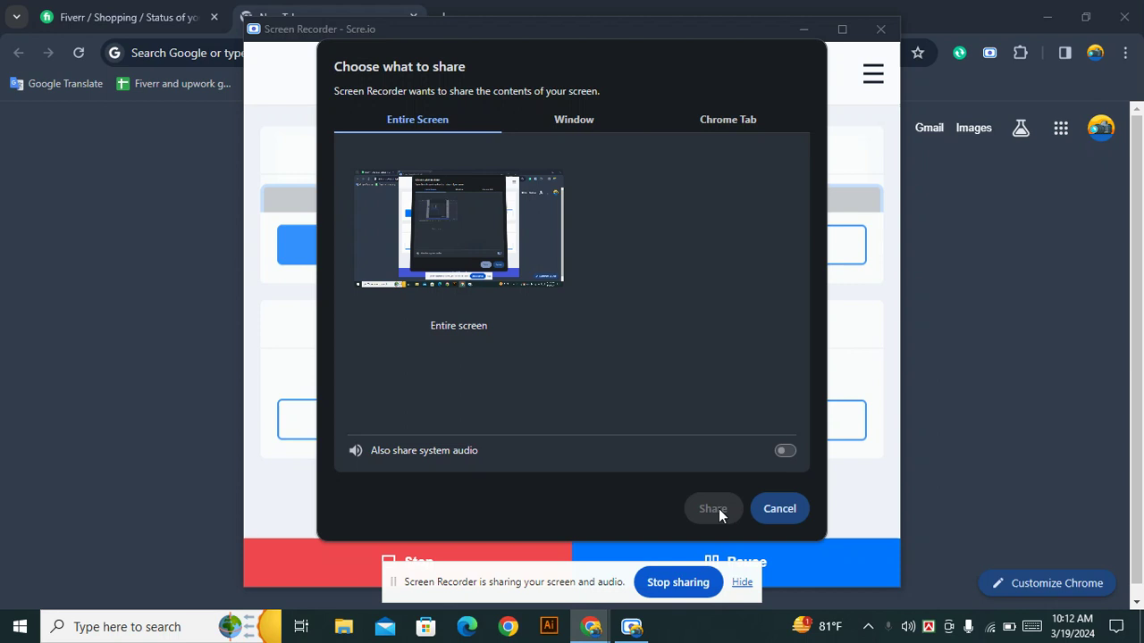
# Step: Dismiss the screen-sharing notice and the choose-what-to-share prompt, leaving the recorder minimized
pyautogui.click(742, 582)
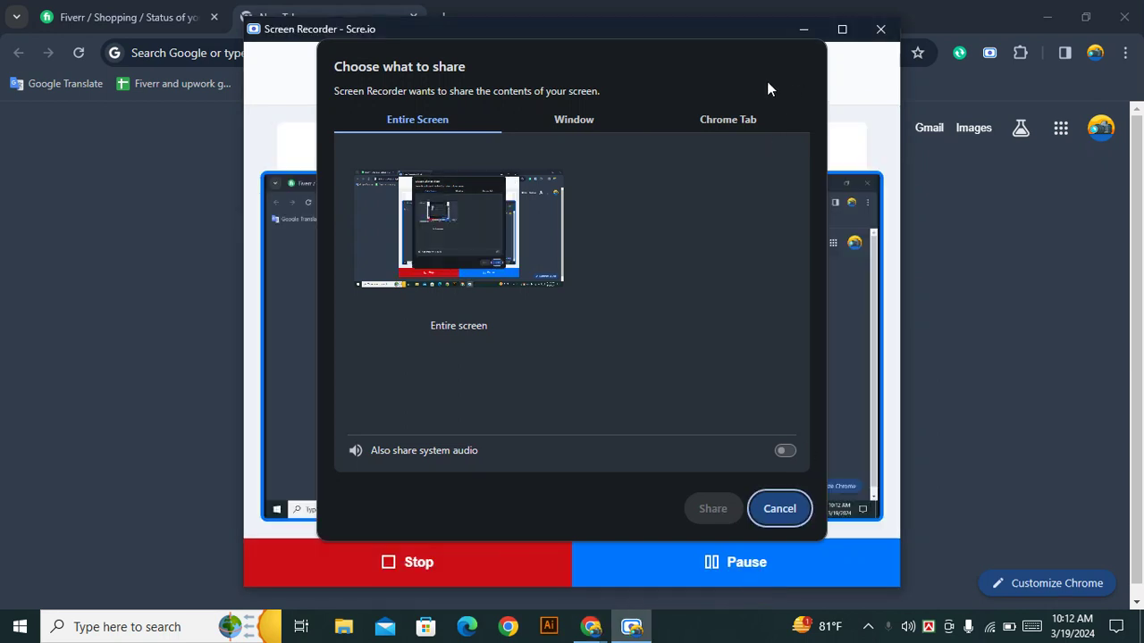
pyautogui.click(801, 30)
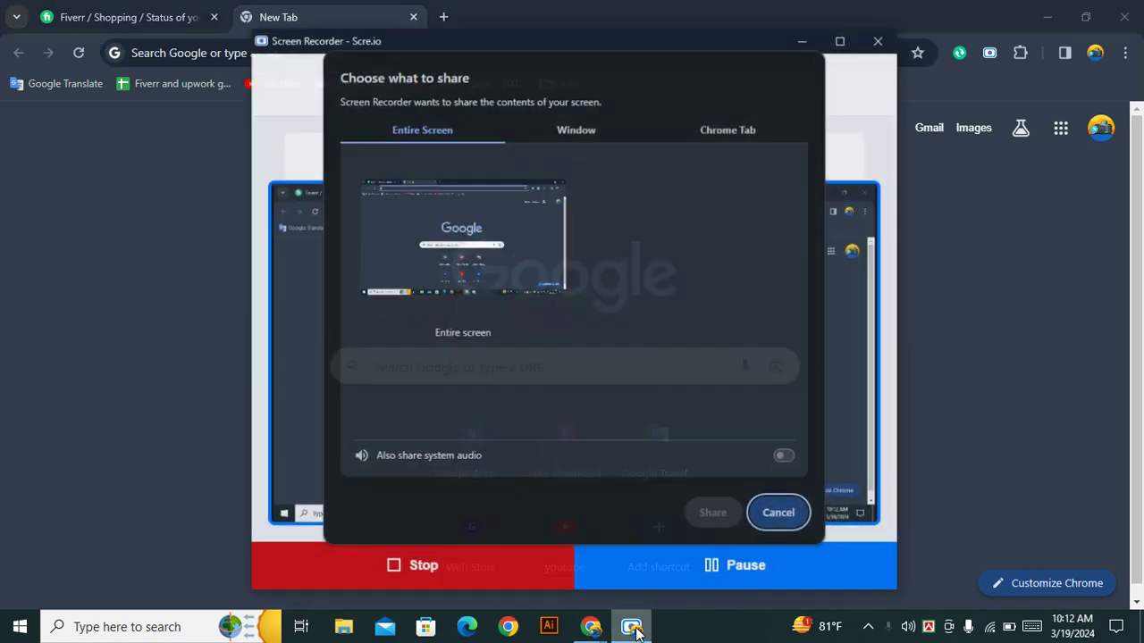
pyautogui.click(631, 627)
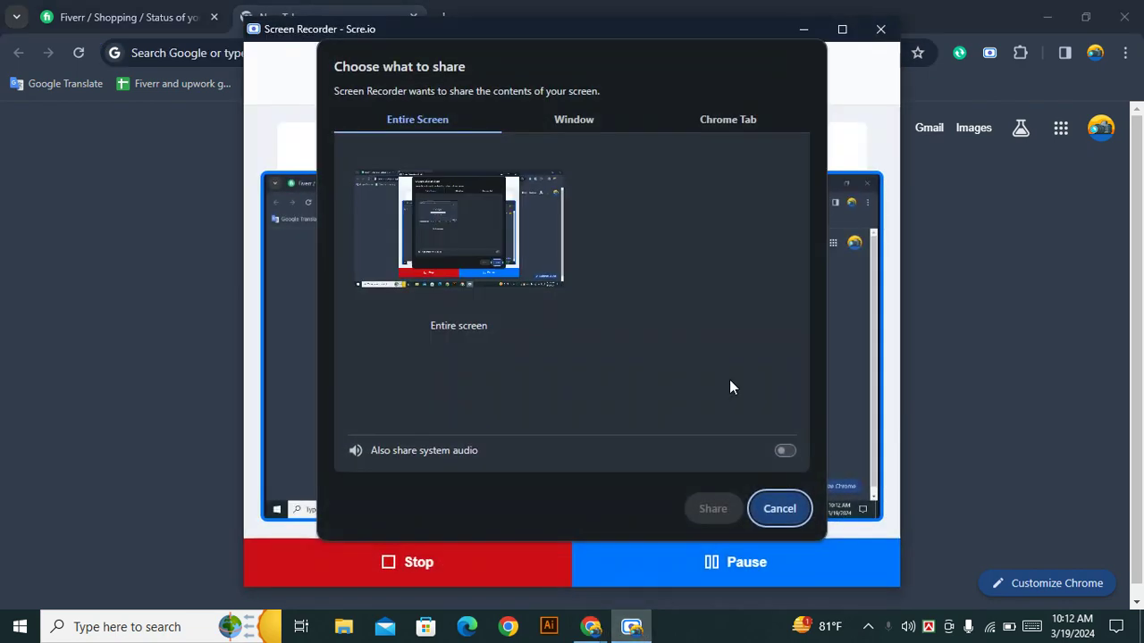
pyautogui.click(804, 31)
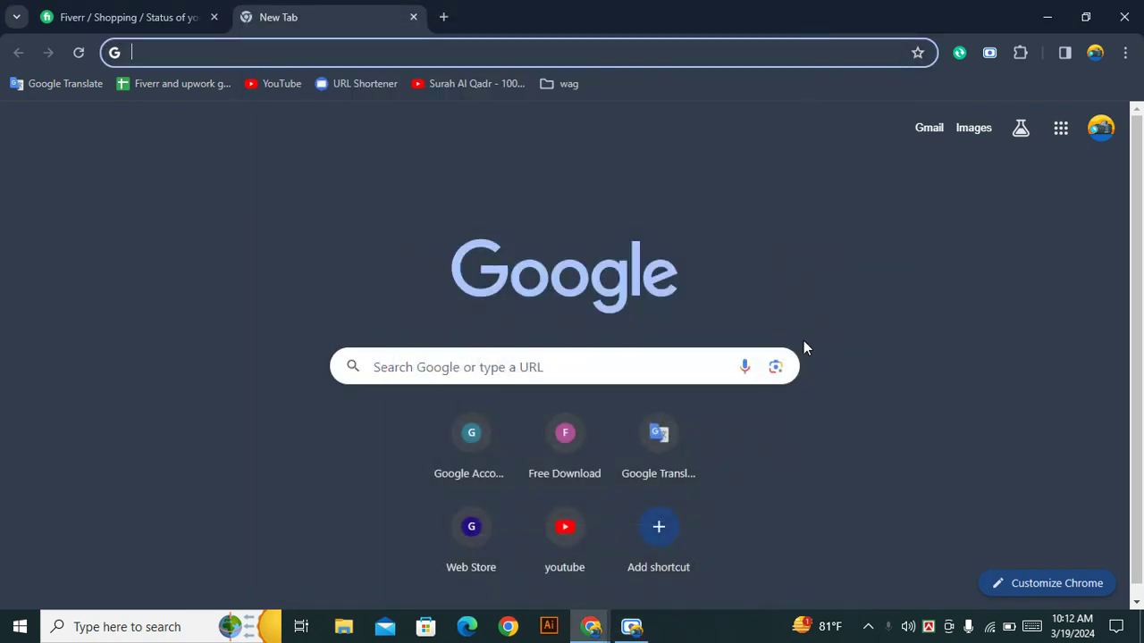
pyautogui.click(631, 626)
pyautogui.click(771, 507)
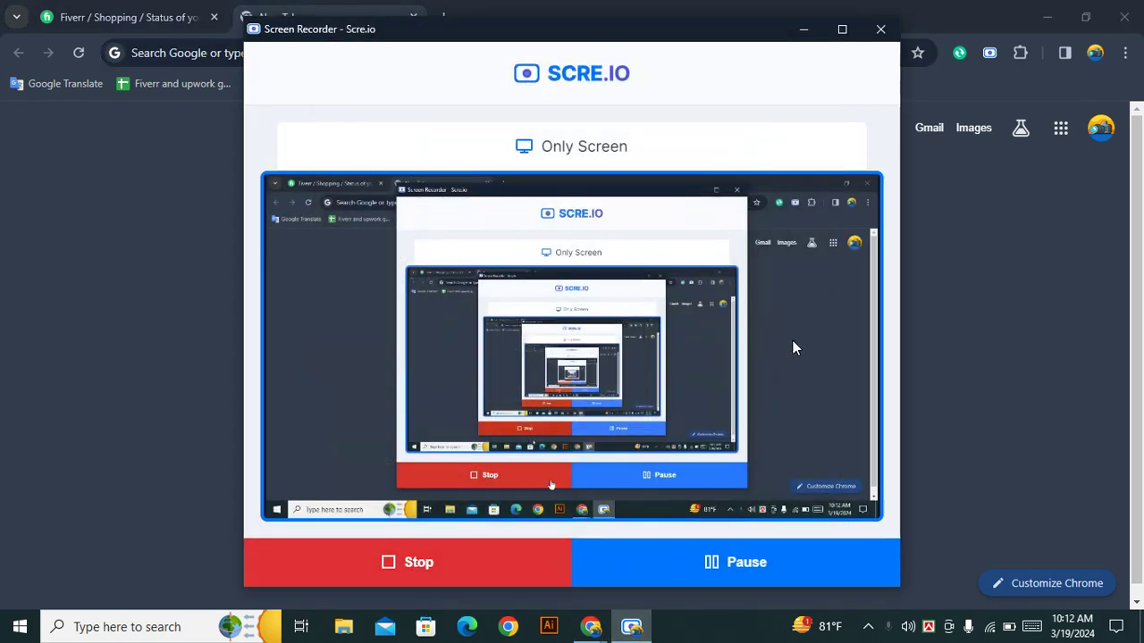
pyautogui.click(803, 31)
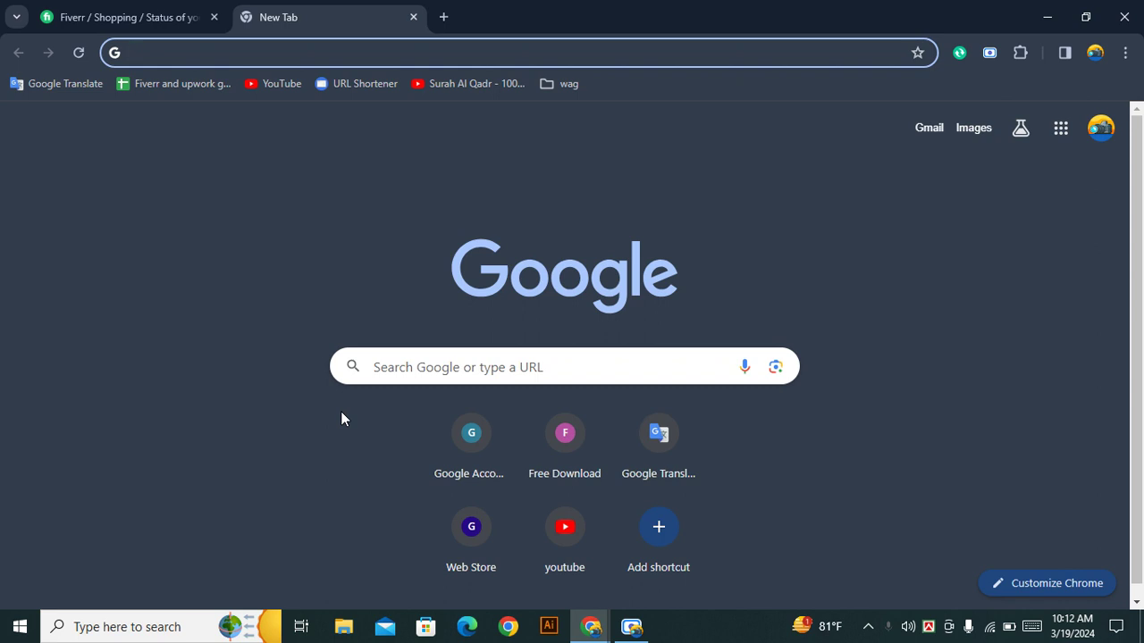
pyautogui.click(505, 374)
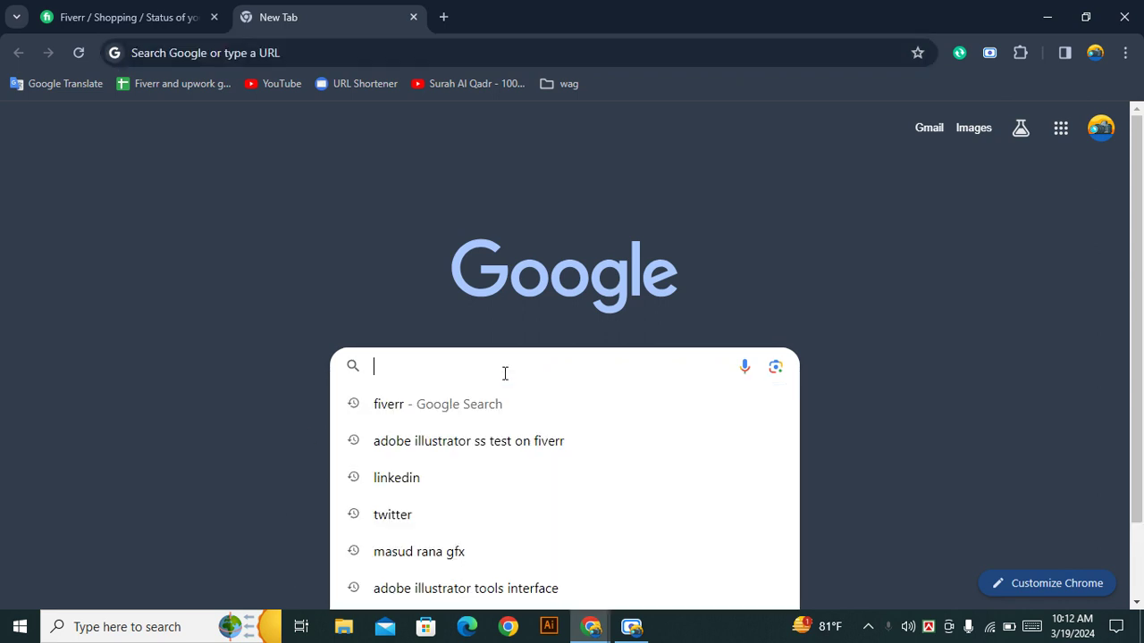
pyautogui.click(359, 316)
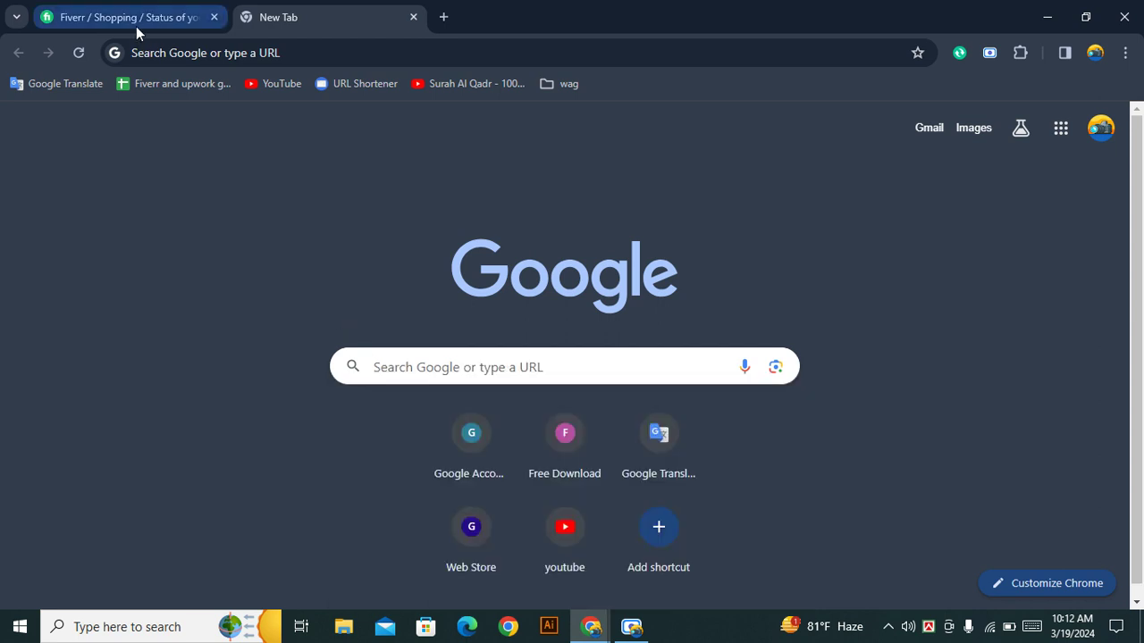
pyautogui.moveTo(125, 17)
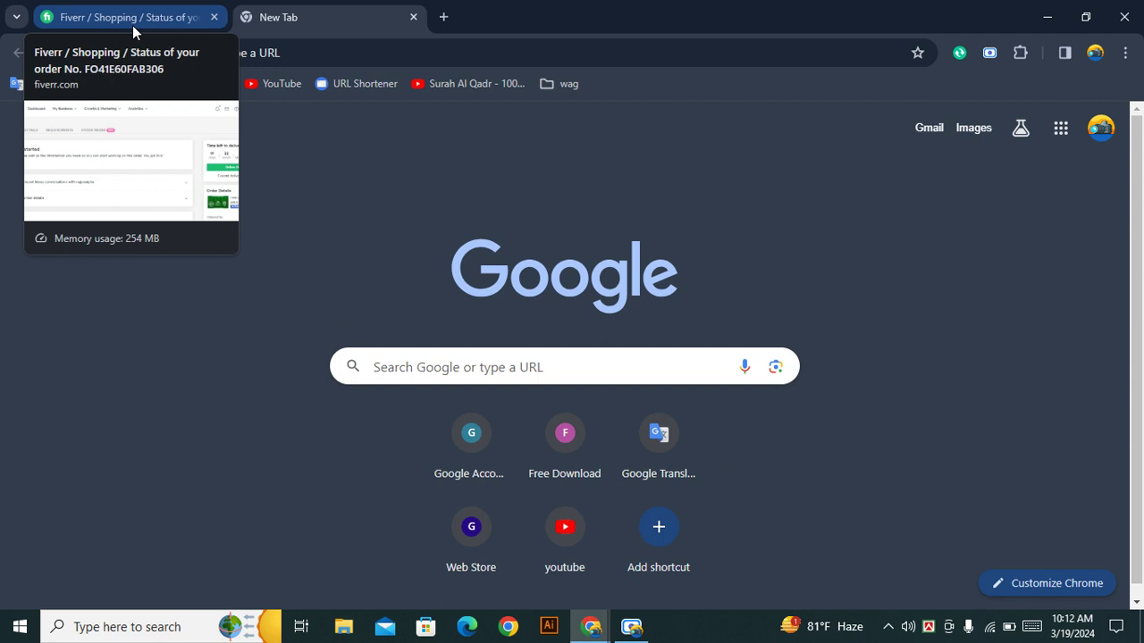
# Step: Open the seller's Fiverr profile with its active gigs, then minimize Chrome to the desktop
pyautogui.click(132, 25)
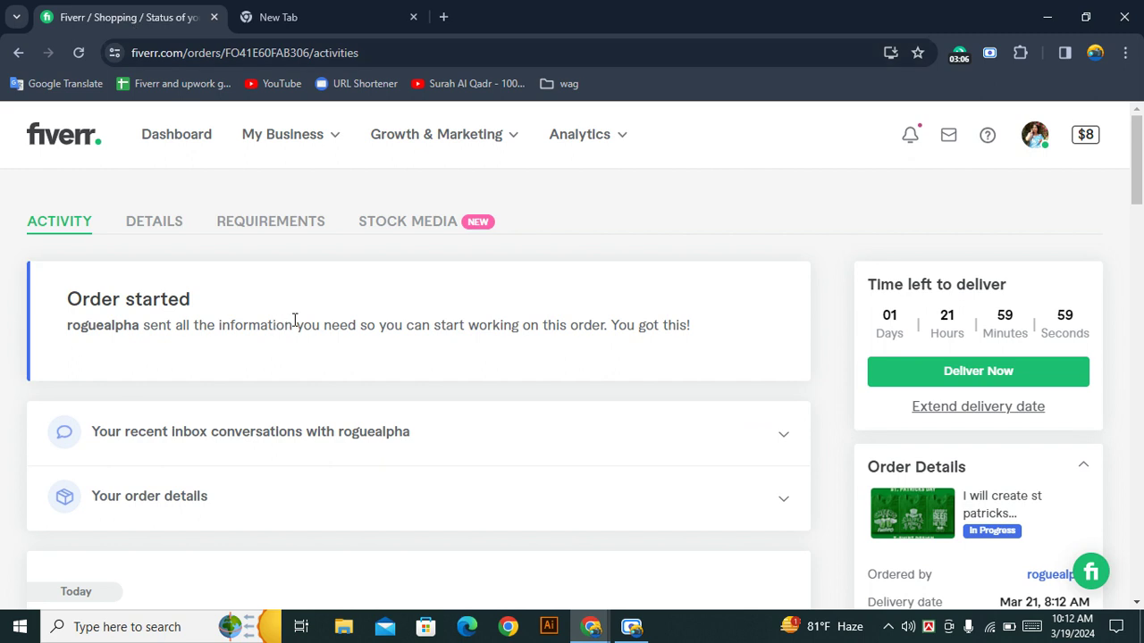
pyautogui.click(1030, 145)
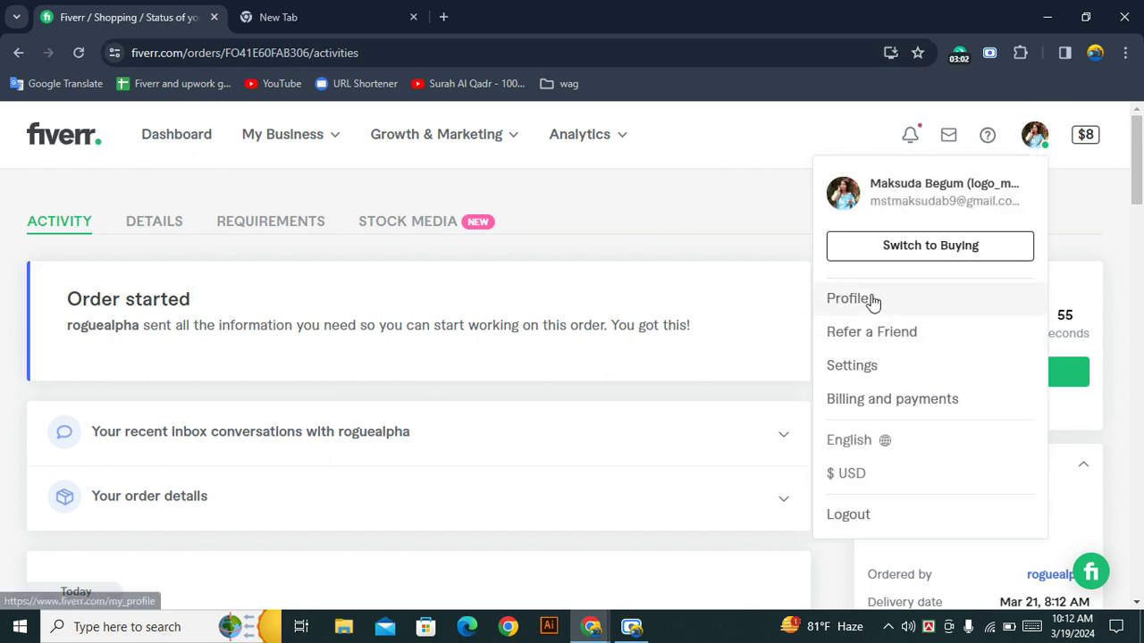
pyautogui.click(845, 299)
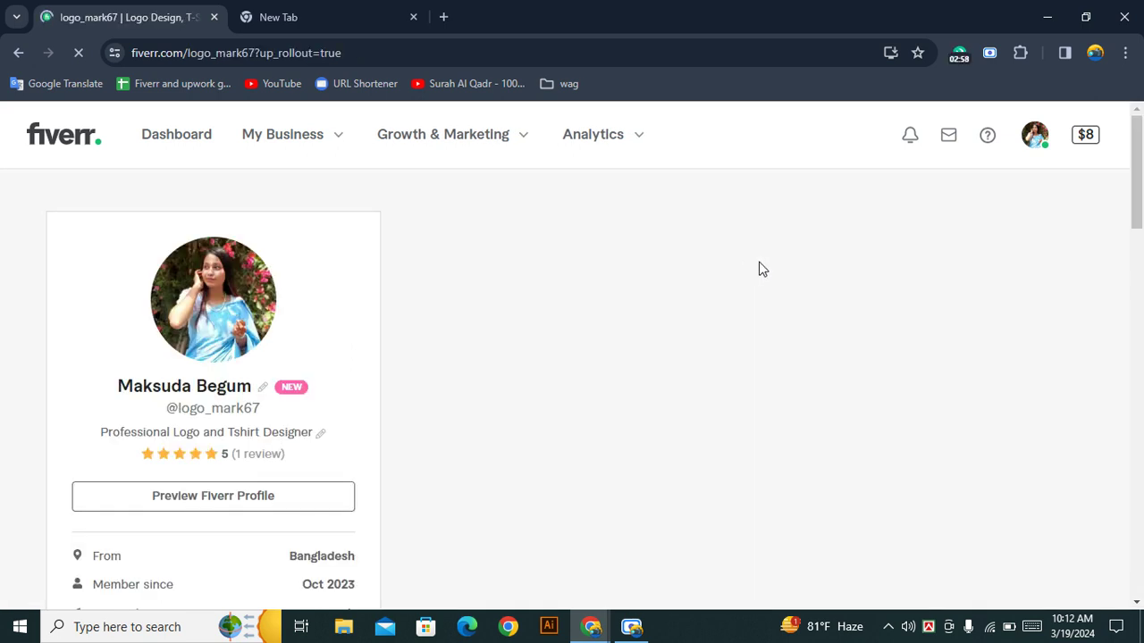
pyautogui.click(1046, 18)
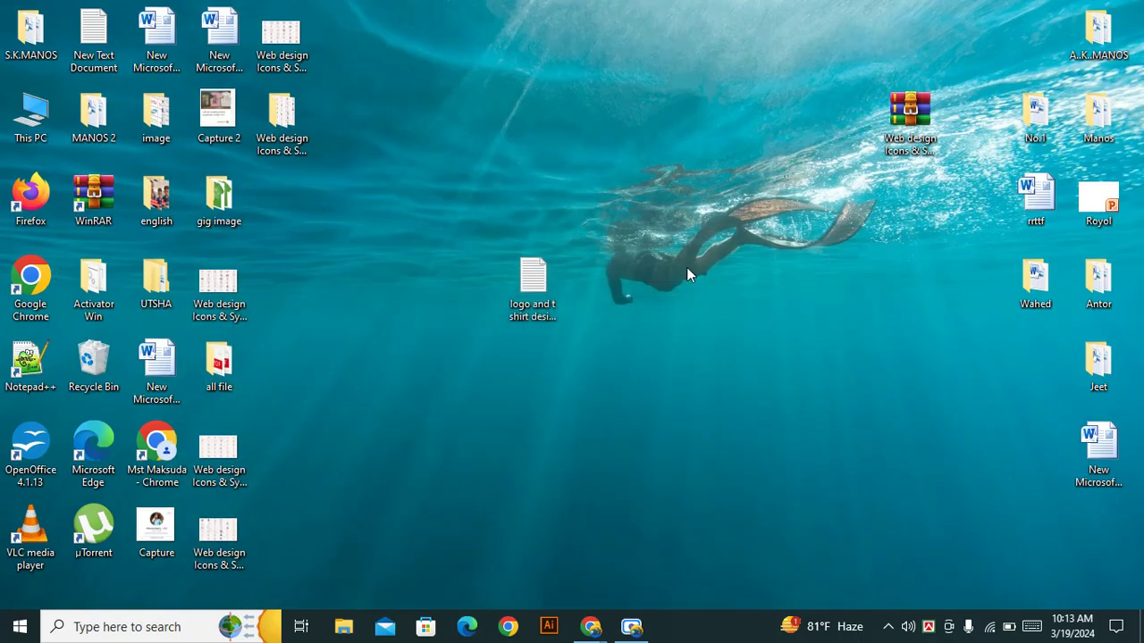
# Step: Refresh the desktop, launch Illustrator from the taskbar and dismiss its crash-recovery notice
pyautogui.rightClick(735, 243)
pyautogui.click(802, 295)
pyautogui.click(547, 633)
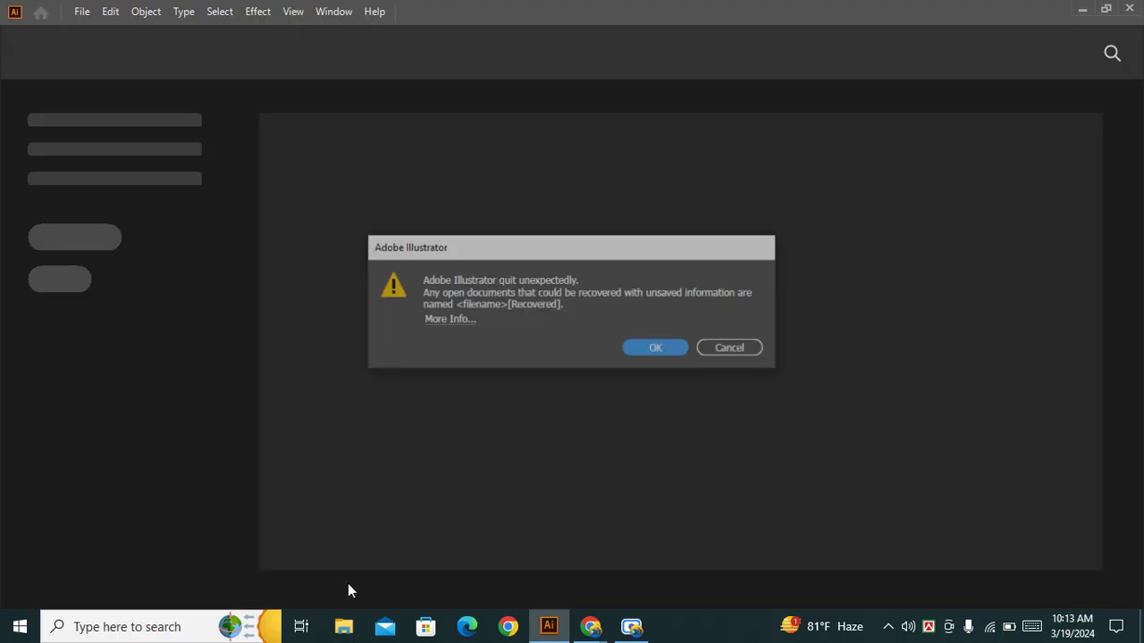
pyautogui.click(729, 345)
# Step: Create a new Untitled-1 document from the Art & Illustration B4 preset (1031.81 x 728.5 pt)
pyautogui.click(83, 13)
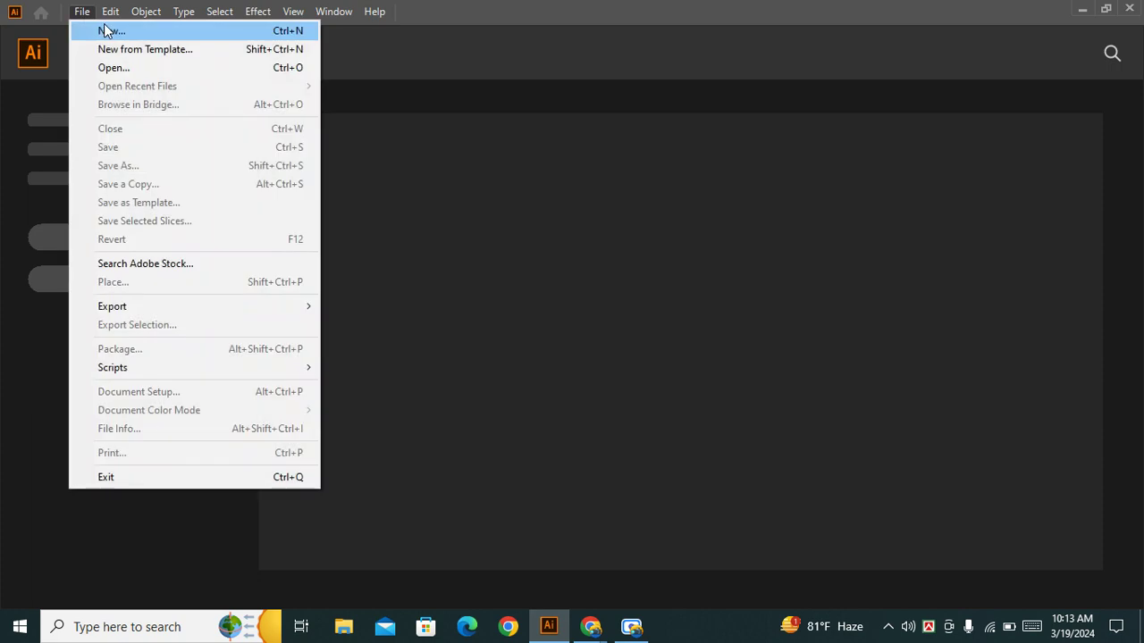
pyautogui.click(104, 30)
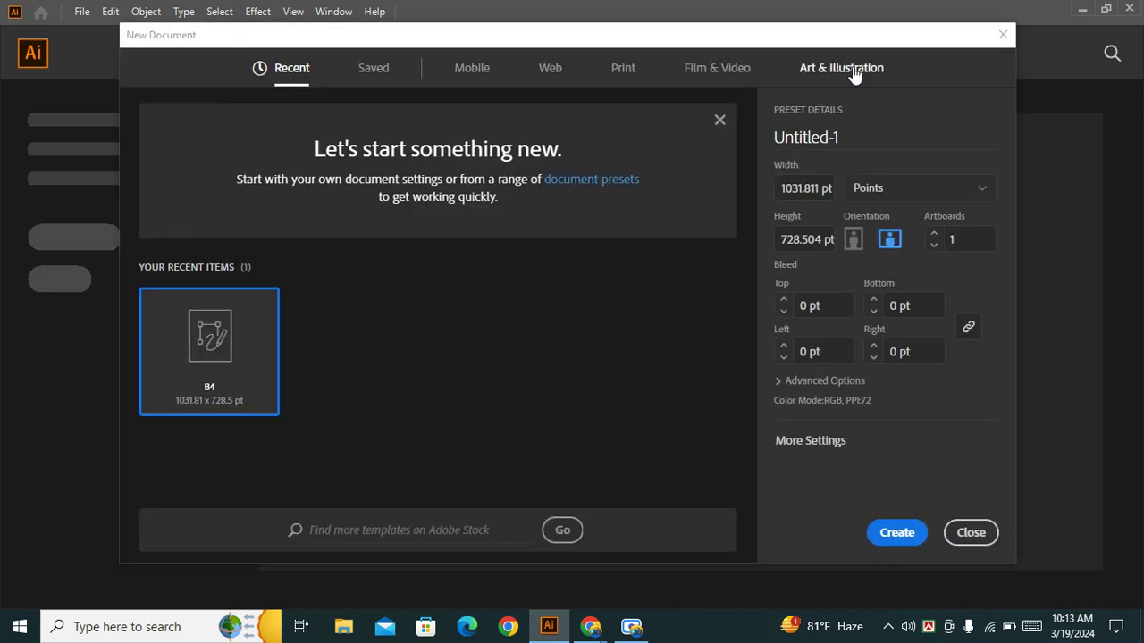
pyautogui.click(844, 69)
pyautogui.click(685, 469)
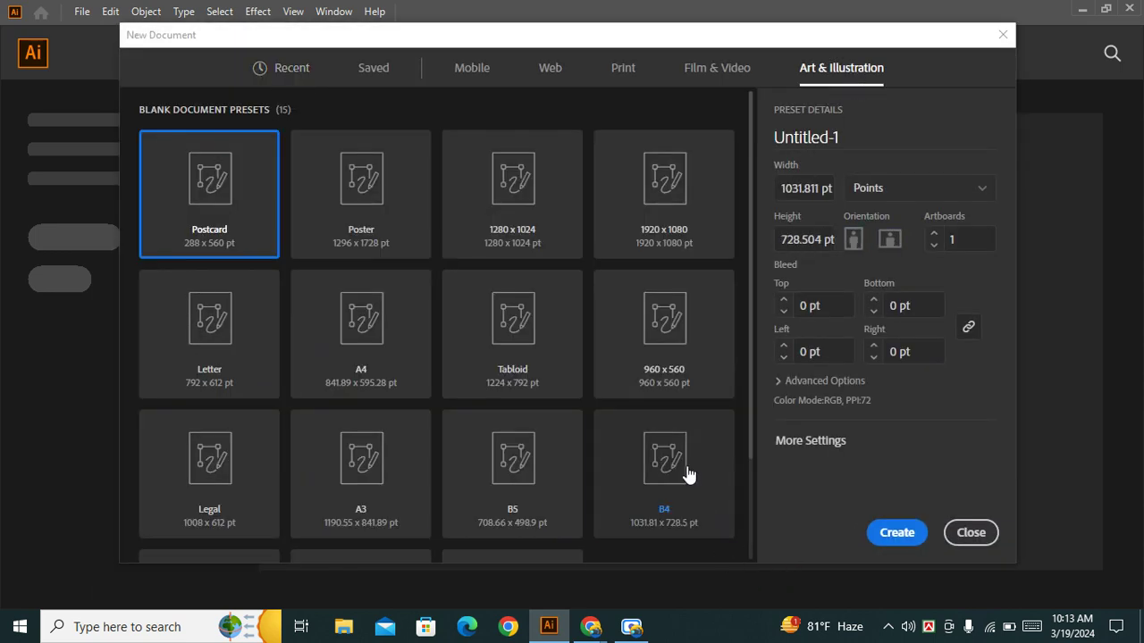
pyautogui.click(885, 534)
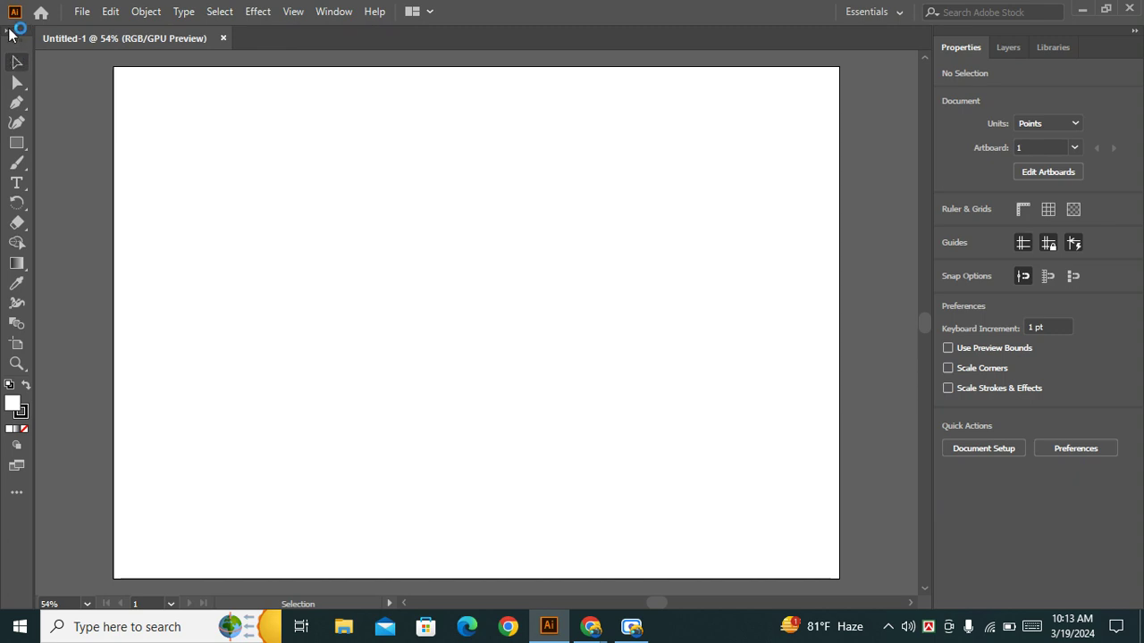
# Step: Switch the toolbar to the Advanced tool set and turn on the Control panel
pyautogui.click(7, 32)
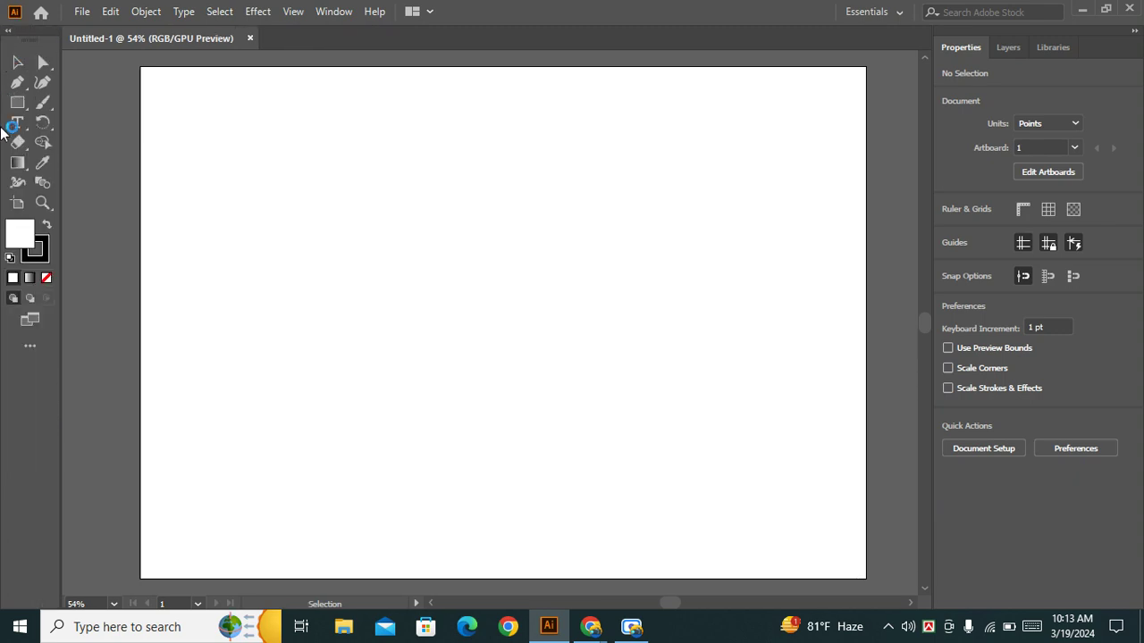
pyautogui.click(7, 33)
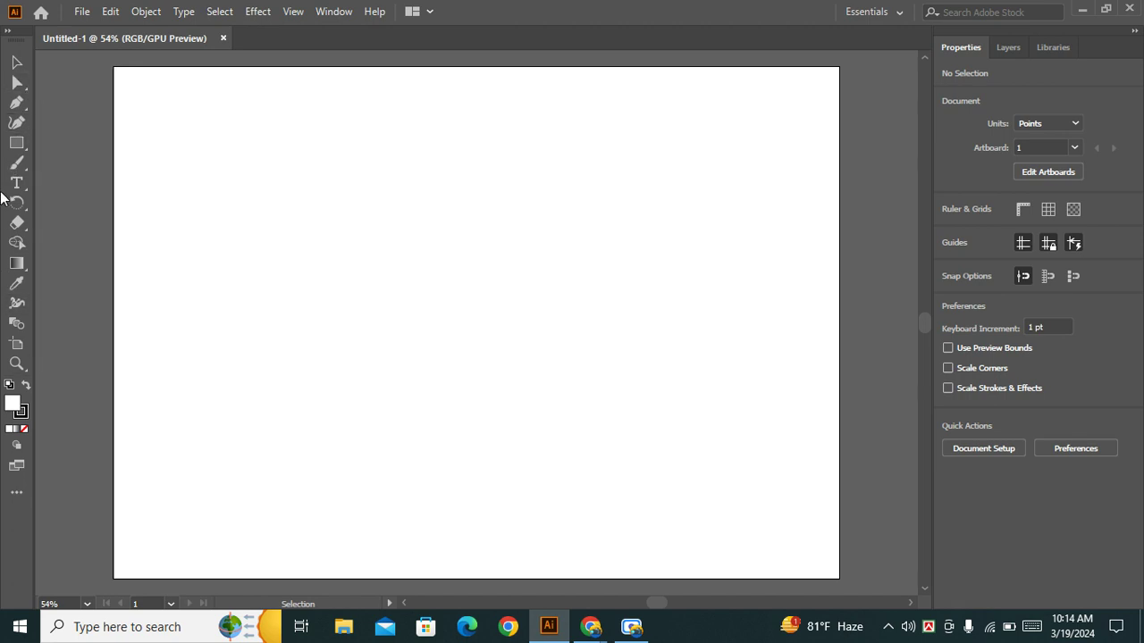
pyautogui.click(330, 12)
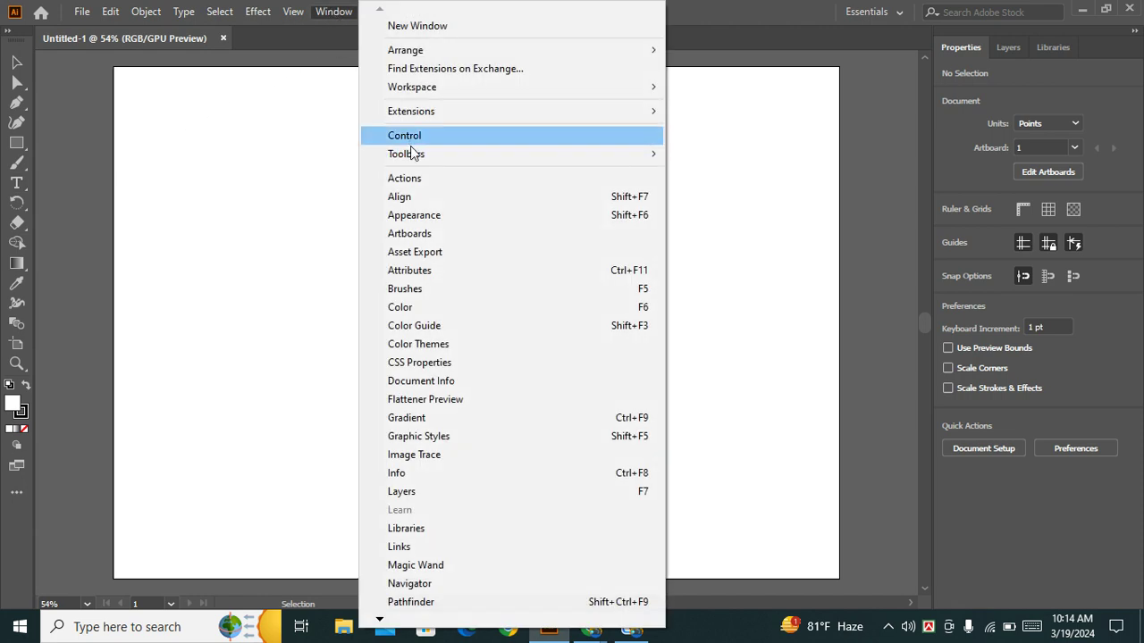
pyautogui.moveTo(406, 154)
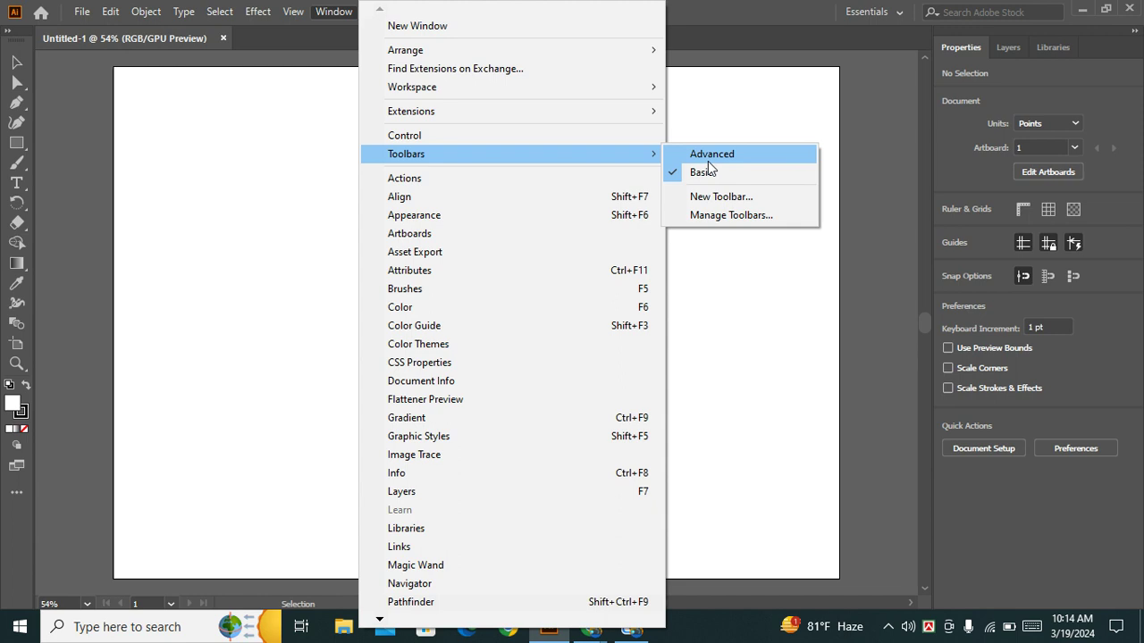
pyautogui.click(708, 161)
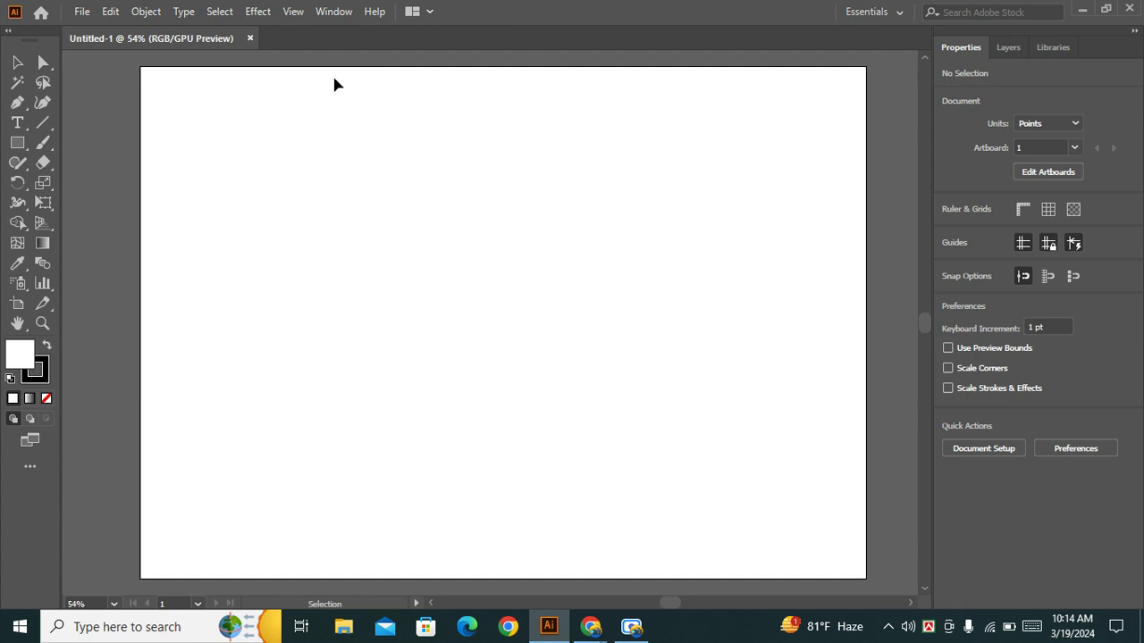
pyautogui.click(315, 11)
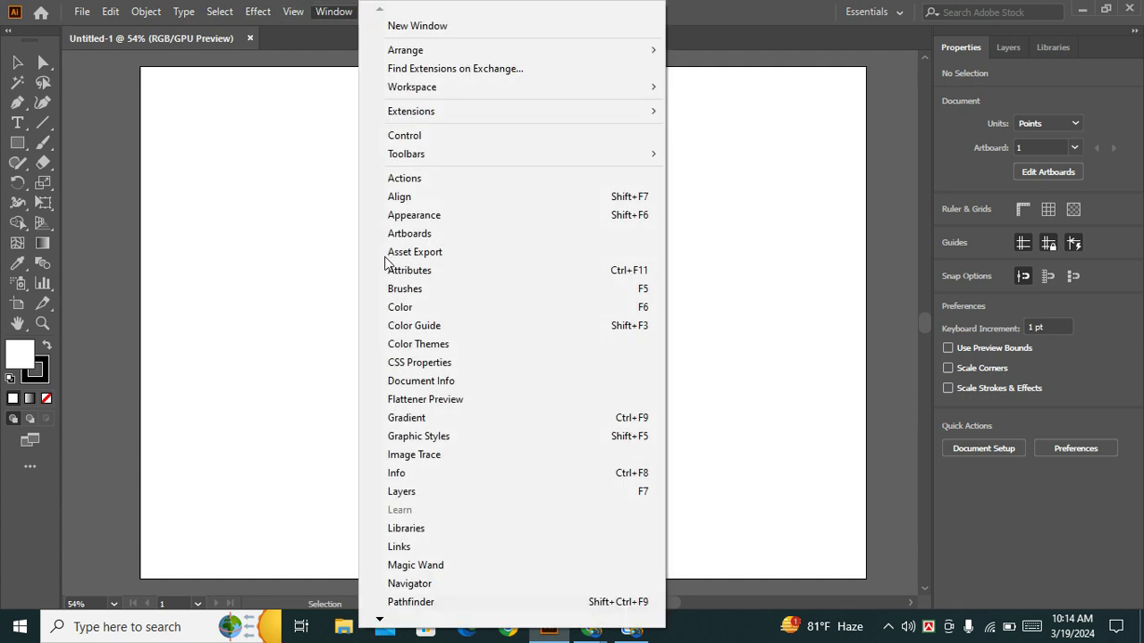
pyautogui.click(407, 141)
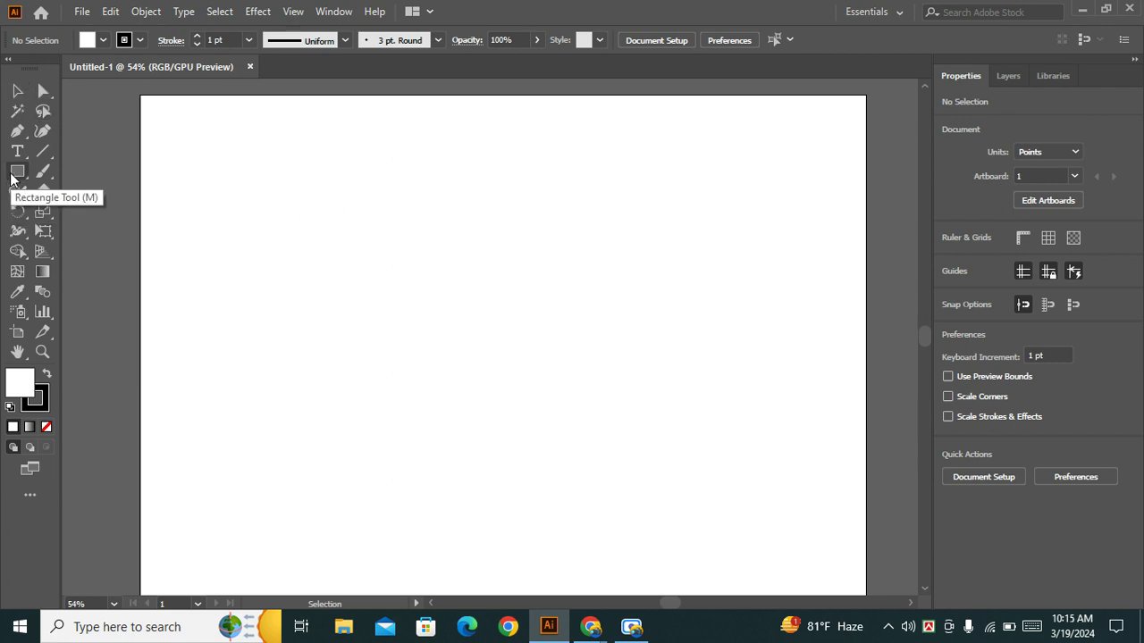
pyautogui.moveTo(17, 171); pyautogui.dragTo(78, 178)
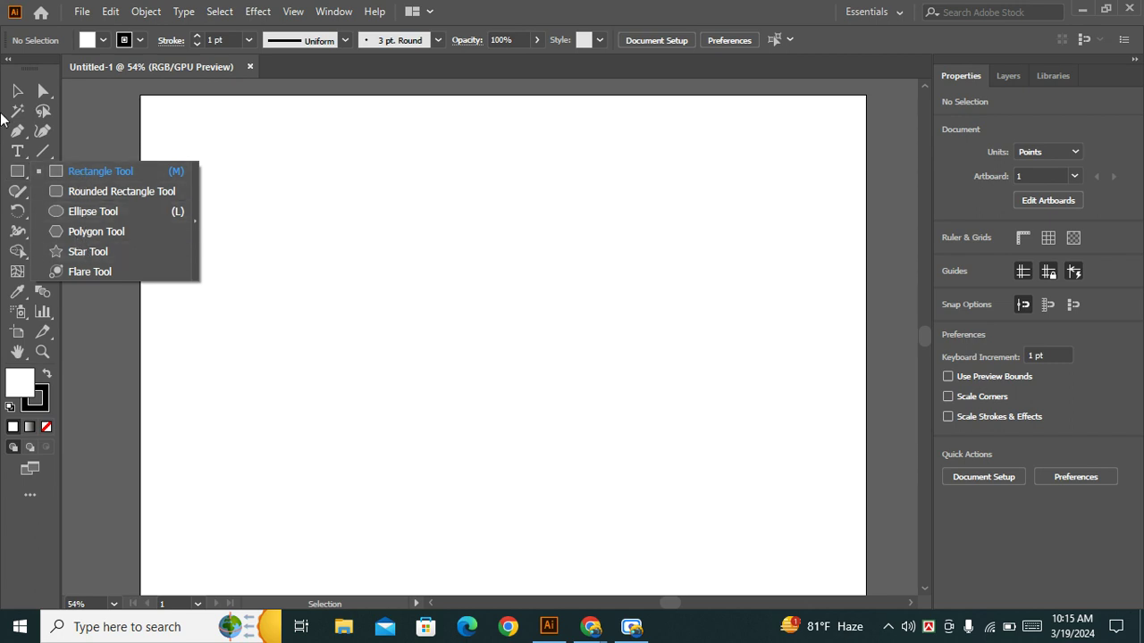
pyautogui.click(17, 93)
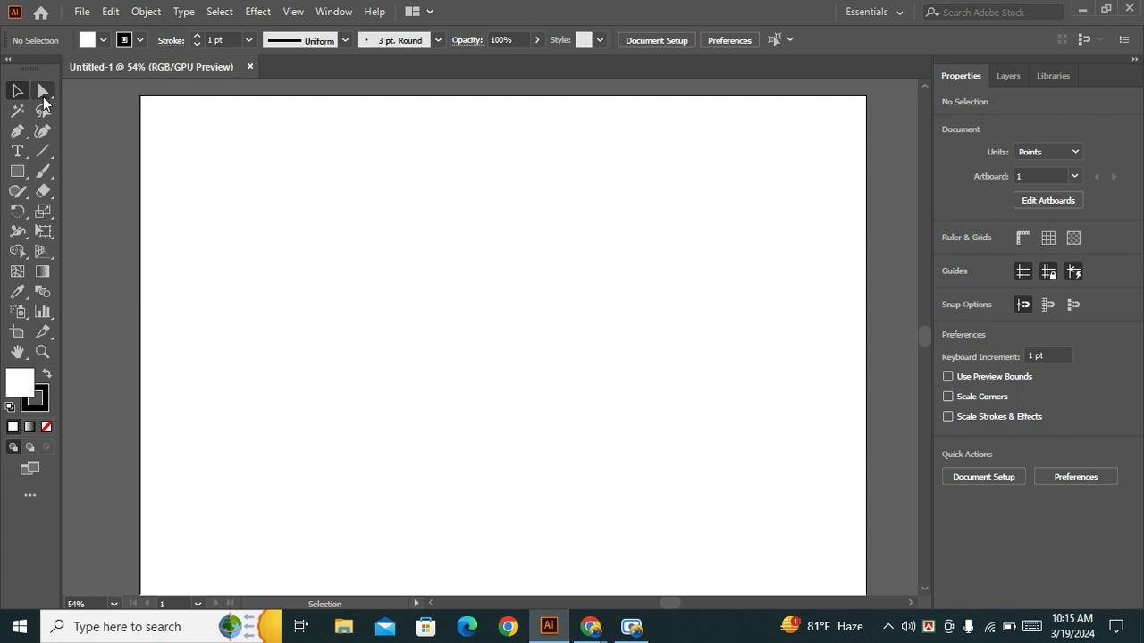
pyautogui.click(17, 170)
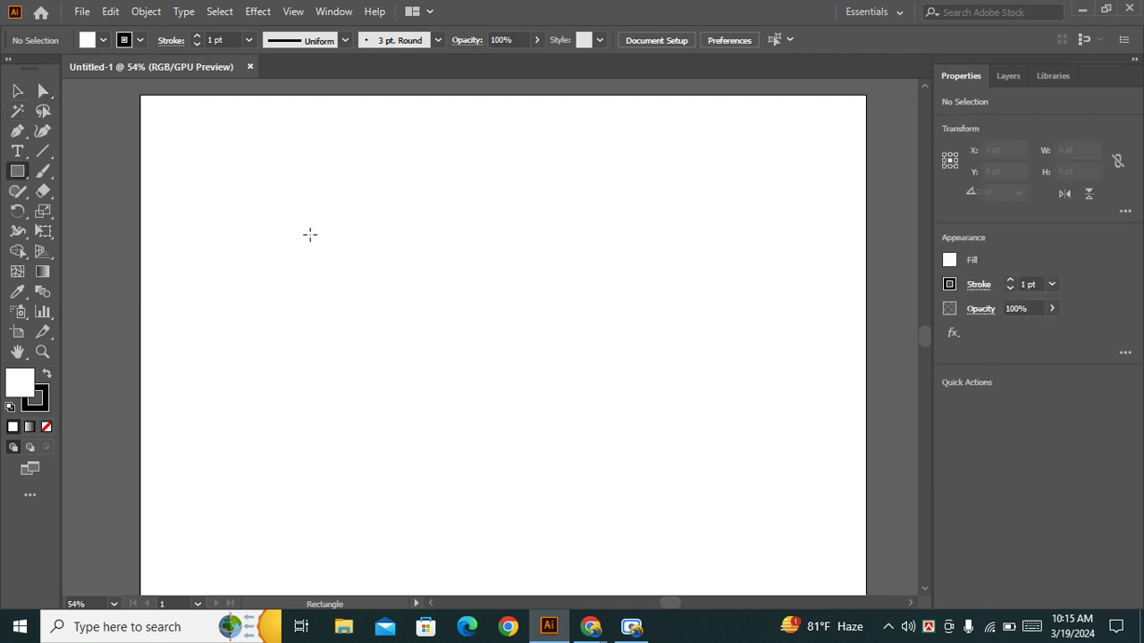
pyautogui.moveTo(310, 235); pyautogui.dragTo(475, 356)
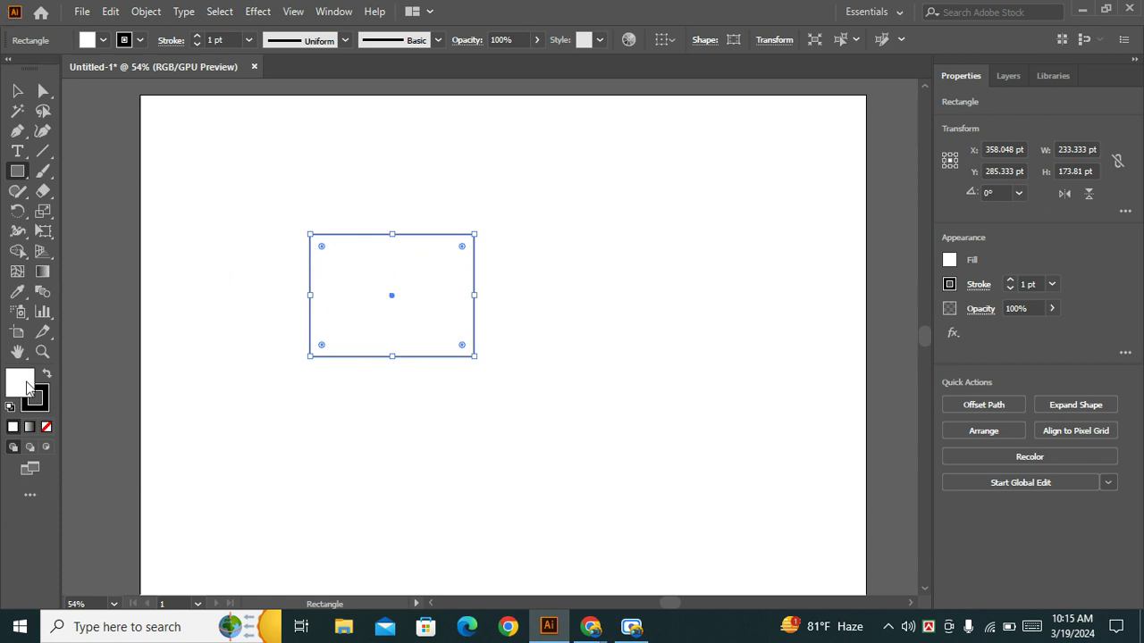
pyautogui.doubleClick(28, 387)
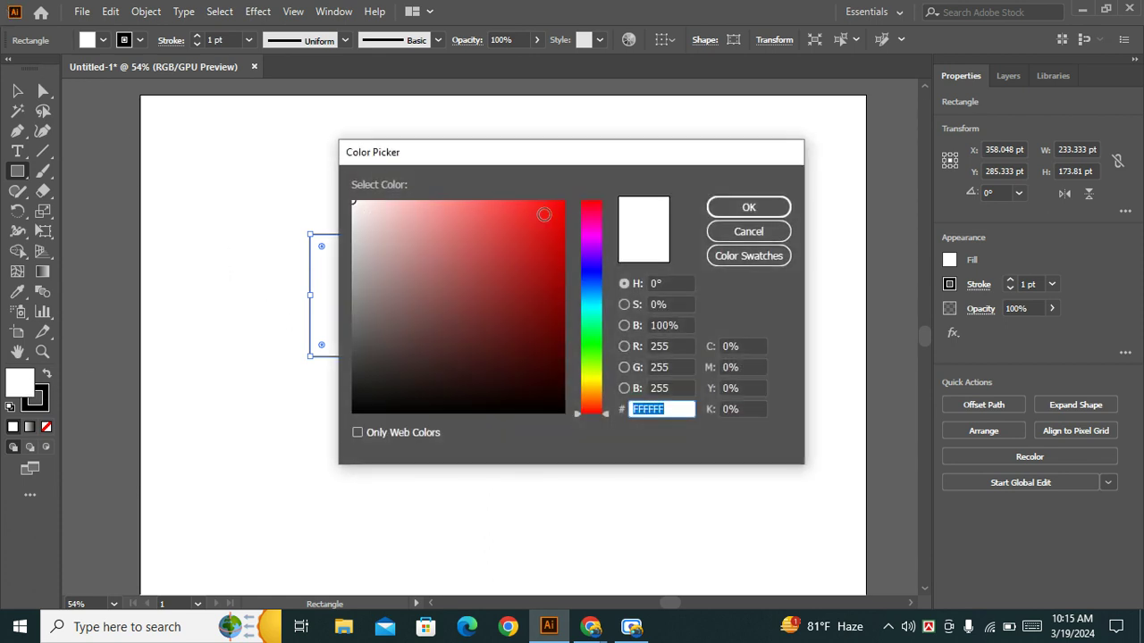
pyautogui.click(548, 211)
pyautogui.click(714, 207)
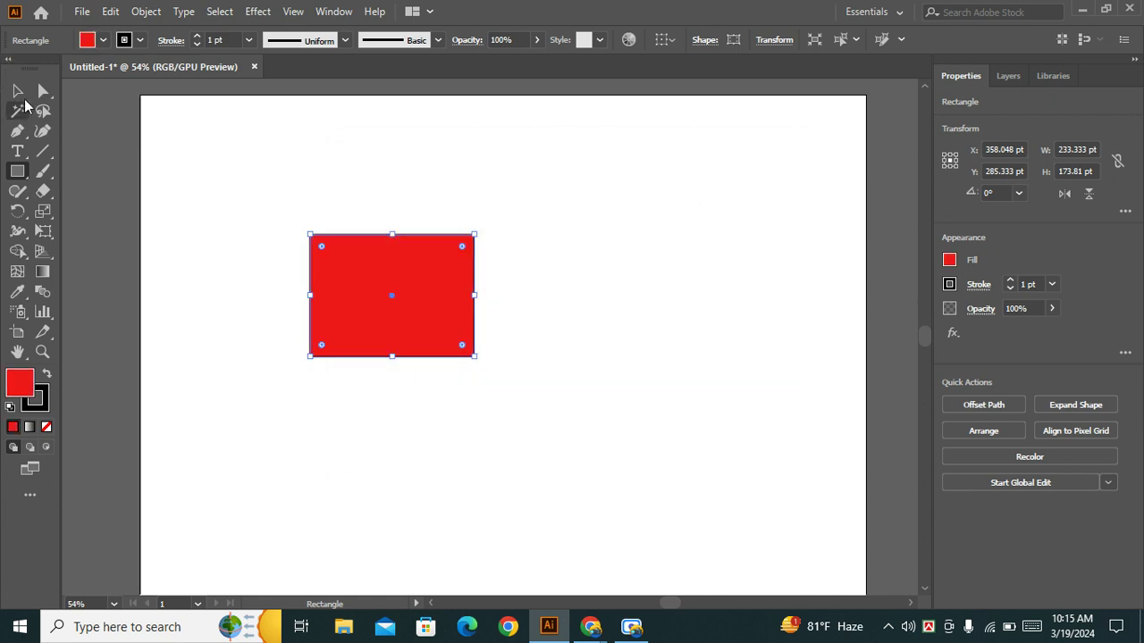
pyautogui.click(17, 90)
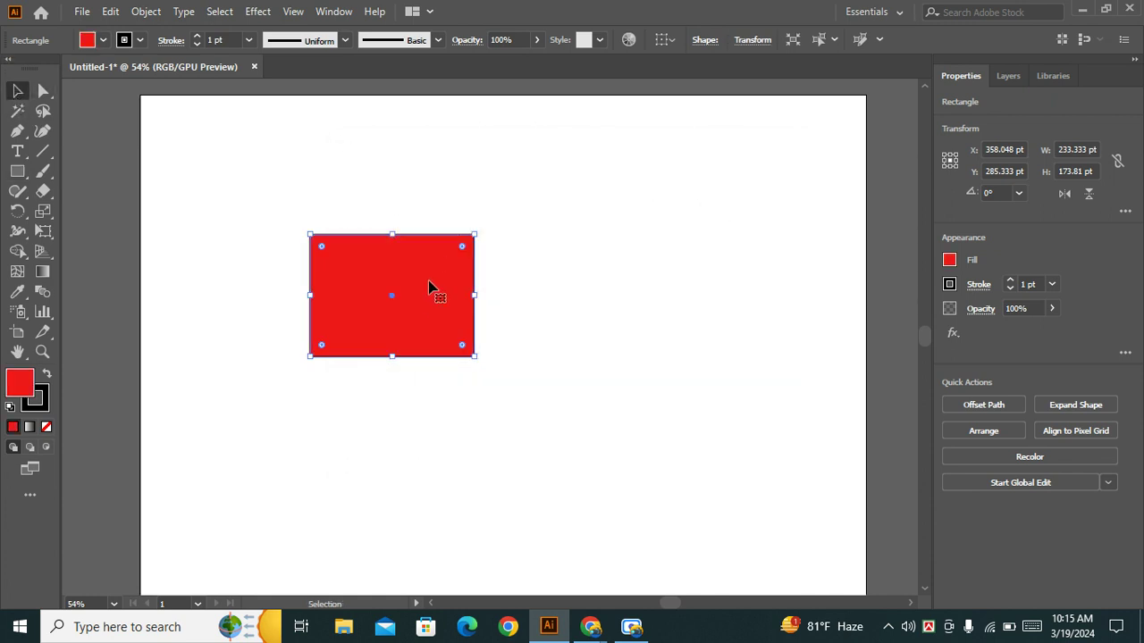
pyautogui.moveTo(417, 314); pyautogui.dragTo(380, 271)
pyautogui.click(387, 335)
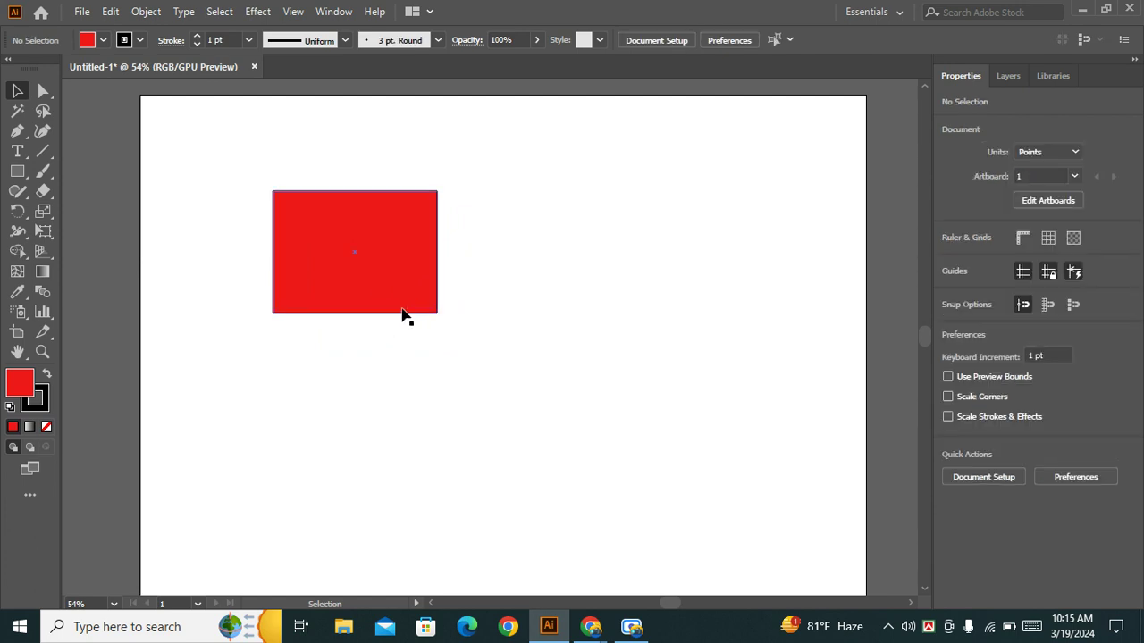
pyautogui.click(42, 352)
pyautogui.click(352, 274)
pyautogui.click(502, 308)
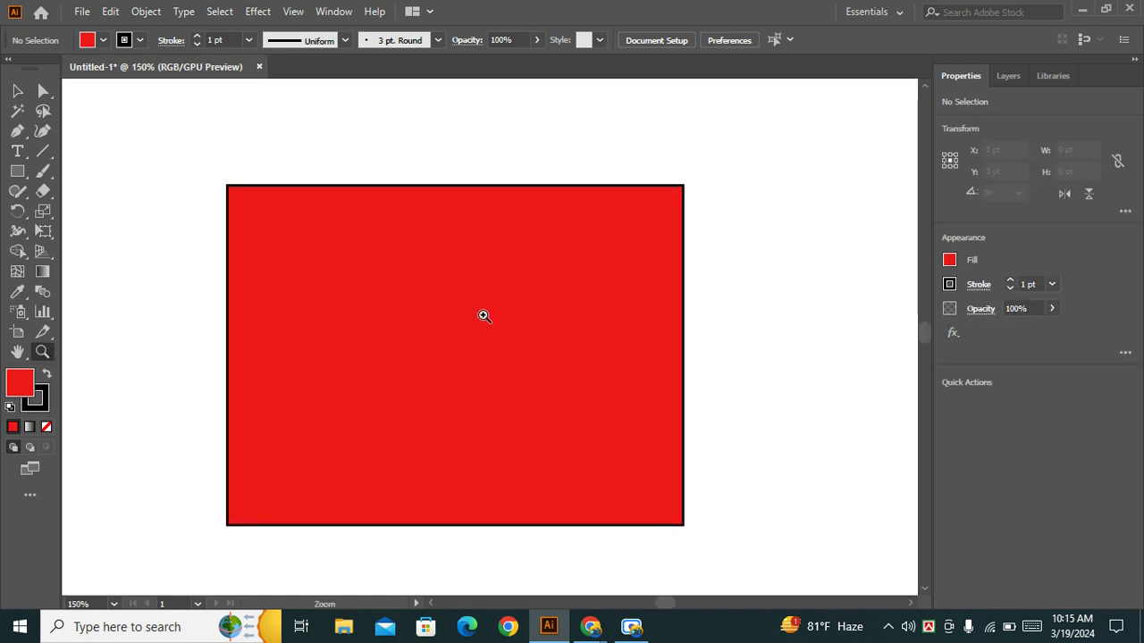
# Step: Zoom in and out with the Zoom tool around the red rectangle
pyautogui.click(18, 91)
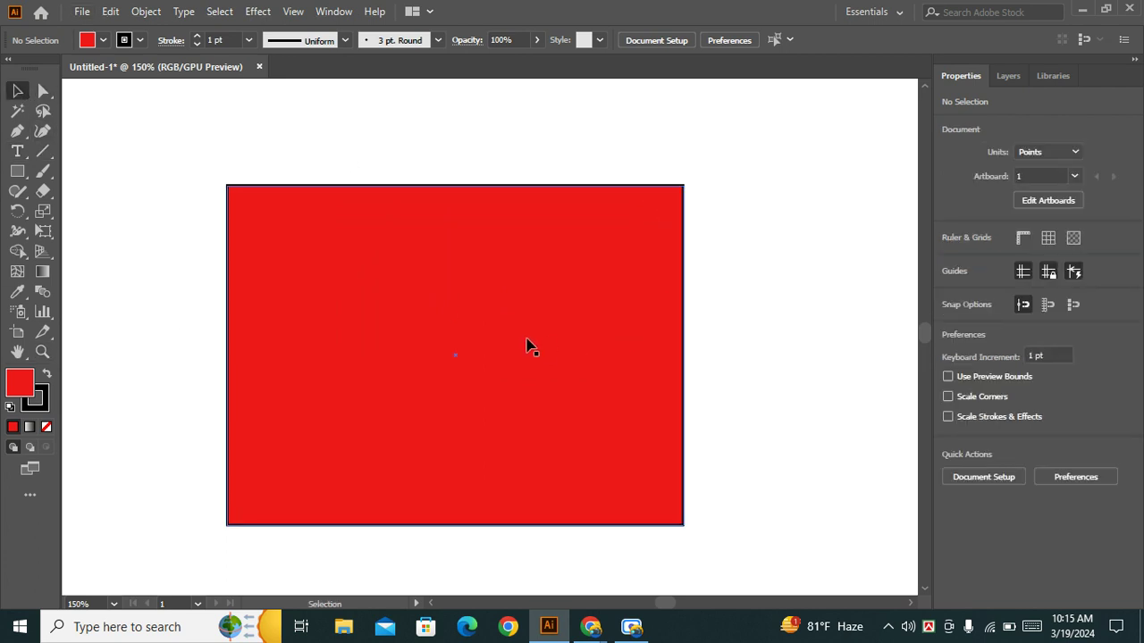
pyautogui.scroll(3, 527, 346)
pyautogui.scroll(-3, 528, 346)
pyautogui.scroll(-2, 527, 347)
pyautogui.scroll(2, 528, 346)
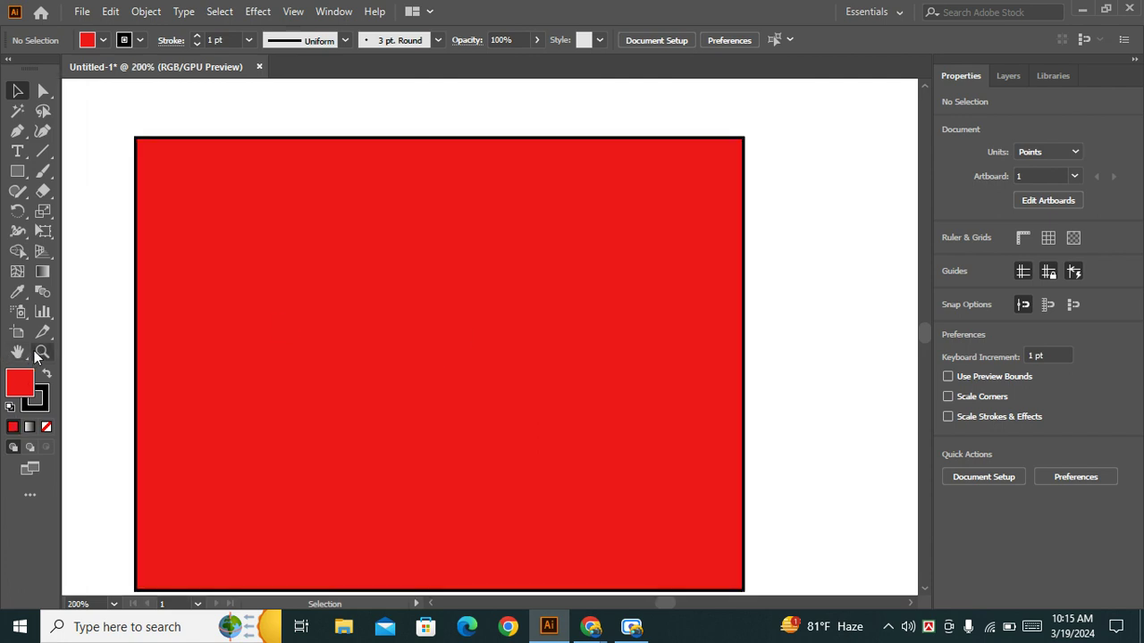
pyautogui.click(41, 352)
pyautogui.click(415, 325)
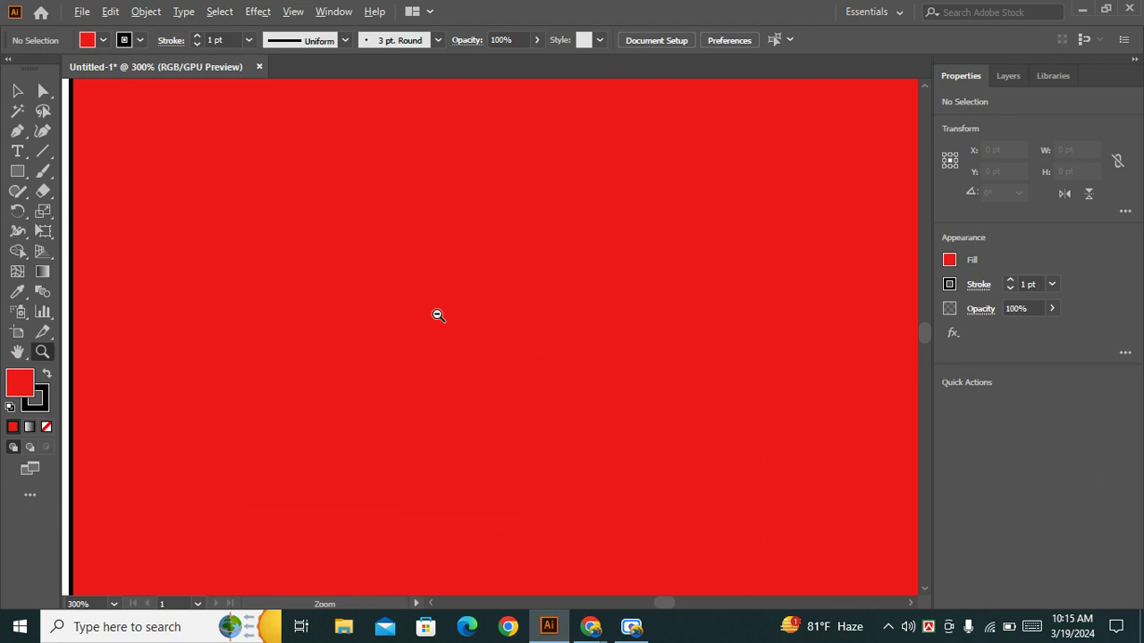
pyautogui.keyDown('alt'); pyautogui.click(427, 340); pyautogui.keyUp('alt')
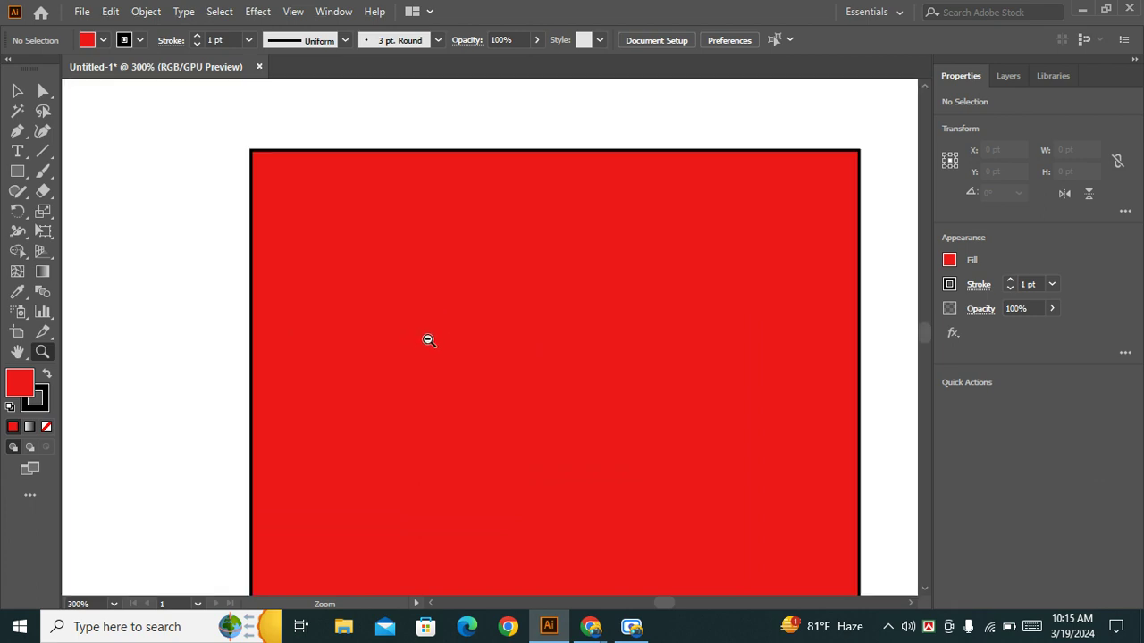
pyautogui.click(743, 325)
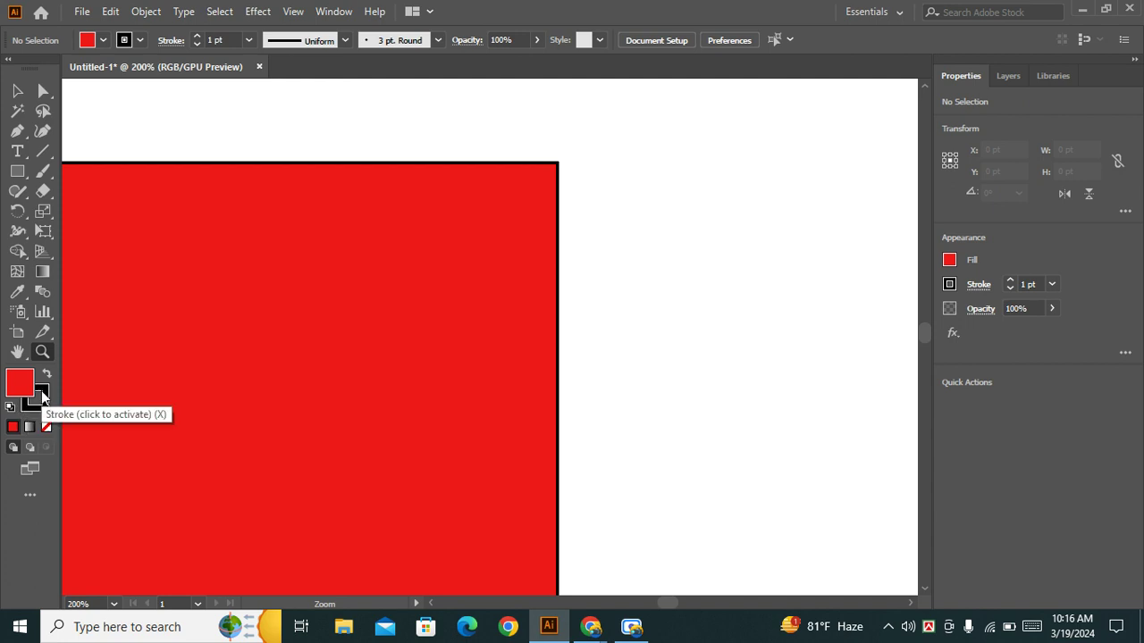
# Step: Zoom to about 357% on the rectangle's top edge and select the red rectangle
pyautogui.moveTo(249, 370); pyautogui.dragTo(366, 361)
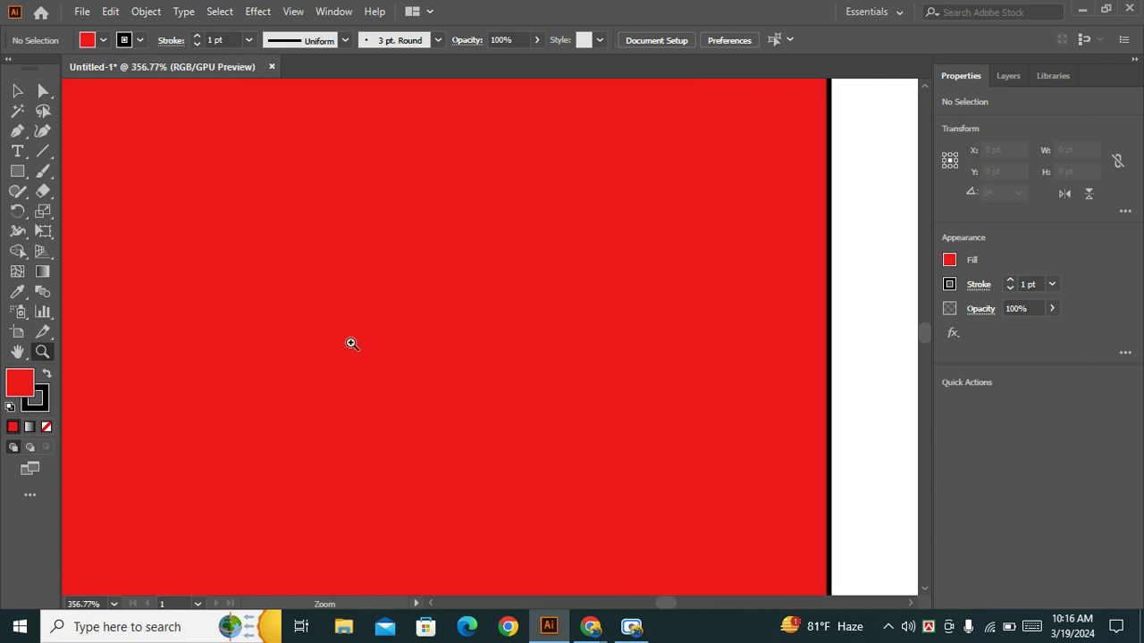
pyautogui.scroll(2, 480, 286)
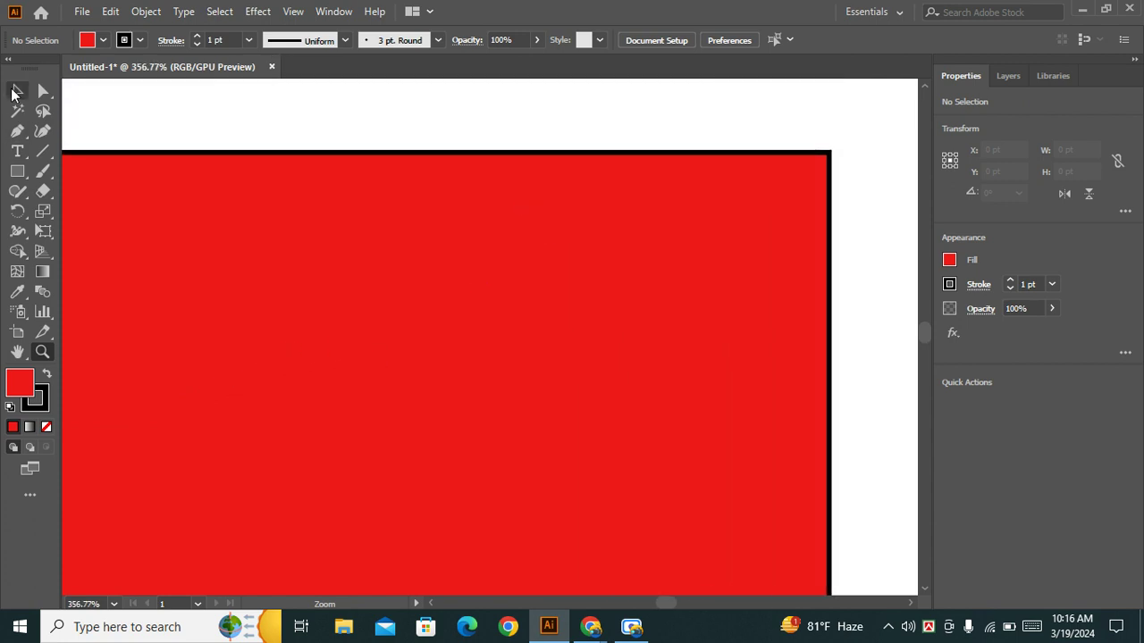
pyautogui.click(17, 90)
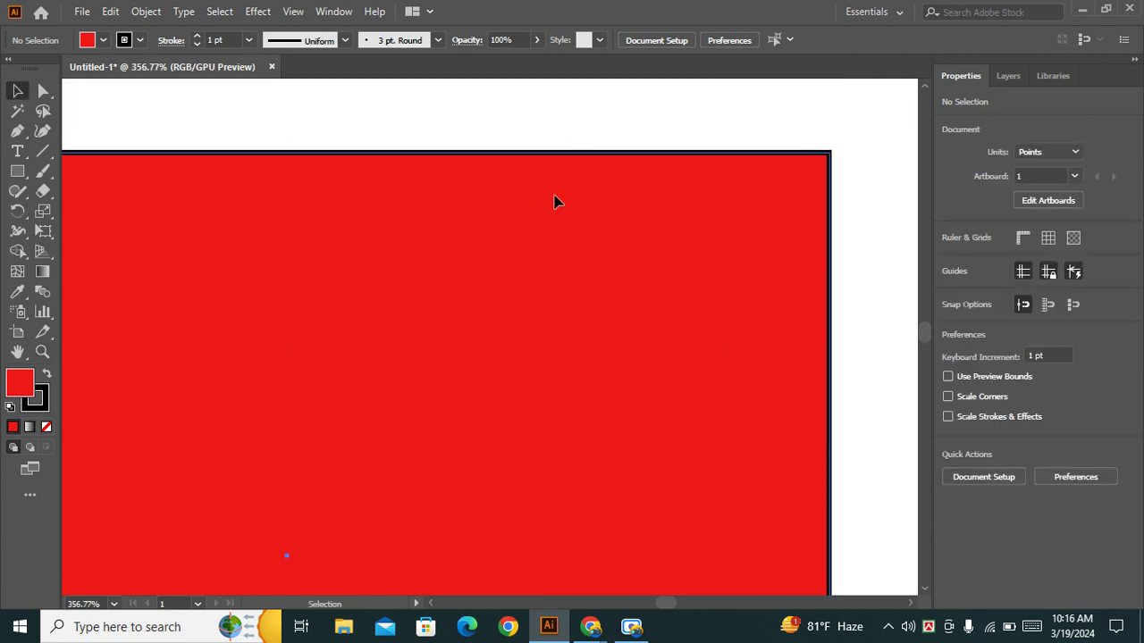
pyautogui.click(555, 202)
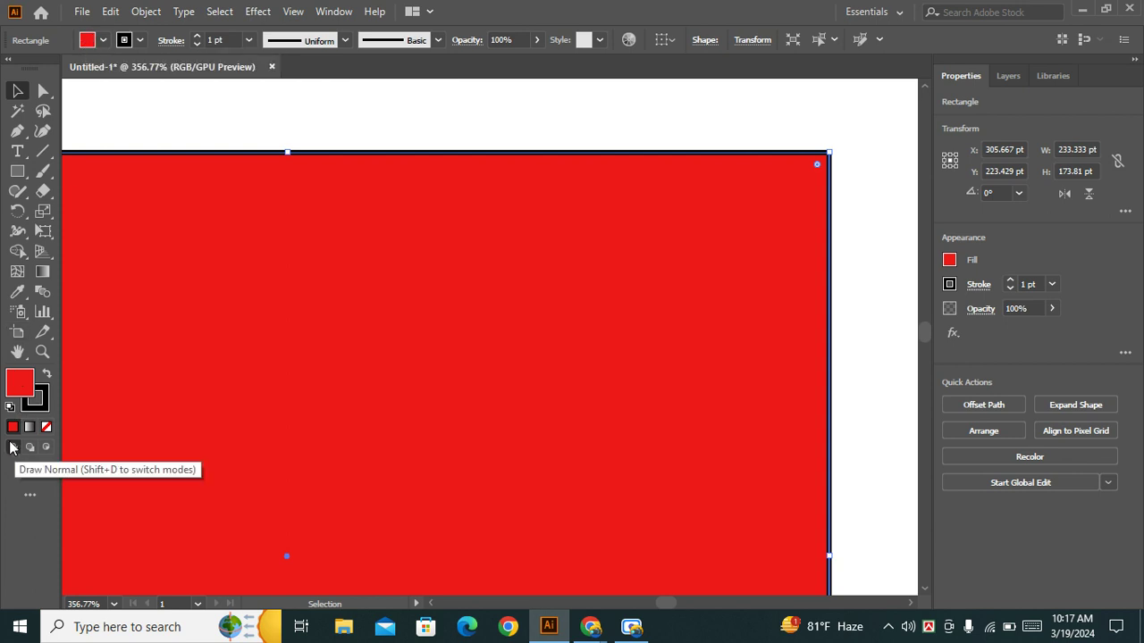
# Step: Set the red rectangle's stroke to None, removing its black outline
pyautogui.click(140, 39)
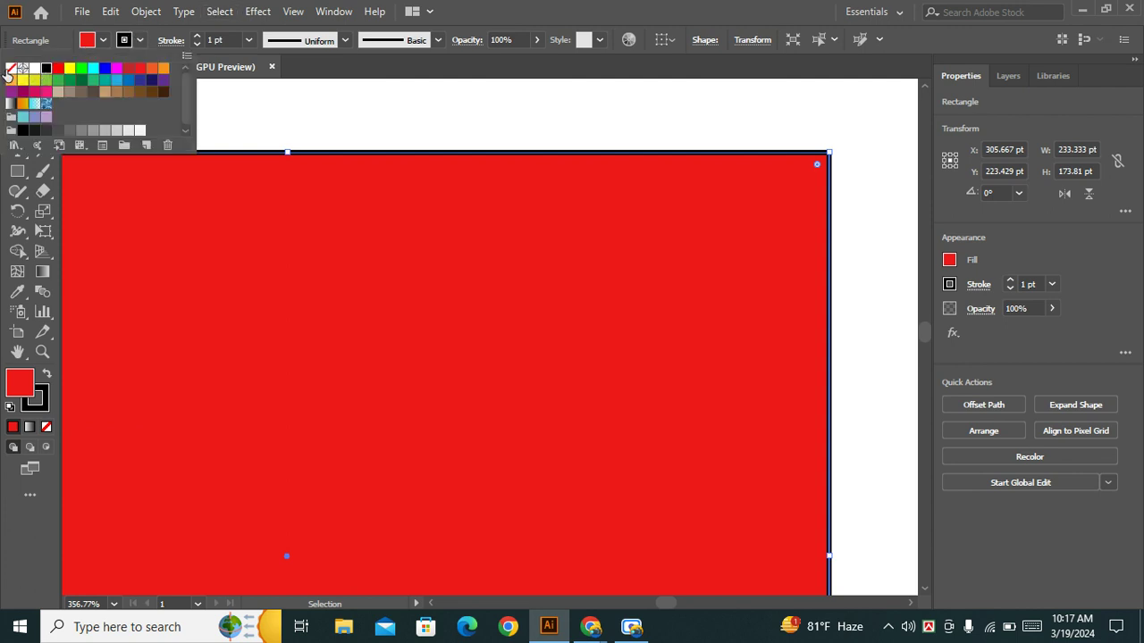
pyautogui.click(10, 69)
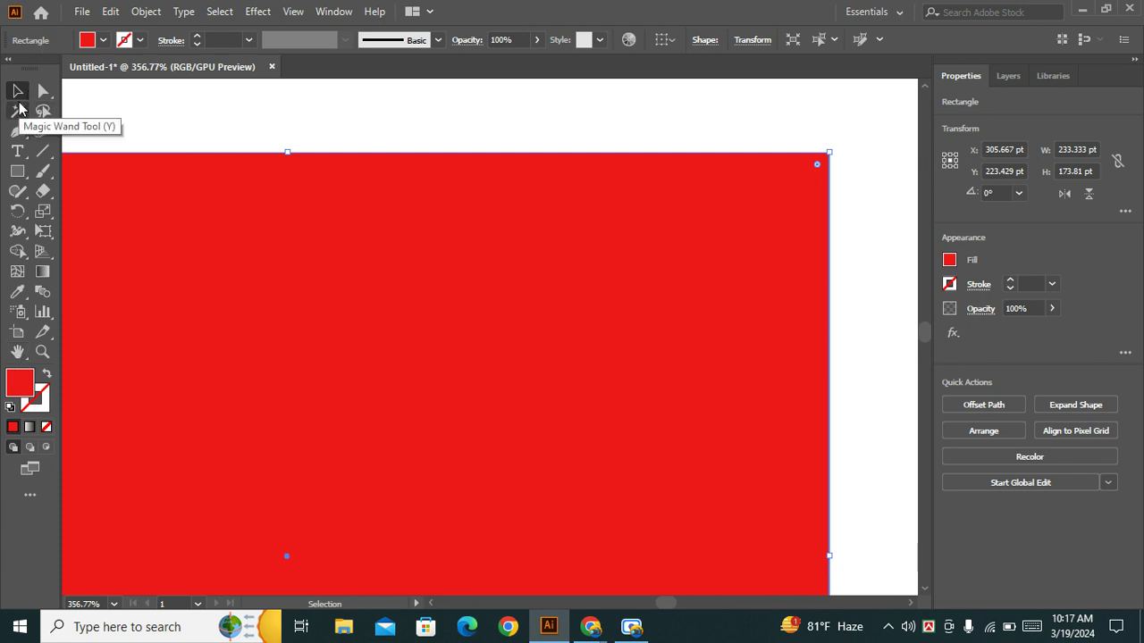
pyautogui.hotkey('ctrl', 'z')
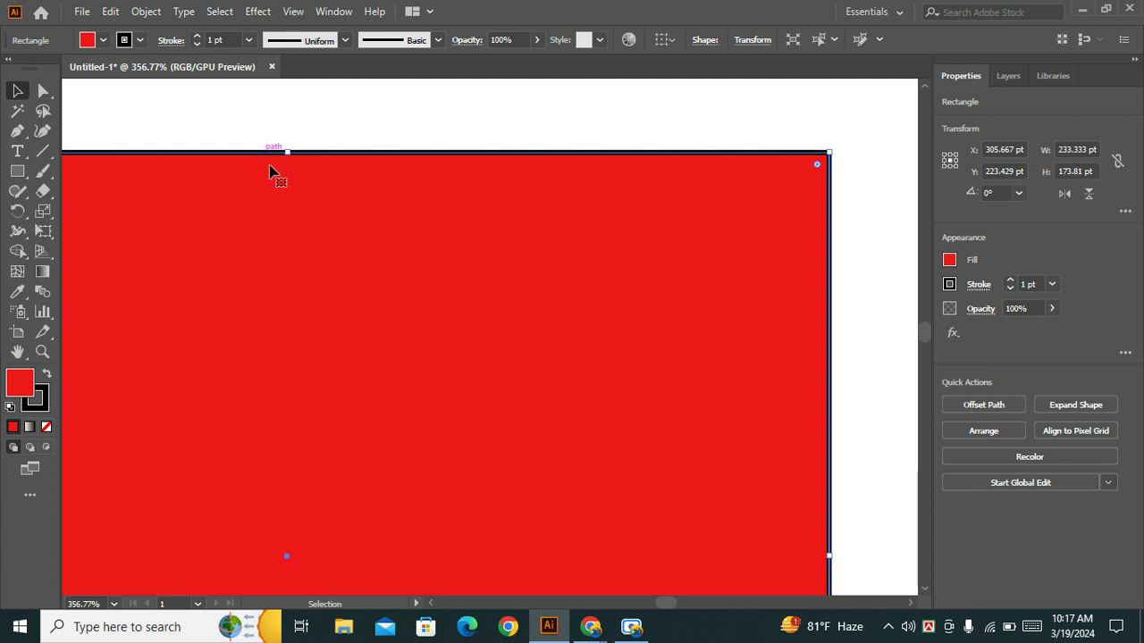
pyautogui.click(36, 407)
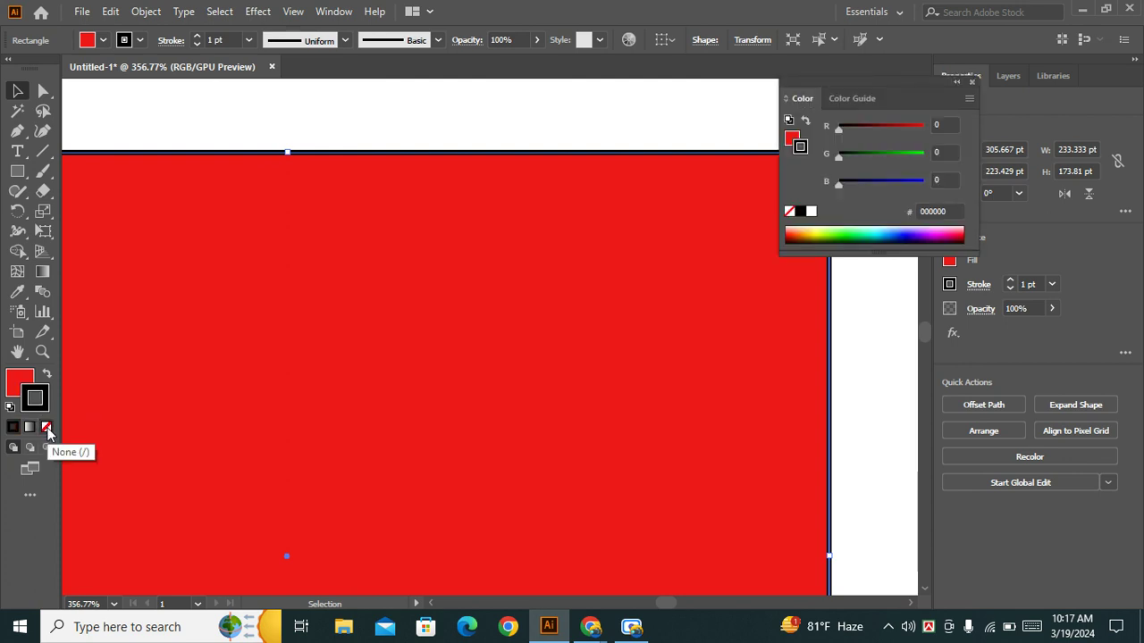
pyautogui.click(47, 428)
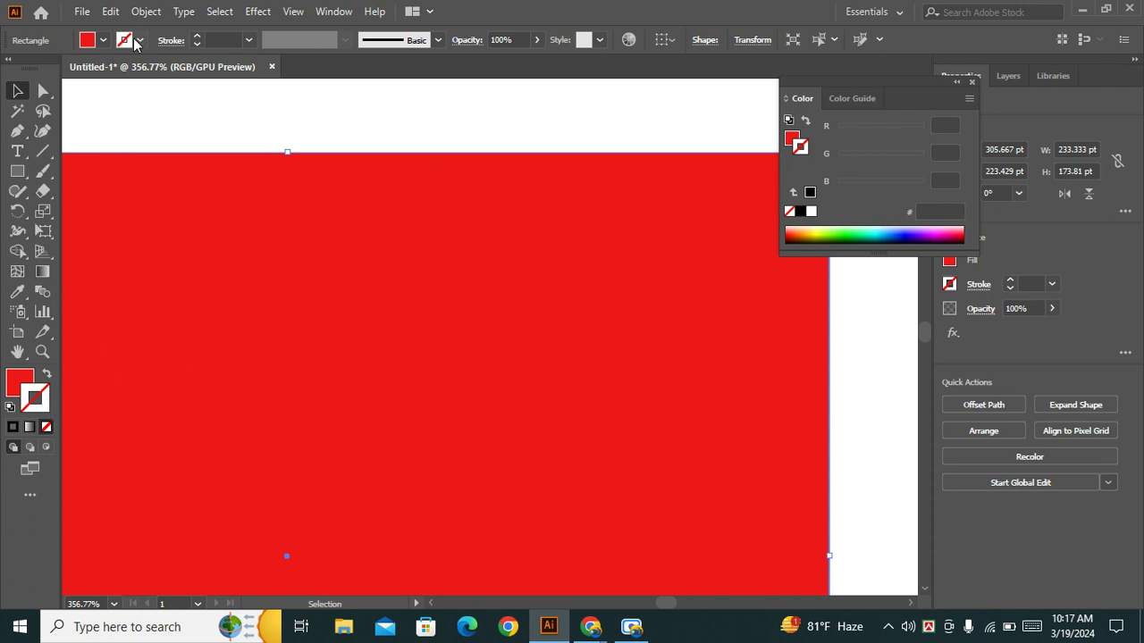
pyautogui.click(956, 82)
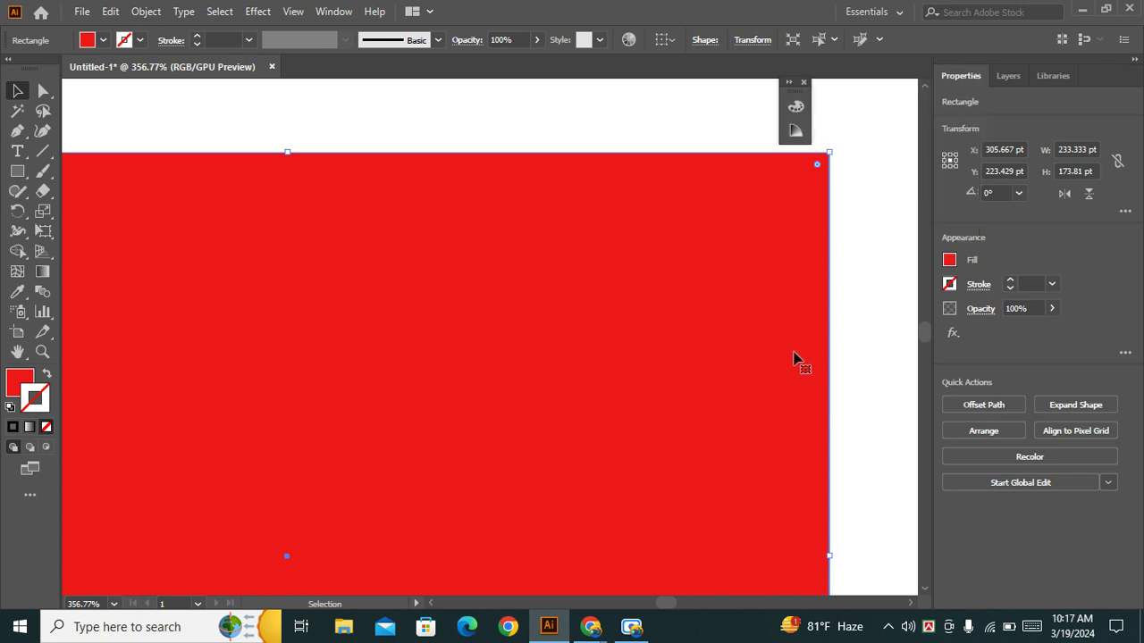
pyautogui.scroll(-2, 756, 312)
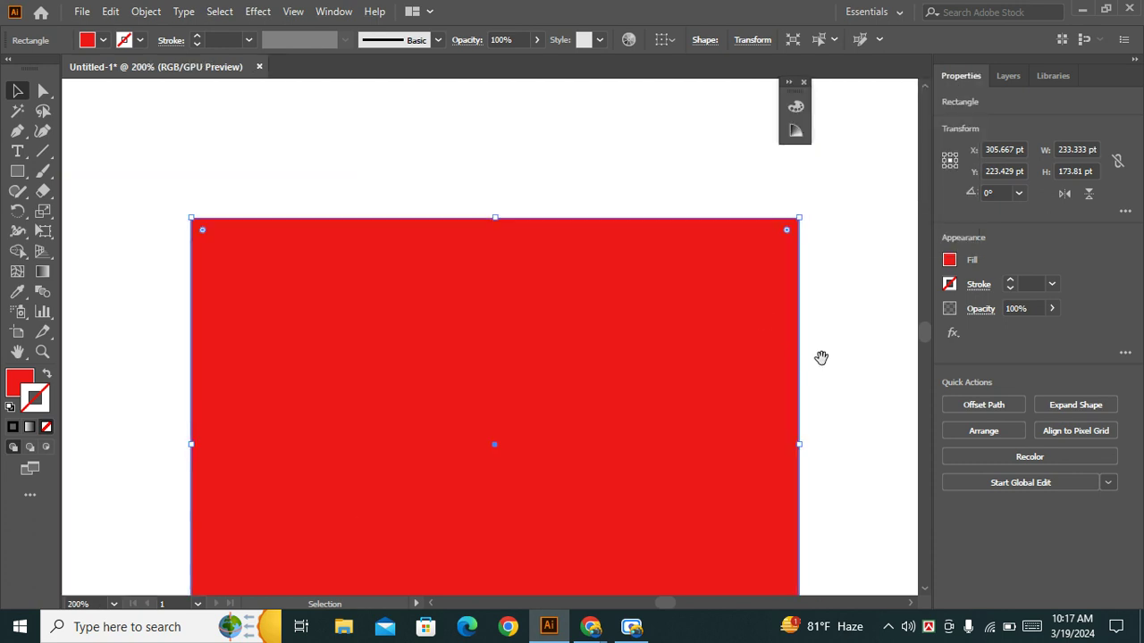
# Step: Set the rectangle's fill to None and its stroke colour to red
pyautogui.moveTo(819, 355); pyautogui.dragTo(723, 311)
pyautogui.scroll(-2, 616, 256)
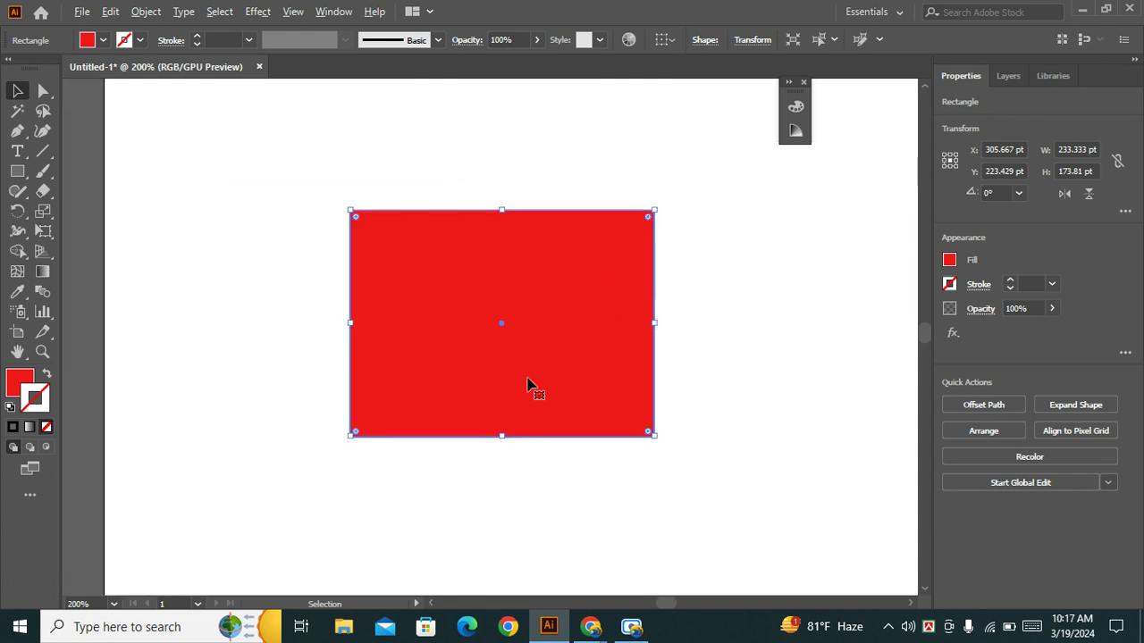
pyautogui.scroll(1, 501, 323)
pyautogui.scroll(1, 500, 326)
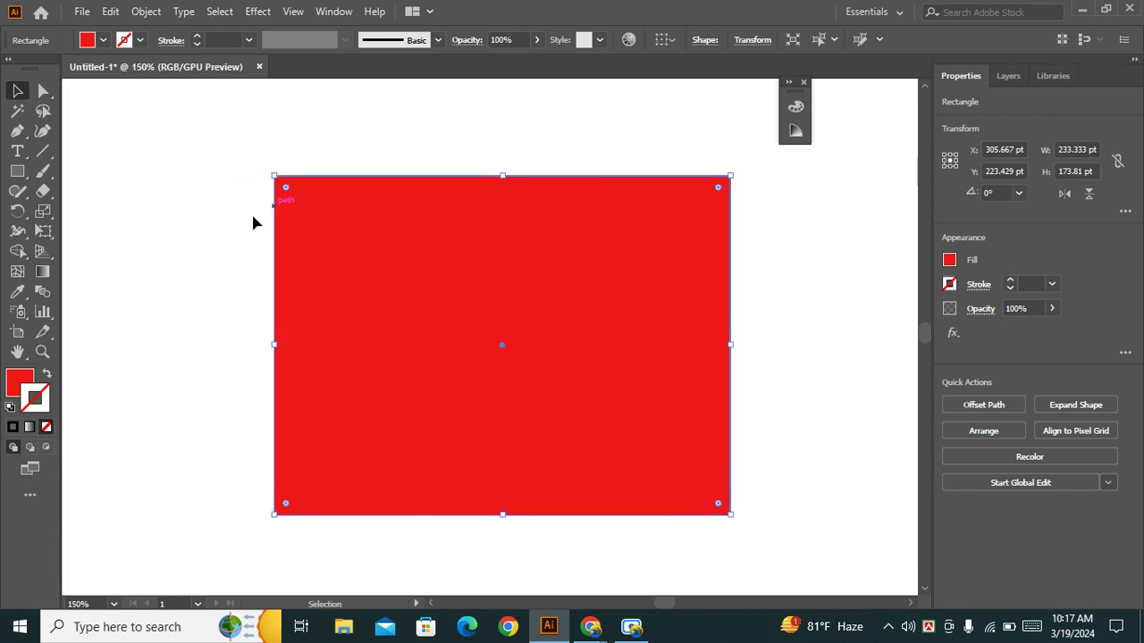
pyautogui.click(103, 41)
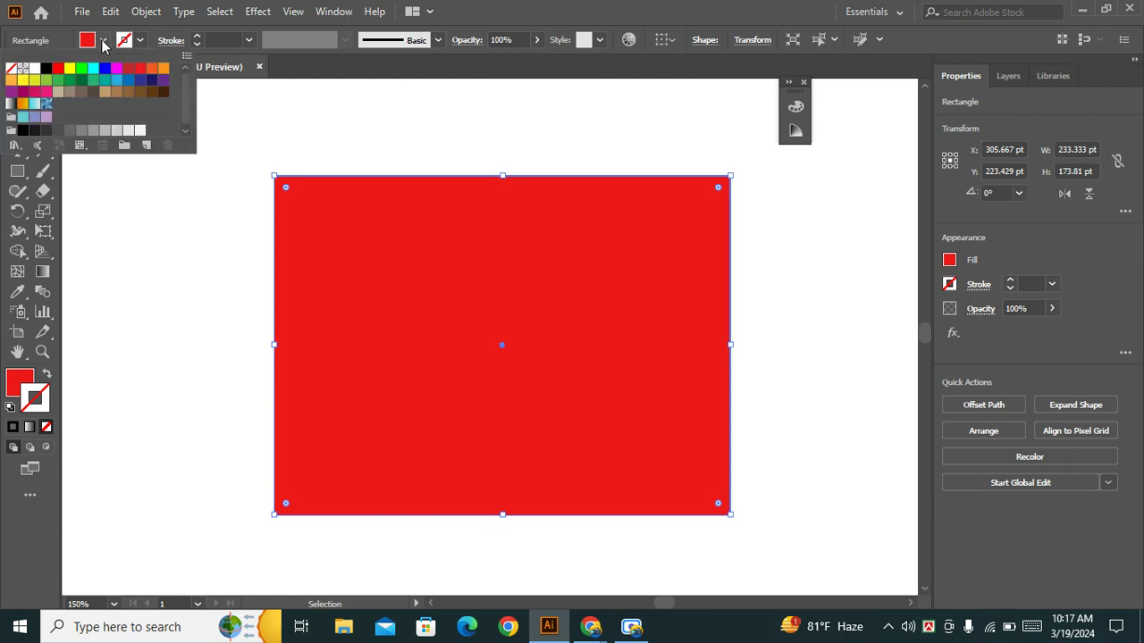
pyautogui.click(12, 69)
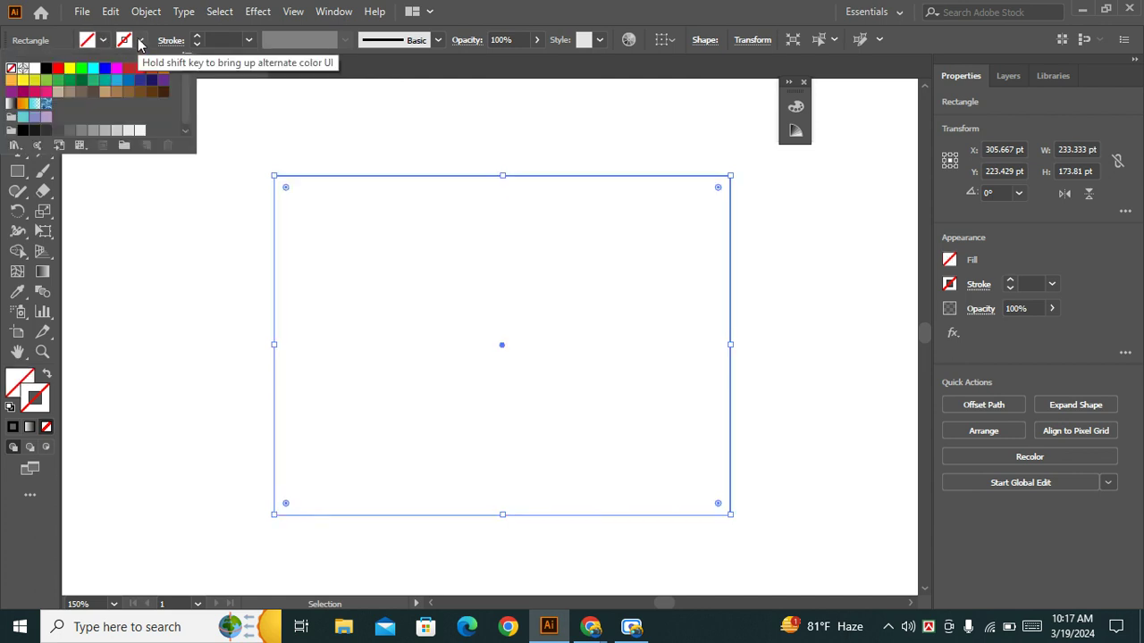
pyautogui.click(57, 68)
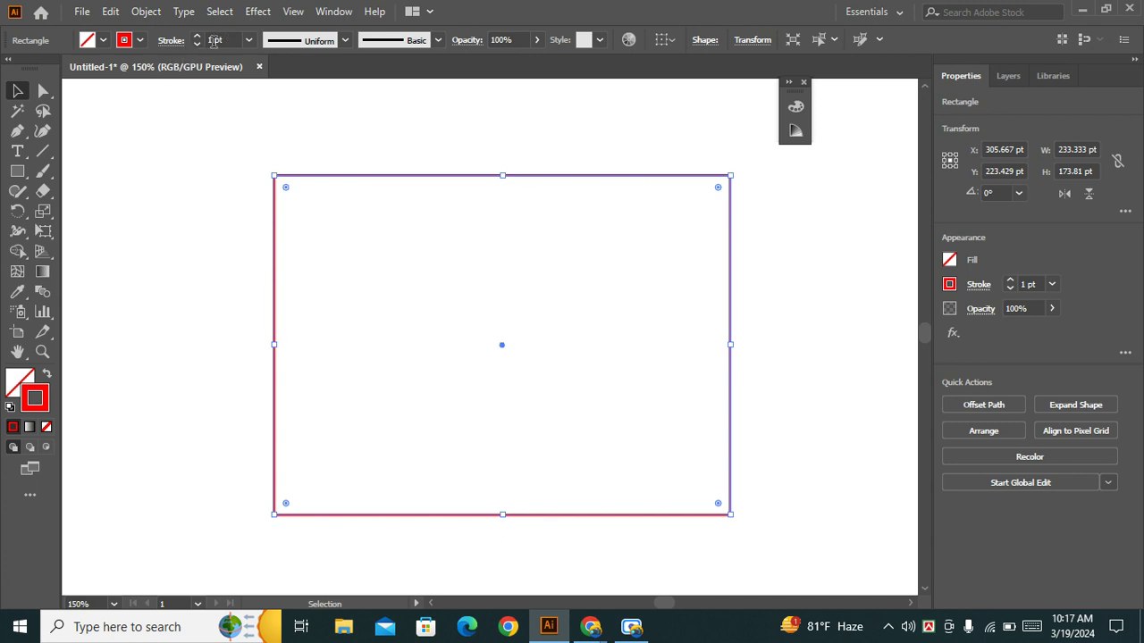
# Step: Raise the red stroke weight to 32 pt and reselect the frame
pyautogui.doubleClick(215, 41)
pyautogui.write('10')
pyautogui.press('Return')
pyautogui.scroll(9, 214, 40)
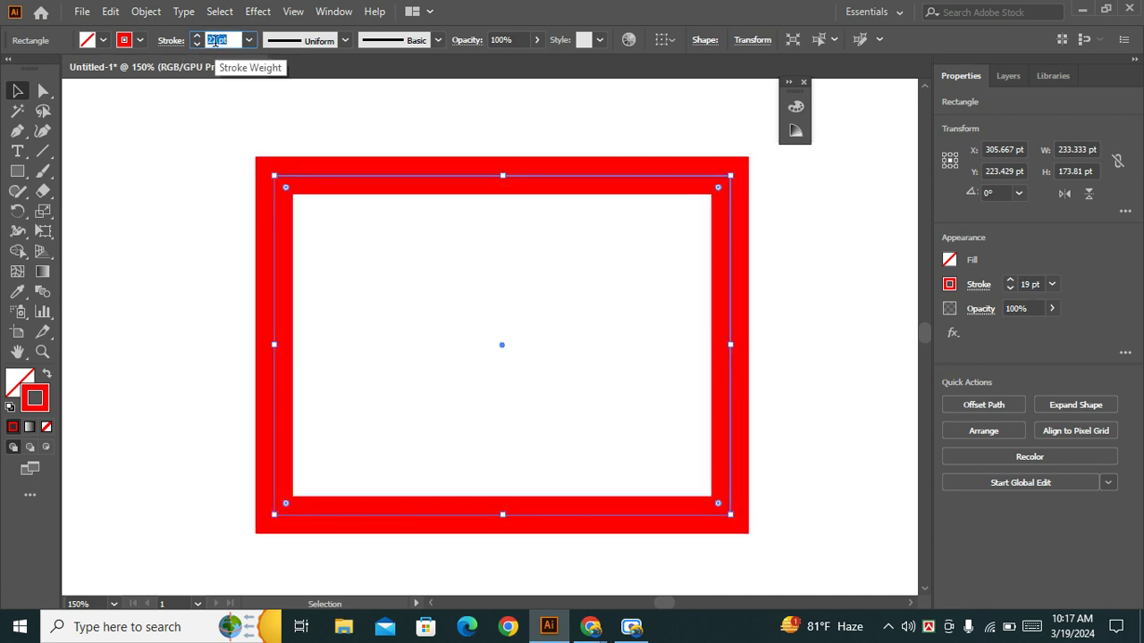
pyautogui.scroll(9, 215, 40)
pyautogui.scroll(4, 214, 41)
pyautogui.click(461, 386)
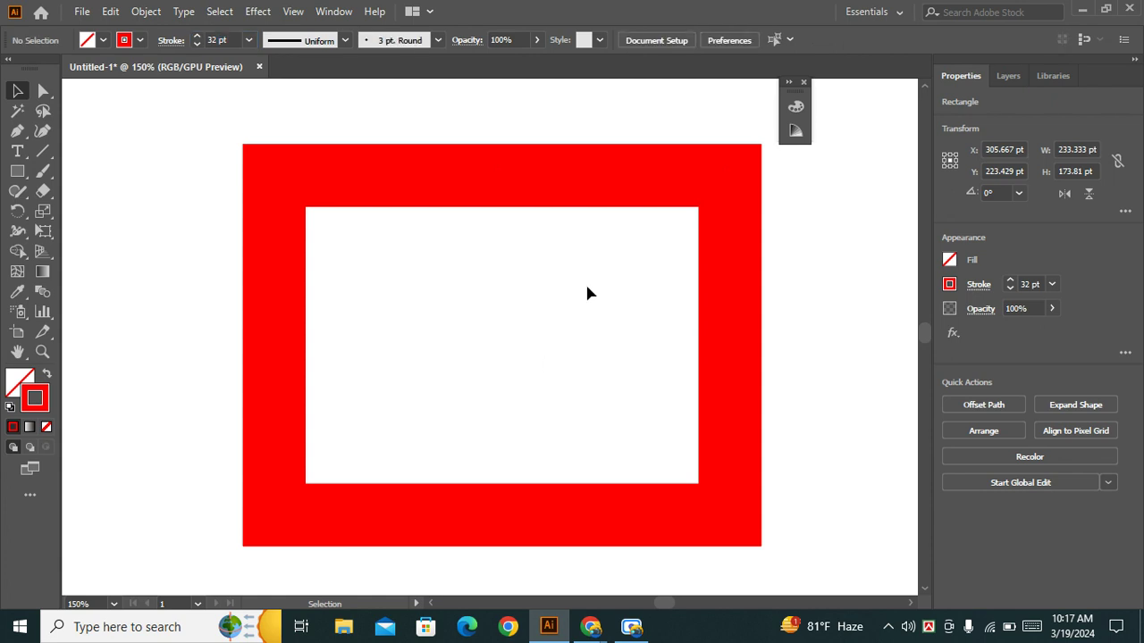
pyautogui.moveTo(863, 312); pyautogui.dragTo(527, 248)
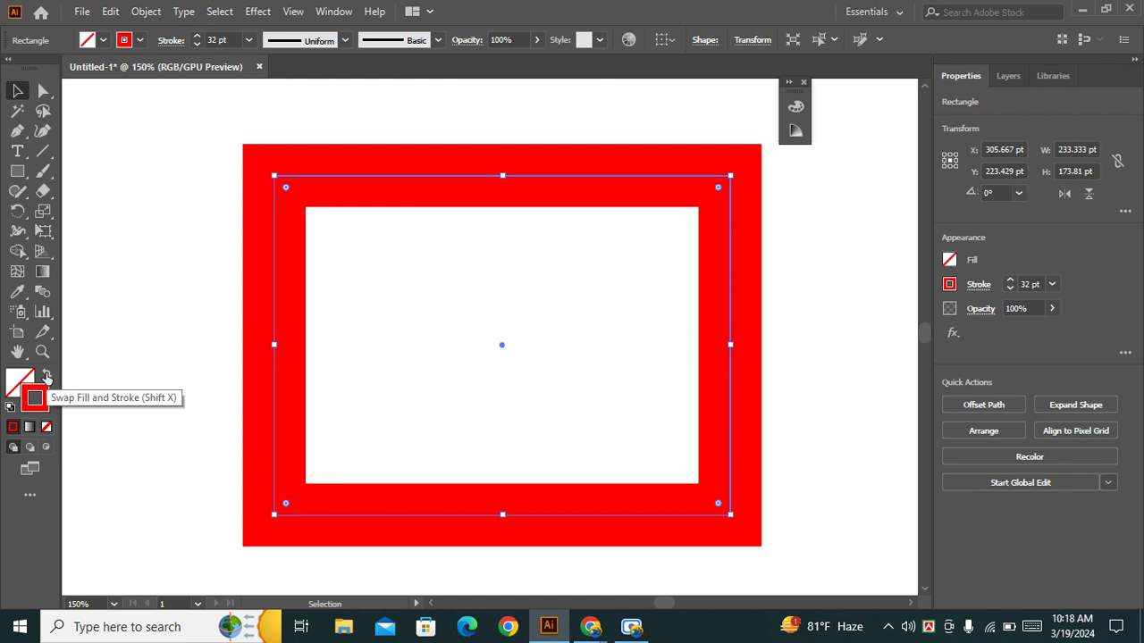
# Step: Swap the rectangle's fill and stroke colours and nudge it left and up
pyautogui.click(47, 376)
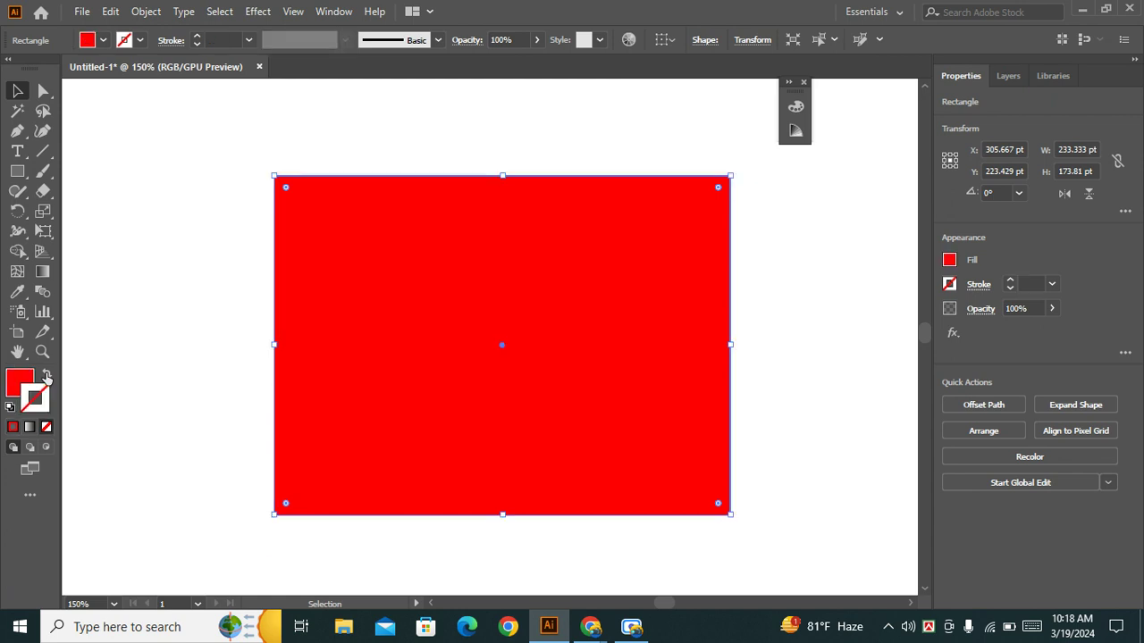
pyautogui.click(208, 382)
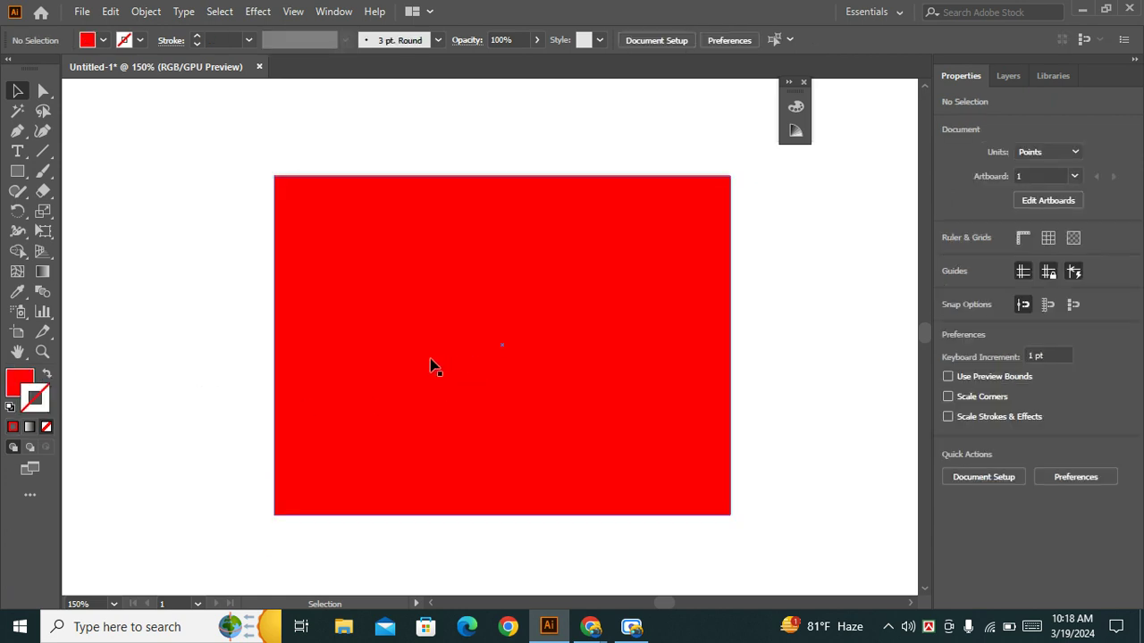
pyautogui.moveTo(560, 403); pyautogui.dragTo(512, 395)
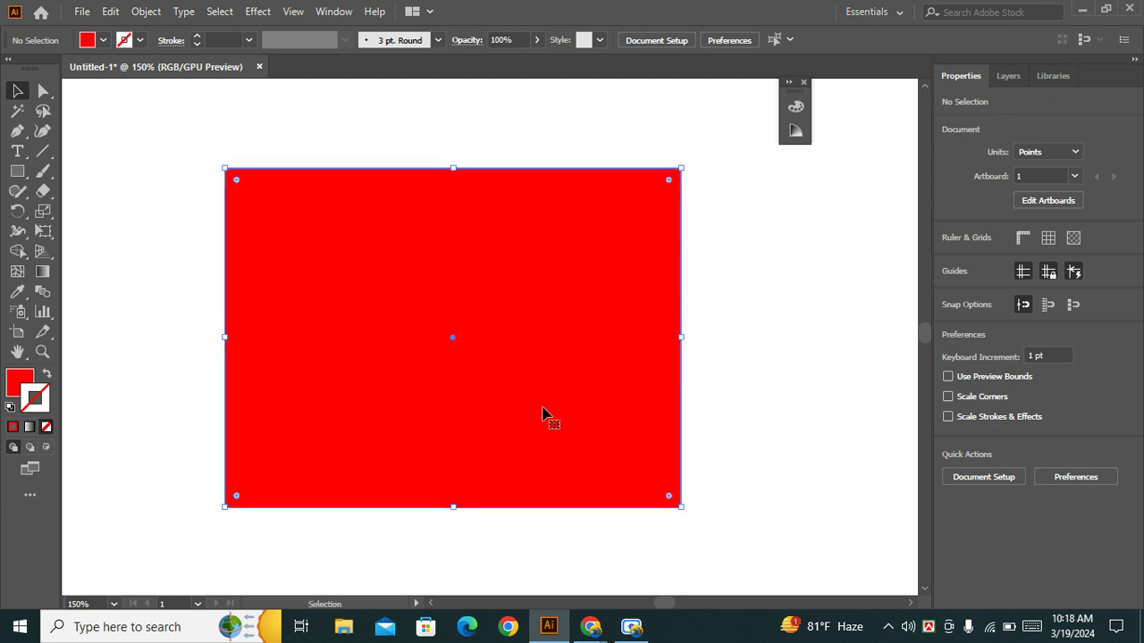
# Step: Try blue, magenta and orange fills on the rectangle, settling on pink
pyautogui.click(102, 40)
pyautogui.click(104, 68)
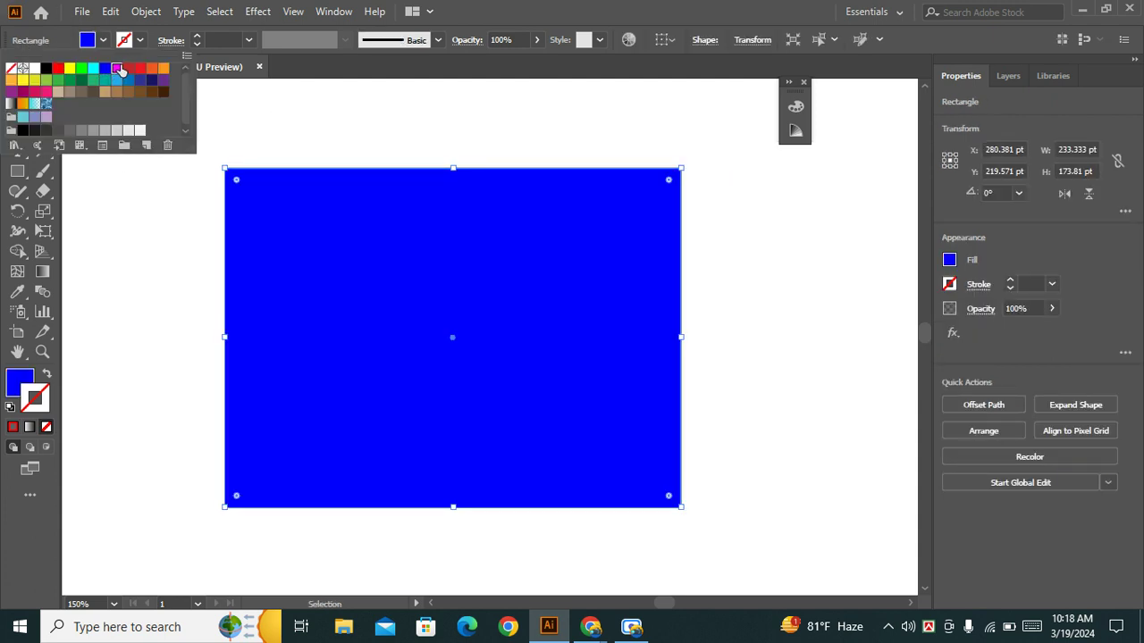
pyautogui.click(118, 68)
pyautogui.click(162, 69)
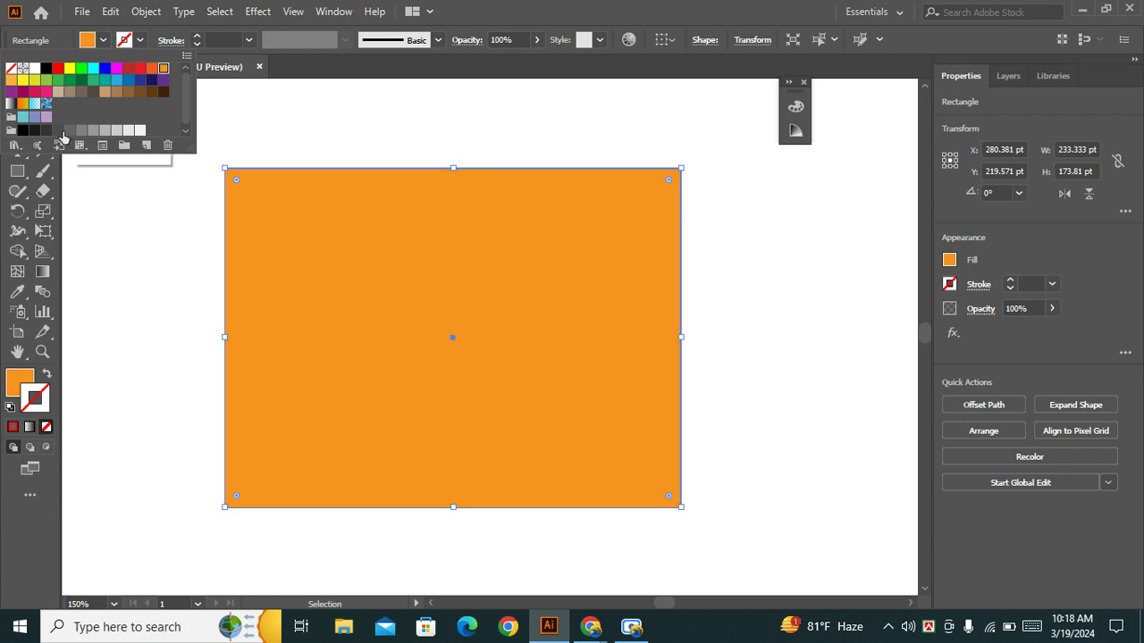
pyautogui.click(45, 91)
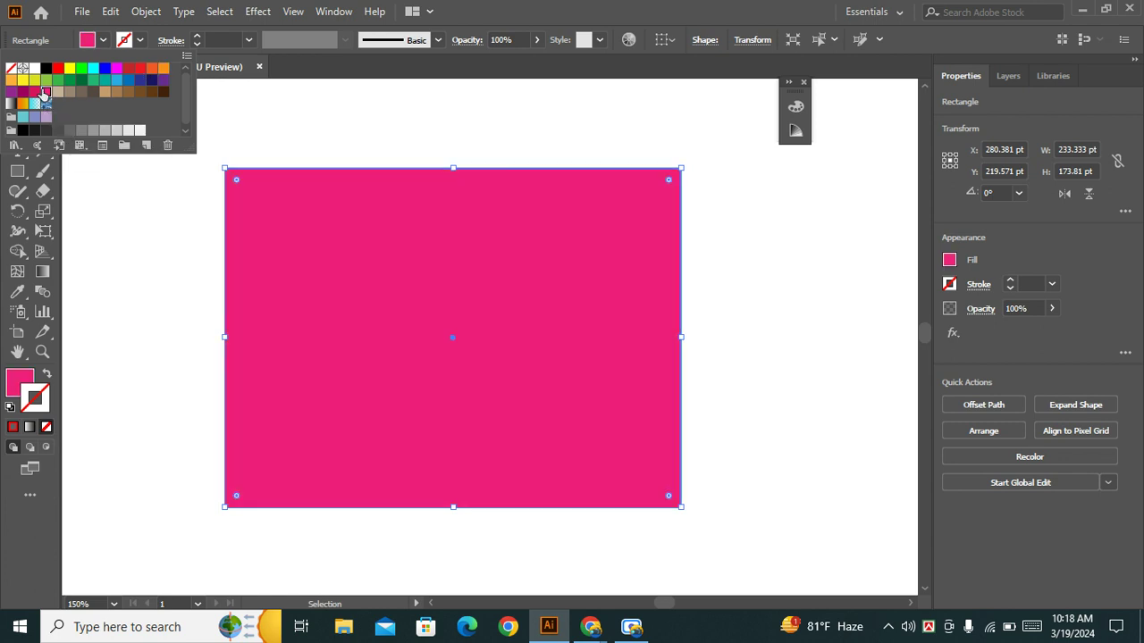
# Step: Switch to the Direct Selection tool and leave the pink rectangle deselected
pyautogui.click(775, 256)
pyautogui.click(436, 268)
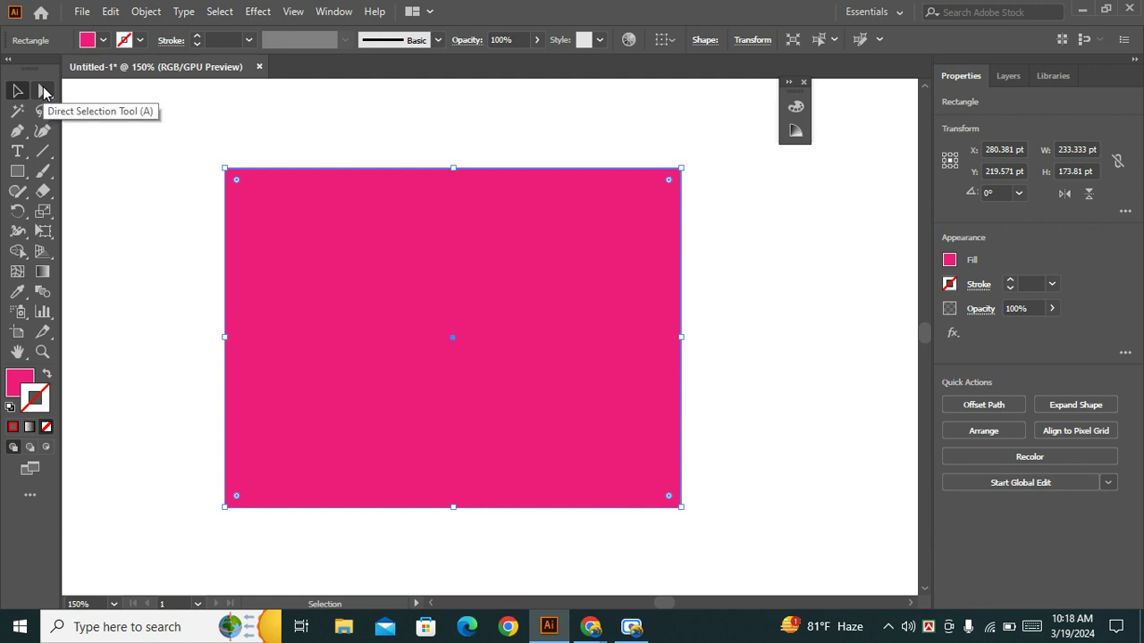
pyautogui.click(45, 92)
pyautogui.click(717, 368)
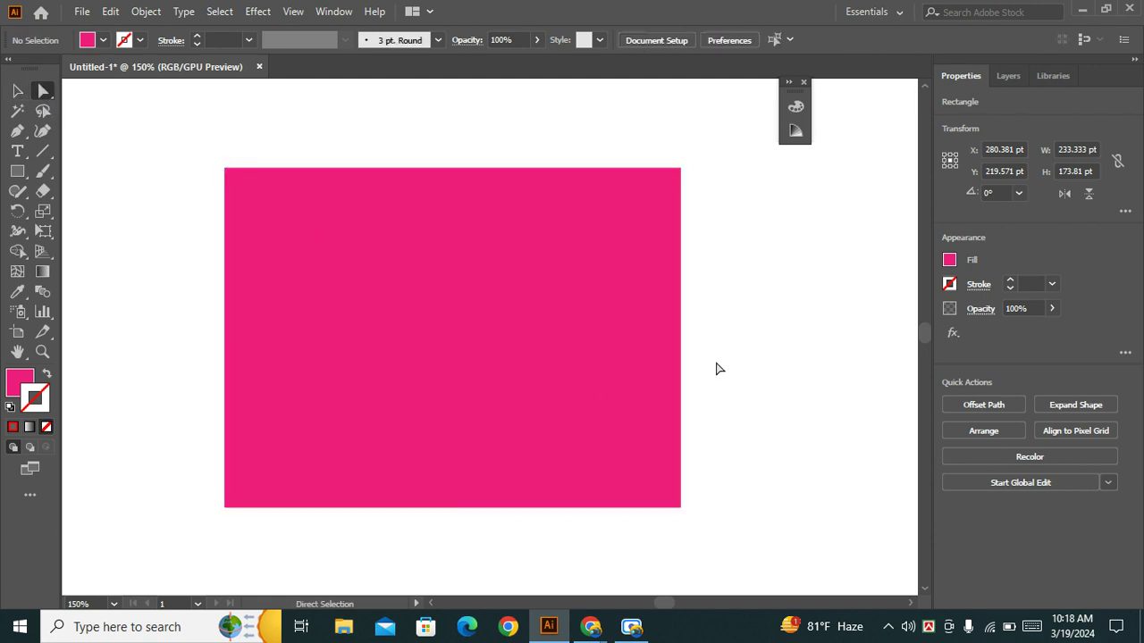
# Step: Nudge the pink rectangle slightly right and change its fill to red
pyautogui.click(501, 335)
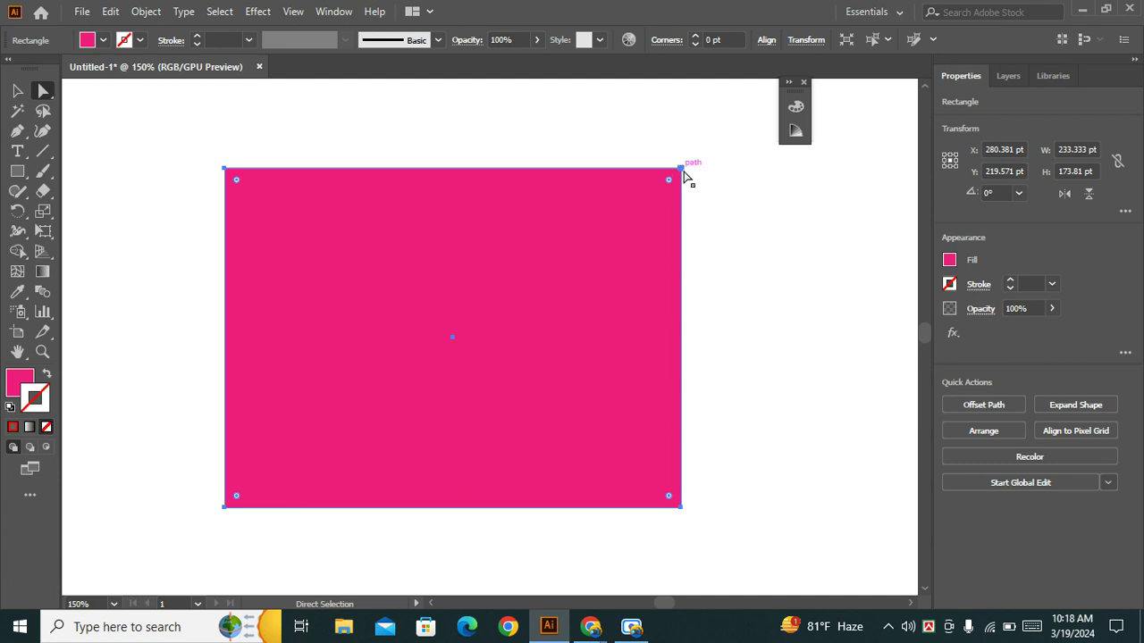
pyautogui.moveTo(681, 168); pyautogui.dragTo(681, 169)
pyautogui.moveTo(363, 278)
pyautogui.mouseDown()
pyautogui.moveTo(302, 273)
pyautogui.moveTo(455, 274)
pyautogui.moveTo(383, 283)
pyautogui.mouseUp()
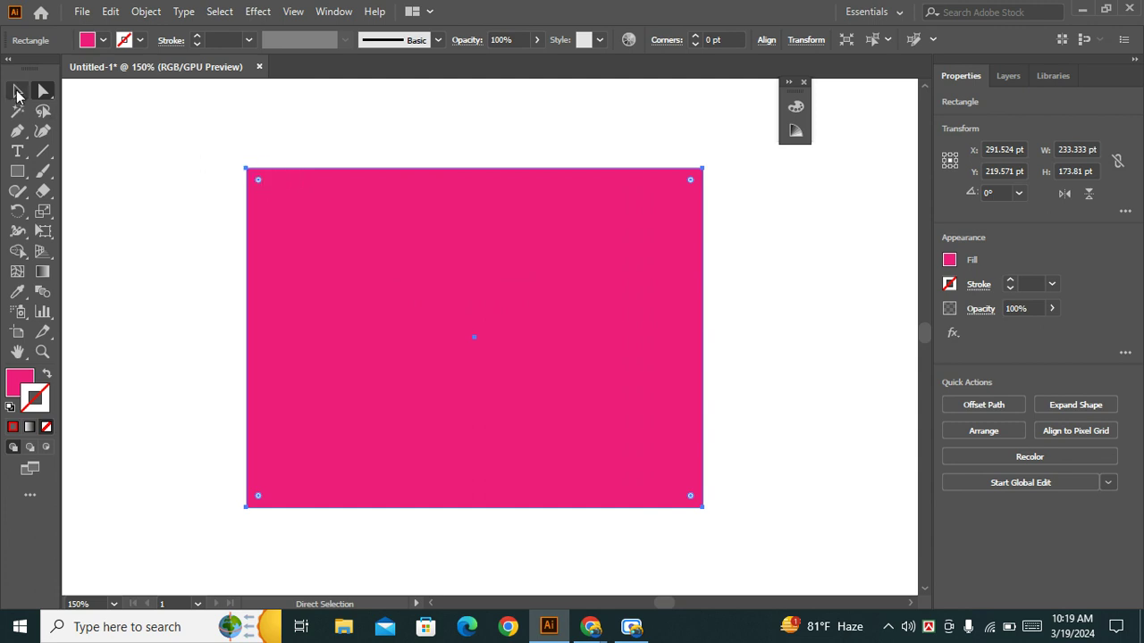
pyautogui.click(103, 40)
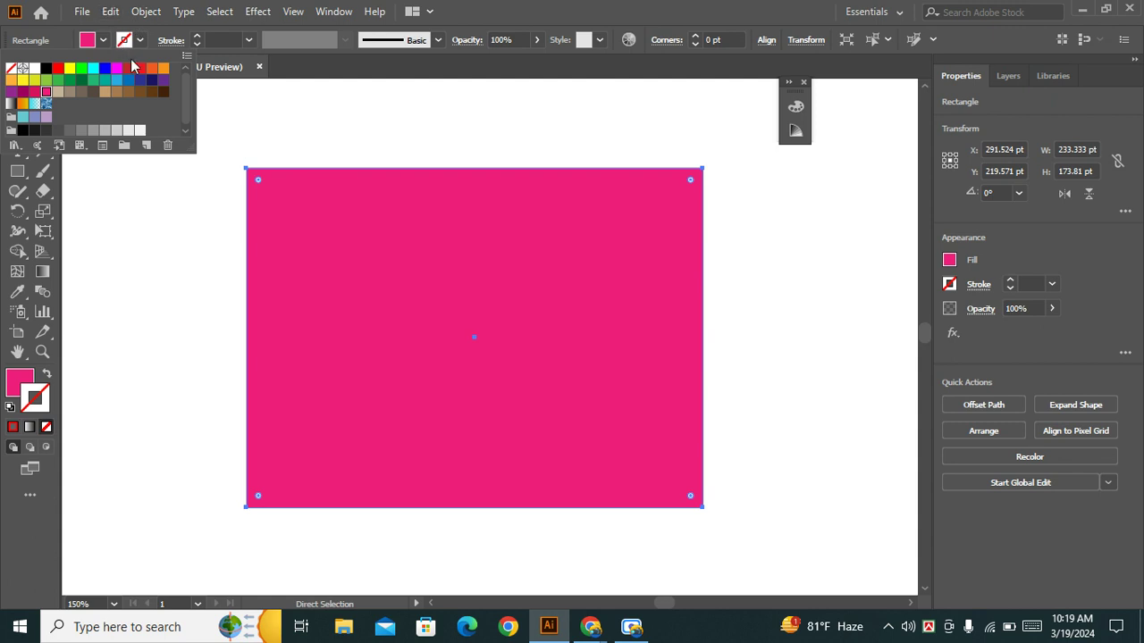
pyautogui.click(141, 68)
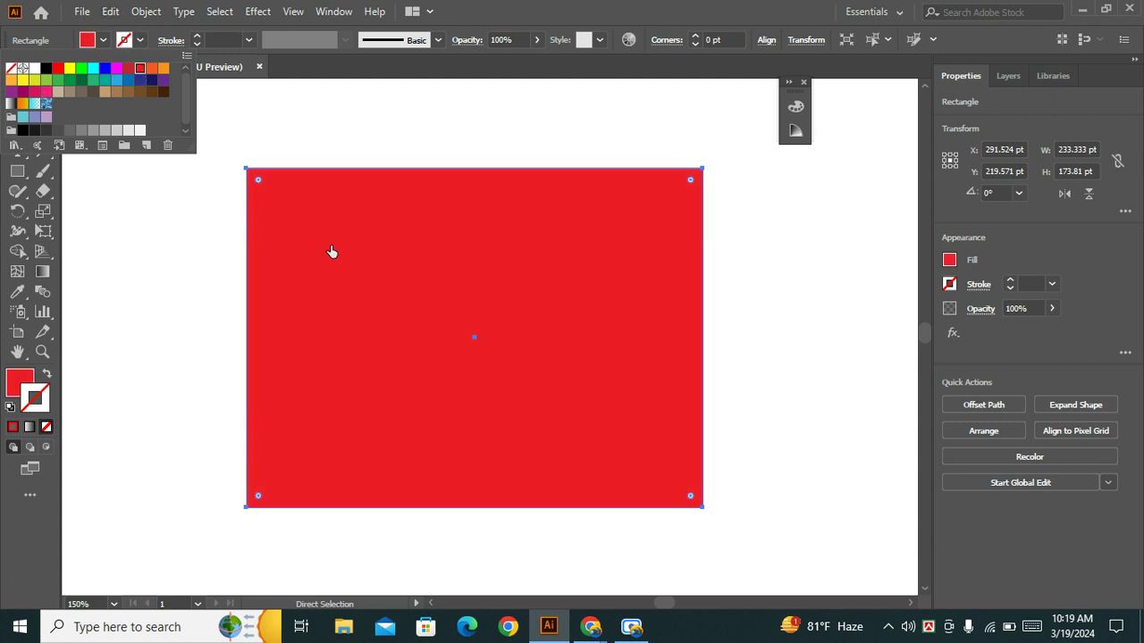
pyautogui.press('Escape')
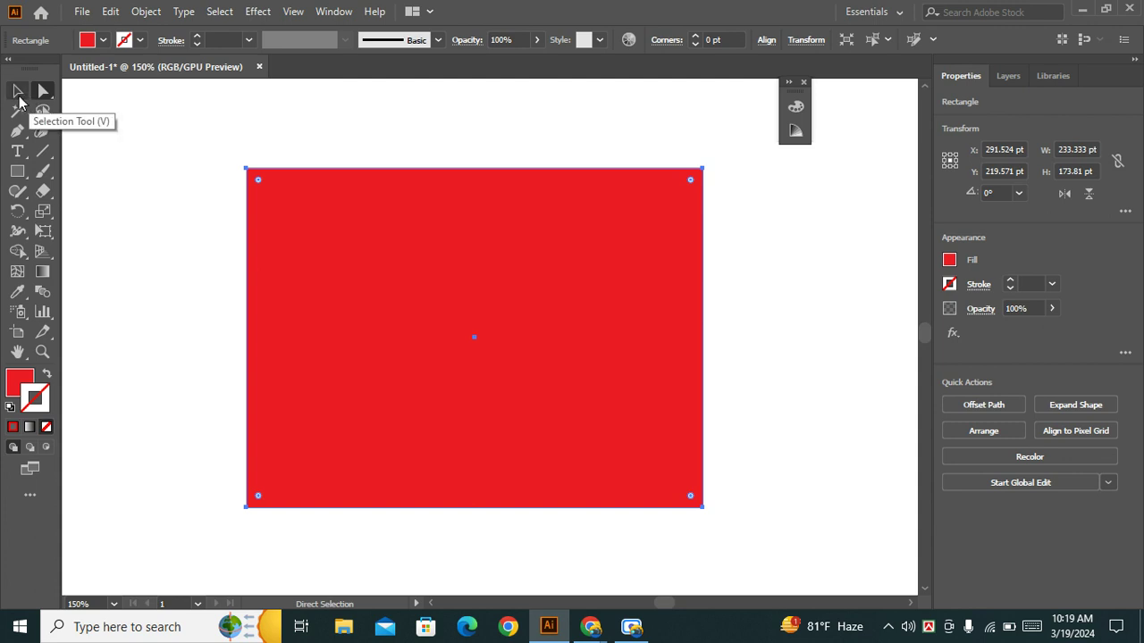
# Step: Select the red rectangle's top-right anchor point with the Direct Selection tool
pyautogui.click(19, 93)
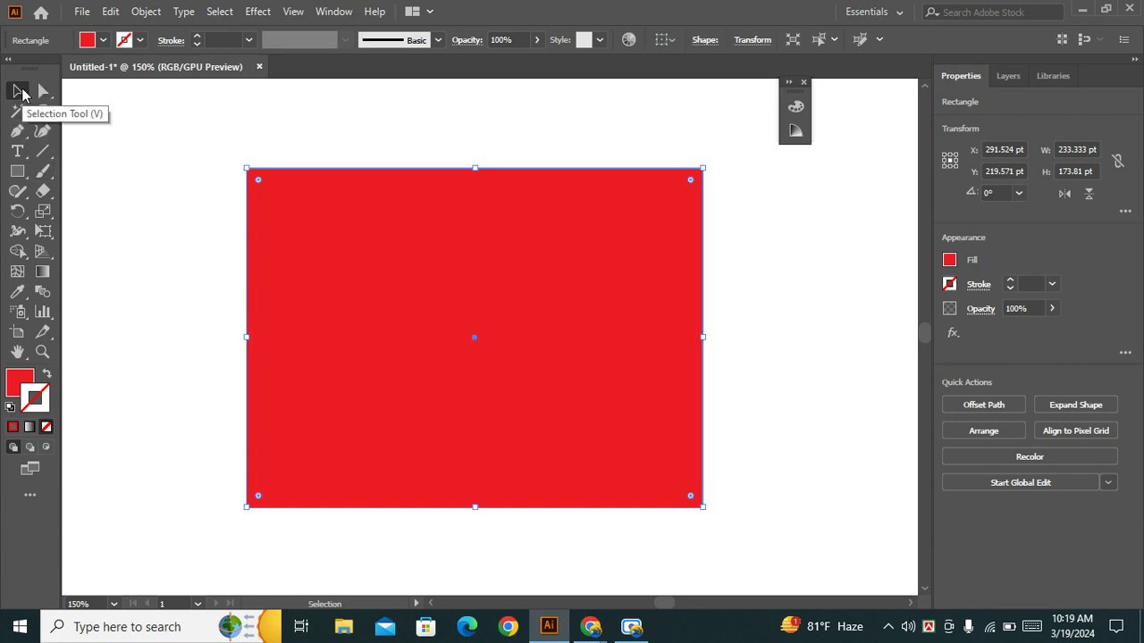
pyautogui.click(385, 143)
pyautogui.click(370, 224)
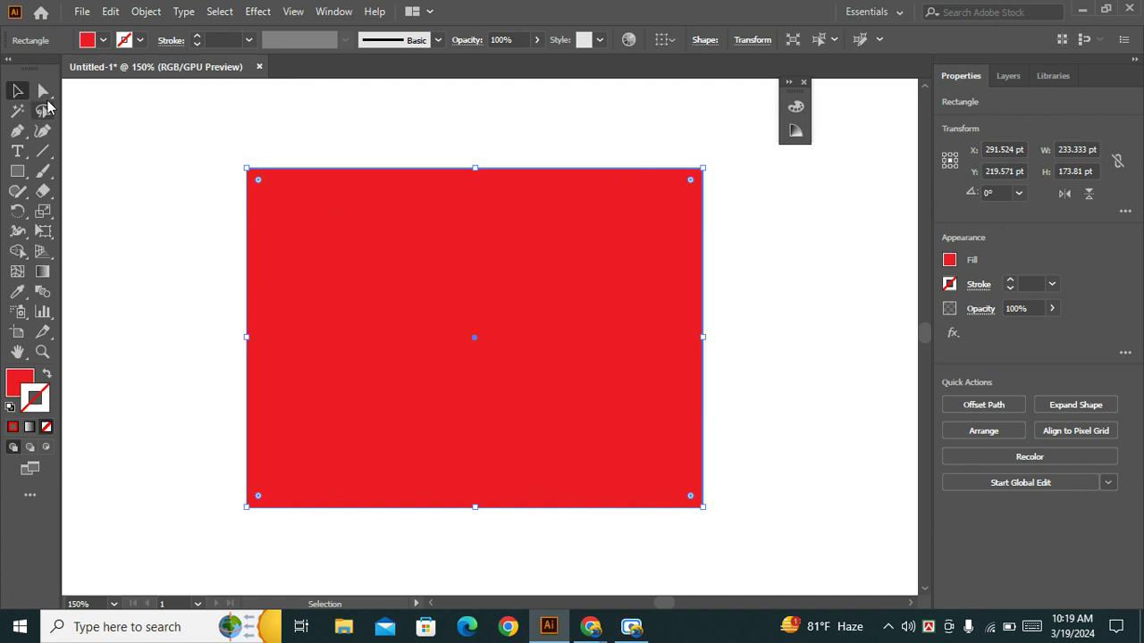
pyautogui.click(42, 91)
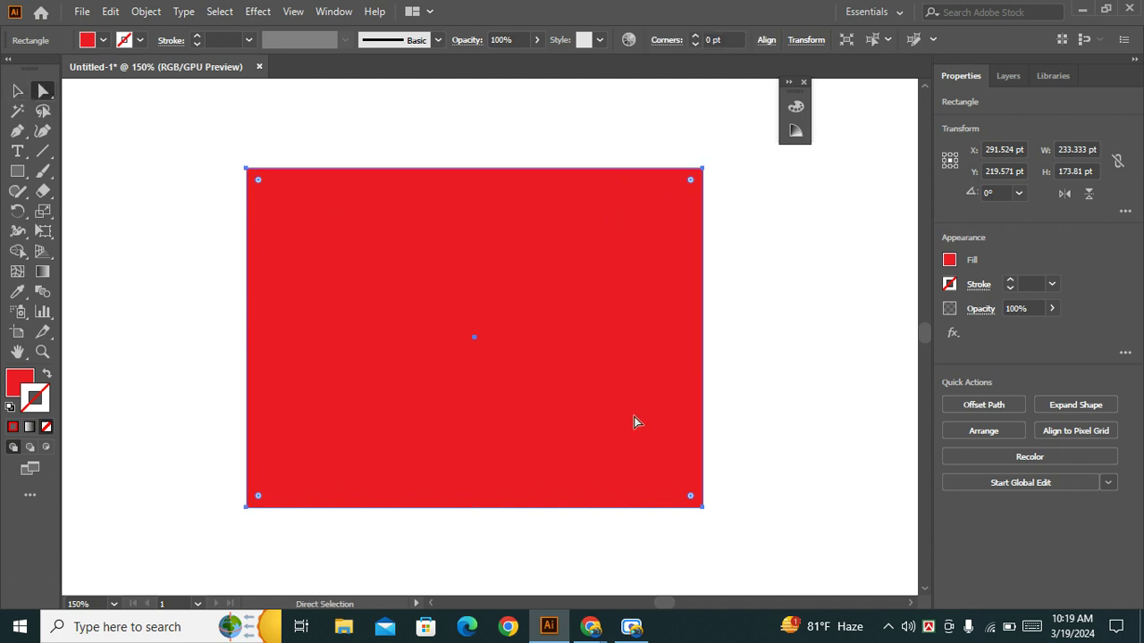
pyautogui.click(704, 171)
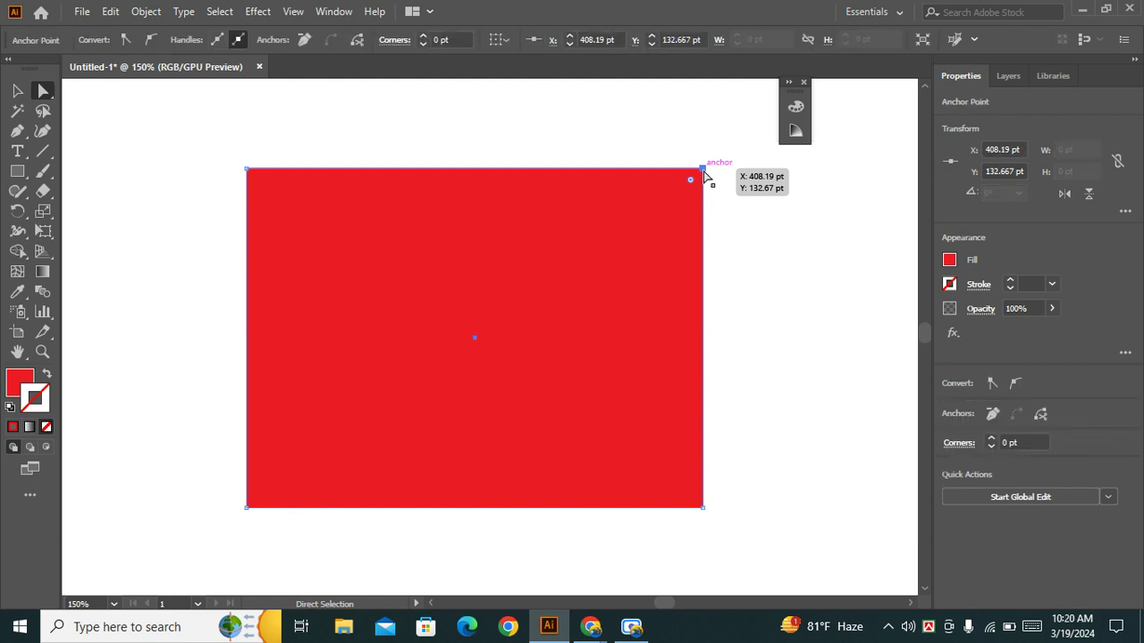
pyautogui.moveTo(704, 171); pyautogui.dragTo(492, 336)
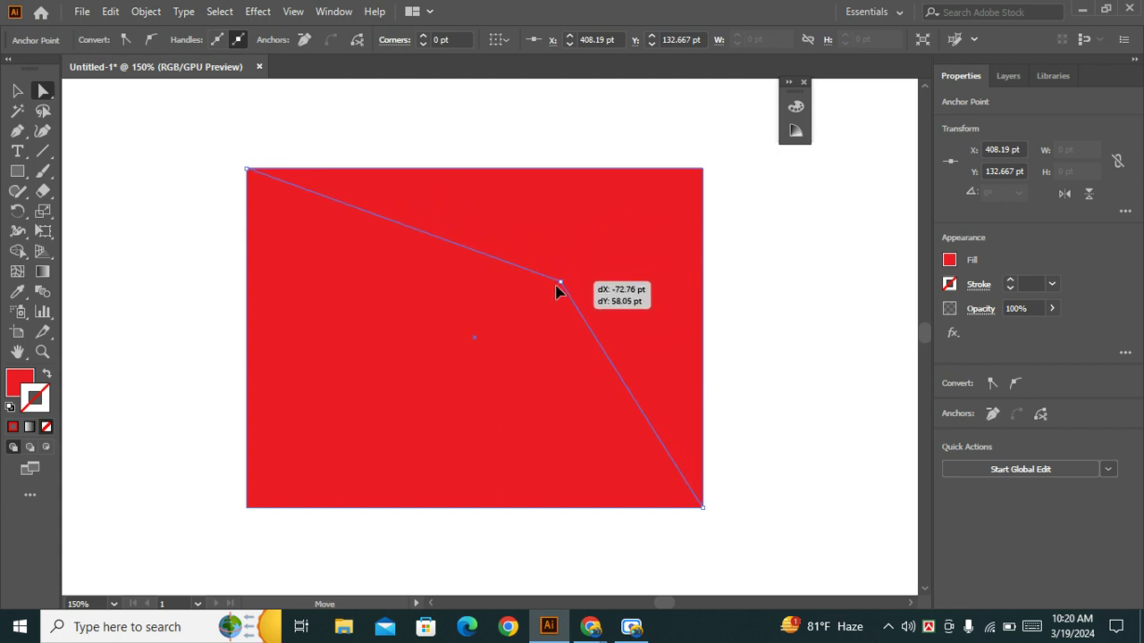
pyautogui.moveTo(493, 336); pyautogui.dragTo(474, 338)
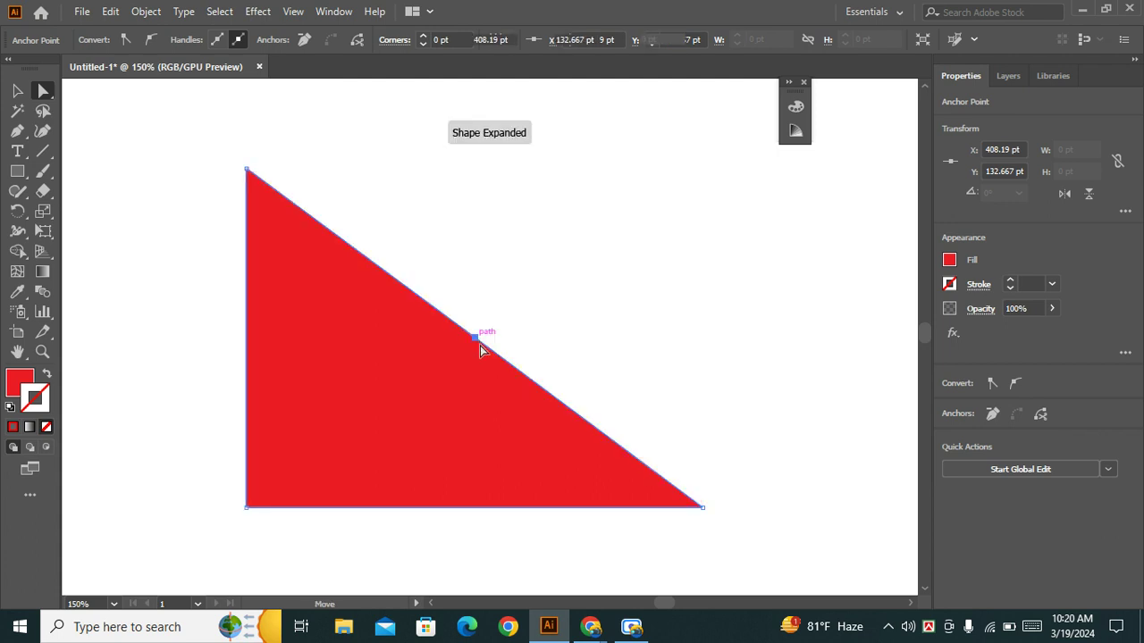
pyautogui.click(679, 340)
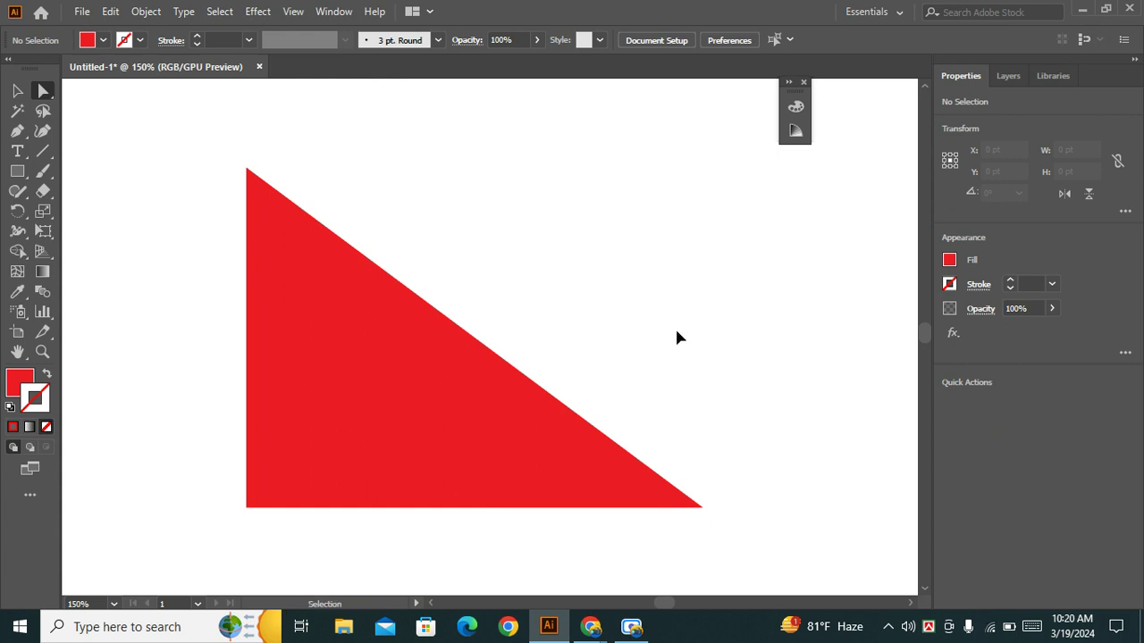
pyautogui.hotkey('ctrl', 'z')
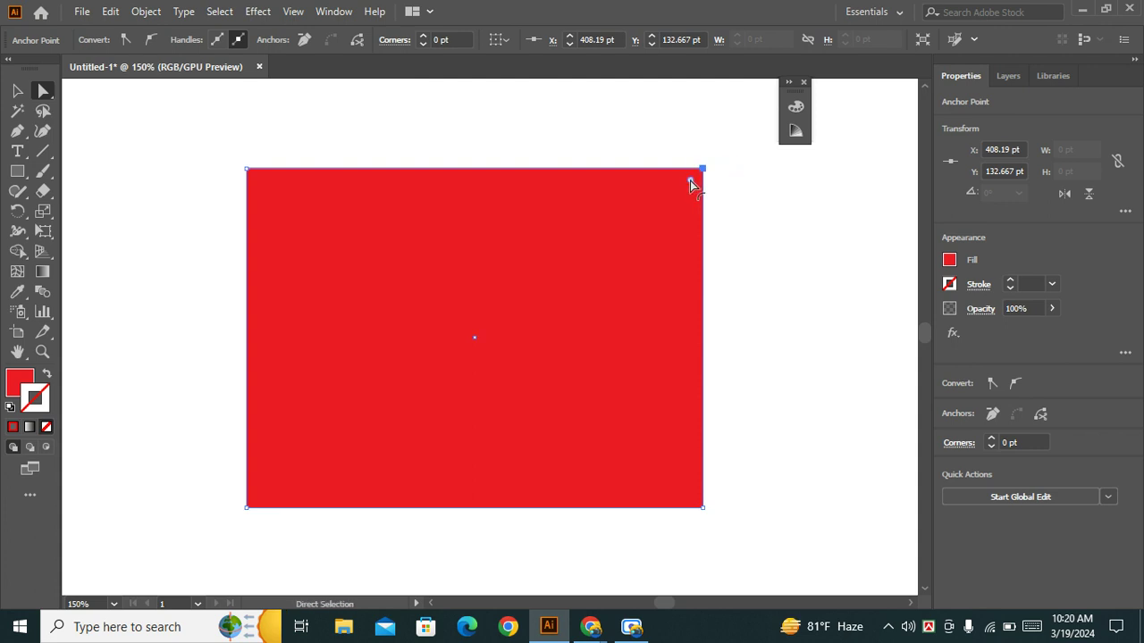
pyautogui.moveTo(690, 180)
pyautogui.mouseDown()
pyautogui.moveTo(165, 491)
pyautogui.moveTo(352, 399)
pyautogui.mouseUp()
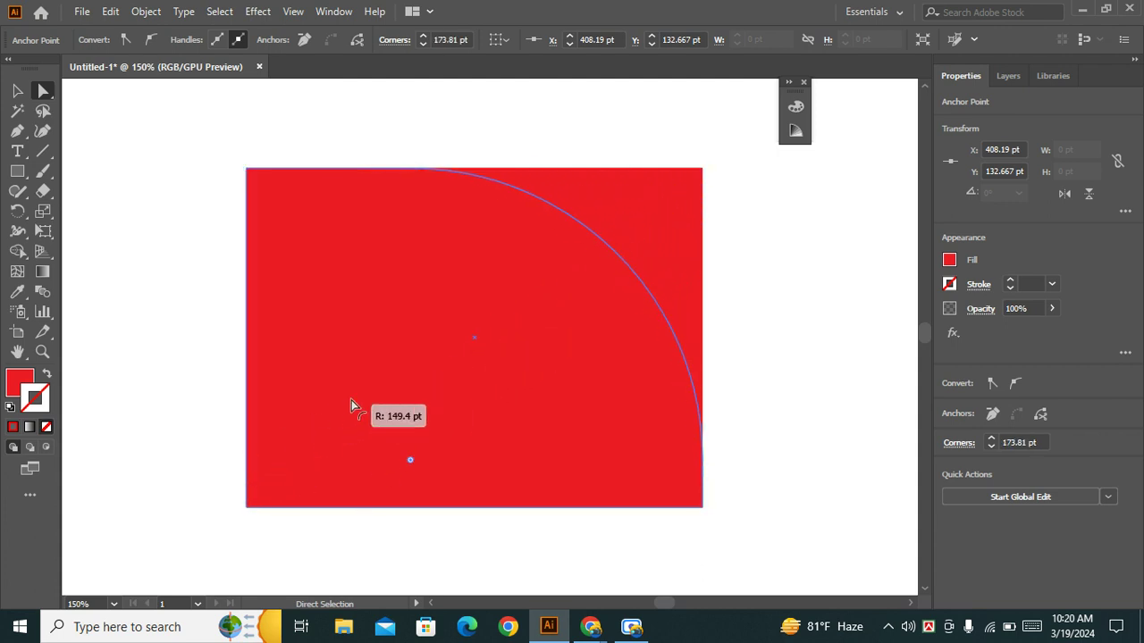
pyautogui.click(802, 254)
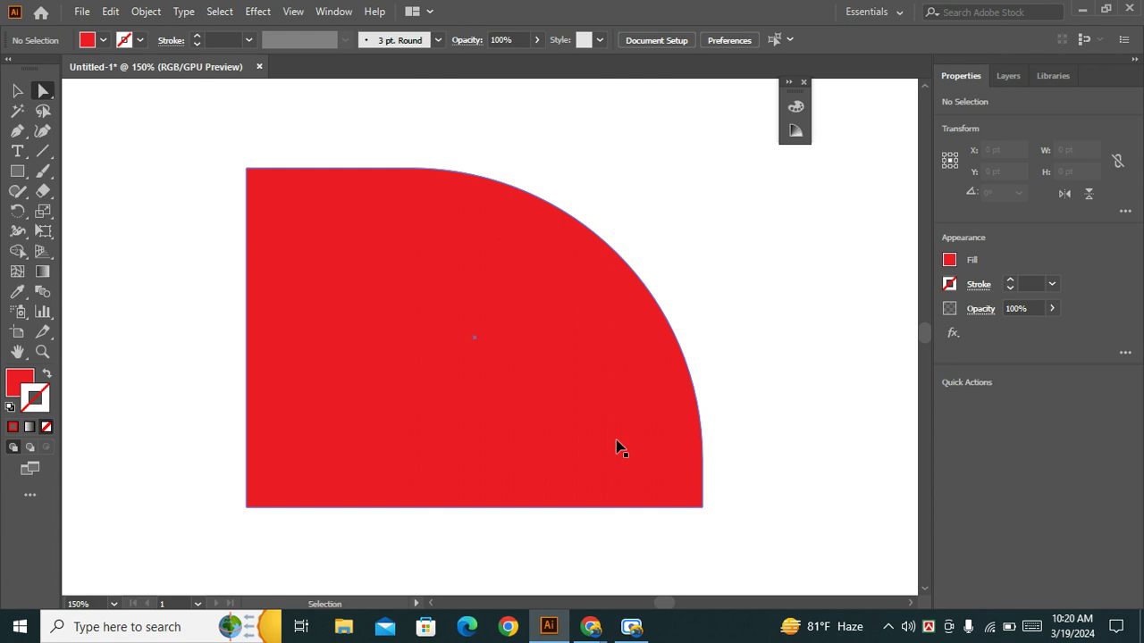
pyautogui.hotkey('ctrl', 'z')
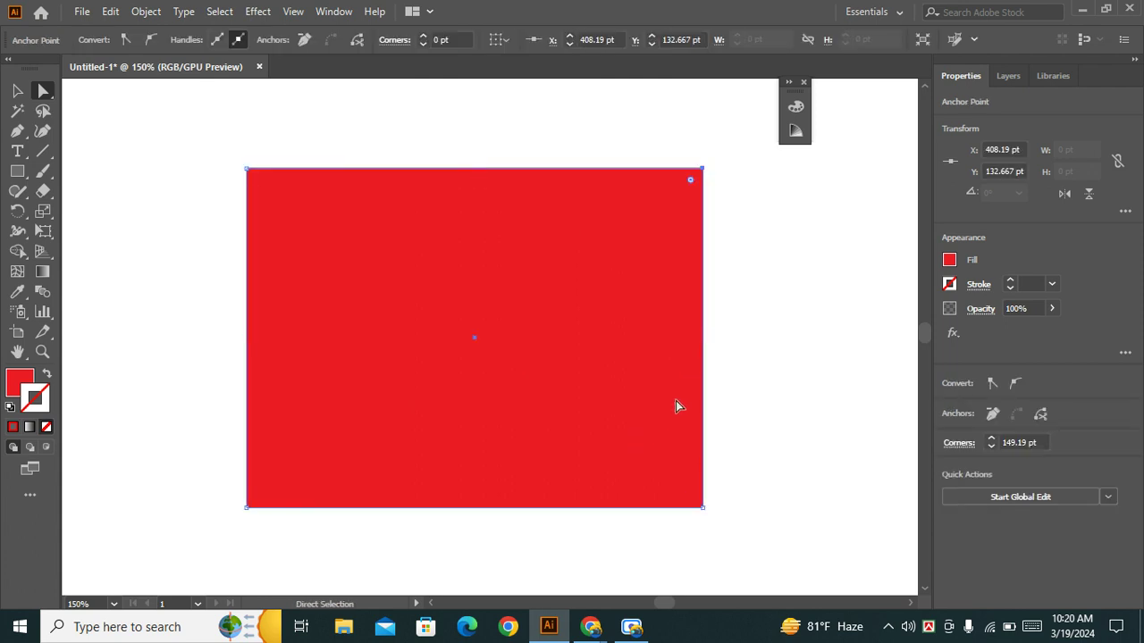
pyautogui.click(704, 169)
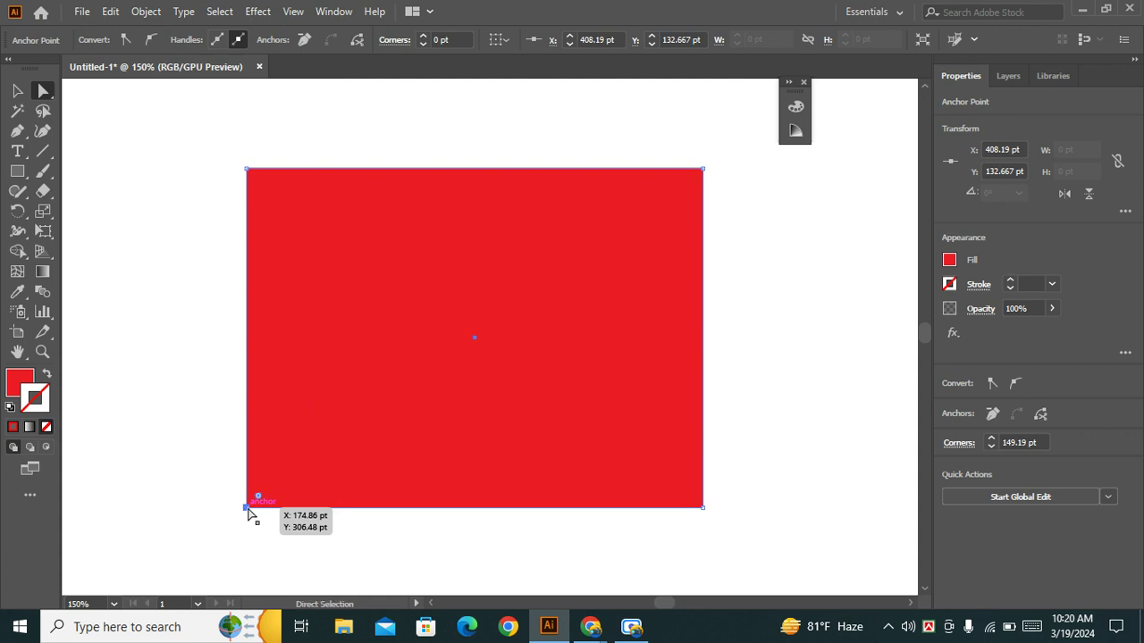
pyautogui.click(247, 508)
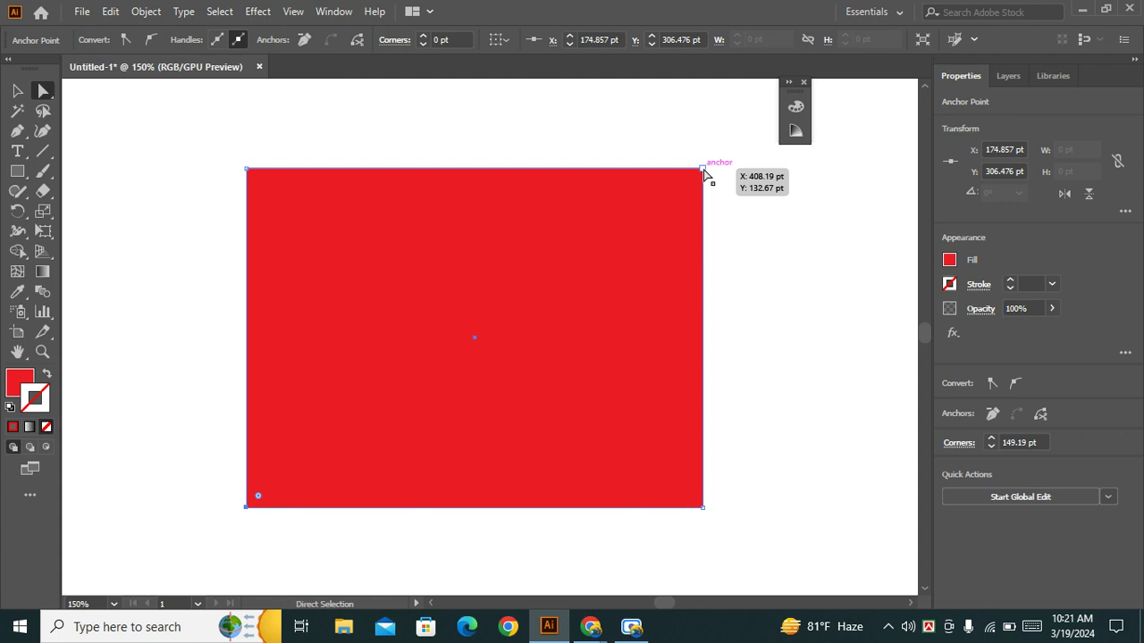
pyautogui.press('ctrl')
pyautogui.keyDown('ctrl'); pyautogui.click(703, 173); pyautogui.keyUp('ctrl')
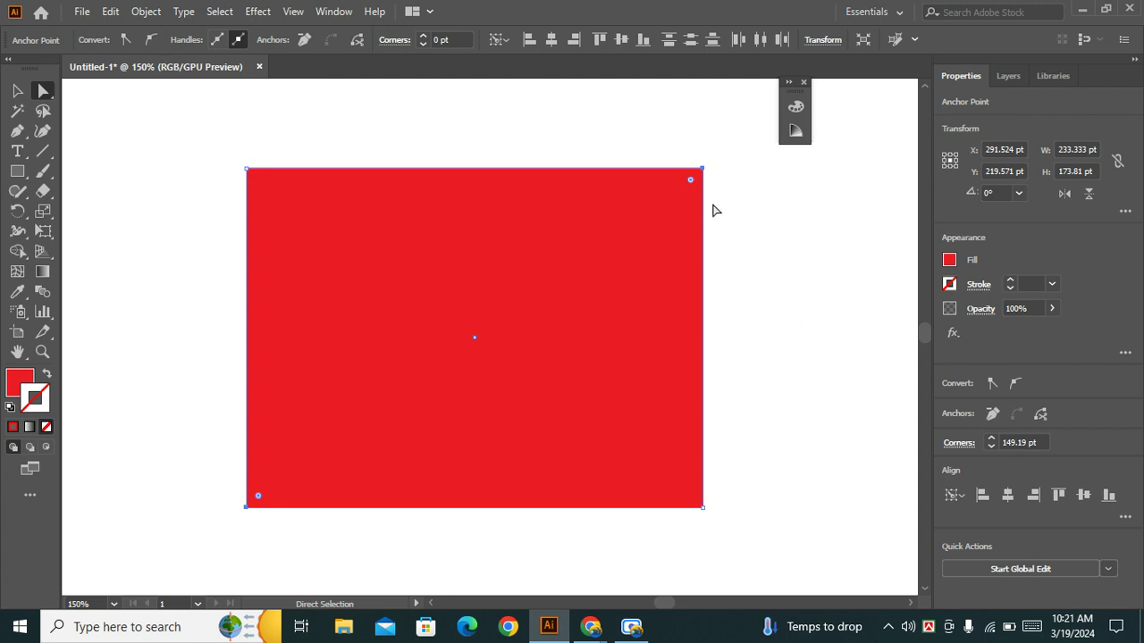
pyautogui.moveTo(692, 182)
pyautogui.mouseDown()
pyautogui.moveTo(417, 563)
pyautogui.moveTo(341, 615)
pyautogui.mouseUp()
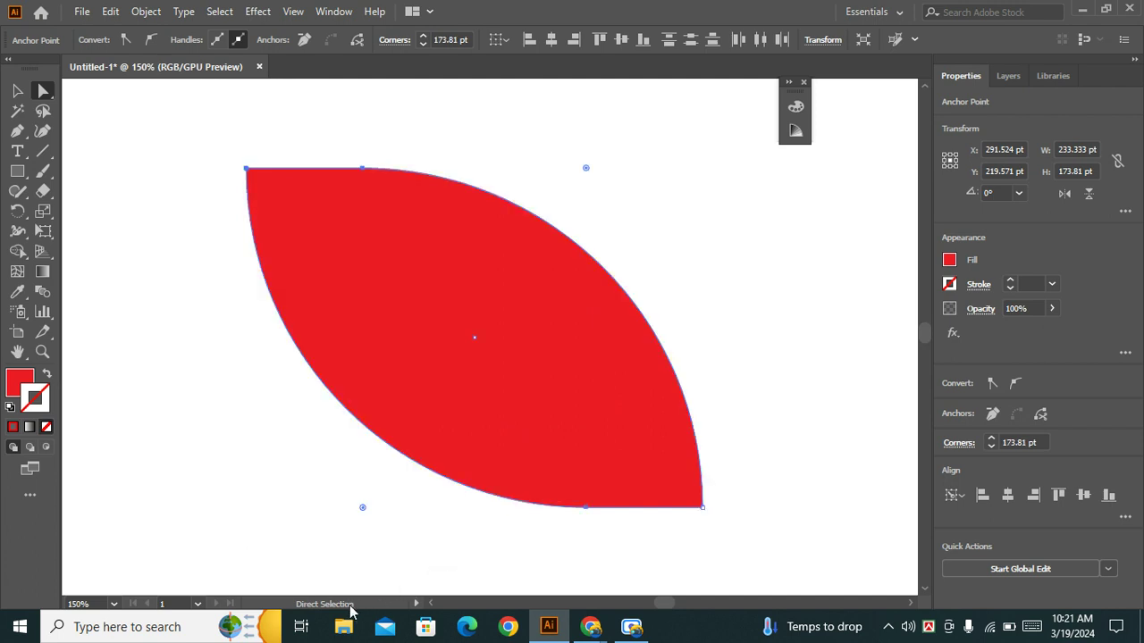
pyautogui.click(198, 489)
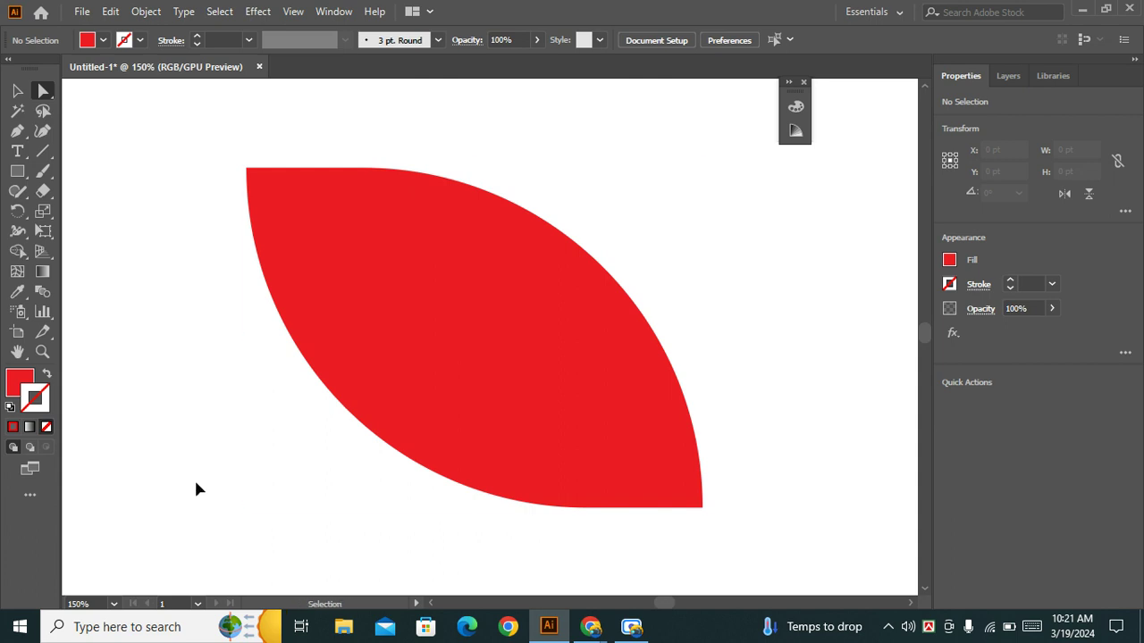
pyautogui.hotkey('ctrl', 'z')
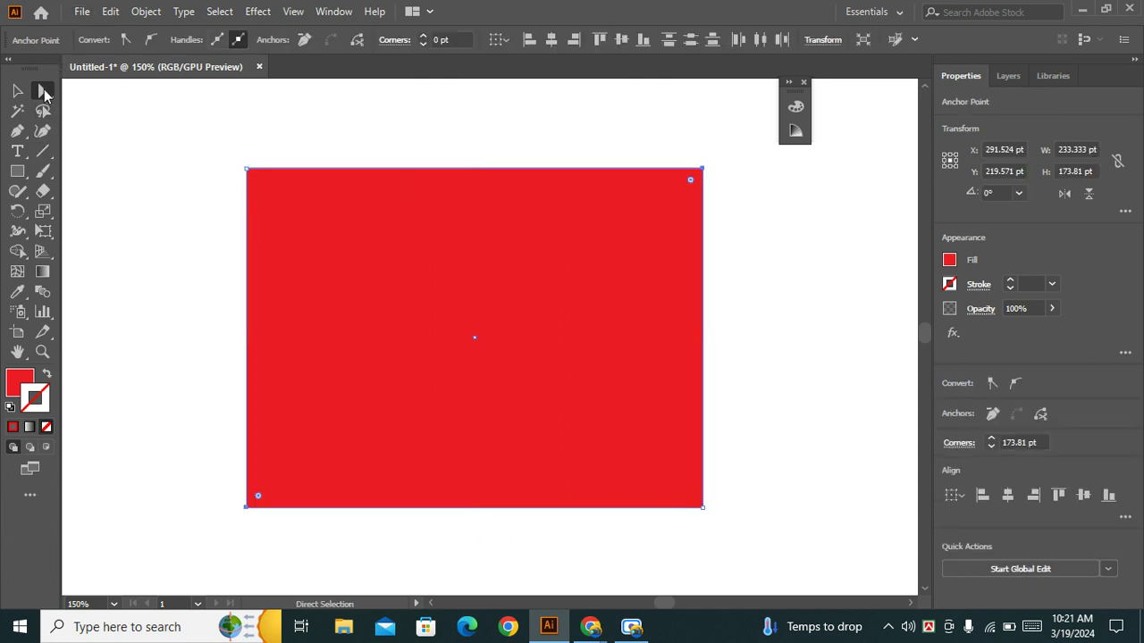
# Step: Reselect the red rectangle with the Direct Selection tool to expose its corner widgets
pyautogui.click(19, 93)
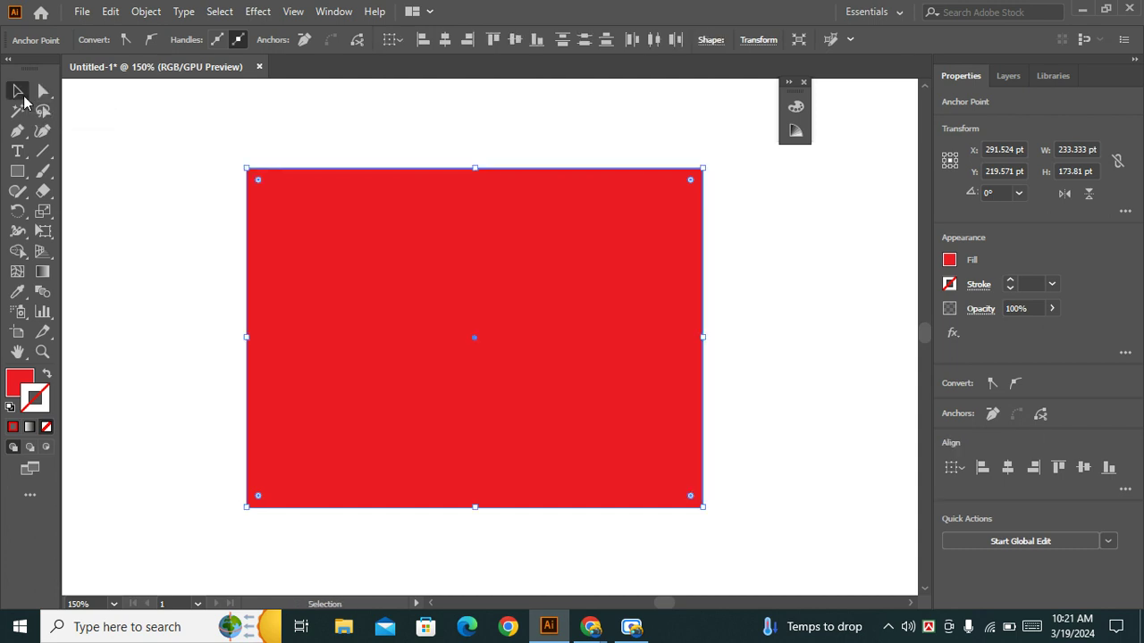
pyautogui.click(136, 231)
pyautogui.click(513, 331)
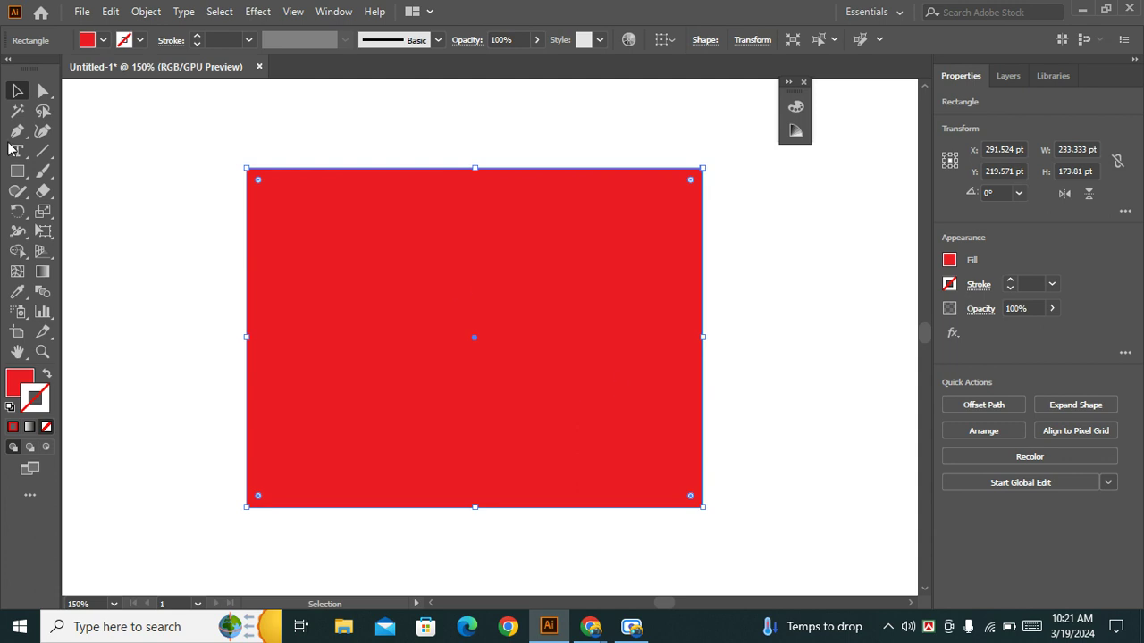
pyautogui.click(43, 90)
pyautogui.click(78, 268)
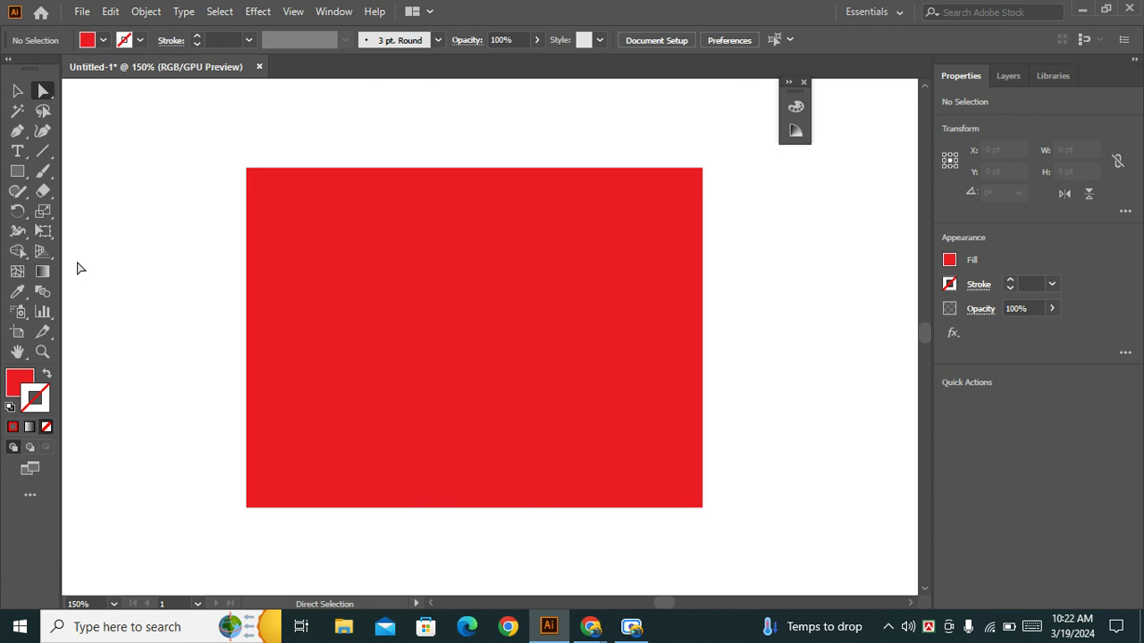
pyautogui.click(465, 329)
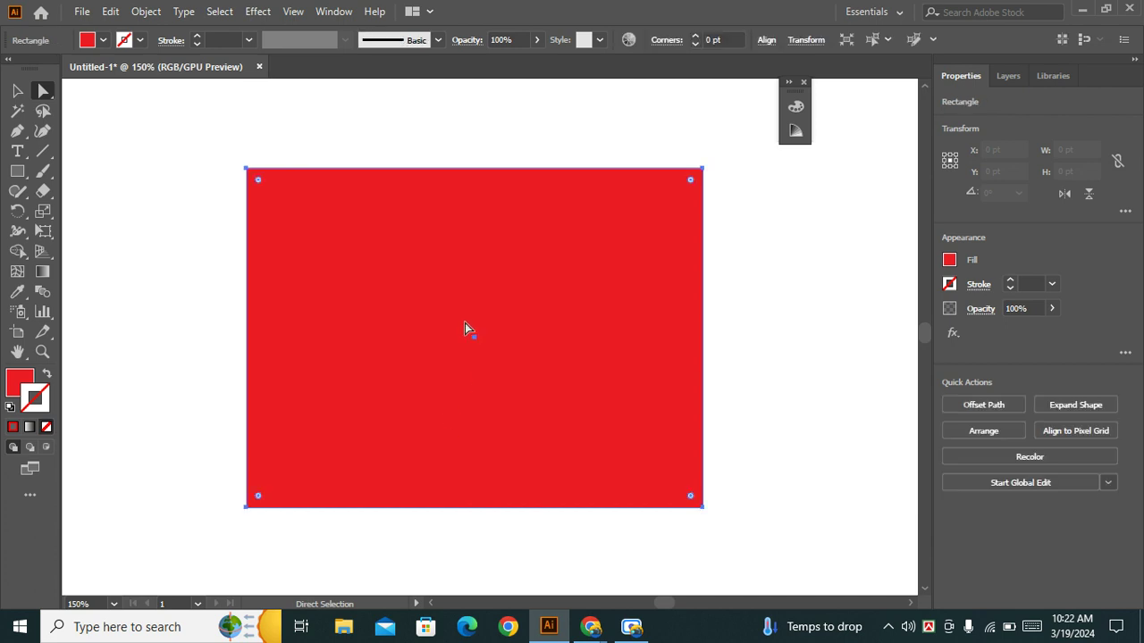
pyautogui.click(163, 257)
pyautogui.click(457, 277)
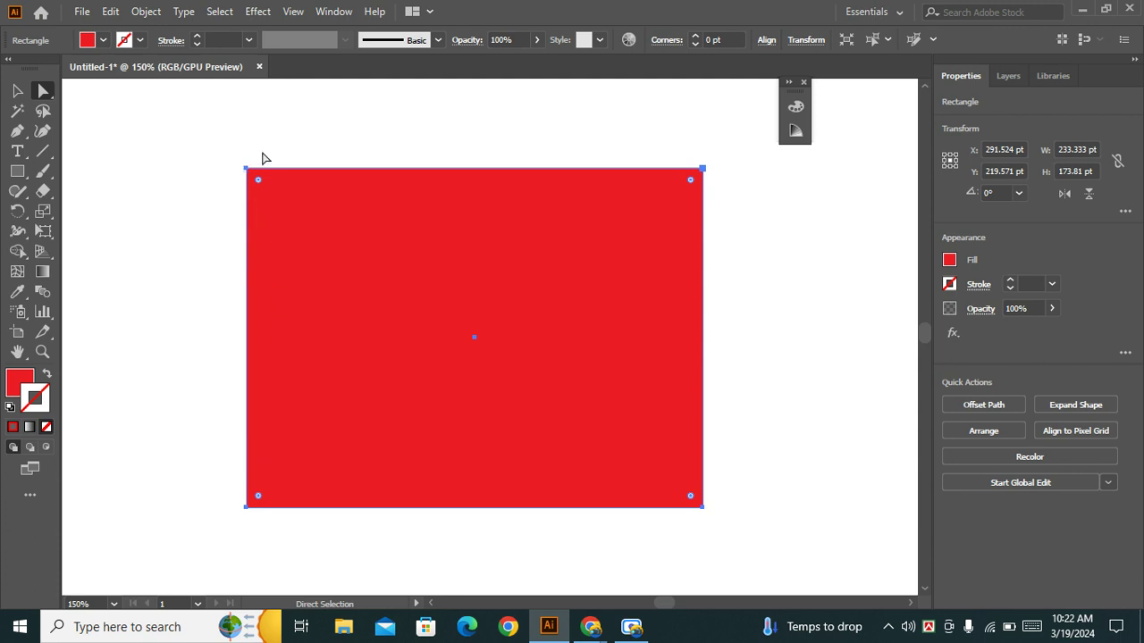
# Step: Round the rectangle into an 86.9 pt pill, delete it, and open the shape tools flyout
pyautogui.moveTo(258, 180); pyautogui.dragTo(706, 518)
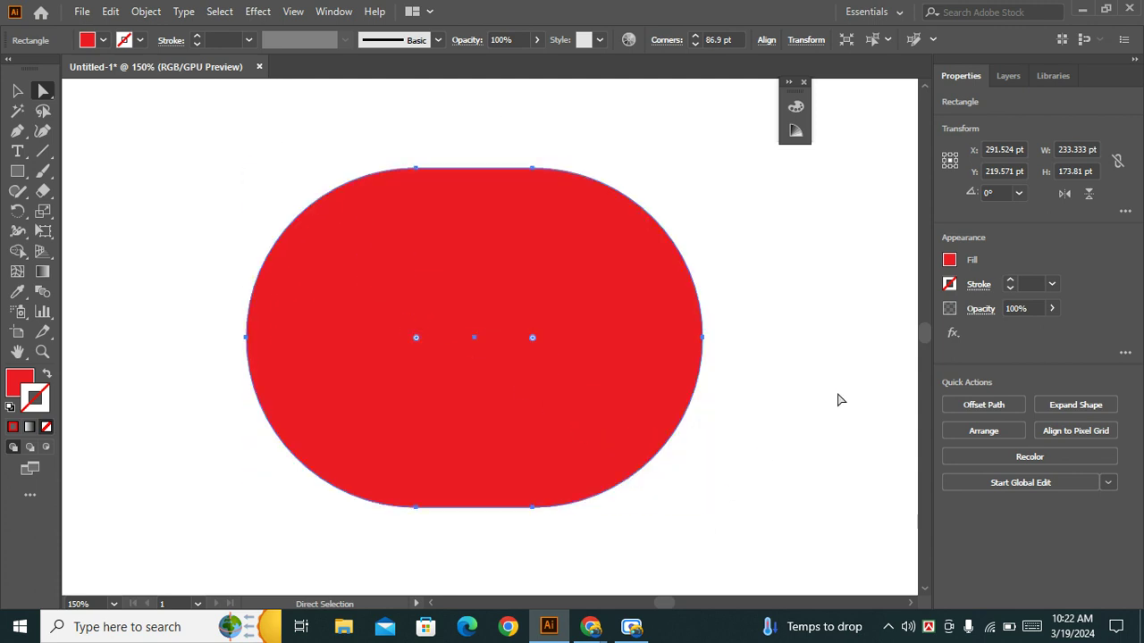
pyautogui.click(751, 360)
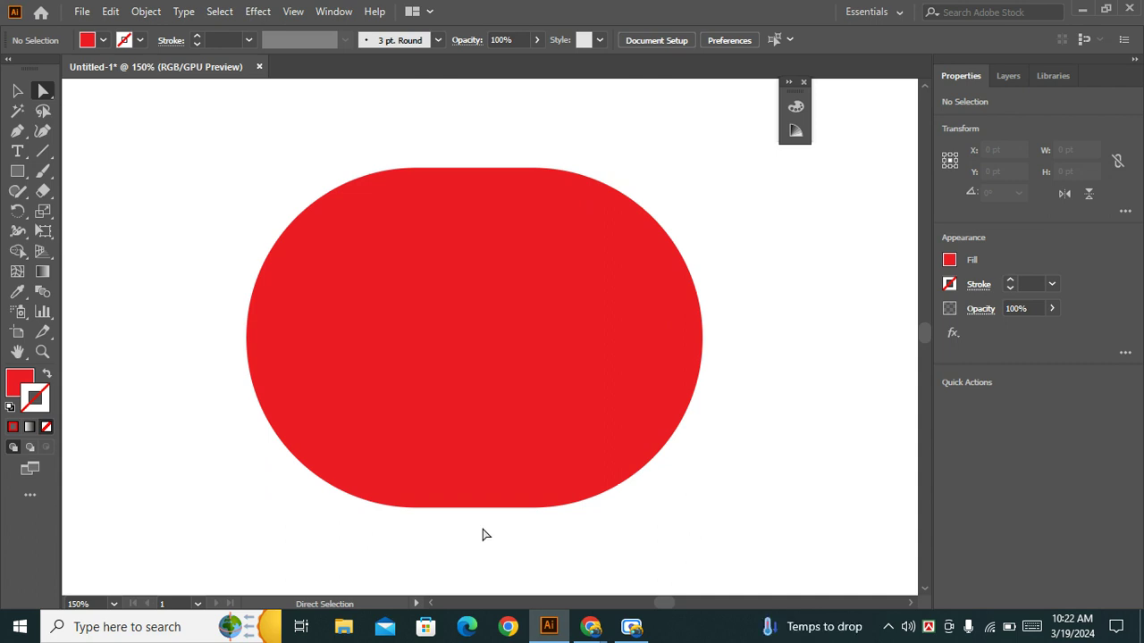
pyautogui.click(518, 424)
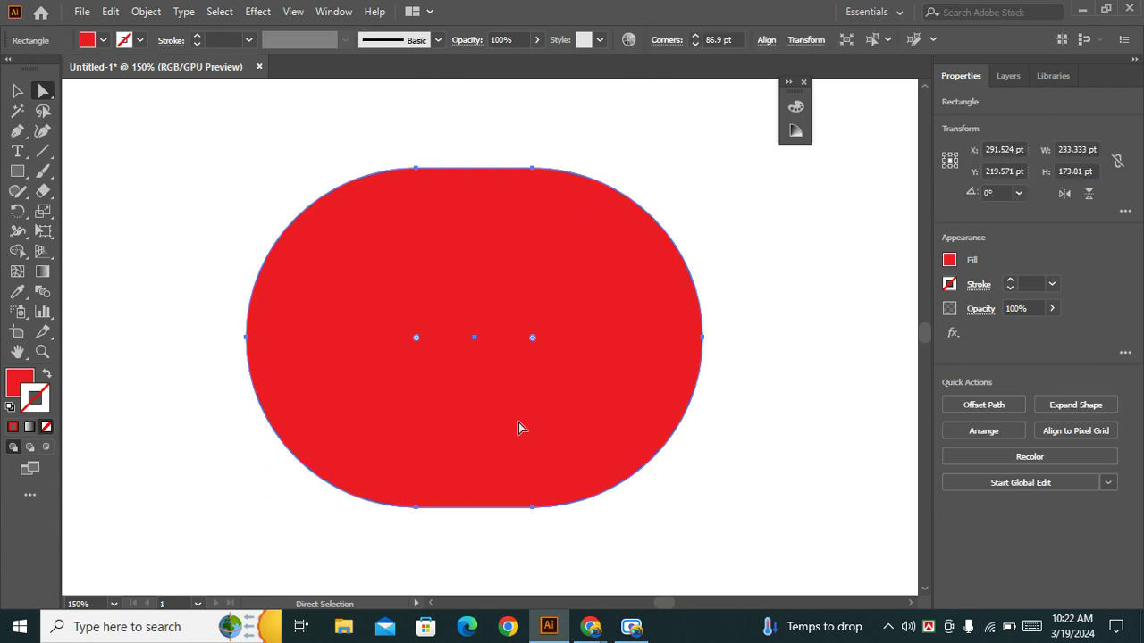
pyautogui.press('Delete')
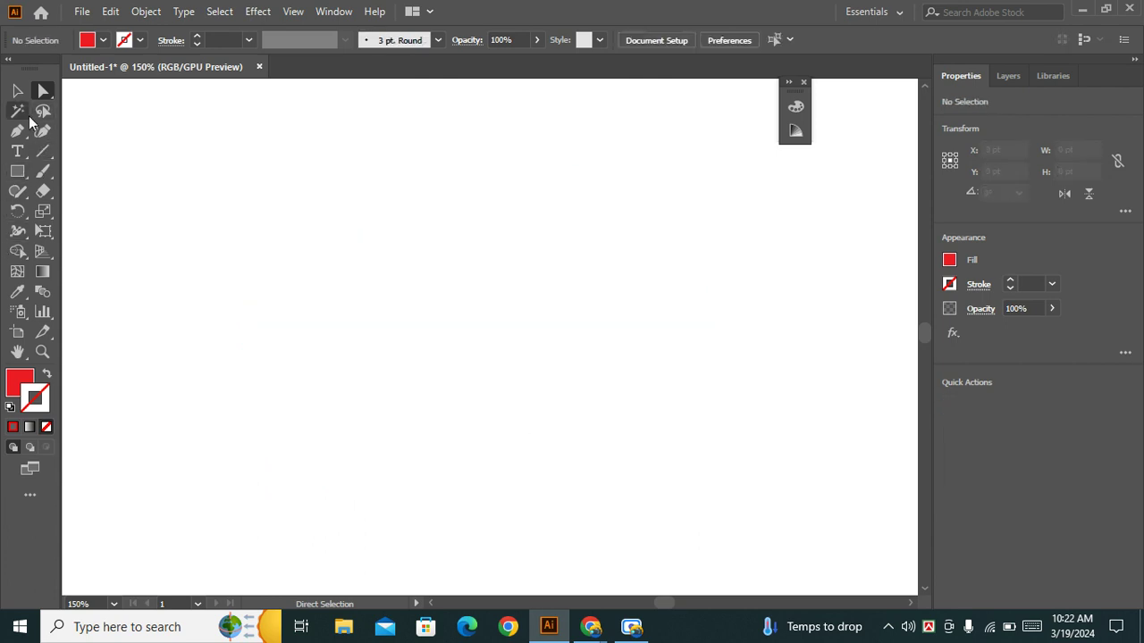
pyautogui.moveTo(17, 171); pyautogui.dragTo(71, 220)
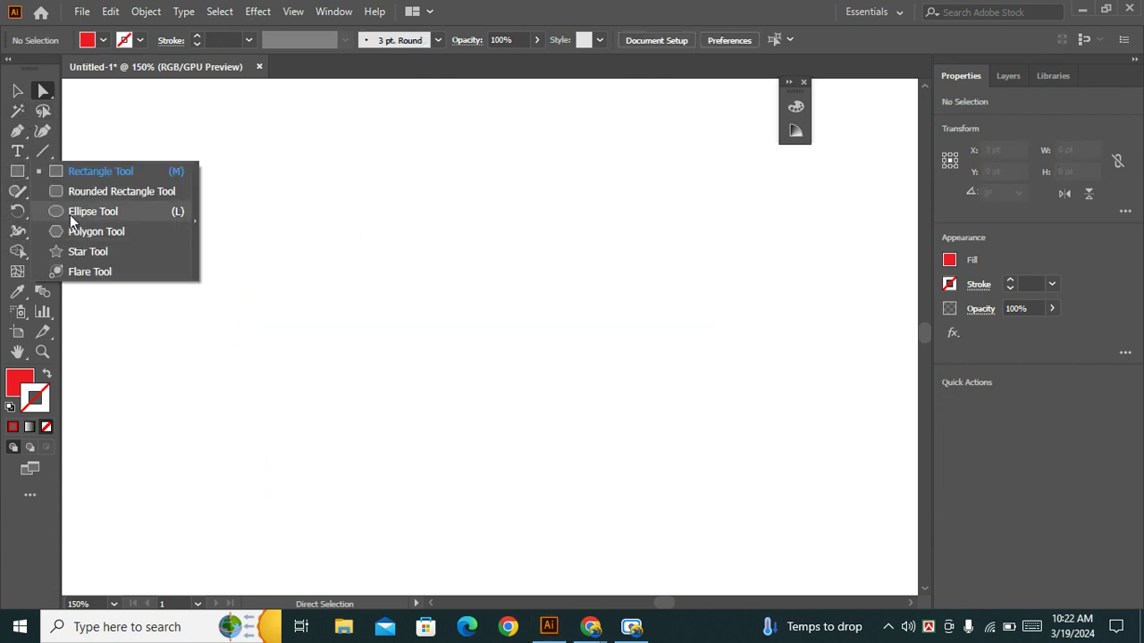
# Step: Draw a 98.57 pt red circle, nudge it up-left, and direct-select it to show anchors
pyautogui.click(71, 214)
pyautogui.moveTo(423, 254); pyautogui.dragTo(617, 445)
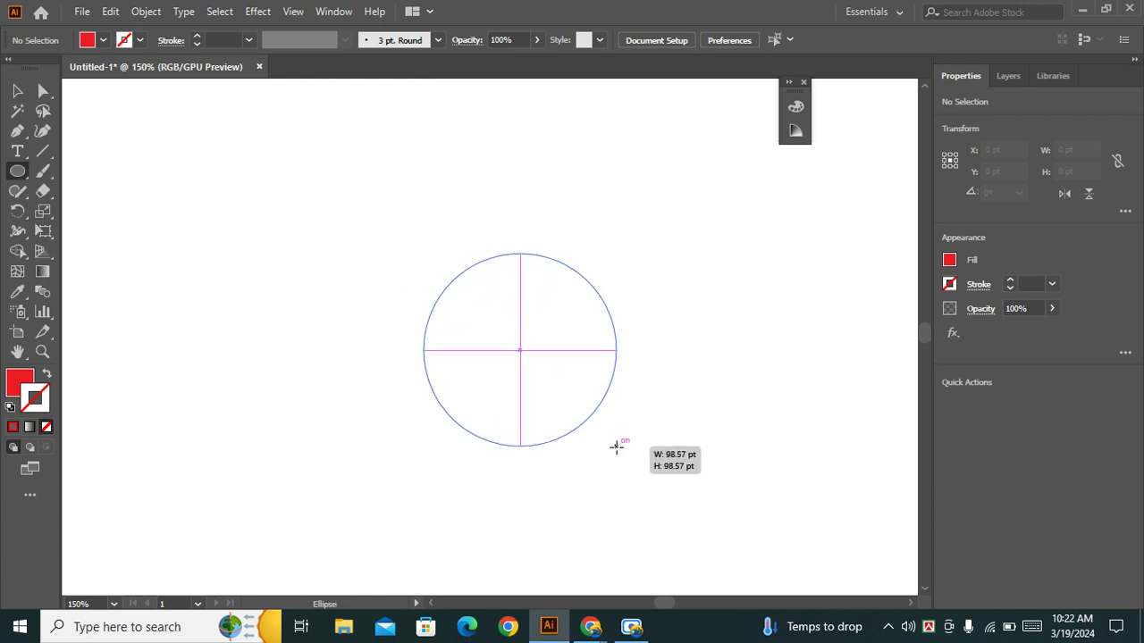
pyautogui.click(17, 91)
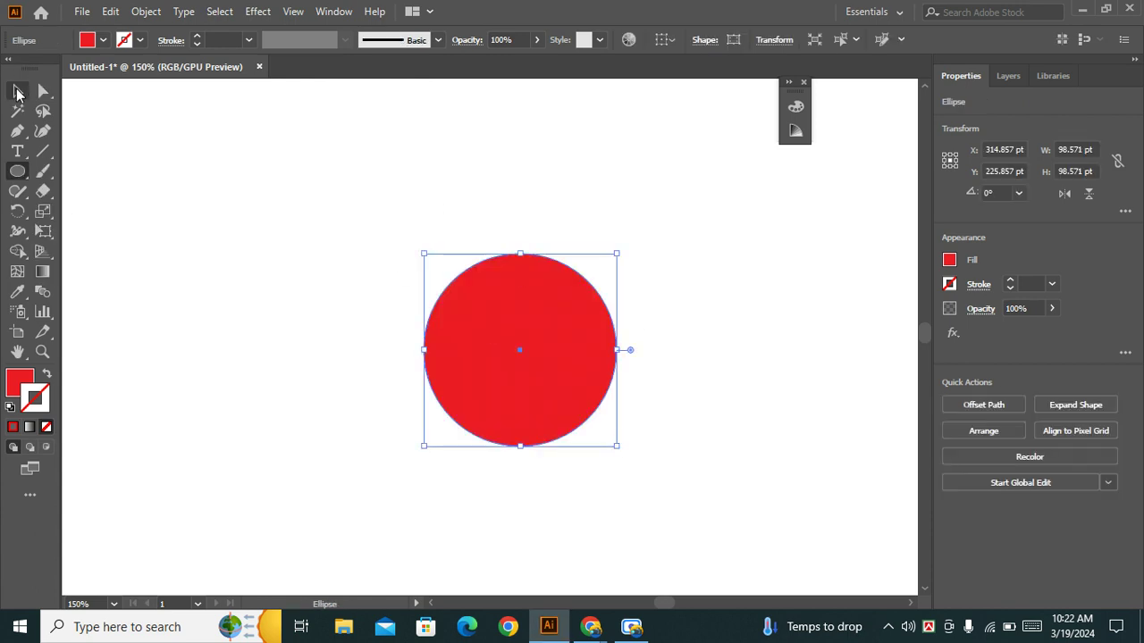
pyautogui.moveTo(554, 396); pyautogui.dragTo(527, 382)
pyautogui.click(768, 454)
pyautogui.click(586, 337)
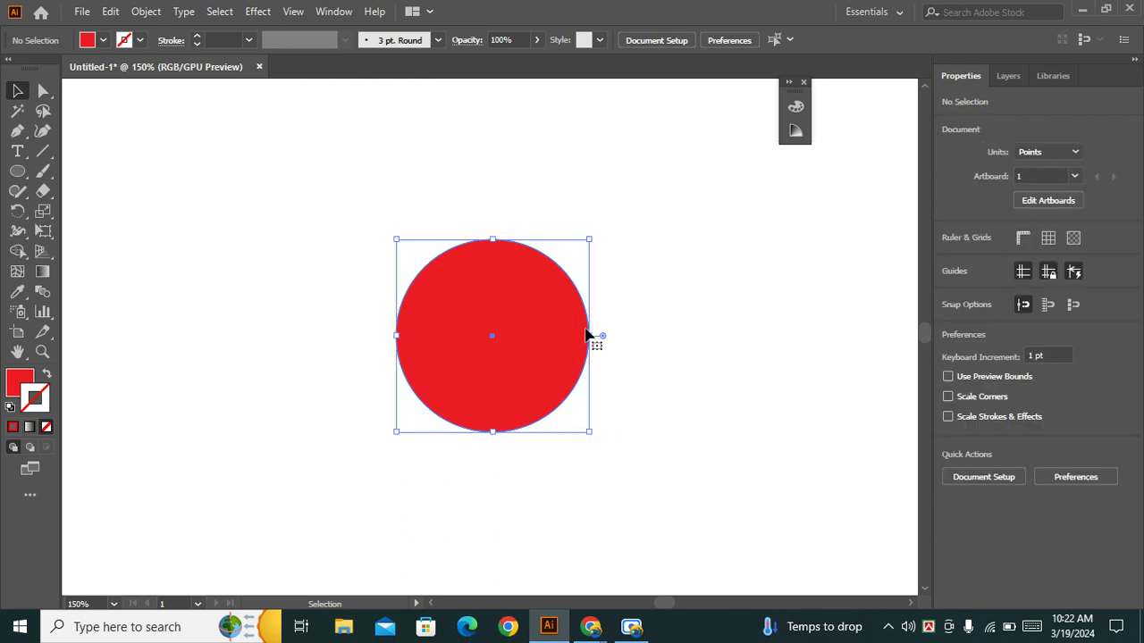
pyautogui.click(43, 90)
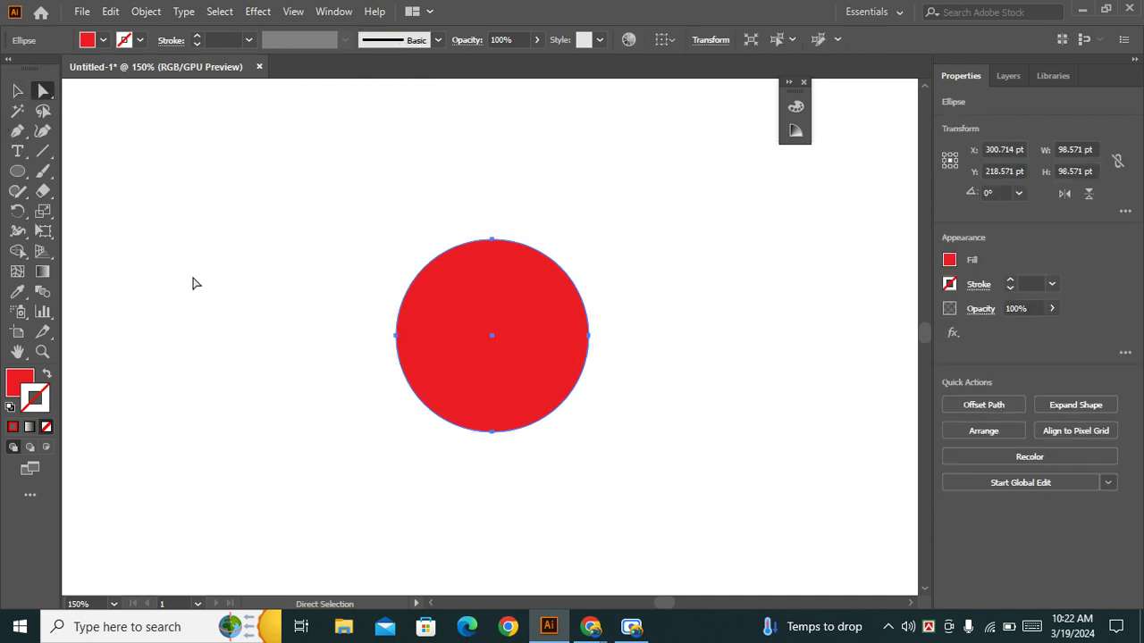
pyautogui.click(493, 450)
pyautogui.click(510, 359)
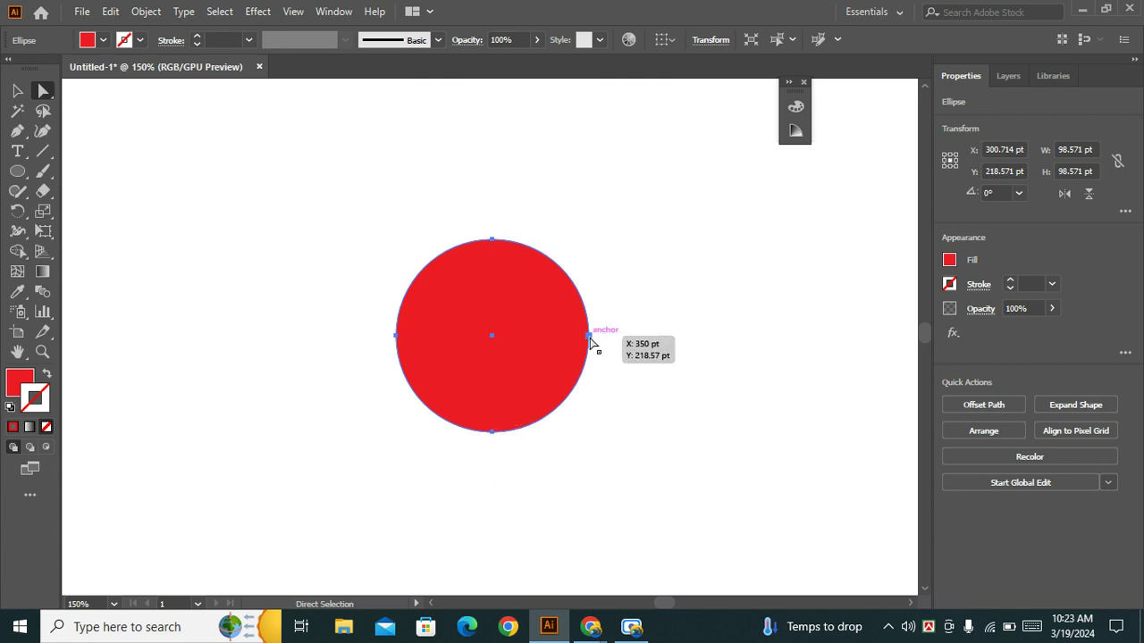
# Step: Drag the circle's top anchor down about 60 pt into a bowl shape, then deselect
pyautogui.click(492, 240)
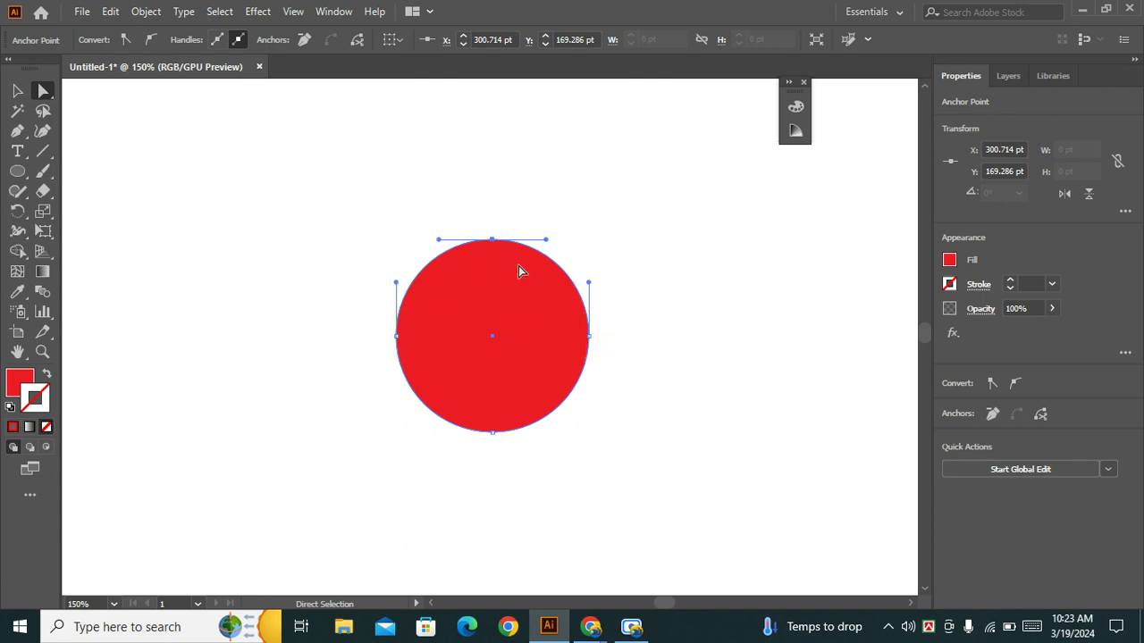
pyautogui.click(491, 242)
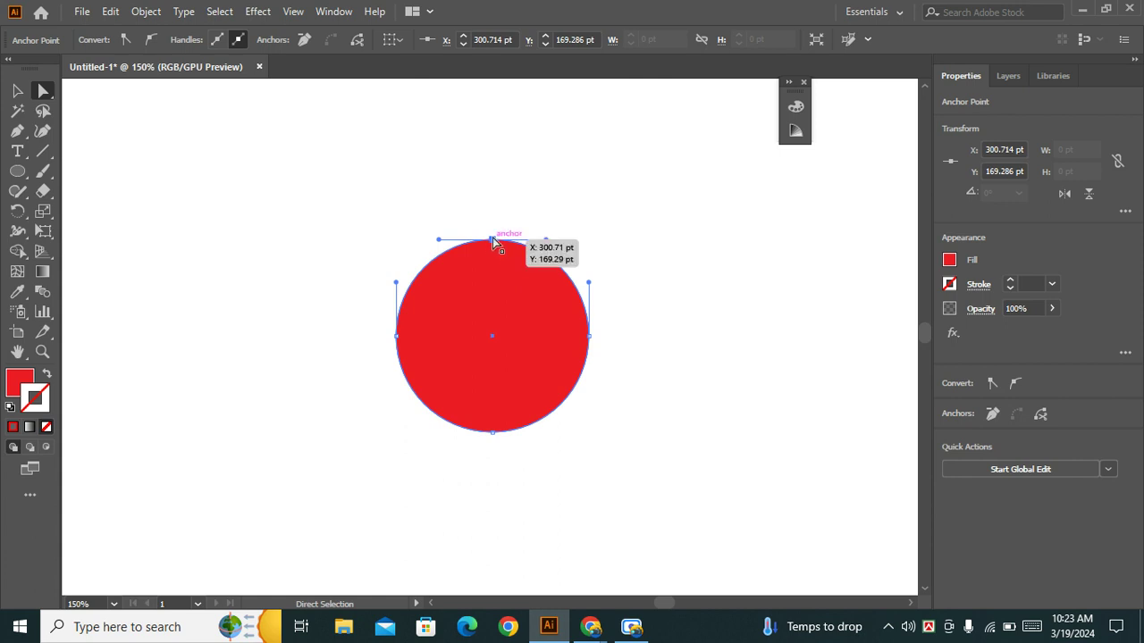
pyautogui.moveTo(492, 240); pyautogui.dragTo(491, 358)
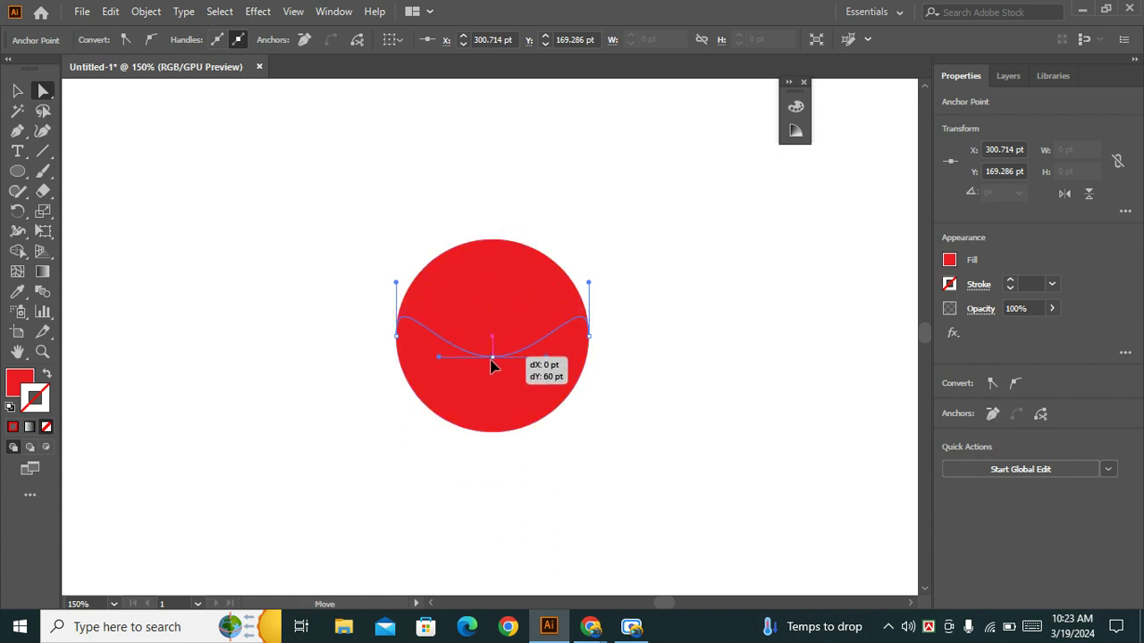
pyautogui.moveTo(491, 357); pyautogui.dragTo(492, 335)
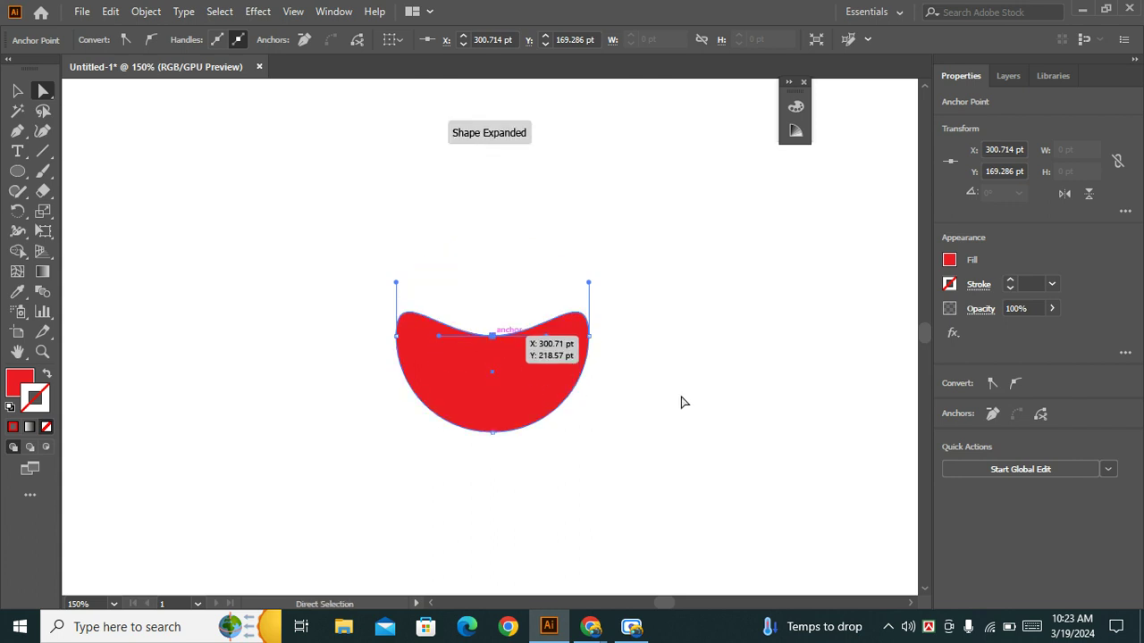
pyautogui.click(406, 417)
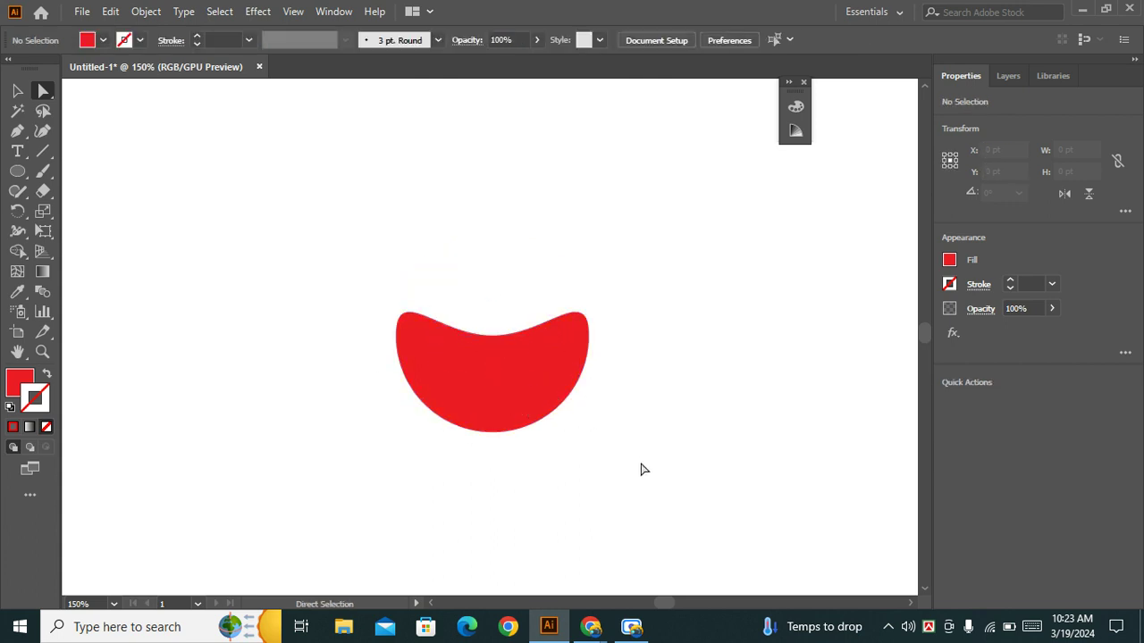
# Step: Drag the bowl's right and left direction handles to reshape its side curves
pyautogui.click(554, 378)
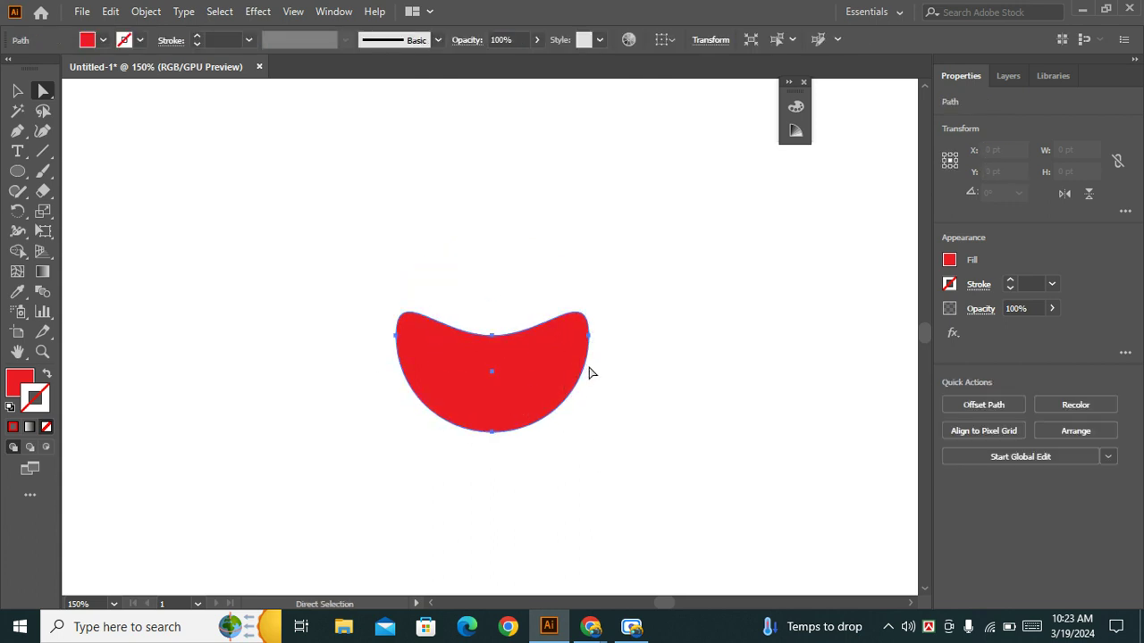
pyautogui.click(589, 336)
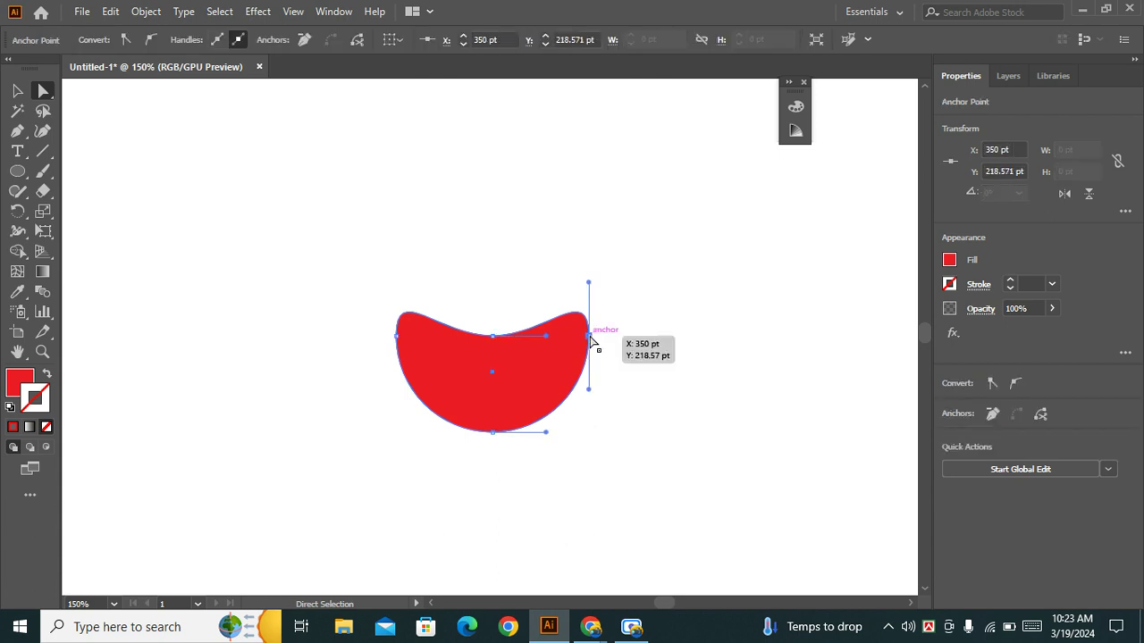
pyautogui.moveTo(589, 284); pyautogui.dragTo(588, 250)
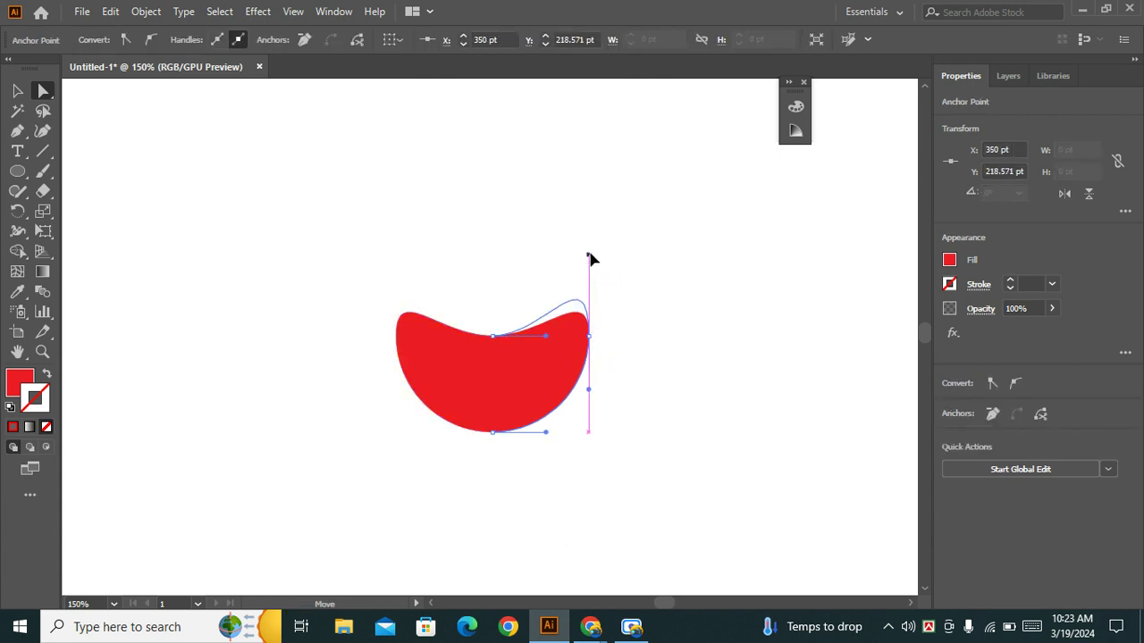
pyautogui.click(398, 336)
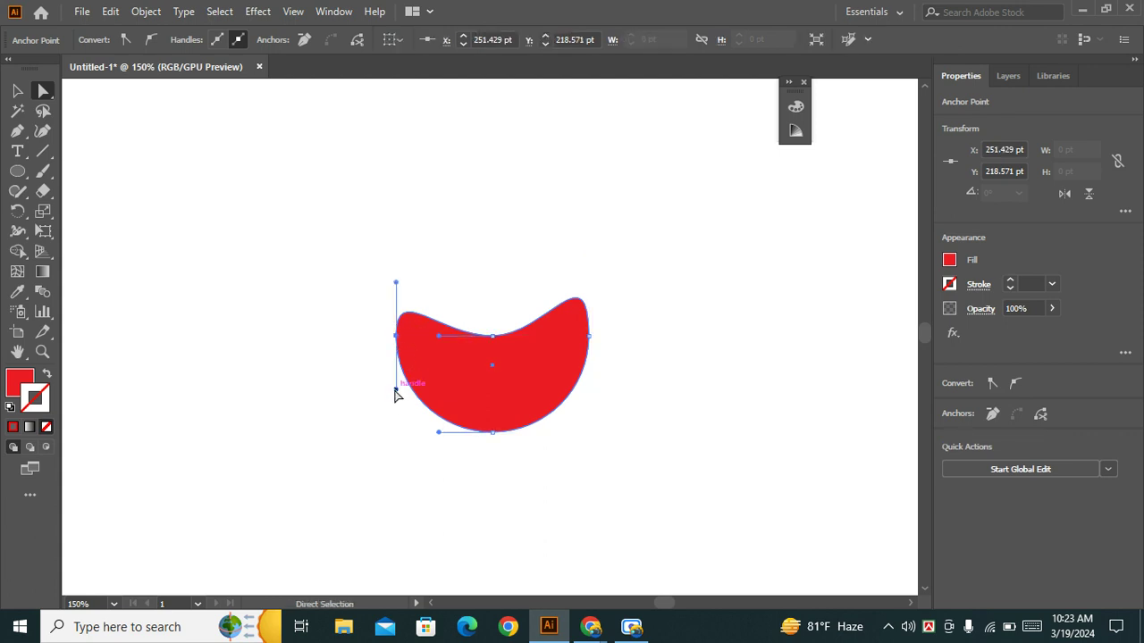
pyautogui.moveTo(396, 389); pyautogui.dragTo(404, 428)
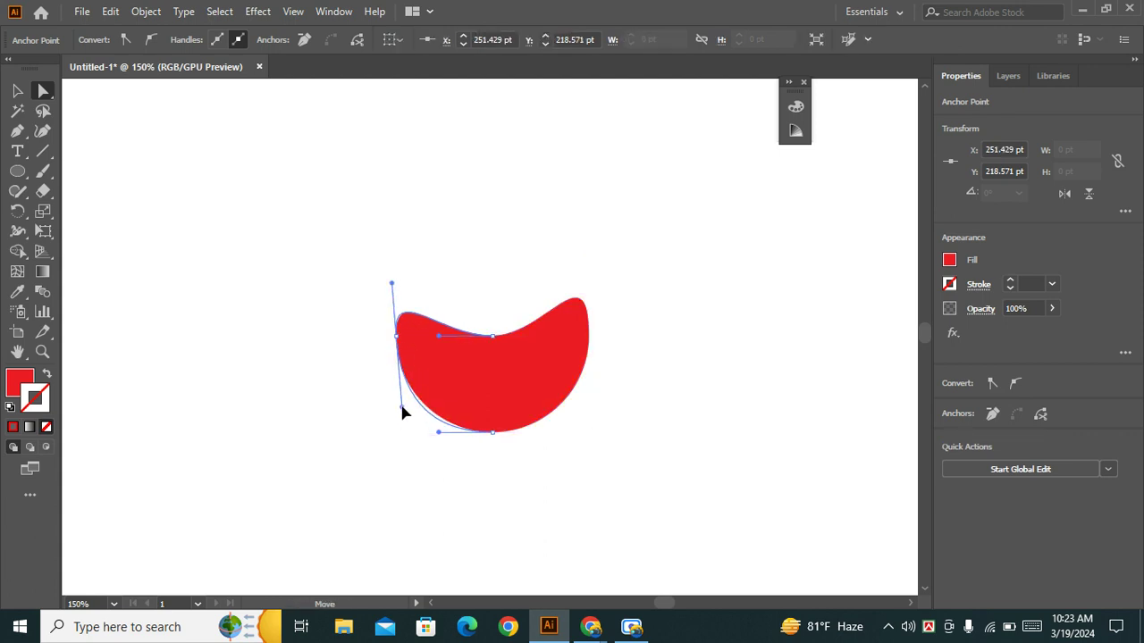
pyautogui.click(684, 437)
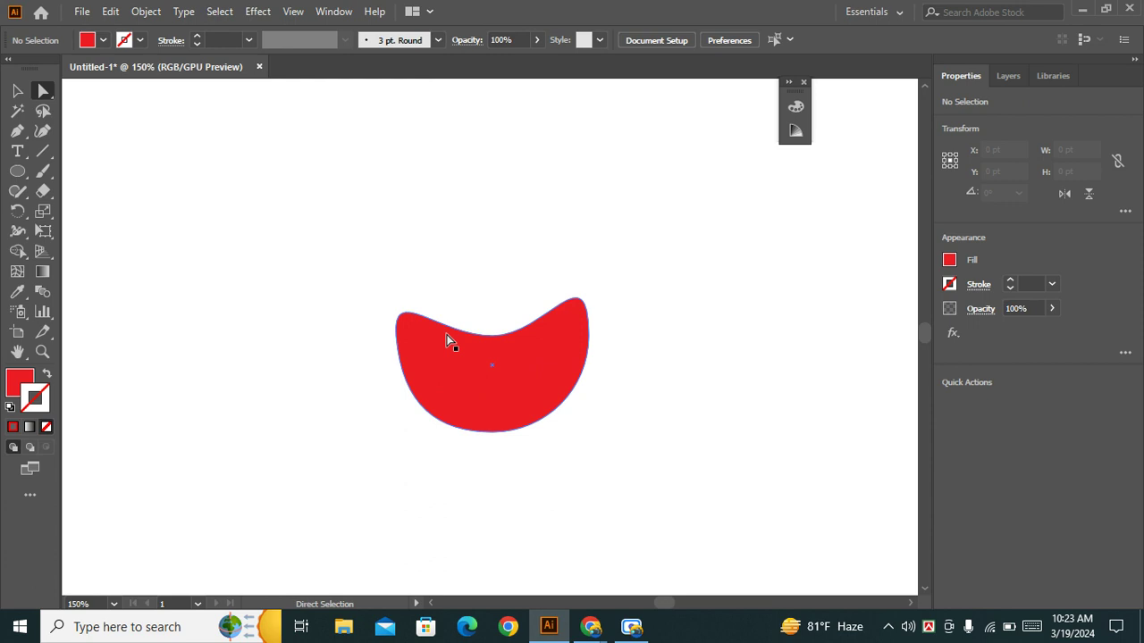
# Step: Draw a red five-pointed star at the upper left and round its corners to about 1.98 pt
pyautogui.click(18, 90)
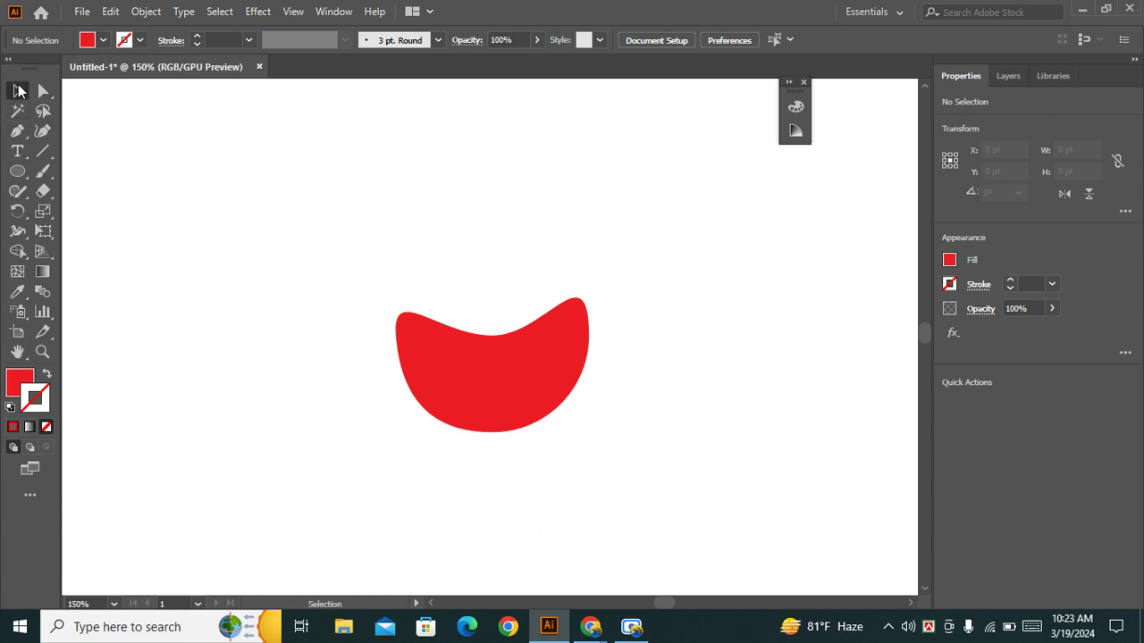
pyautogui.moveTo(17, 171); pyautogui.dragTo(76, 250)
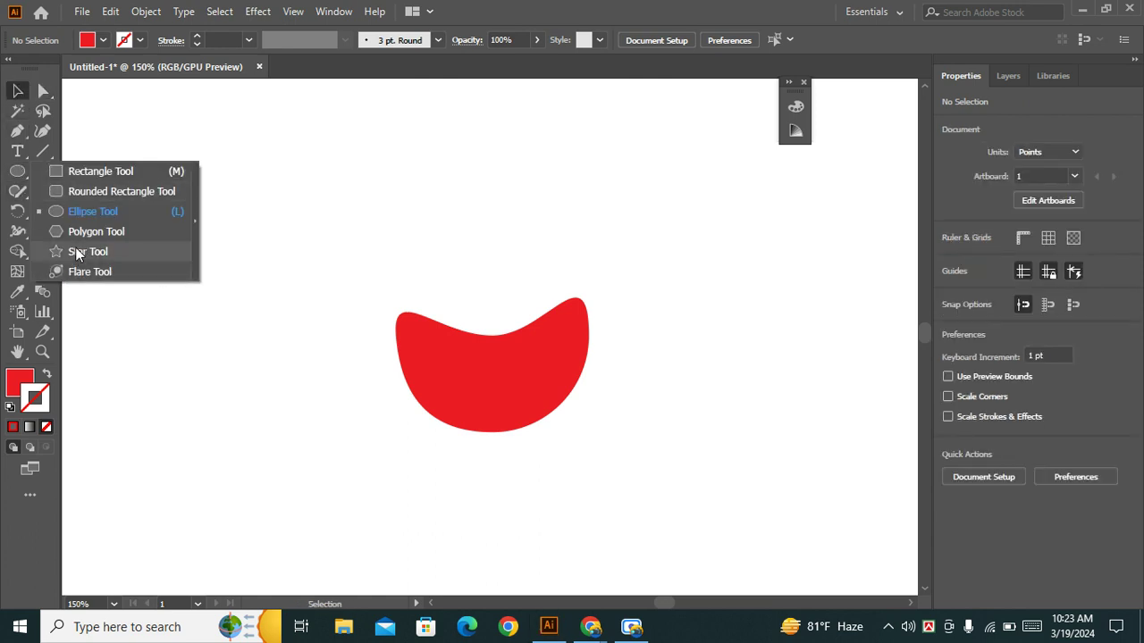
pyautogui.moveTo(243, 247); pyautogui.dragTo(262, 308)
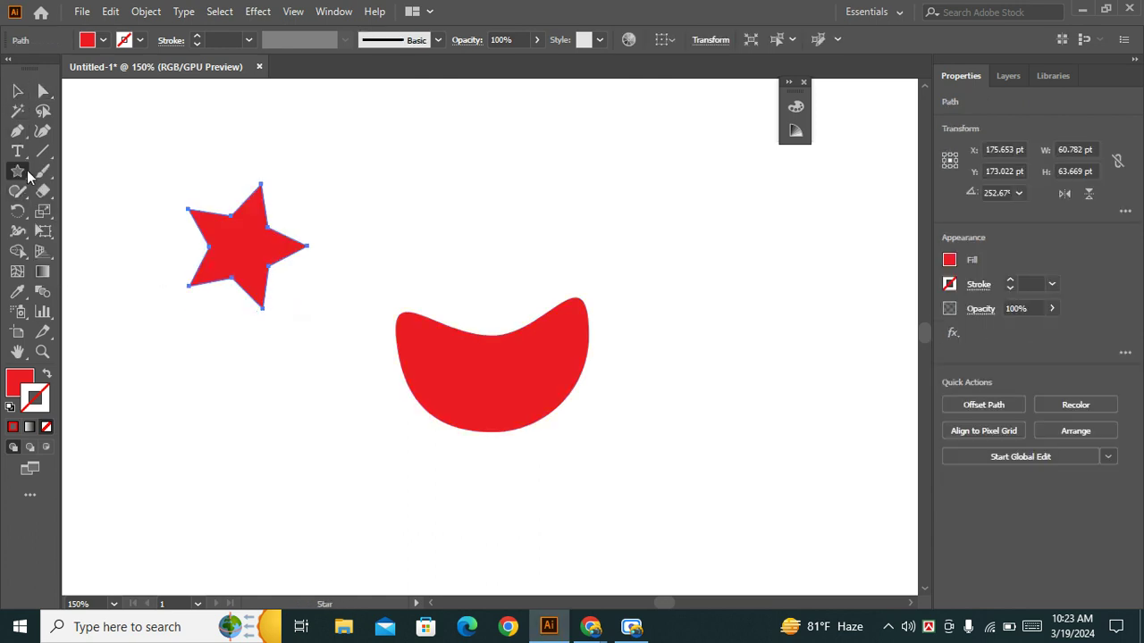
pyautogui.click(43, 90)
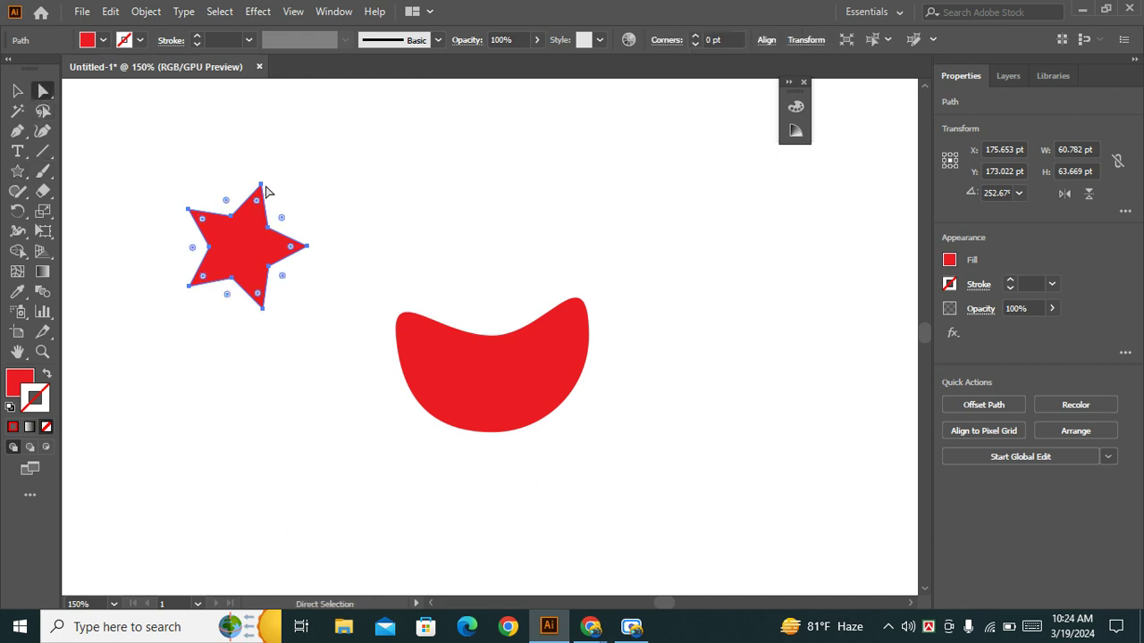
pyautogui.scroll(3, 234, 190)
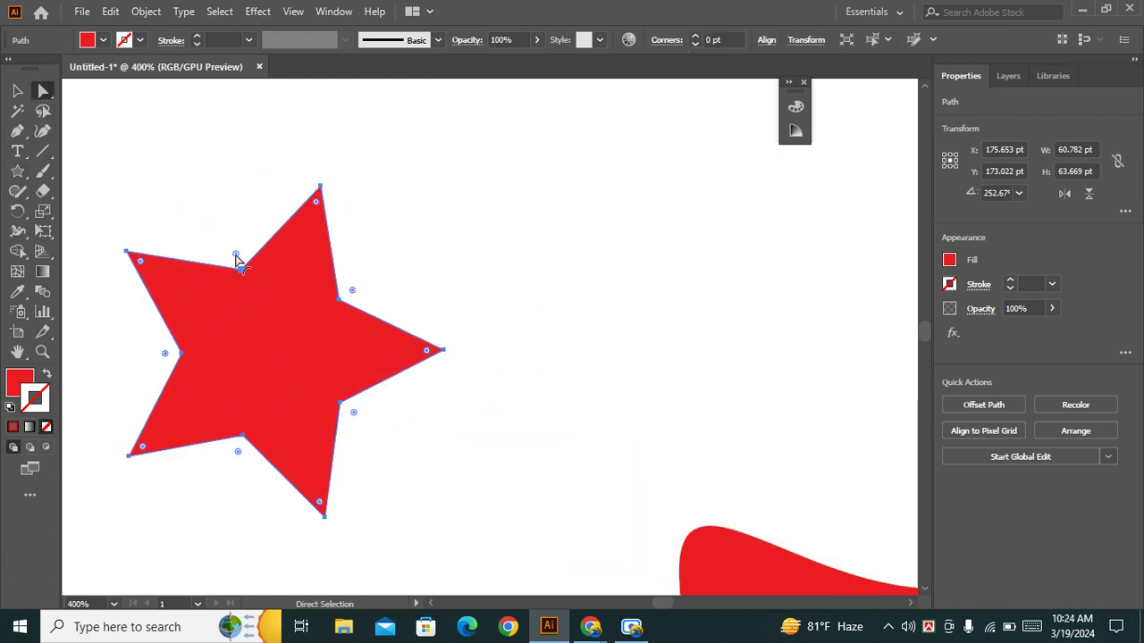
pyautogui.moveTo(235, 256); pyautogui.dragTo(242, 260)
pyautogui.click(17, 90)
pyautogui.click(256, 208)
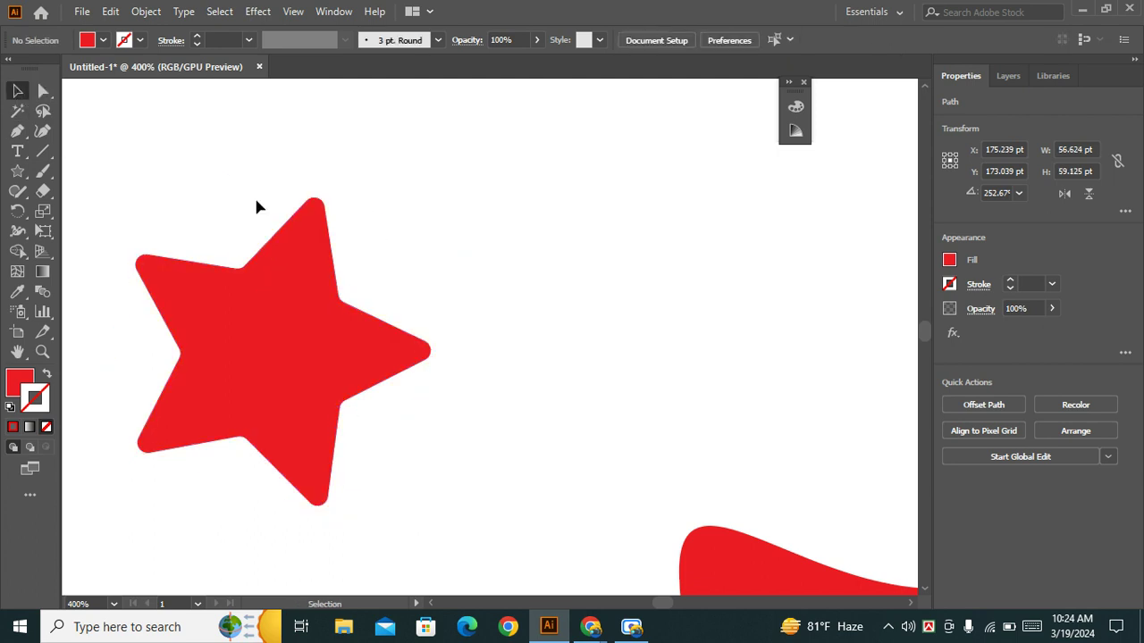
pyautogui.scroll(-4, 441, 350)
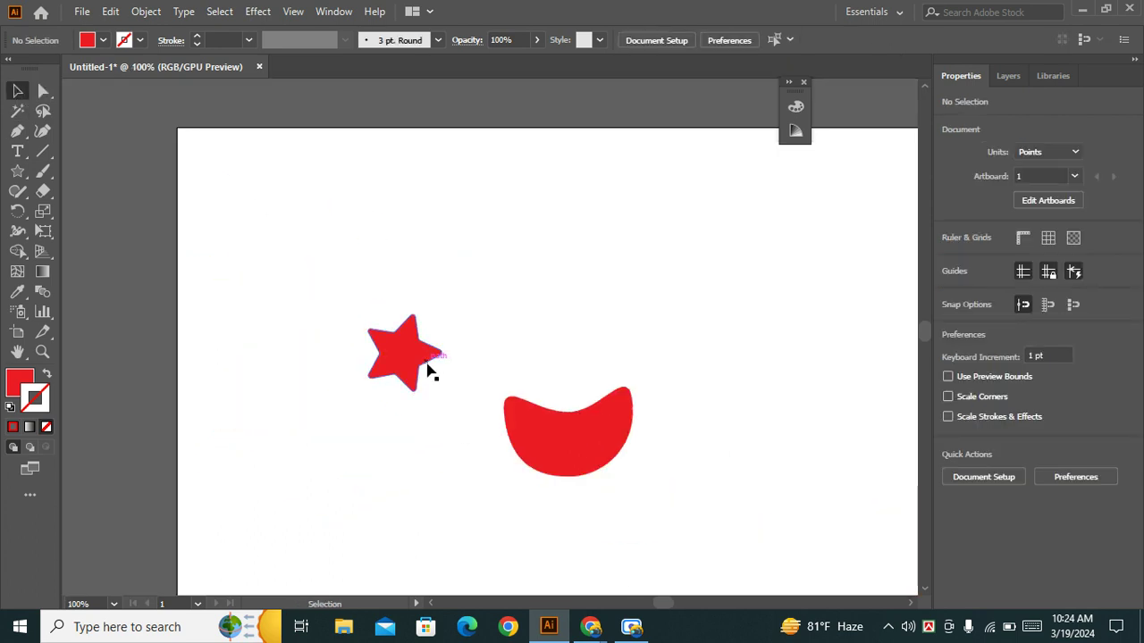
# Step: Delete the curved red shape, reposition the 56.6 × 59.1 pt rounded star, and reselect it
pyautogui.moveTo(426, 373); pyautogui.dragTo(330, 229)
pyautogui.click(533, 431)
pyautogui.moveTo(533, 431); pyautogui.dragTo(429, 231)
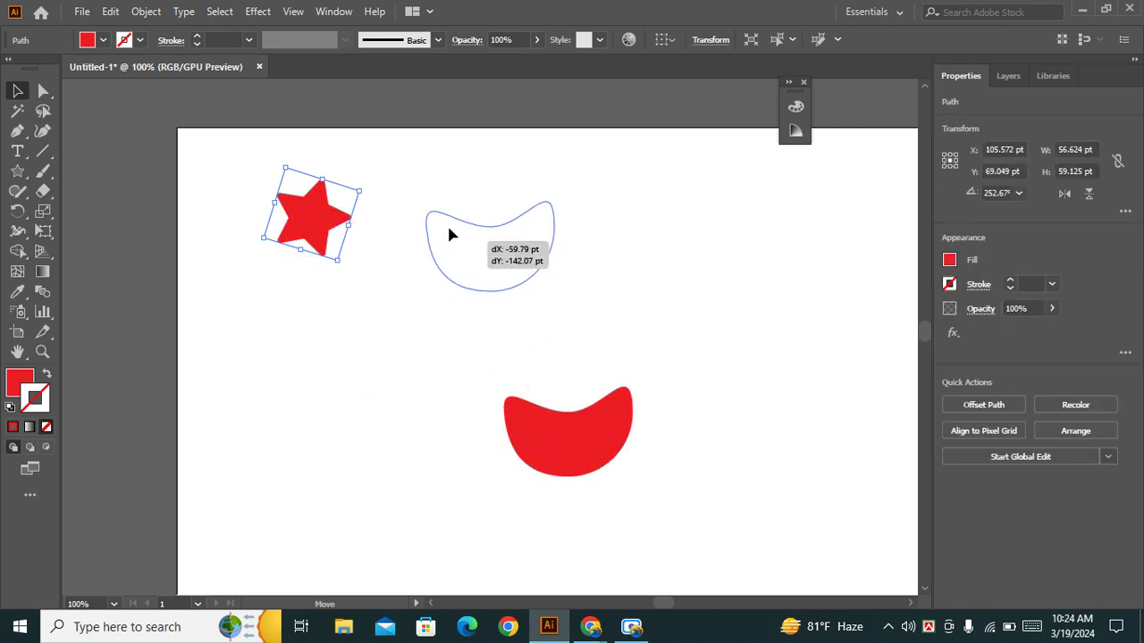
pyautogui.press('Delete')
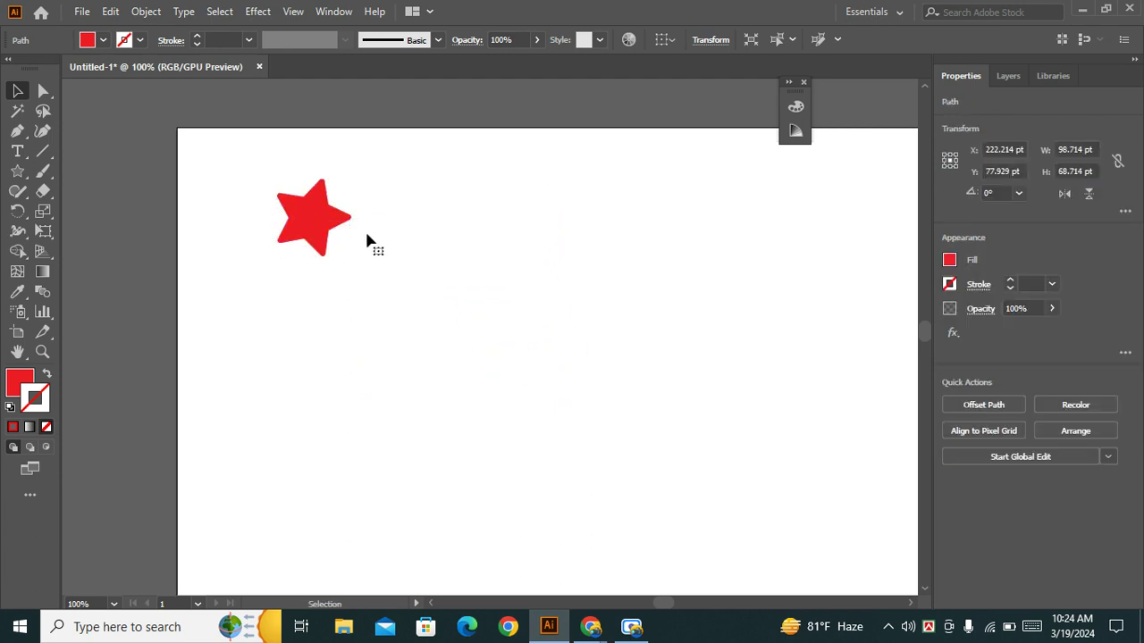
pyautogui.moveTo(340, 221); pyautogui.dragTo(401, 240)
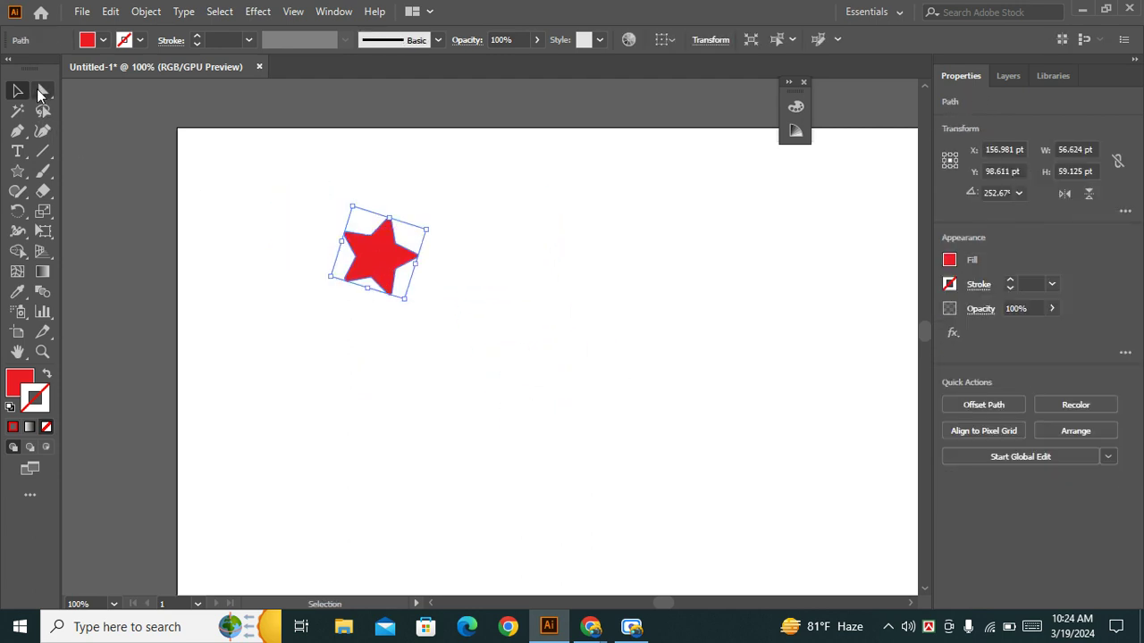
pyautogui.click(43, 93)
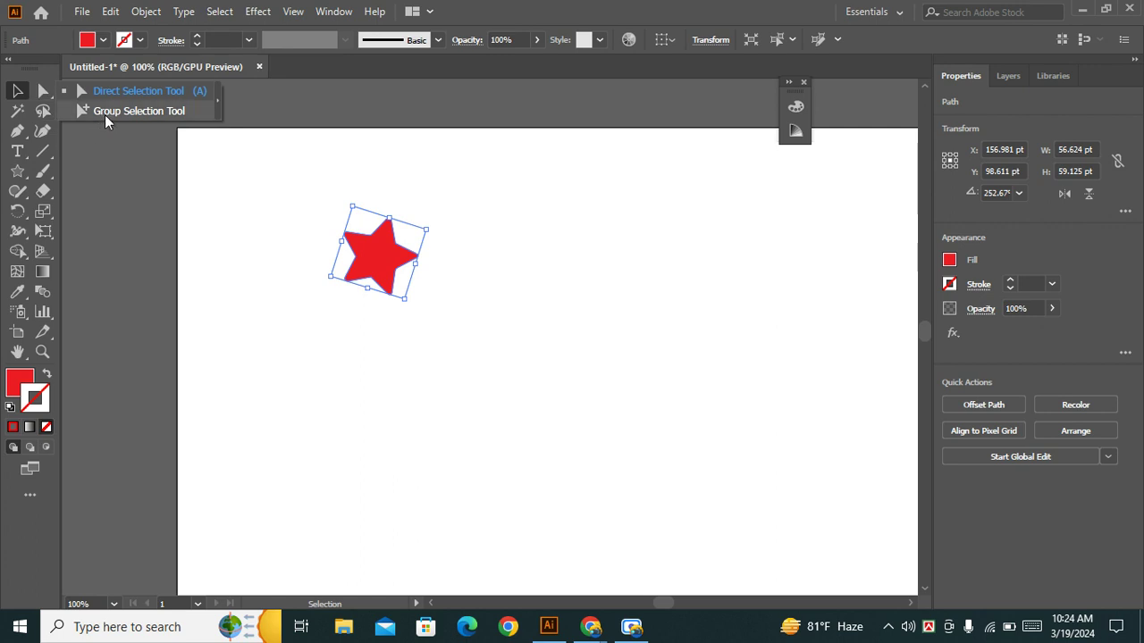
pyautogui.click(548, 437)
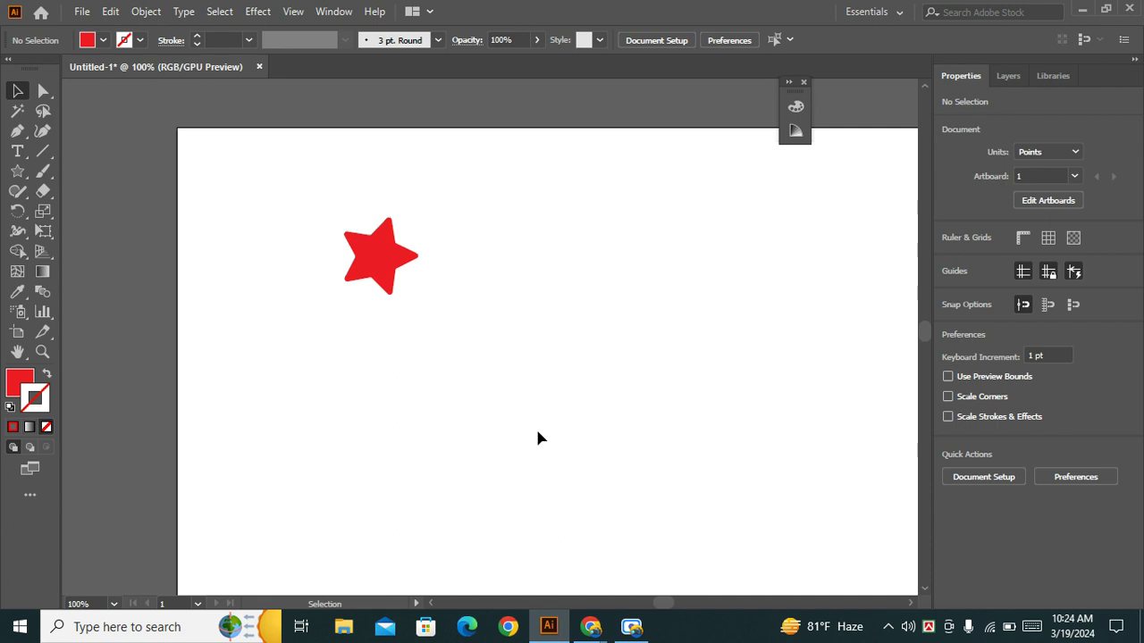
pyautogui.click(375, 259)
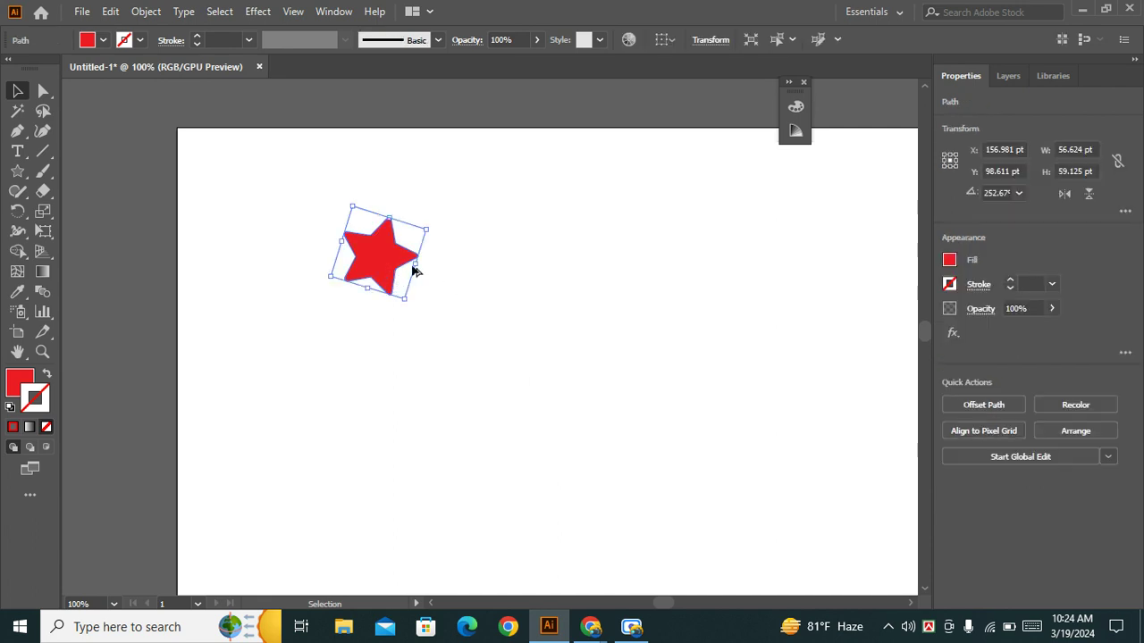
pyautogui.moveTo(414, 271); pyautogui.dragTo(474, 272)
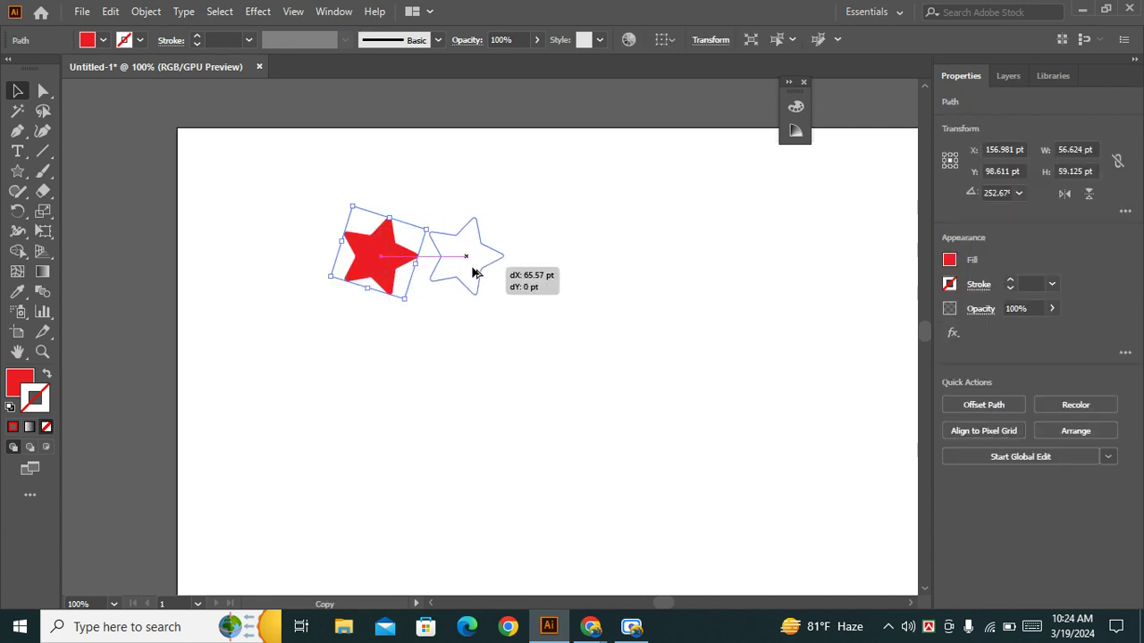
pyautogui.moveTo(474, 273); pyautogui.dragTo(473, 275)
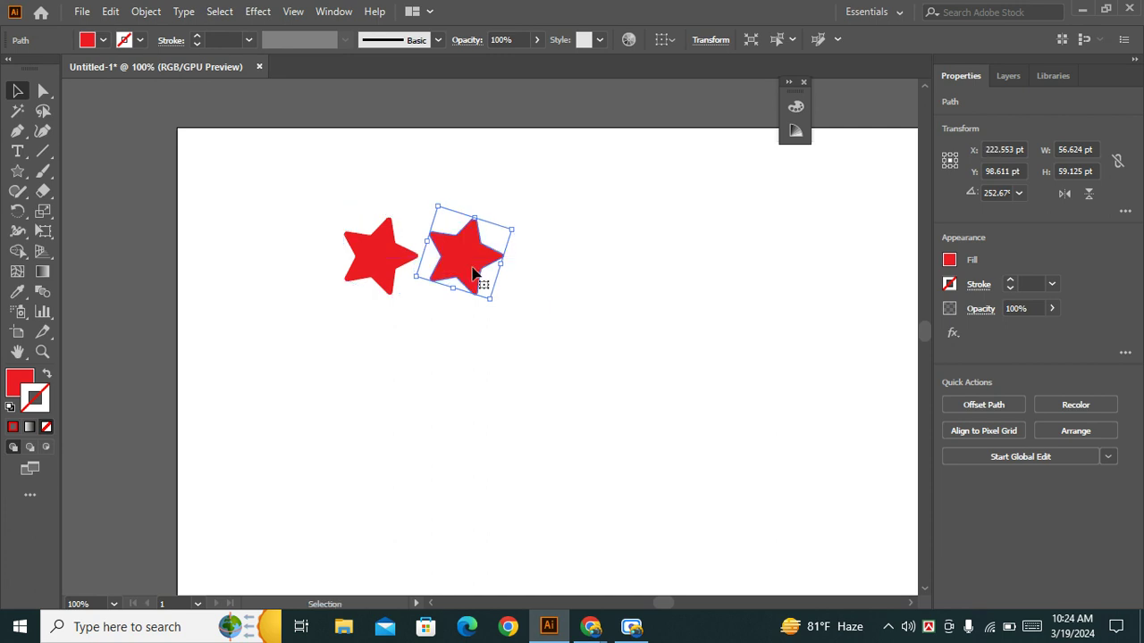
pyautogui.hotkey('ctrl', 'z')
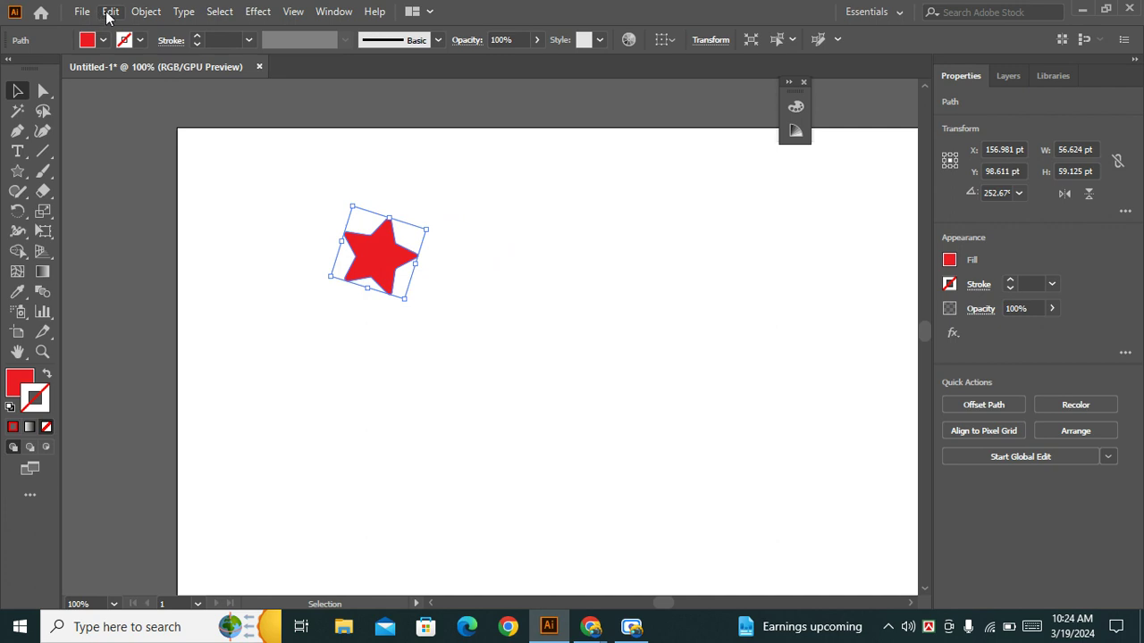
pyautogui.click(150, 15)
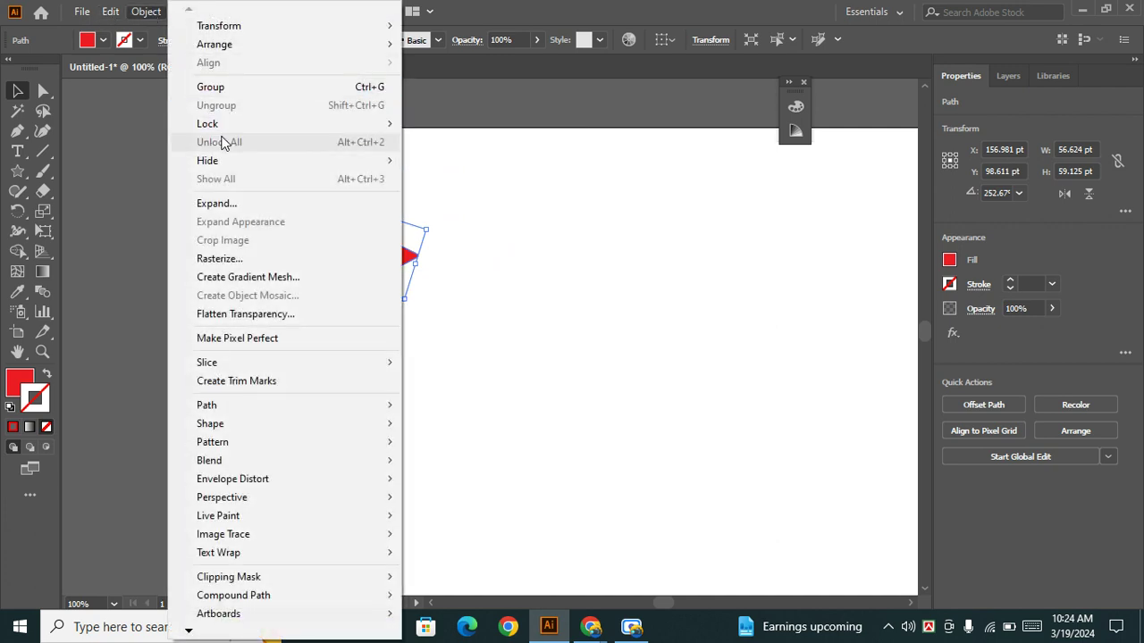
pyautogui.click(110, 12)
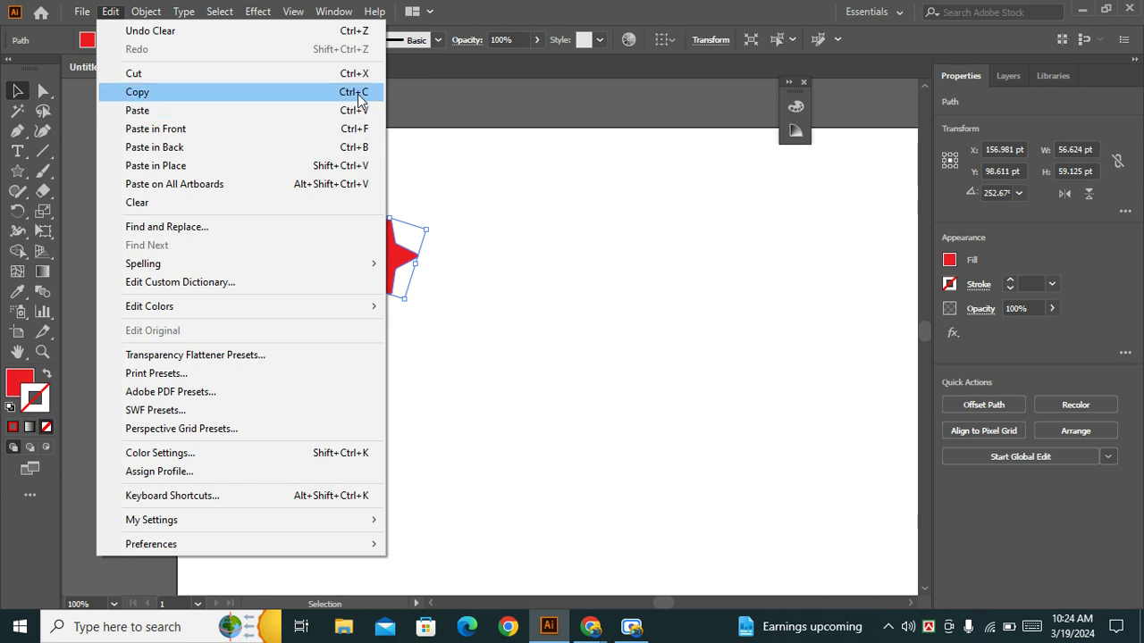
pyautogui.click(551, 256)
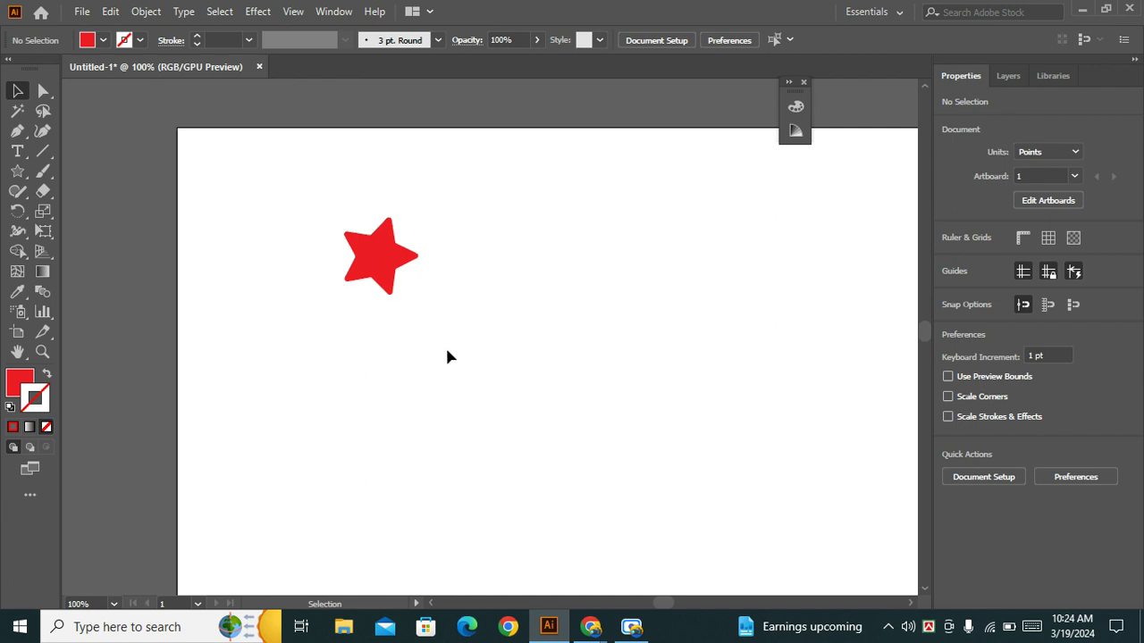
# Step: Paste two copies of the red star beside and below the original
pyautogui.click(391, 262)
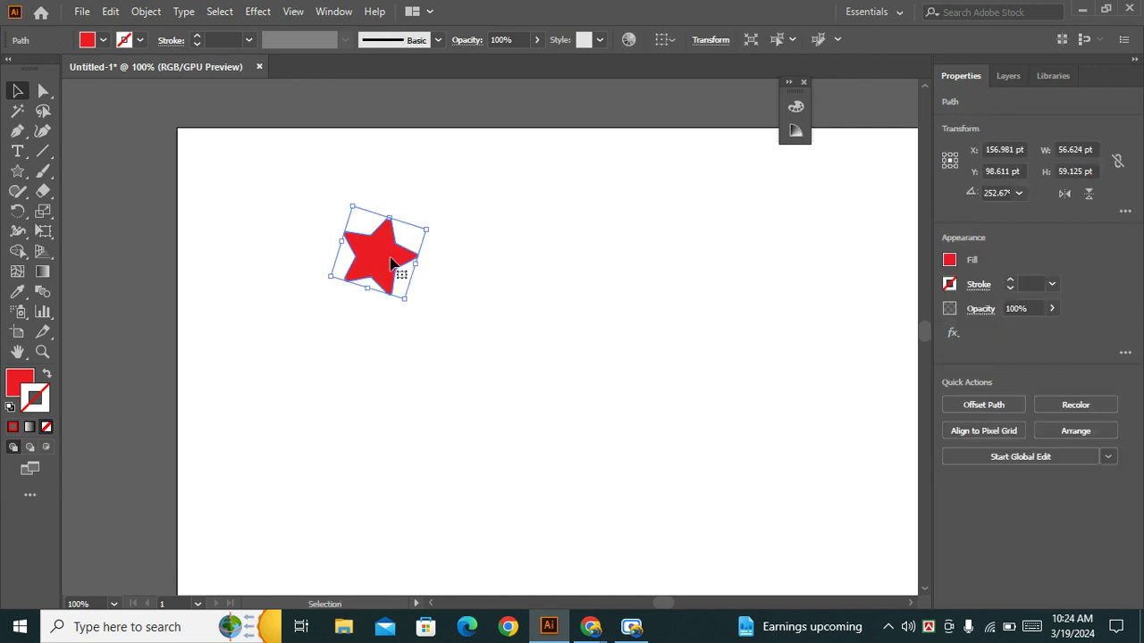
pyautogui.press('a')
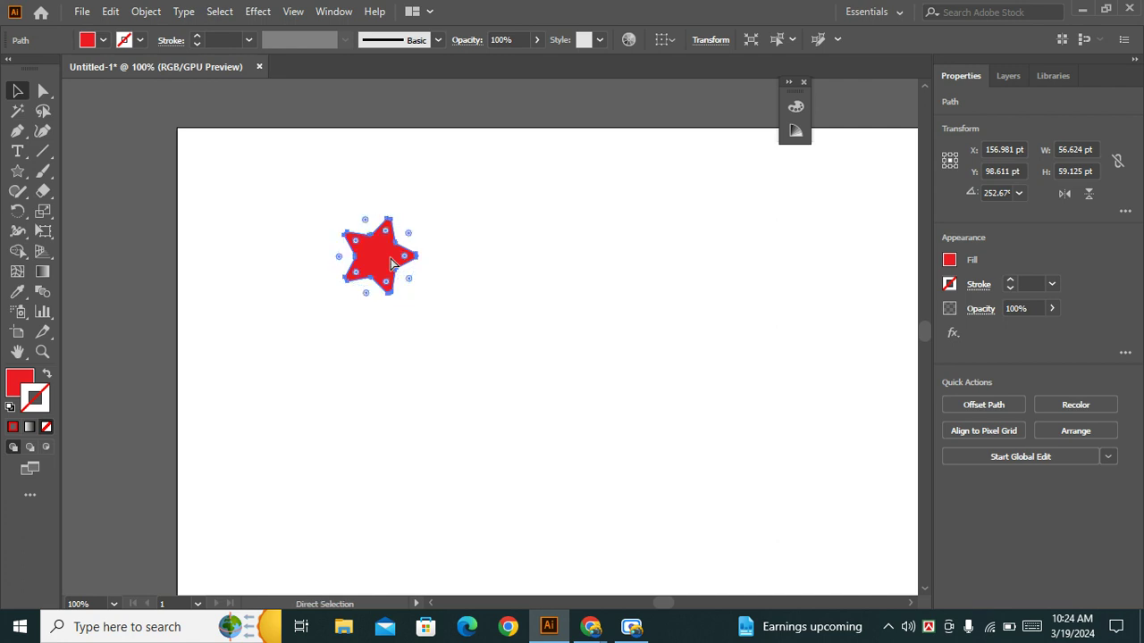
pyautogui.press('v')
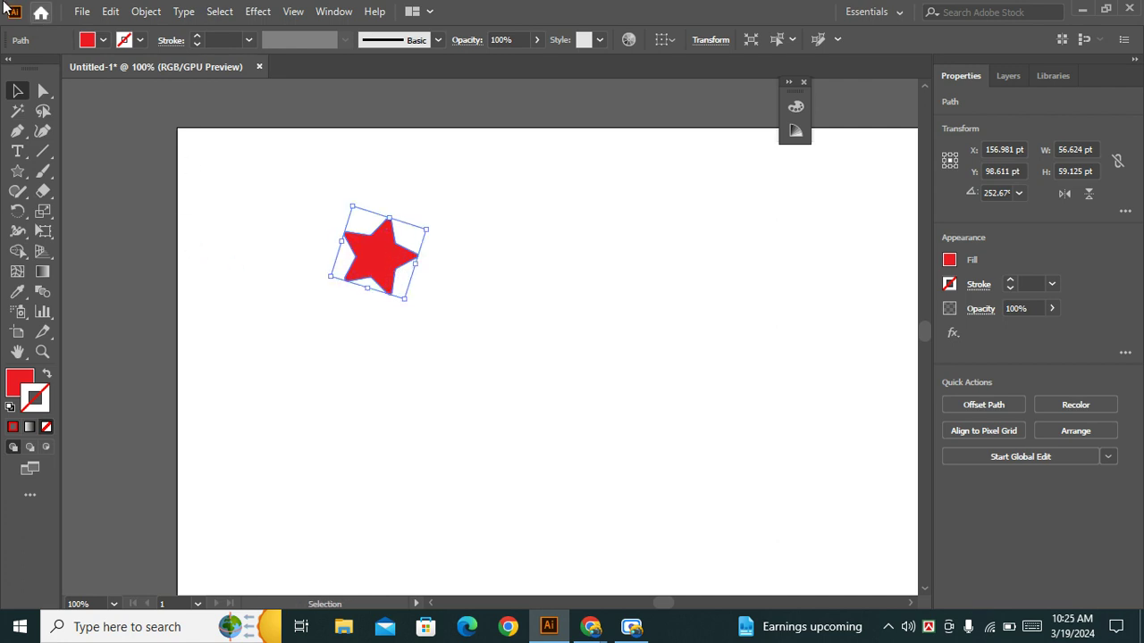
pyautogui.click(107, 11)
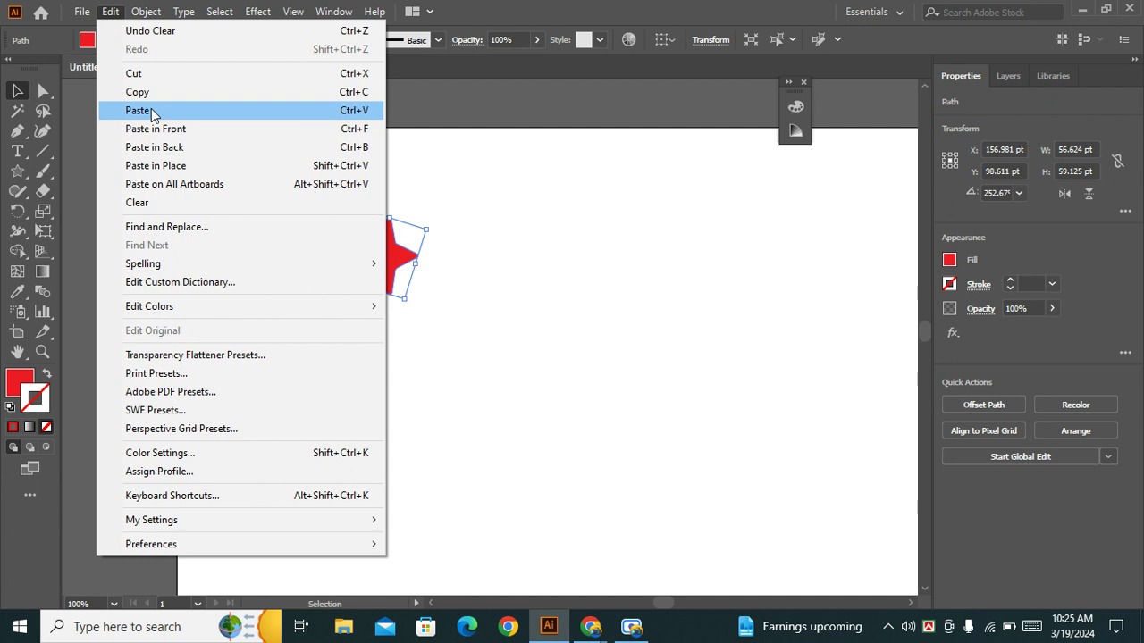
pyautogui.click(151, 110)
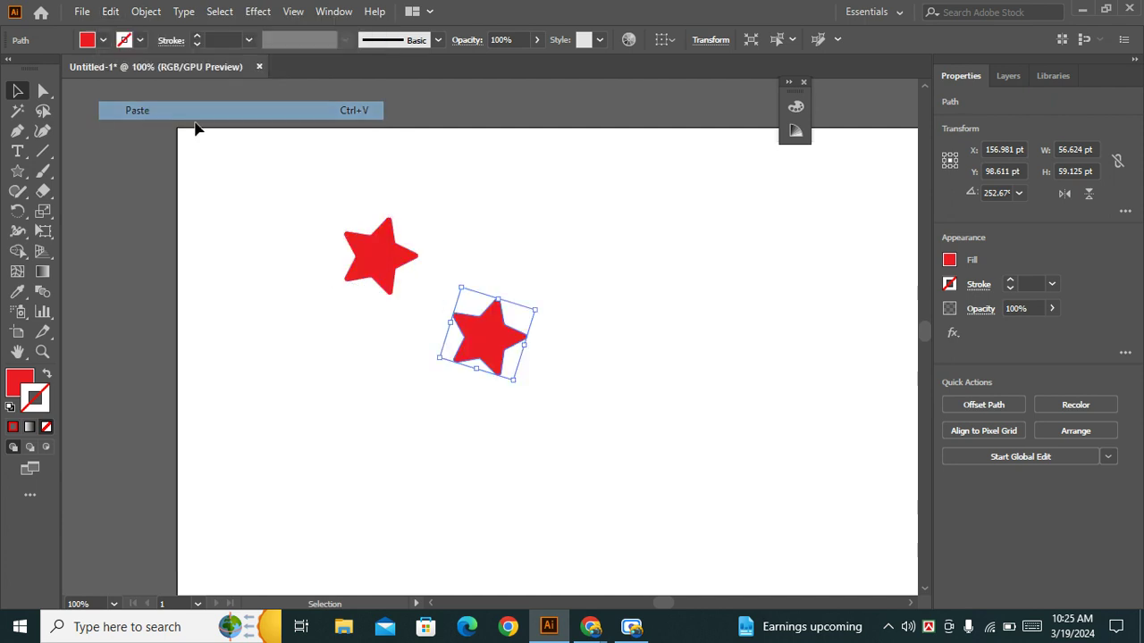
pyautogui.moveTo(493, 330); pyautogui.dragTo(483, 286)
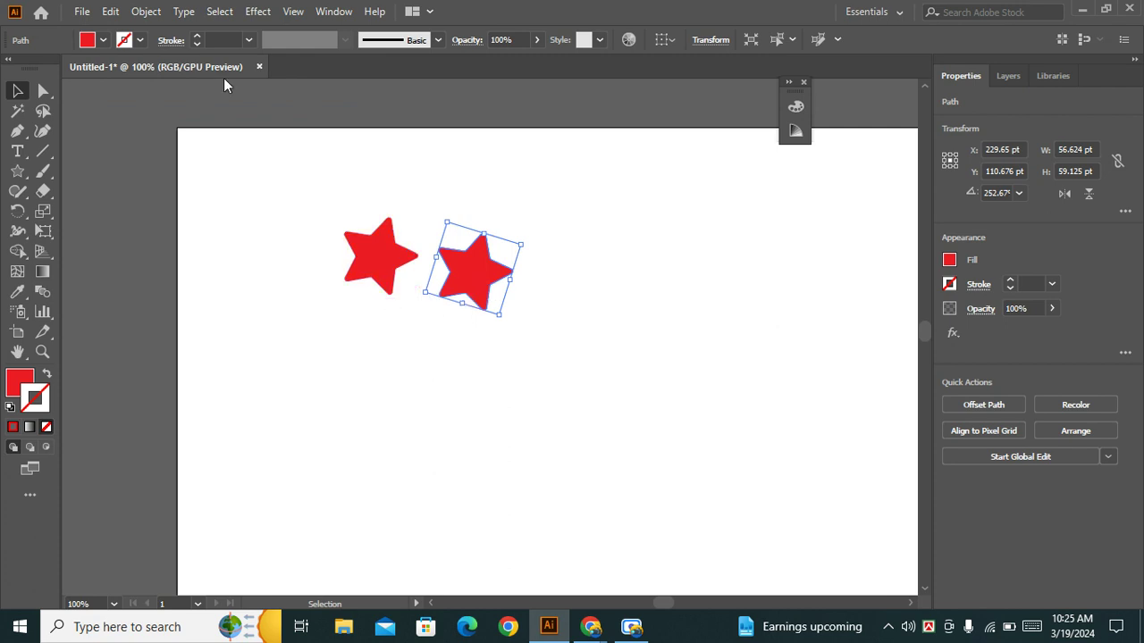
pyautogui.click(110, 12)
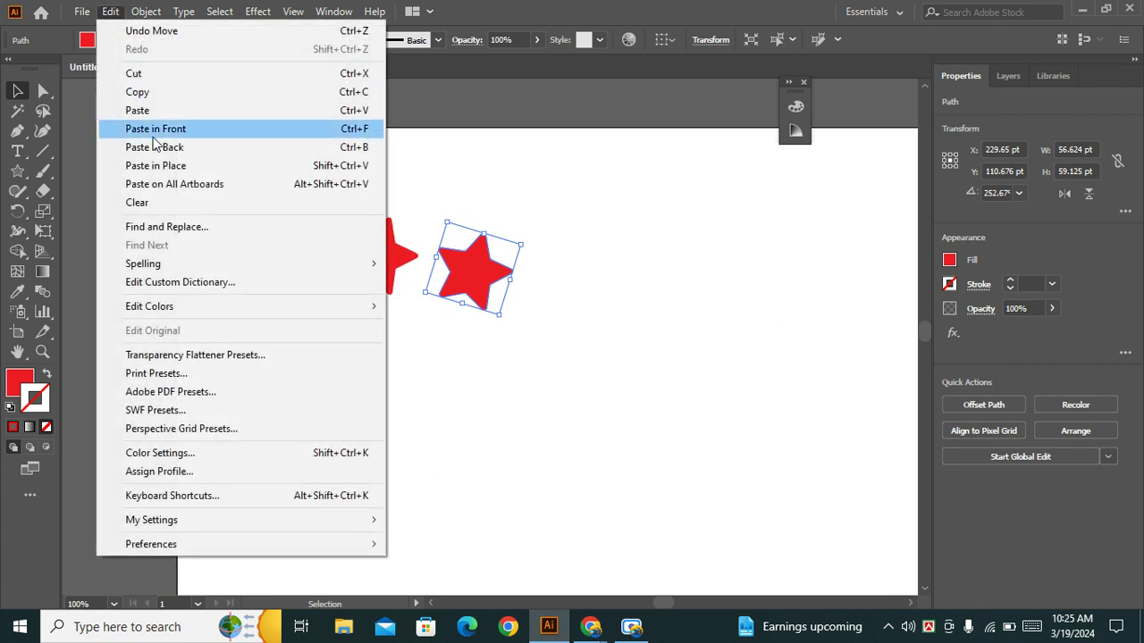
pyautogui.click(156, 111)
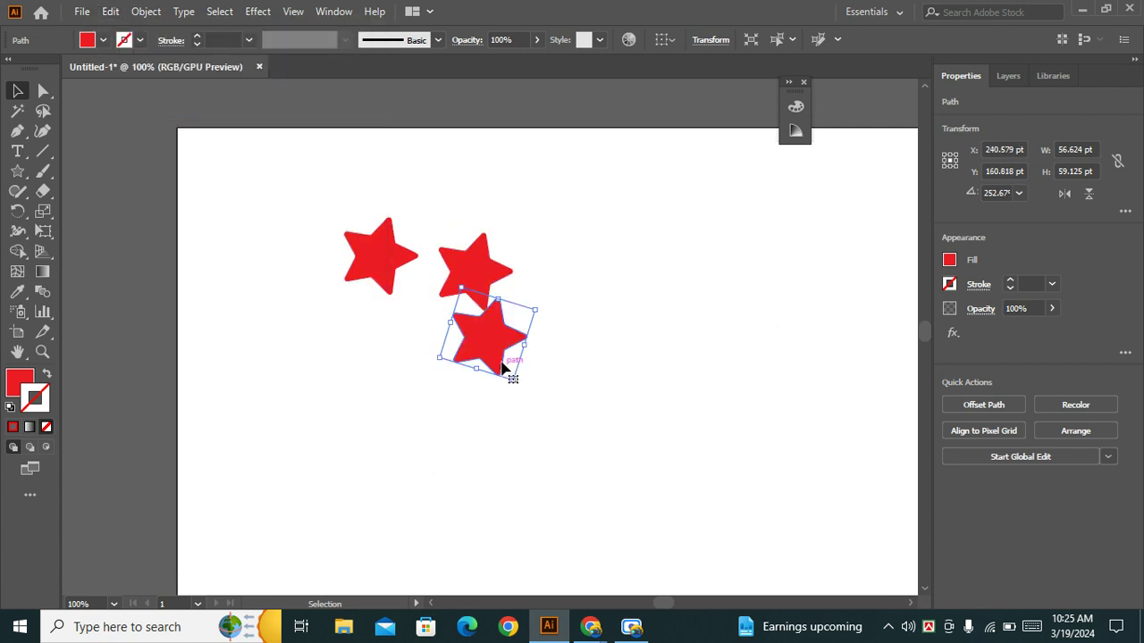
pyautogui.moveTo(496, 342); pyautogui.dragTo(425, 342)
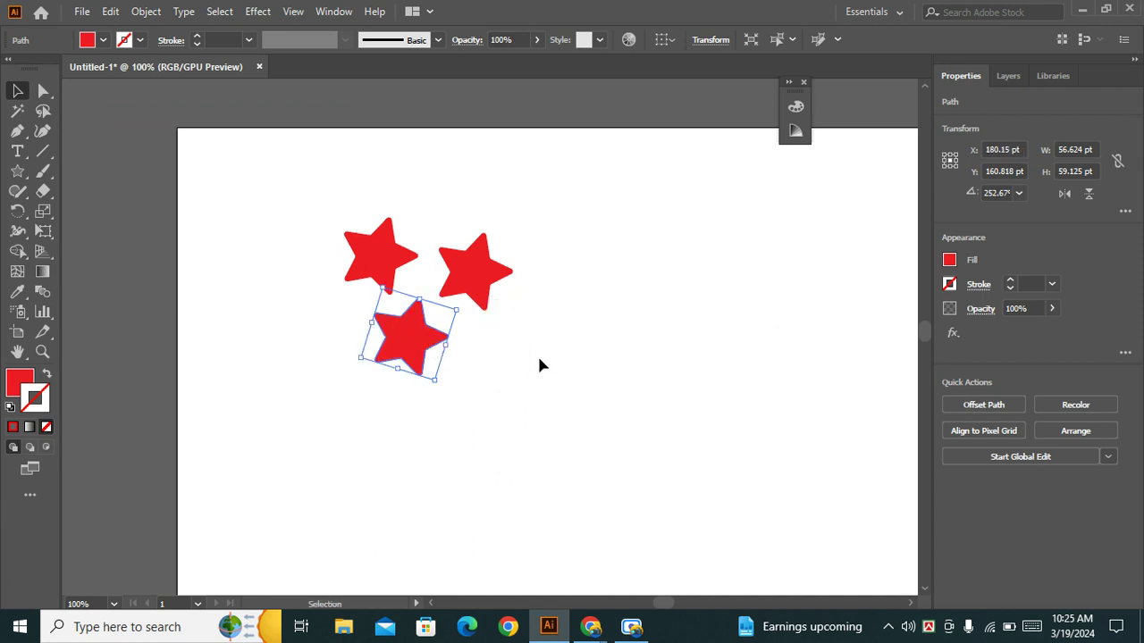
pyautogui.press('a')
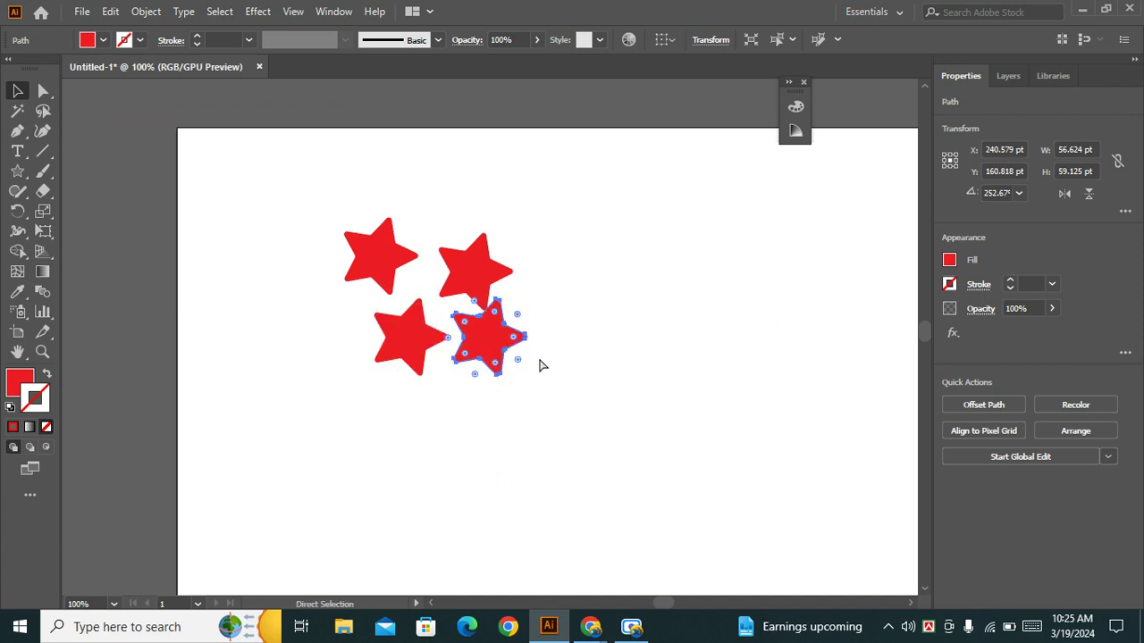
pyautogui.press('v')
# Step: Alt-drag and rotate more star copies to the right, below, top and lower left
pyautogui.moveTo(507, 359); pyautogui.dragTo(613, 307)
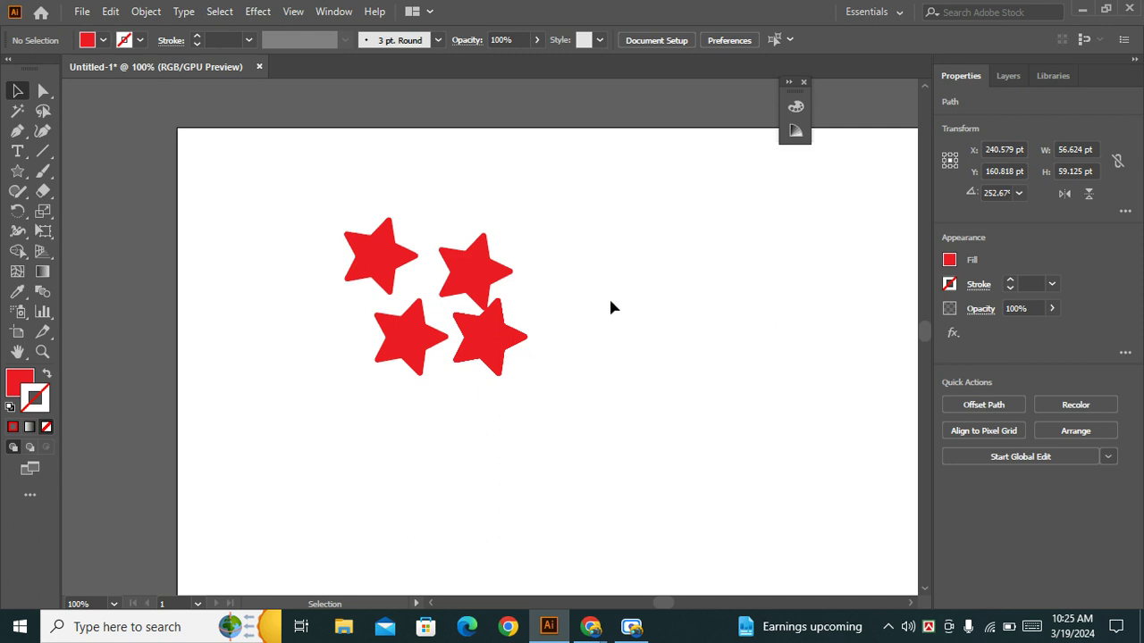
pyautogui.moveTo(480, 350); pyautogui.dragTo(499, 409)
pyautogui.moveTo(481, 341); pyautogui.dragTo(391, 401)
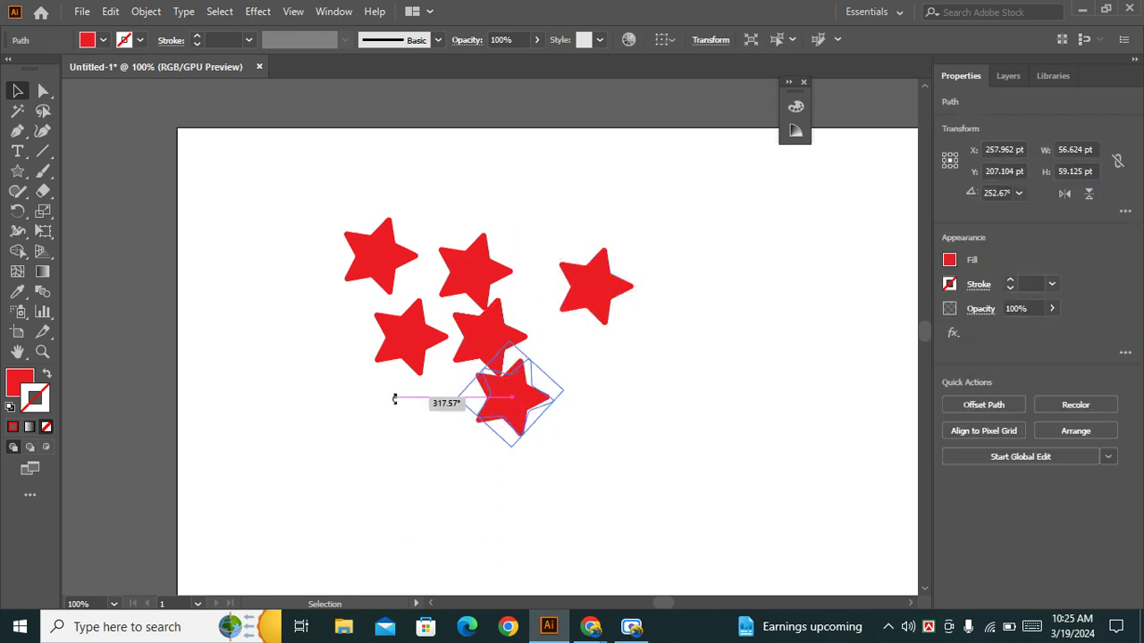
pyautogui.moveTo(511, 393); pyautogui.dragTo(591, 379)
pyautogui.moveTo(489, 377); pyautogui.dragTo(453, 440)
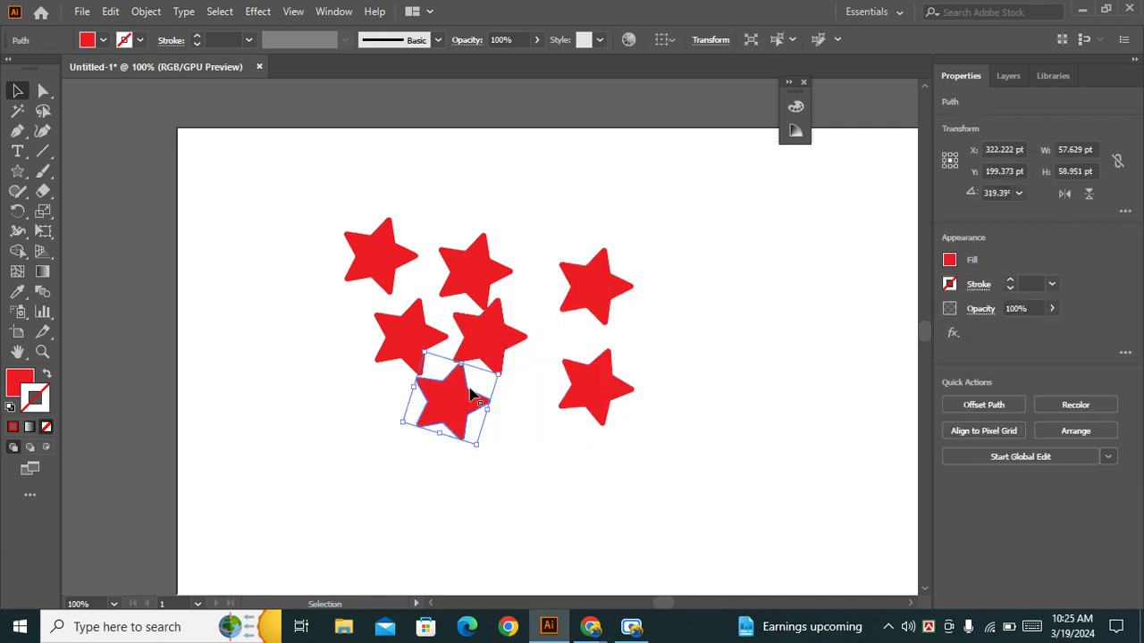
pyautogui.moveTo(497, 334)
pyautogui.mouseDown()
pyautogui.moveTo(492, 242)
pyautogui.moveTo(475, 191)
pyautogui.mouseUp()
pyautogui.moveTo(496, 356)
pyautogui.mouseDown()
pyautogui.moveTo(524, 364)
pyautogui.moveTo(387, 404)
pyautogui.mouseUp()
pyautogui.moveTo(488, 356)
pyautogui.mouseDown()
pyautogui.moveTo(300, 333)
pyautogui.moveTo(339, 352)
pyautogui.mouseUp()
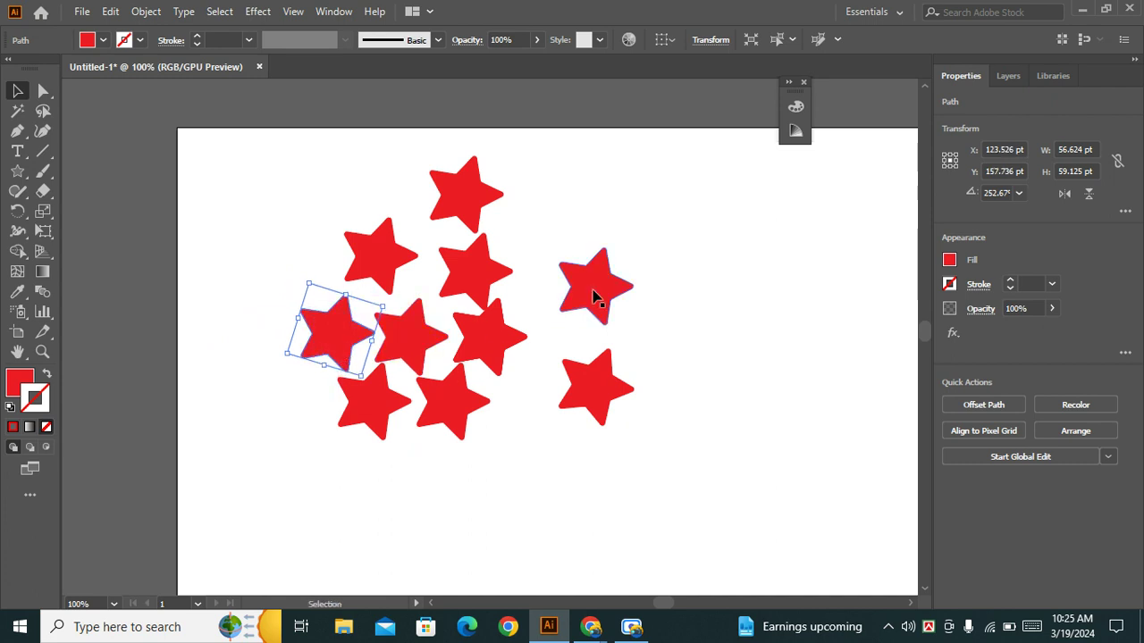
# Step: Tighten the stars into a staggered cluster, adding final copies to reach twelve
pyautogui.moveTo(595, 294); pyautogui.dragTo(560, 273)
pyautogui.moveTo(489, 277); pyautogui.dragTo(473, 273)
pyautogui.moveTo(581, 407)
pyautogui.mouseDown()
pyautogui.moveTo(529, 420)
pyautogui.moveTo(544, 395)
pyautogui.mouseUp()
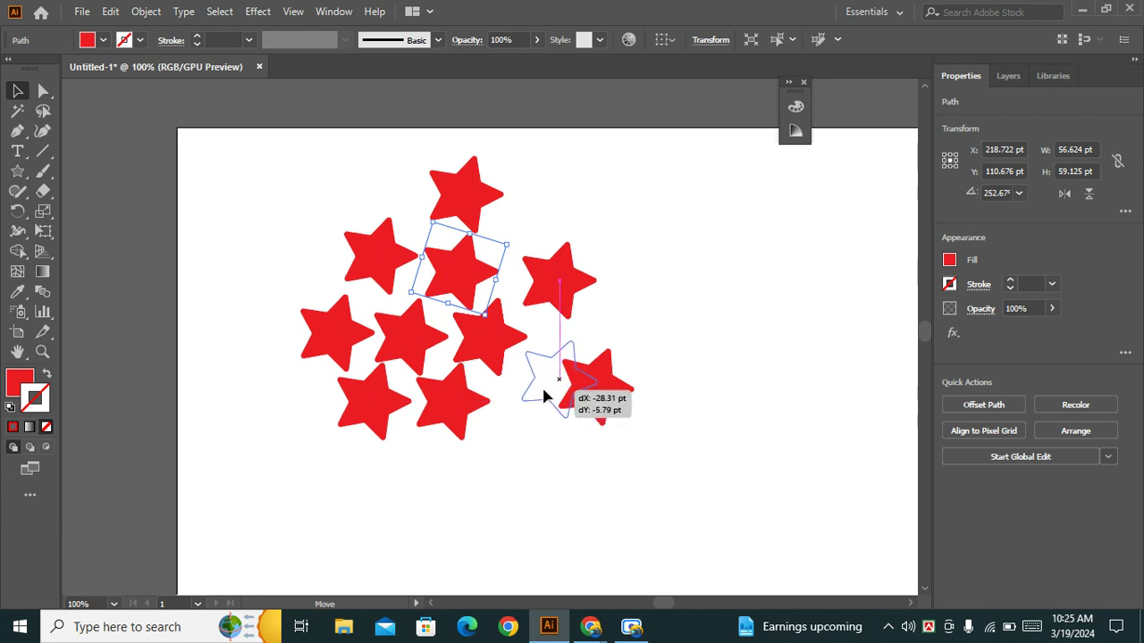
pyautogui.moveTo(546, 286); pyautogui.dragTo(532, 286)
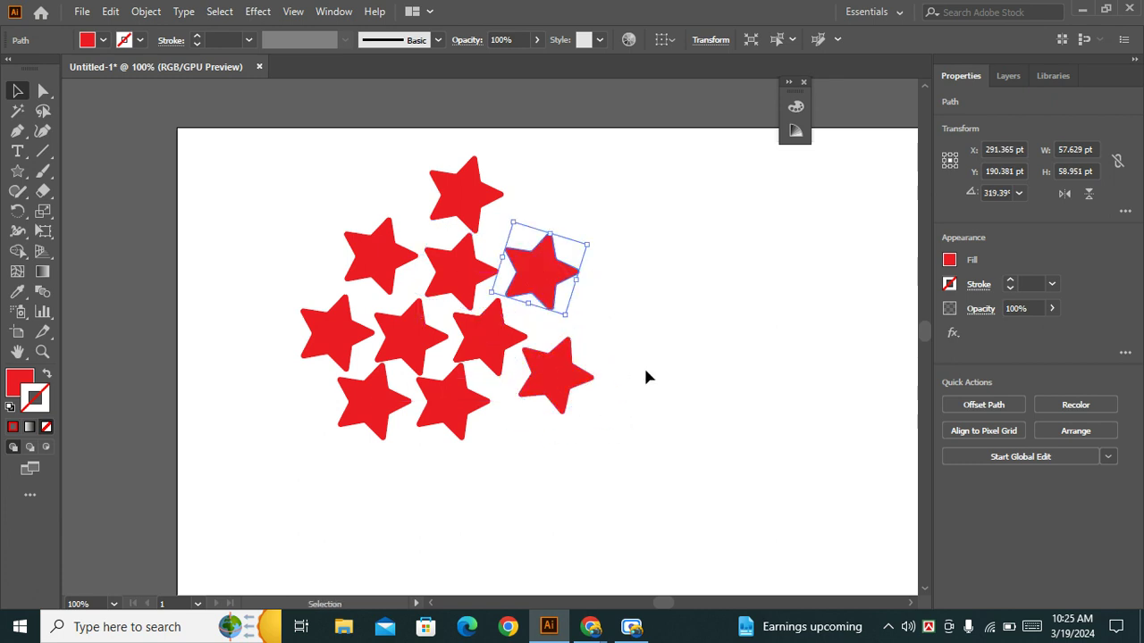
pyautogui.moveTo(557, 388); pyautogui.dragTo(530, 422)
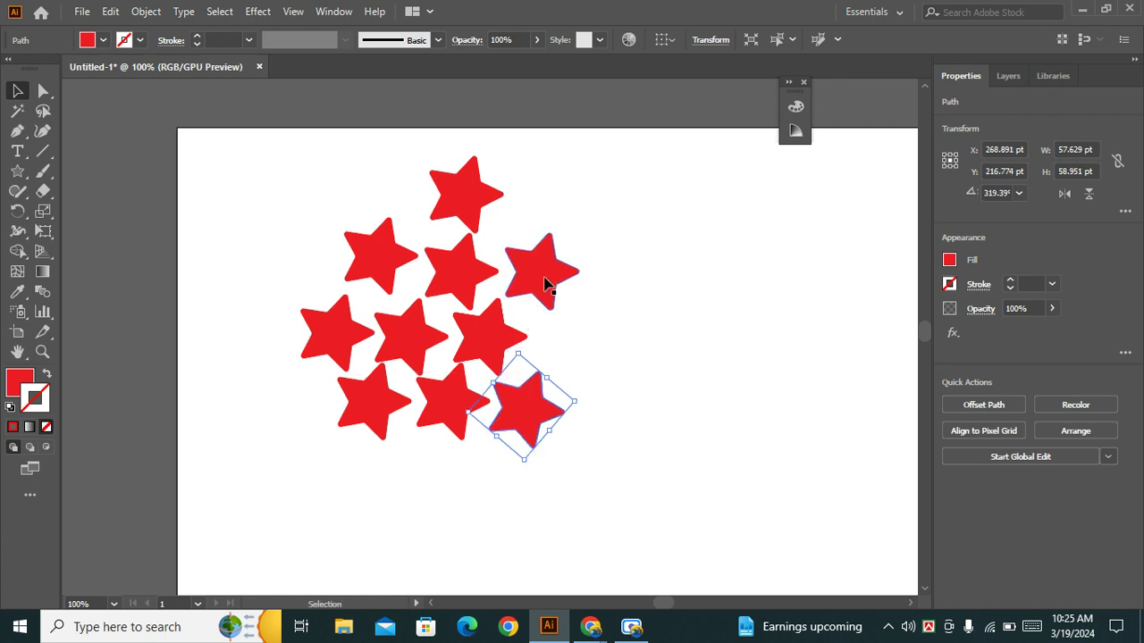
pyautogui.moveTo(544, 278); pyautogui.dragTo(573, 338)
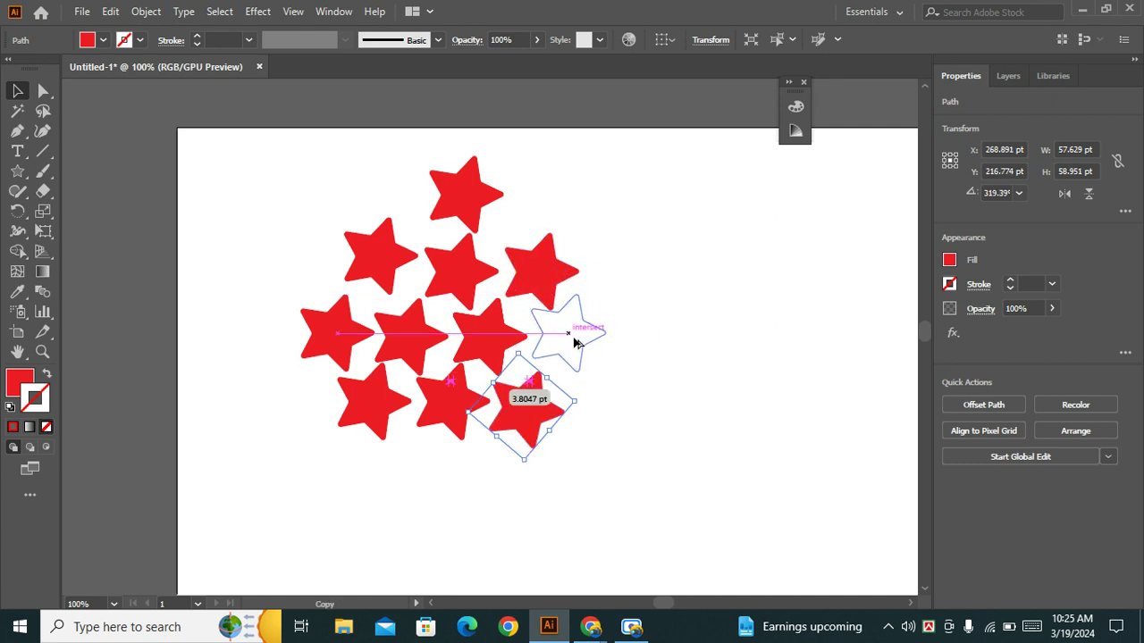
pyautogui.moveTo(447, 206); pyautogui.dragTo(425, 202)
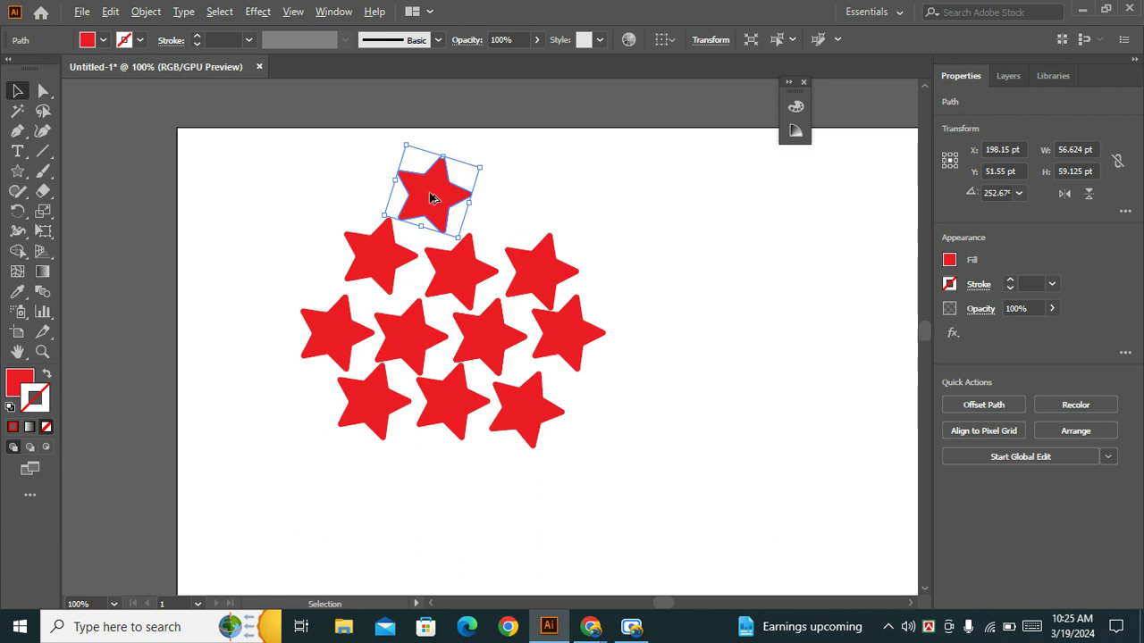
pyautogui.moveTo(430, 197); pyautogui.dragTo(504, 200)
pyautogui.click(662, 209)
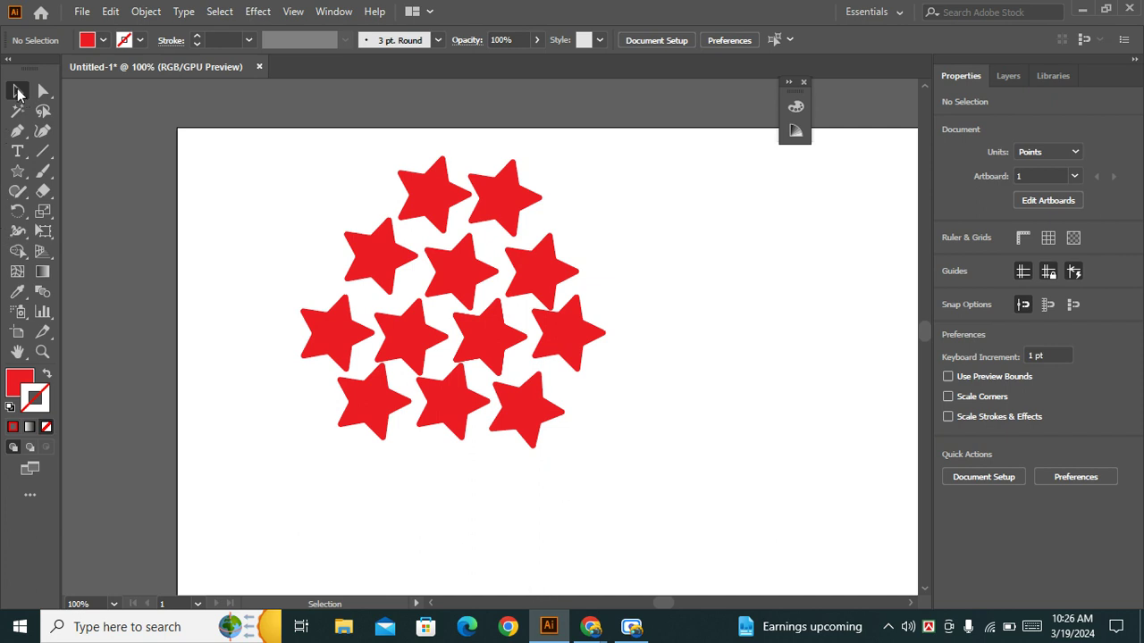
# Step: Select all twelve stars and group them with Object > Group
pyautogui.moveTo(237, 158)
pyautogui.mouseDown()
pyautogui.moveTo(676, 463)
pyautogui.moveTo(681, 483)
pyautogui.mouseUp()
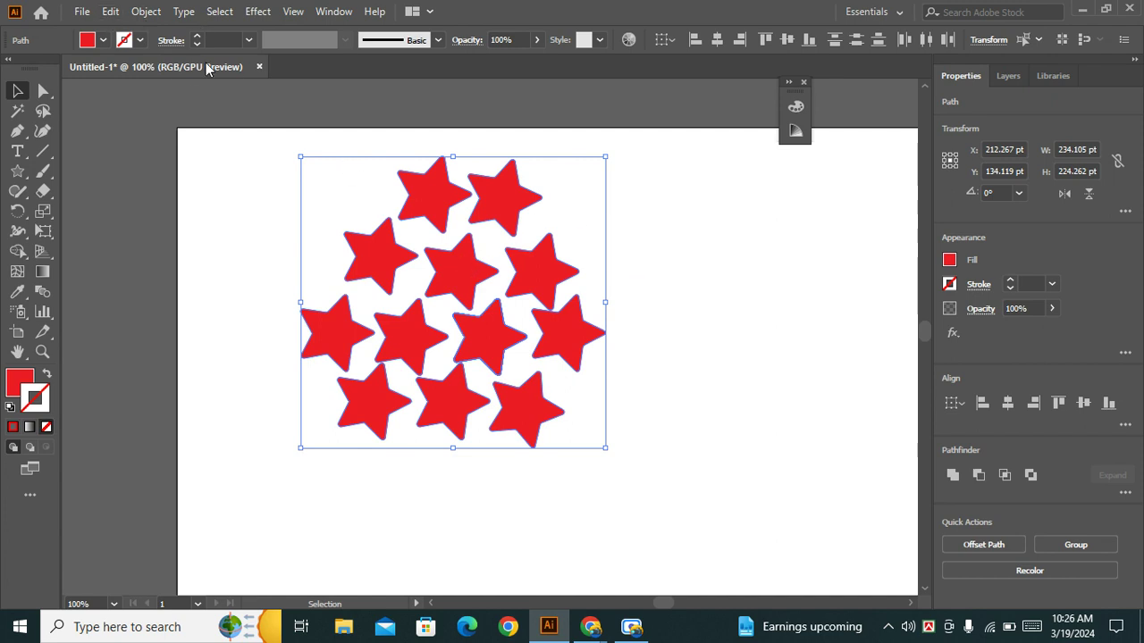
pyautogui.click(135, 13)
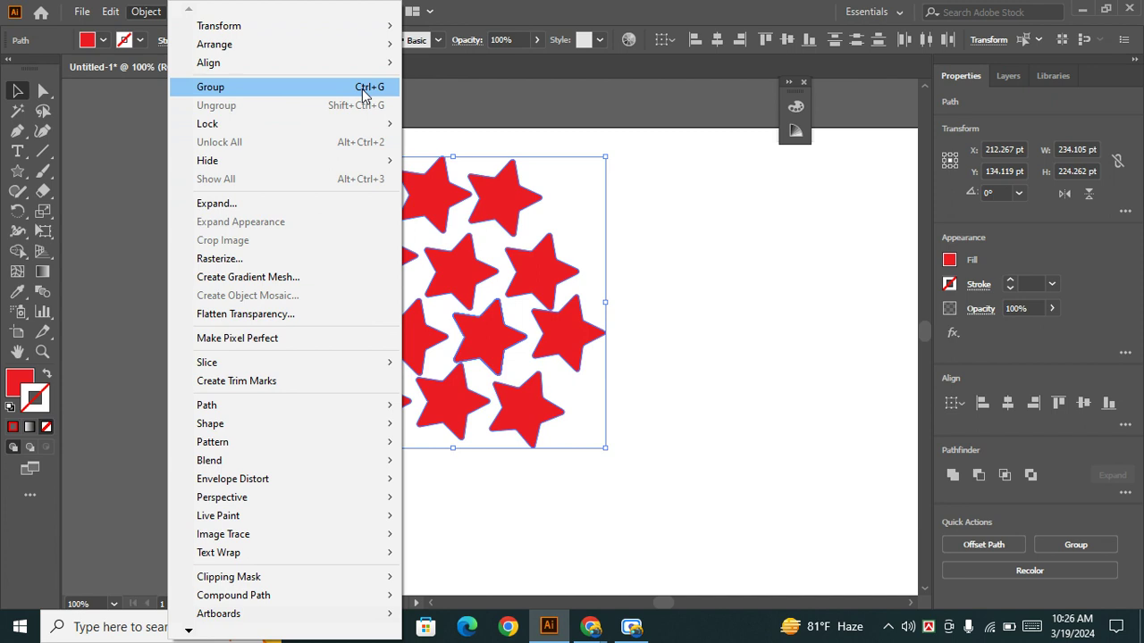
pyautogui.click(362, 88)
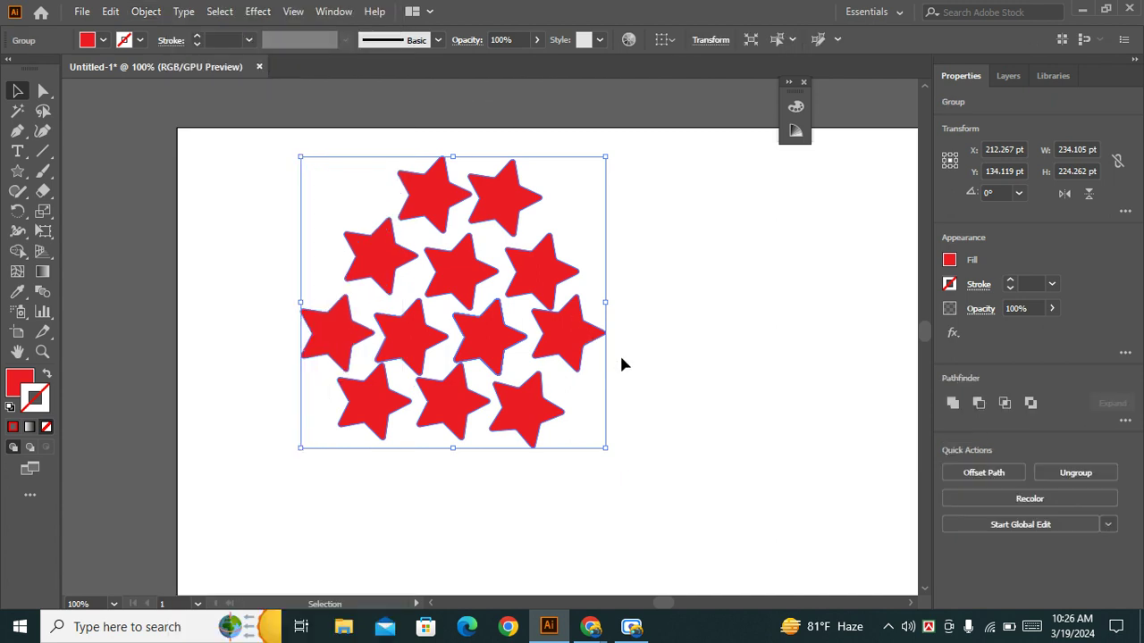
pyautogui.click(689, 429)
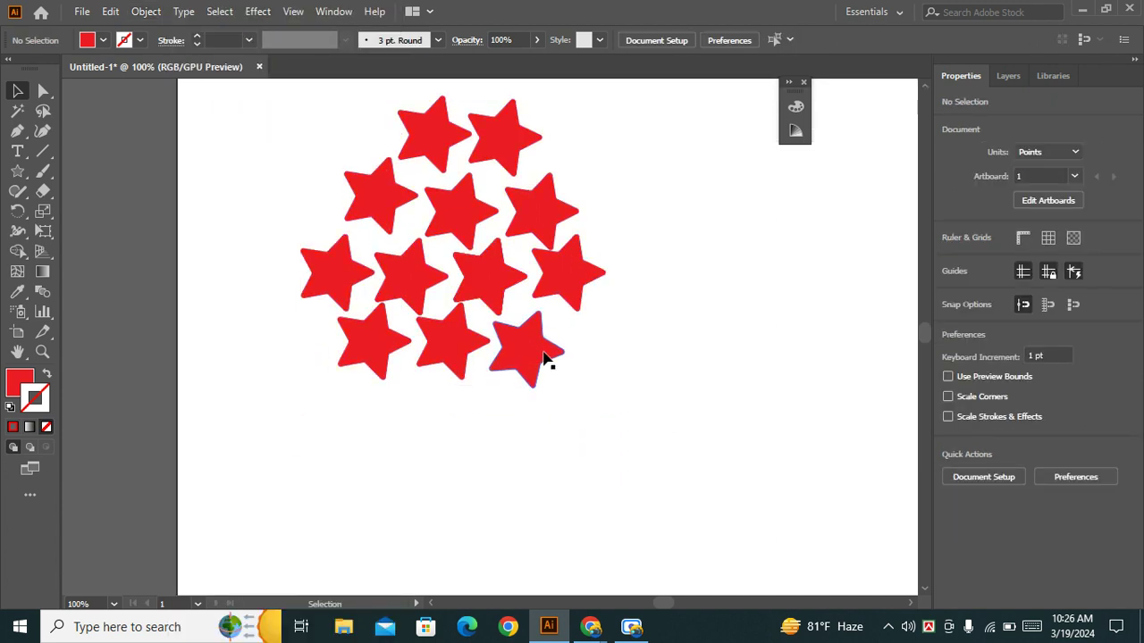
# Step: Move the 234.105 × 224.262 pt star group up and left to X 171.203 pt
pyautogui.moveTo(539, 354); pyautogui.dragTo(581, 429)
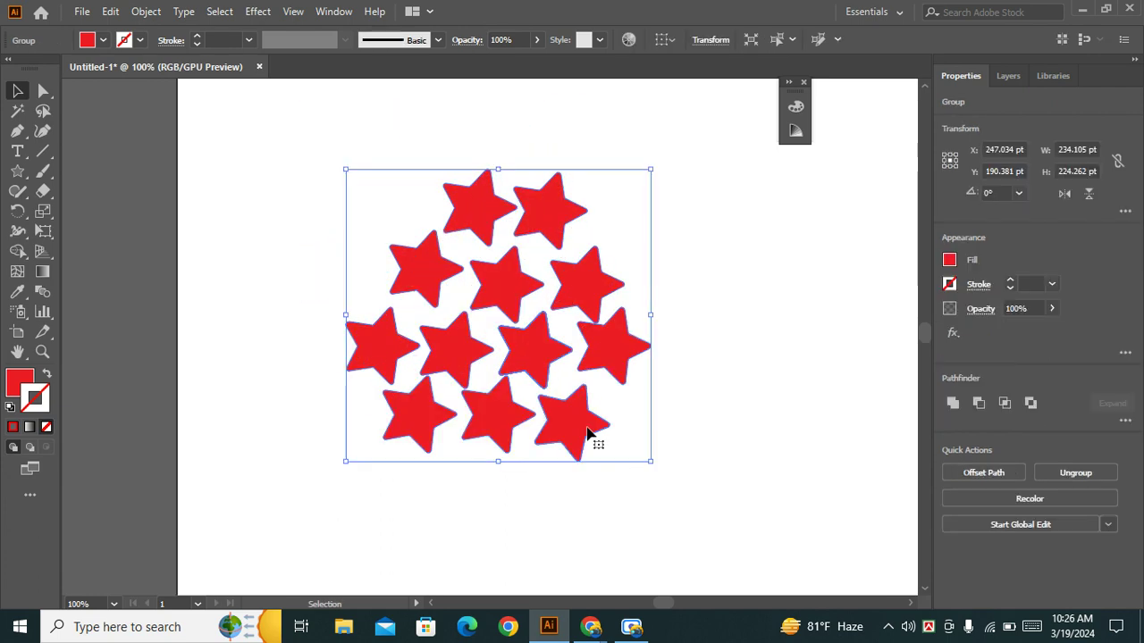
pyautogui.click(429, 158)
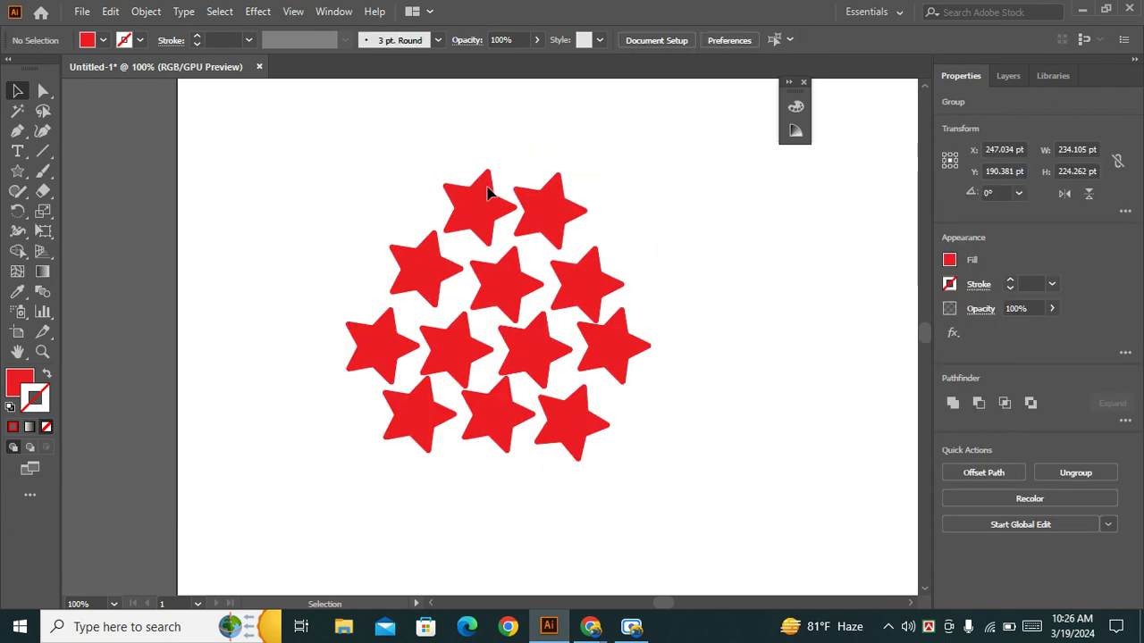
pyautogui.moveTo(491, 189)
pyautogui.mouseDown()
pyautogui.moveTo(347, 104)
pyautogui.moveTo(429, 251)
pyautogui.mouseUp()
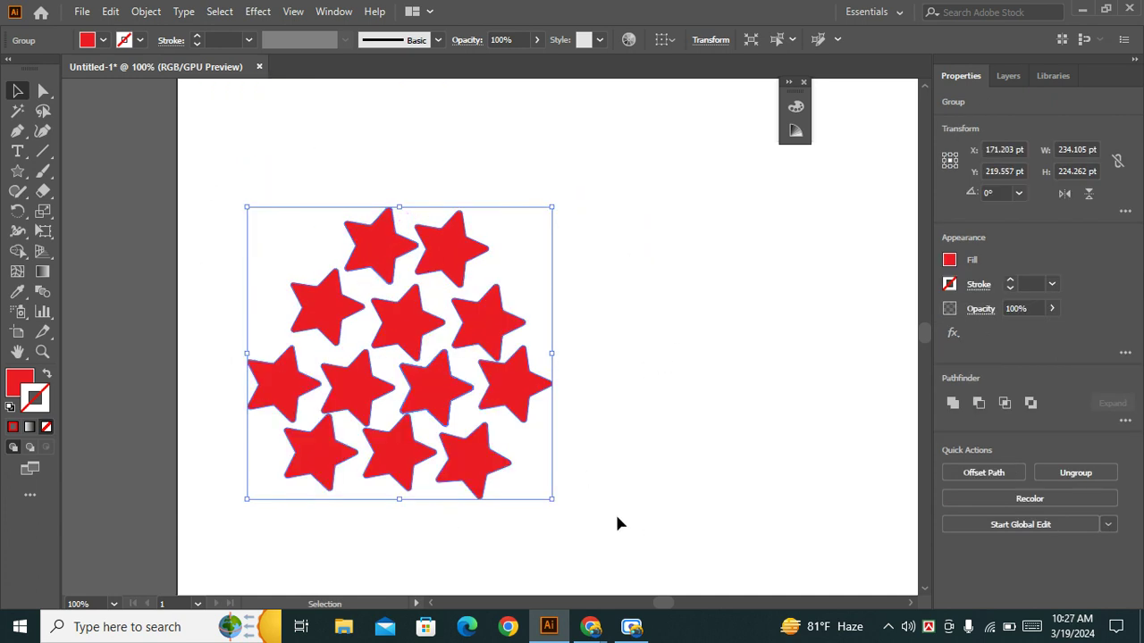
# Step: Fill the star cluster with a pink swatch
pyautogui.click(439, 268)
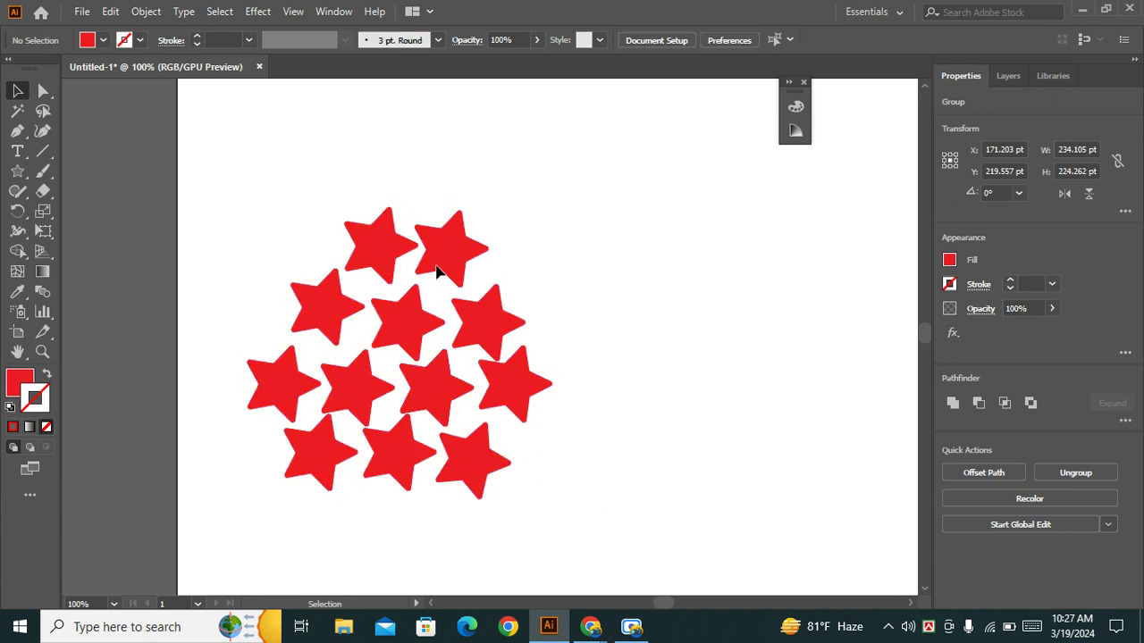
pyautogui.click(453, 247)
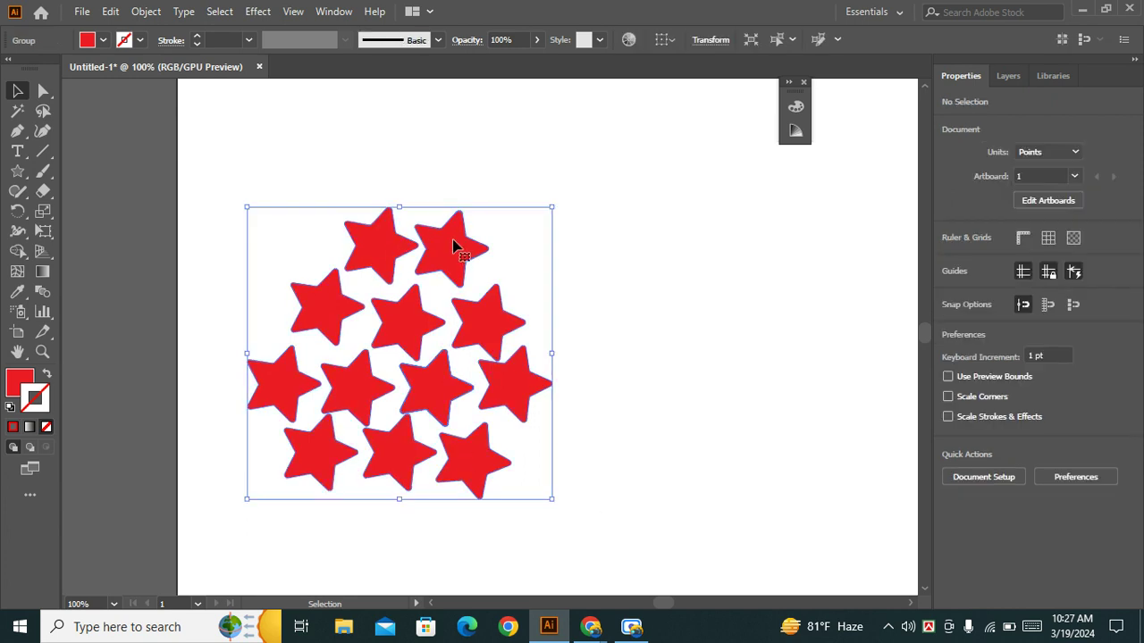
pyautogui.click(103, 40)
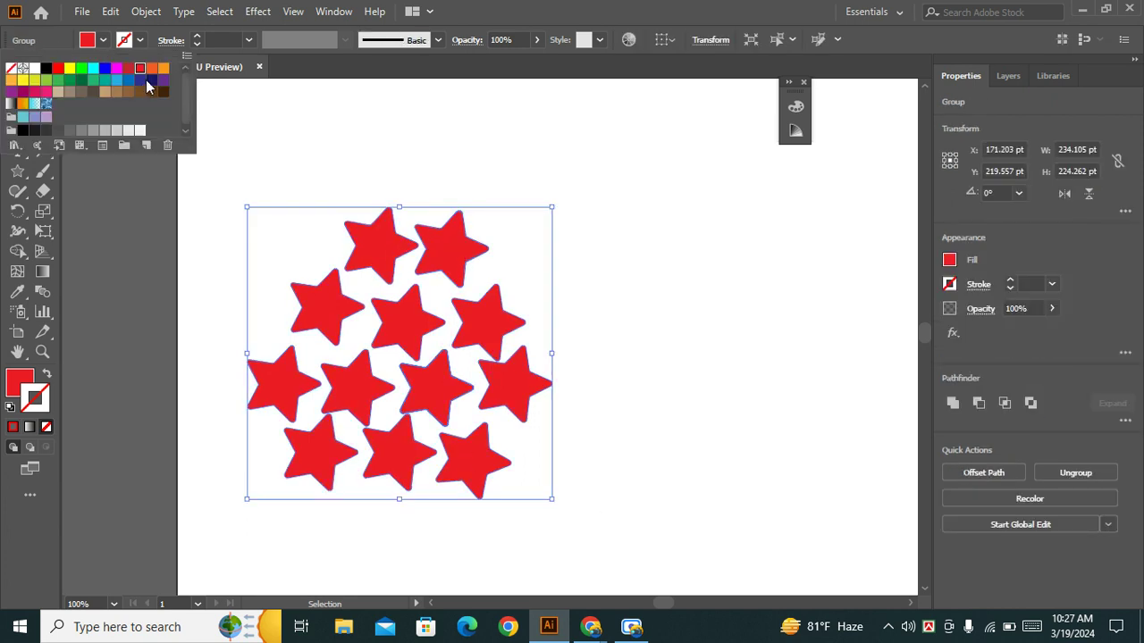
pyautogui.click(38, 91)
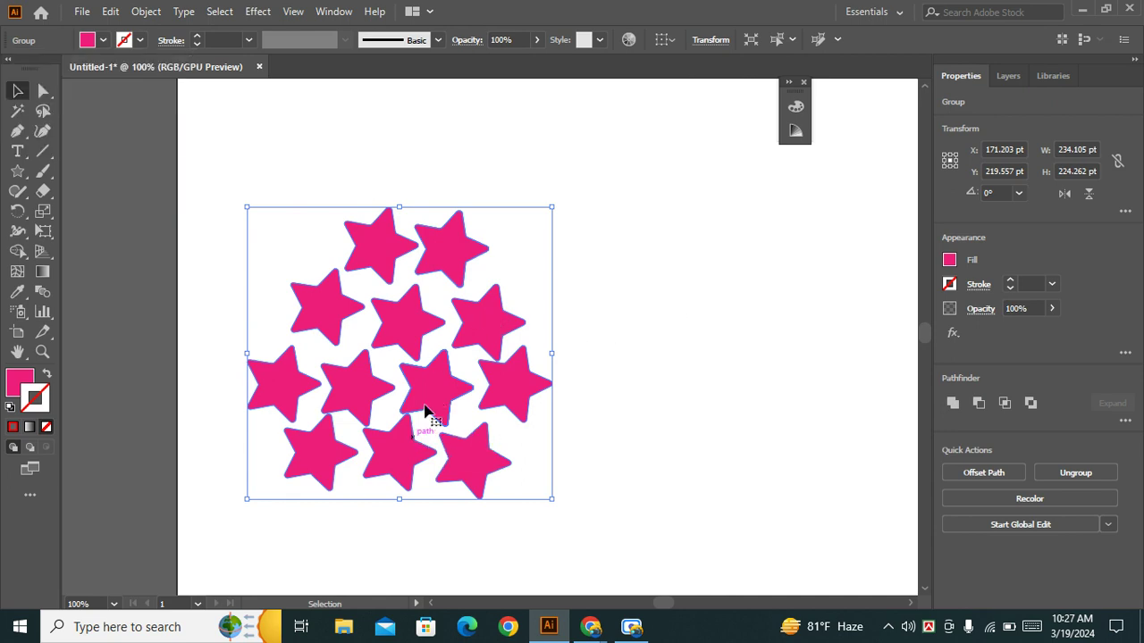
# Step: Move the pink cluster right to X 259.943, Y 200.271 pt and reselect it
pyautogui.moveTo(497, 423); pyautogui.dragTo(612, 397)
pyautogui.click(811, 384)
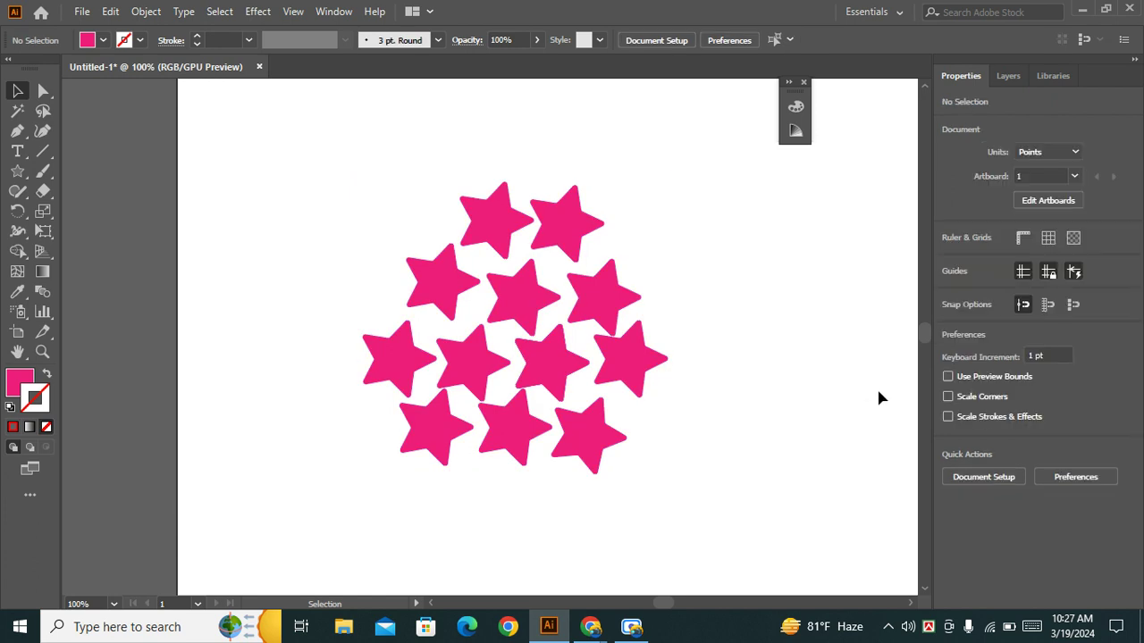
pyautogui.click(527, 296)
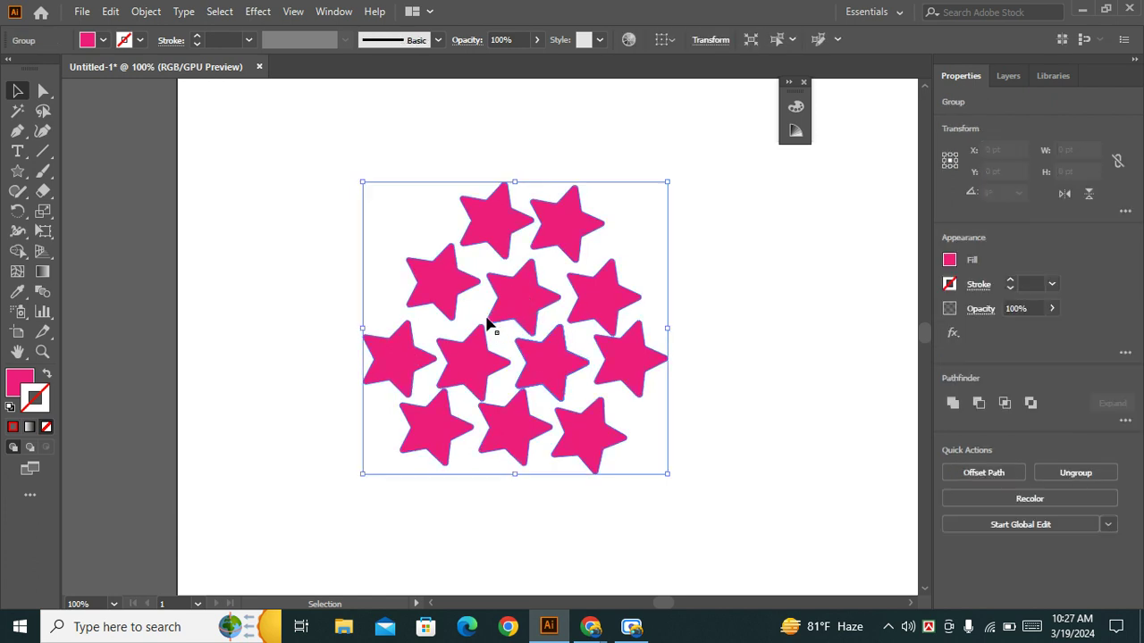
pyautogui.click(148, 11)
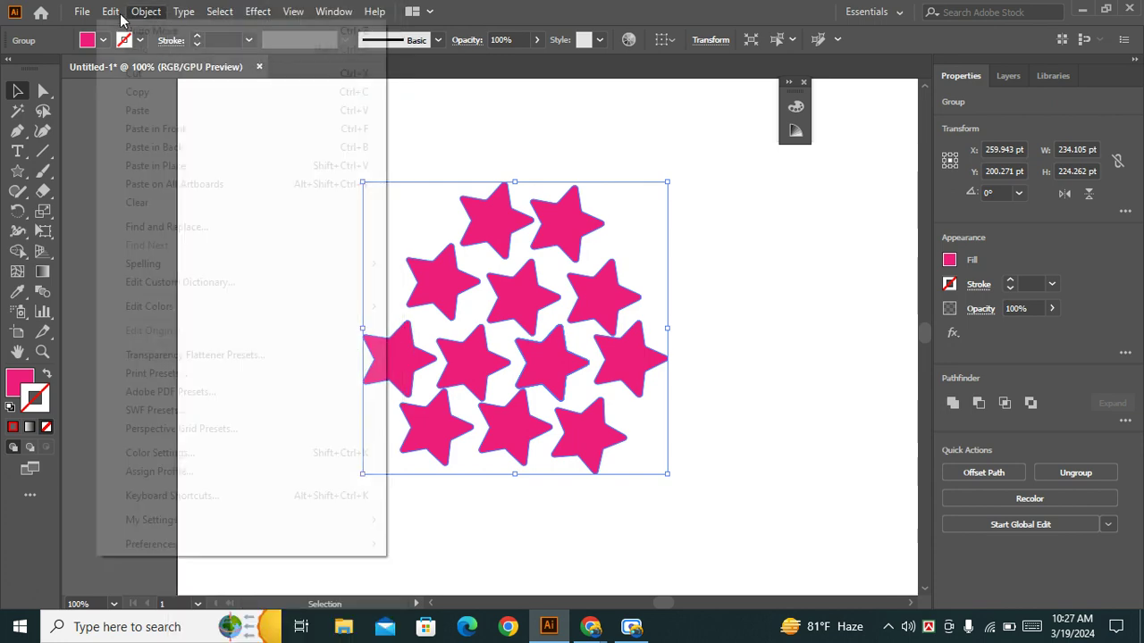
pyautogui.click(110, 11)
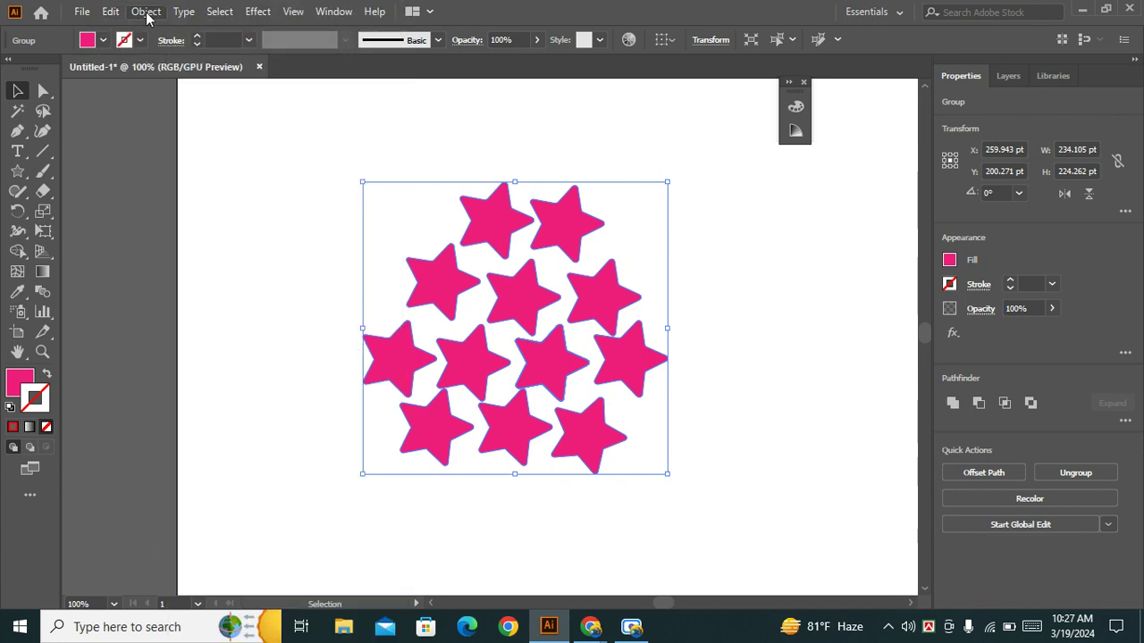
pyautogui.click(146, 12)
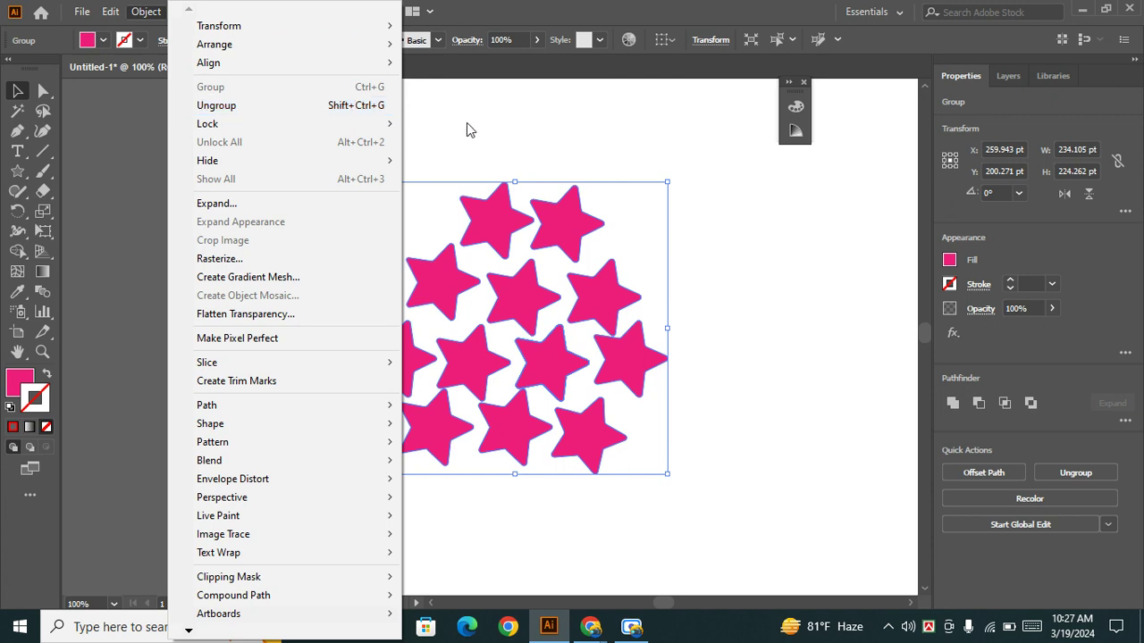
# Step: Ungroup the stars, pull one out, then undo both to restore the group
pyautogui.click(338, 105)
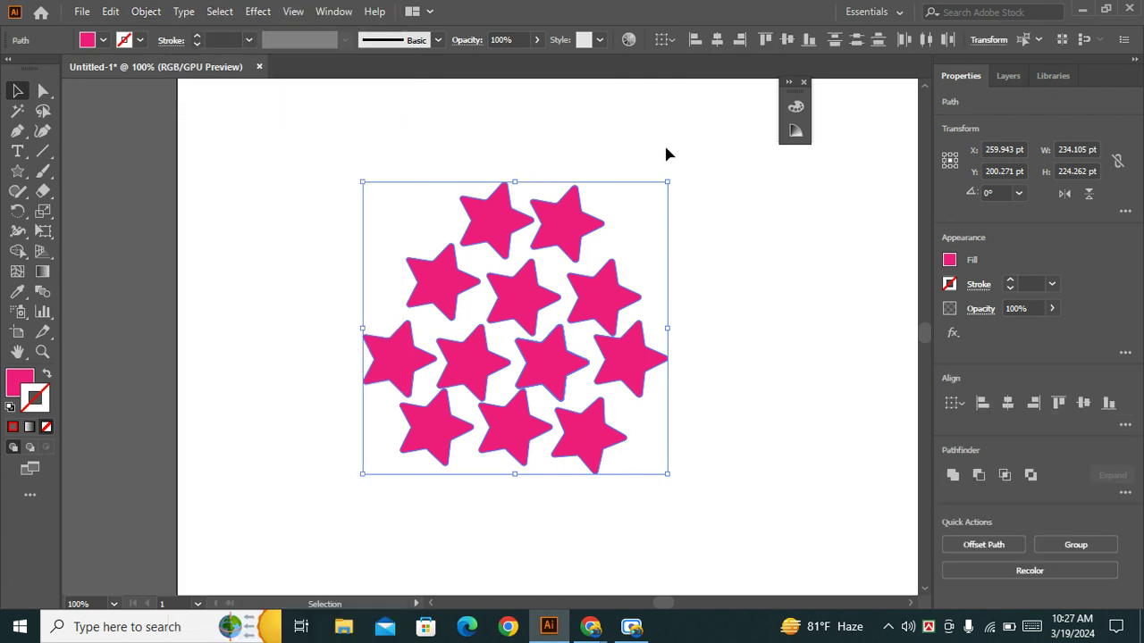
pyautogui.click(664, 142)
pyautogui.click(563, 231)
pyautogui.moveTo(563, 230); pyautogui.dragTo(613, 190)
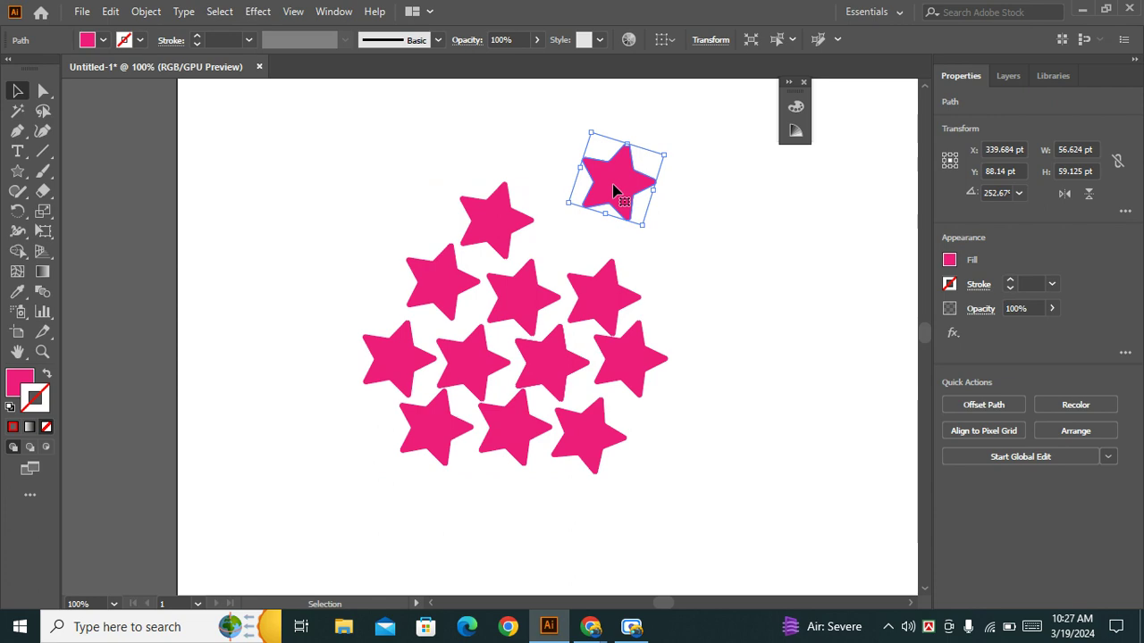
pyautogui.hotkey('ctrl', 'z')
pyautogui.hotkey('ctrl', 'z')
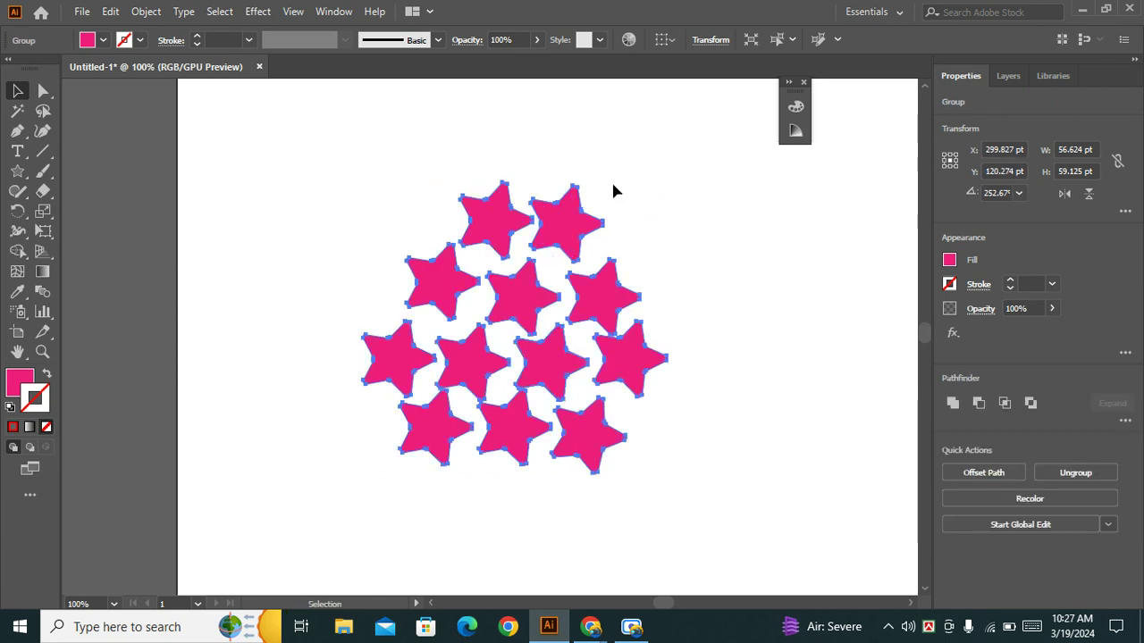
# Step: Move the pink group slightly down-left to X 242.524, Y 215.54 pt and deselect it
pyautogui.click(624, 189)
pyautogui.moveTo(575, 230)
pyautogui.mouseDown()
pyautogui.moveTo(566, 250)
pyautogui.moveTo(544, 250)
pyautogui.mouseUp()
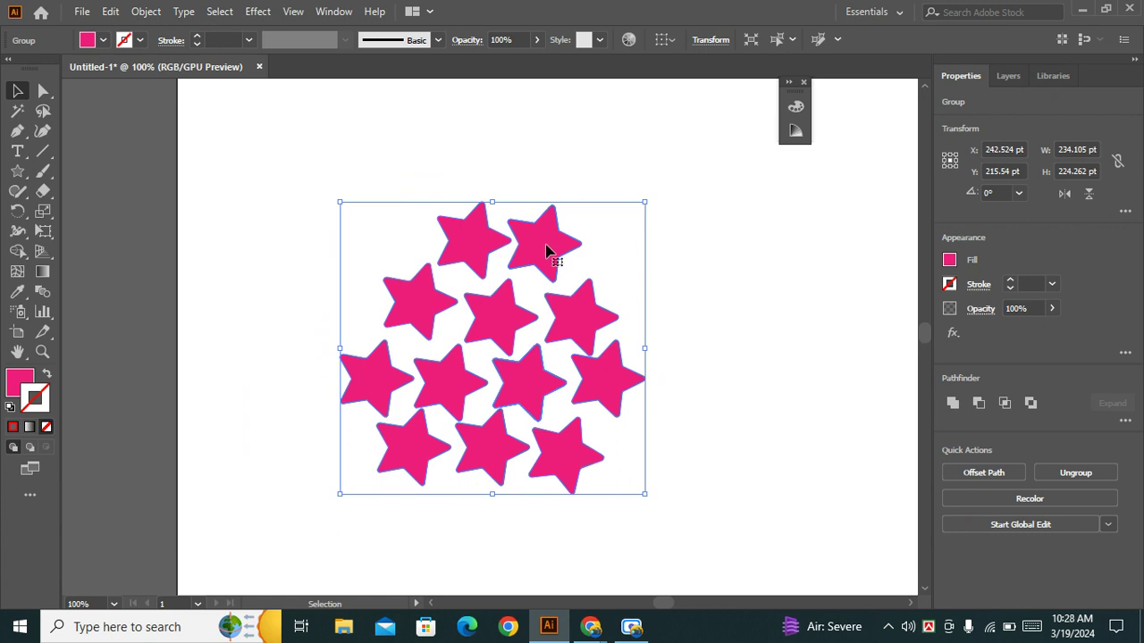
pyautogui.click(45, 94)
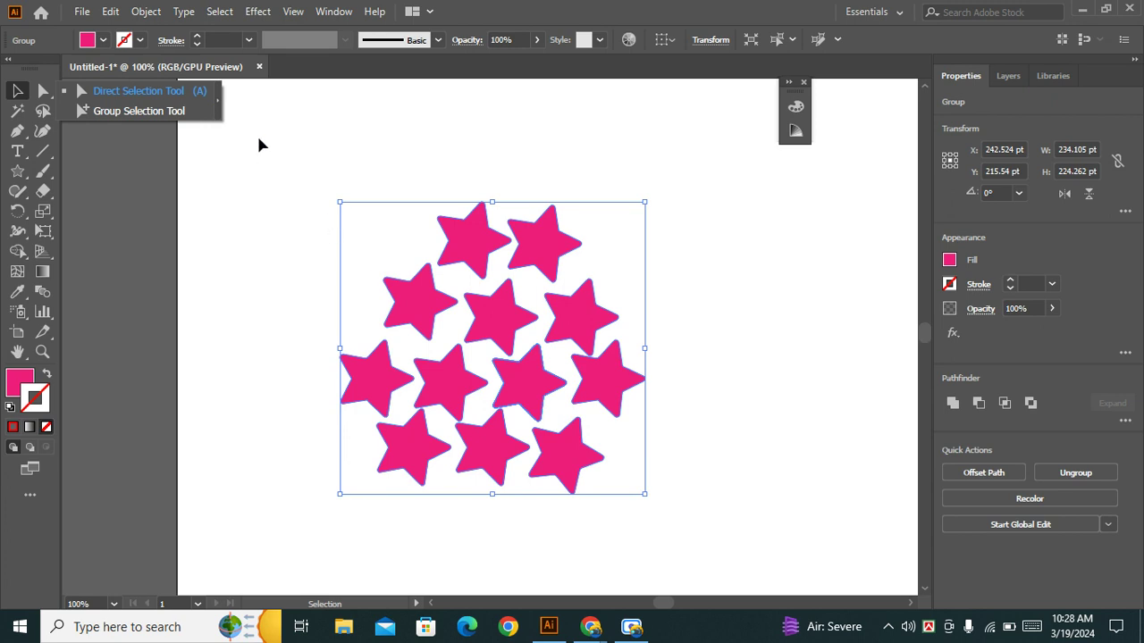
pyautogui.click(367, 179)
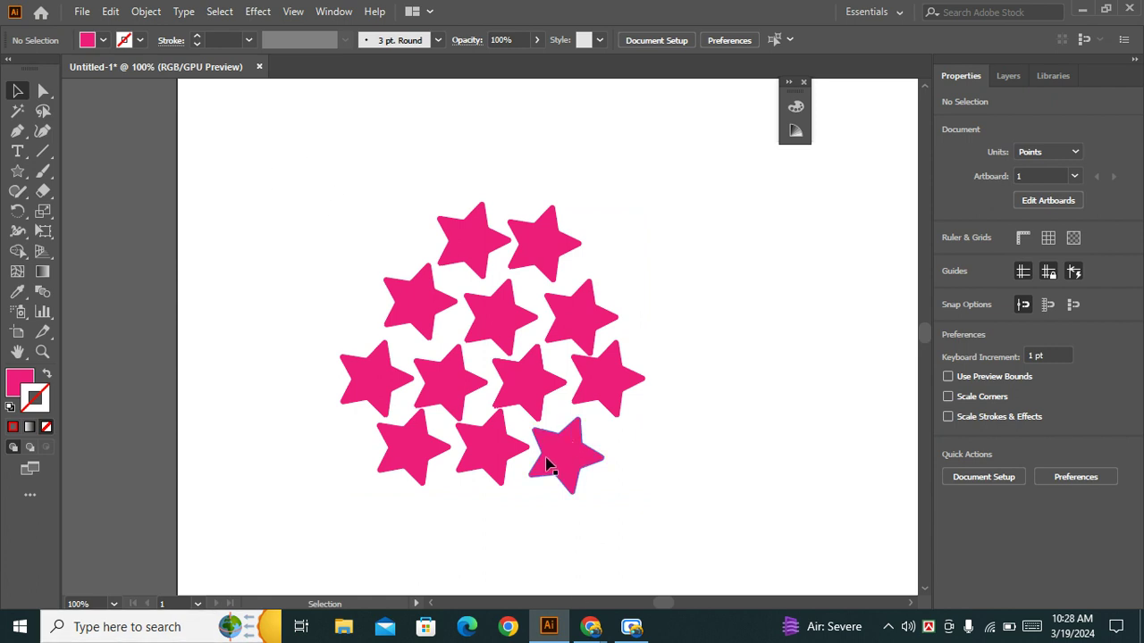
# Step: Alt-drag two copies of the pink star cluster, one to the right and one below
pyautogui.moveTo(531, 391)
pyautogui.mouseDown()
pyautogui.moveTo(431, 346)
pyautogui.moveTo(384, 310)
pyautogui.moveTo(508, 329)
pyautogui.moveTo(703, 331)
pyautogui.mouseUp()
pyautogui.scroll(-2, 703, 304)
pyautogui.scroll(-1, 705, 293)
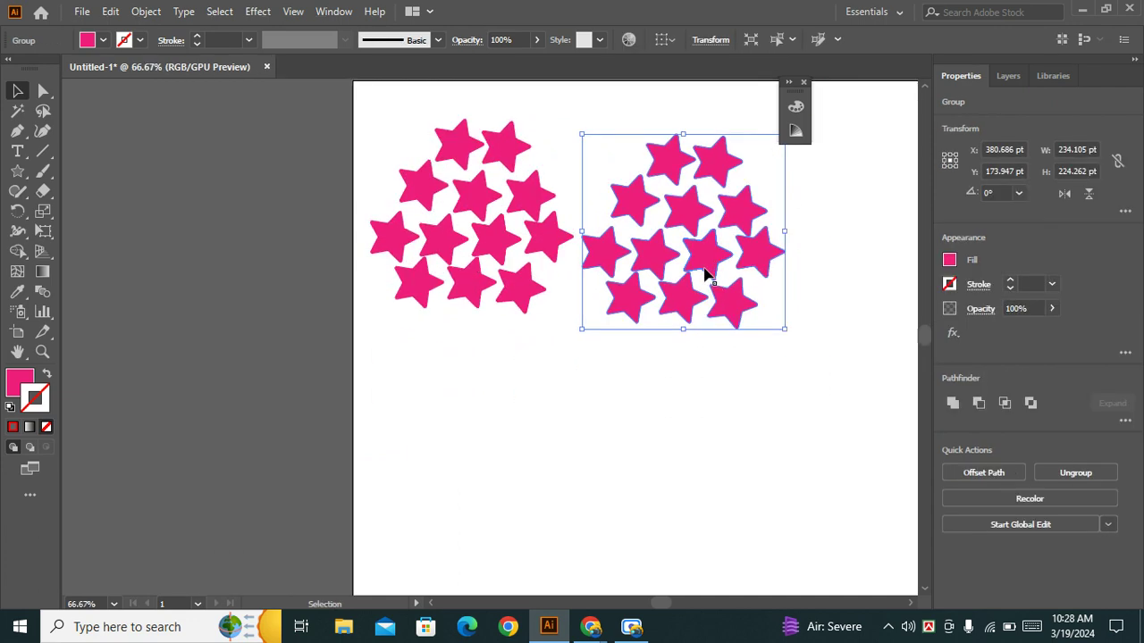
pyautogui.moveTo(708, 250)
pyautogui.mouseDown()
pyautogui.moveTo(572, 441)
pyautogui.moveTo(575, 416)
pyautogui.mouseUp()
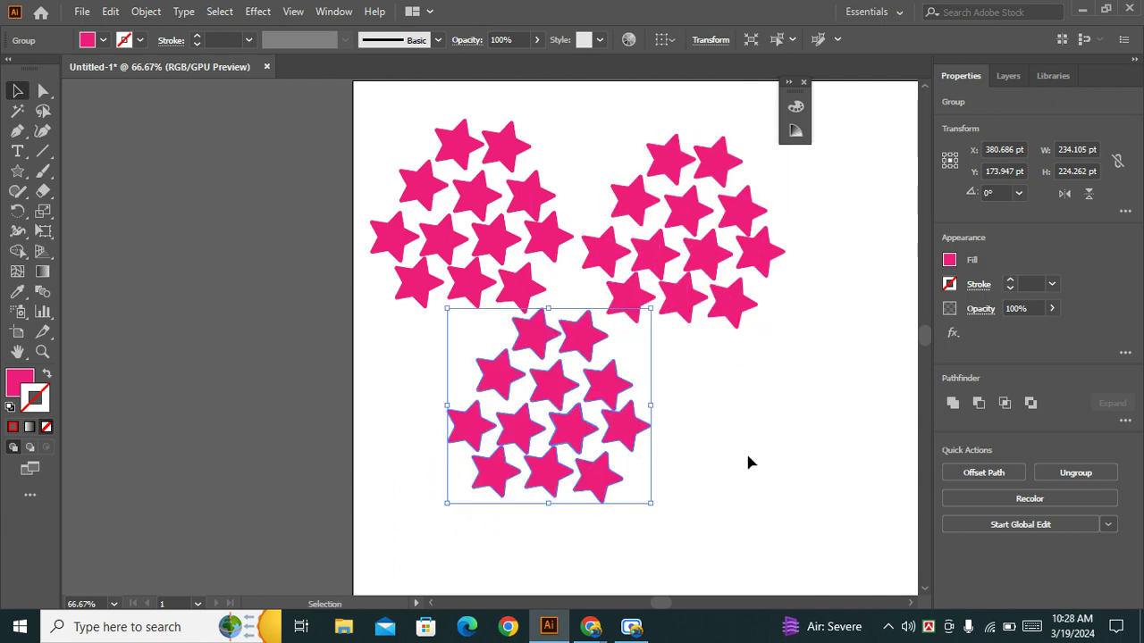
# Step: Group the three clusters into one 477.748 by 442.155 pt group and position it
pyautogui.moveTo(766, 461)
pyautogui.mouseDown()
pyautogui.moveTo(518, 294)
pyautogui.moveTo(592, 297)
pyautogui.mouseUp()
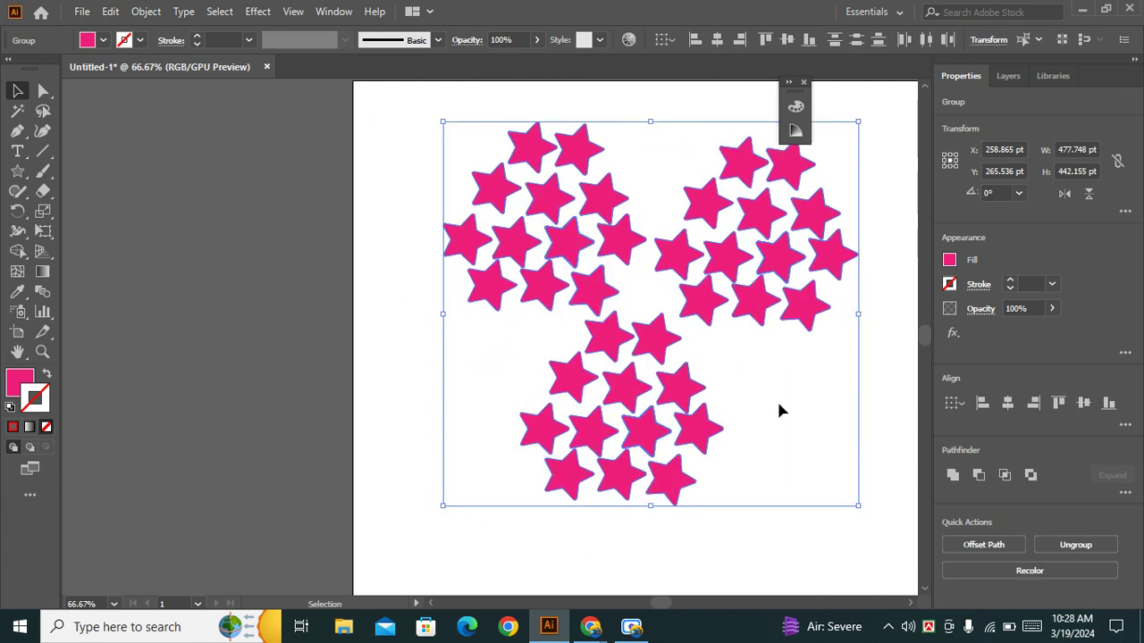
pyautogui.click(768, 393)
pyautogui.moveTo(790, 403); pyautogui.dragTo(743, 420)
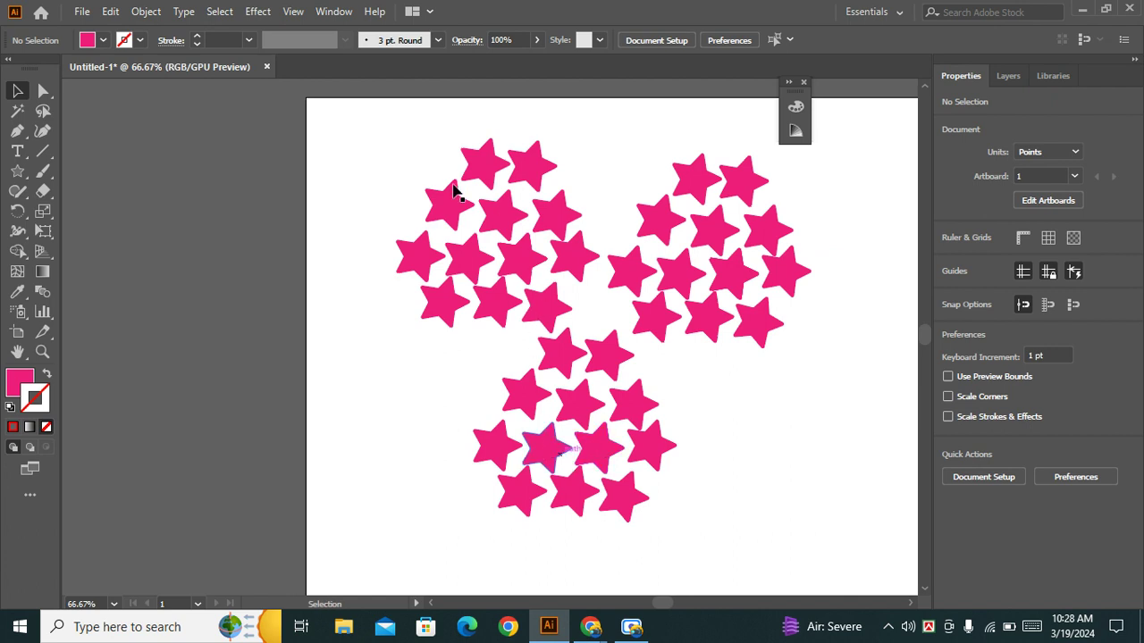
pyautogui.moveTo(389, 154)
pyautogui.mouseDown()
pyautogui.moveTo(656, 388)
pyautogui.moveTo(797, 474)
pyautogui.mouseUp()
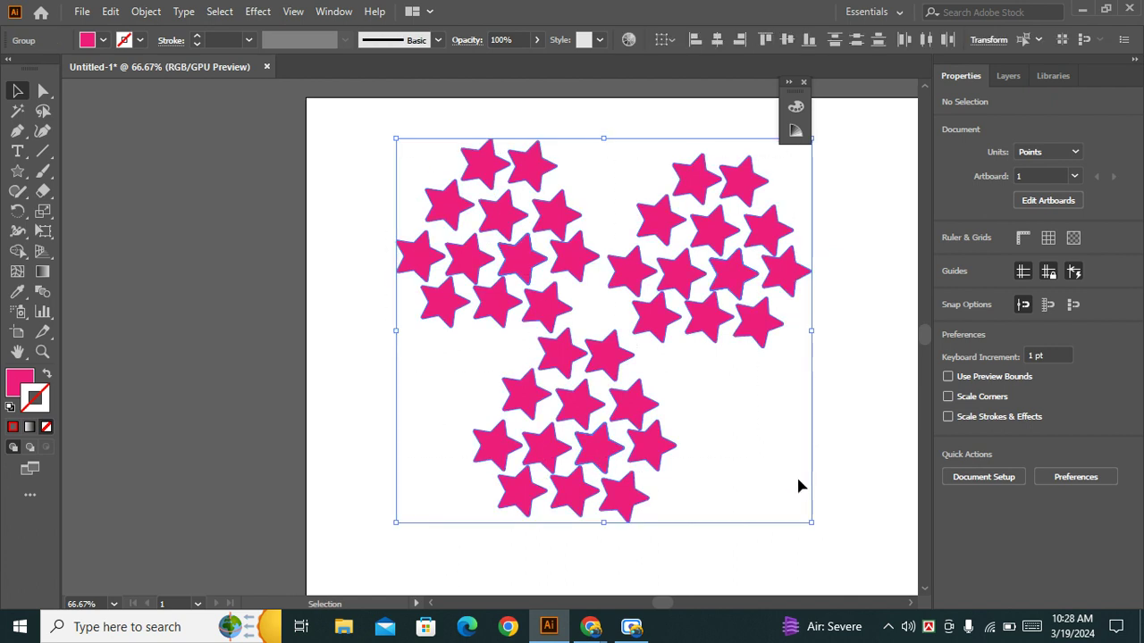
pyautogui.press('ctrl')
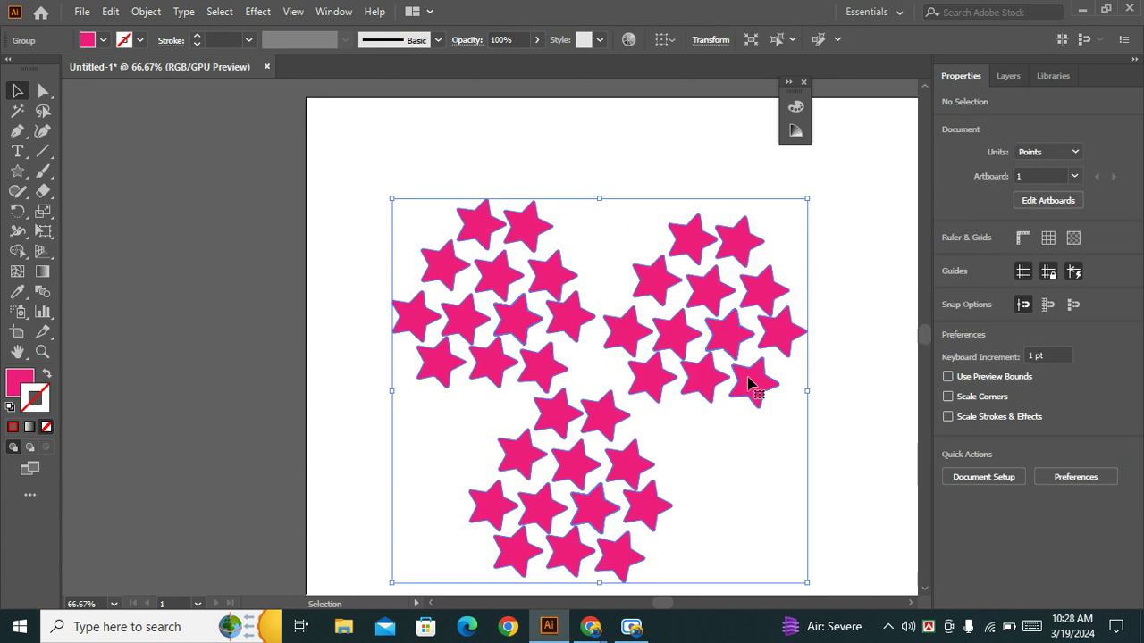
pyautogui.moveTo(758, 329); pyautogui.dragTo(755, 332)
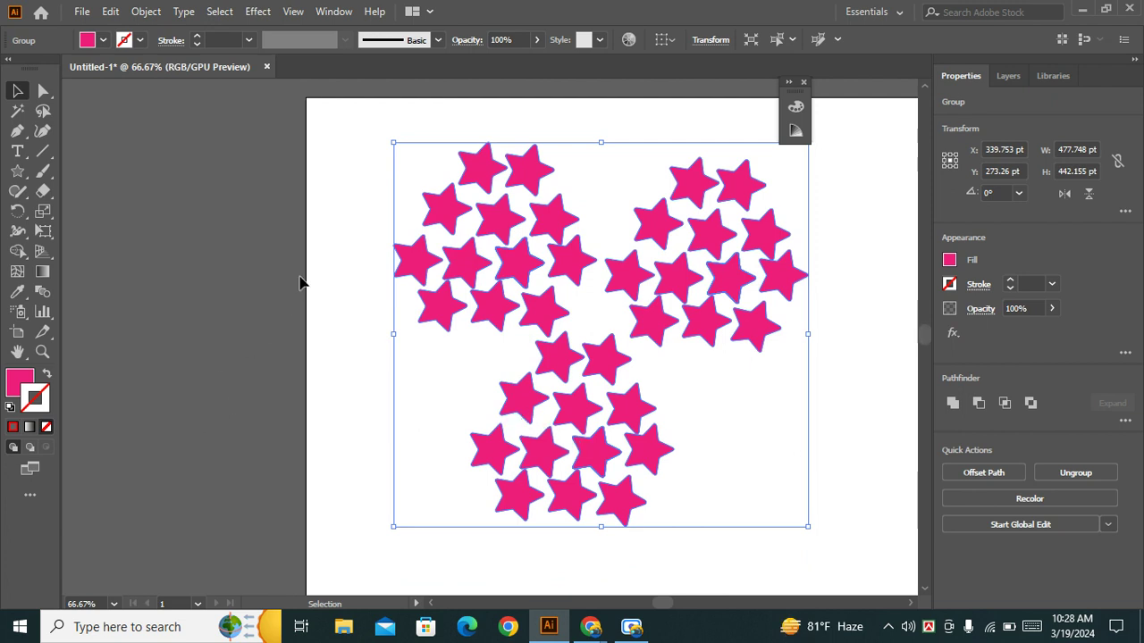
pyautogui.click(343, 238)
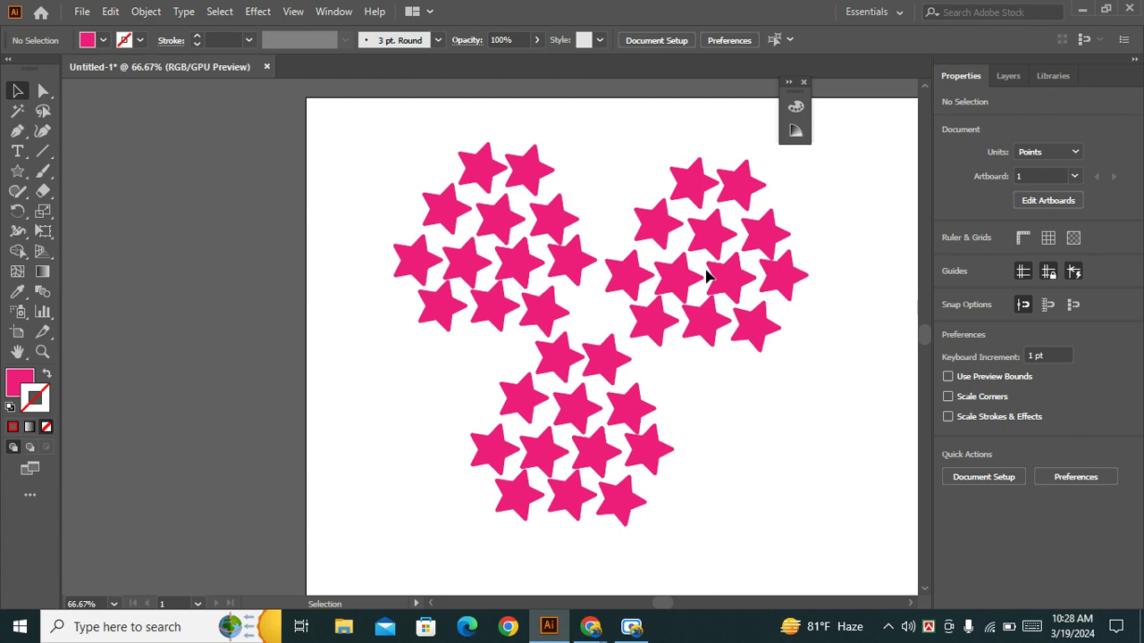
# Step: Try a brown fill on the star group, then restore its pink fill
pyautogui.click(482, 170)
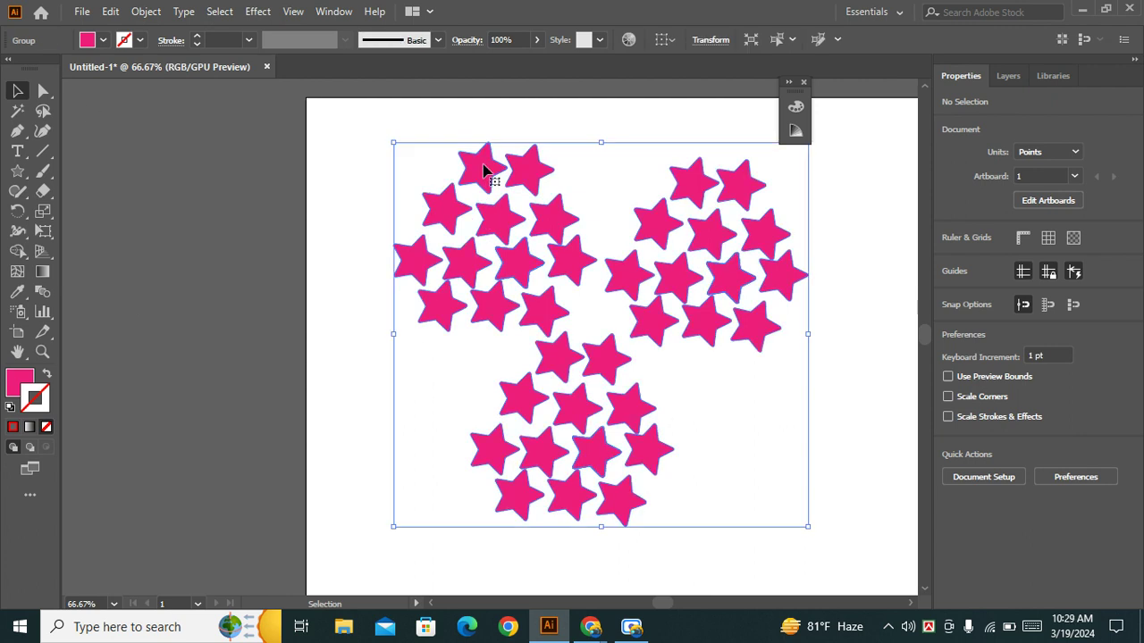
pyautogui.click(103, 39)
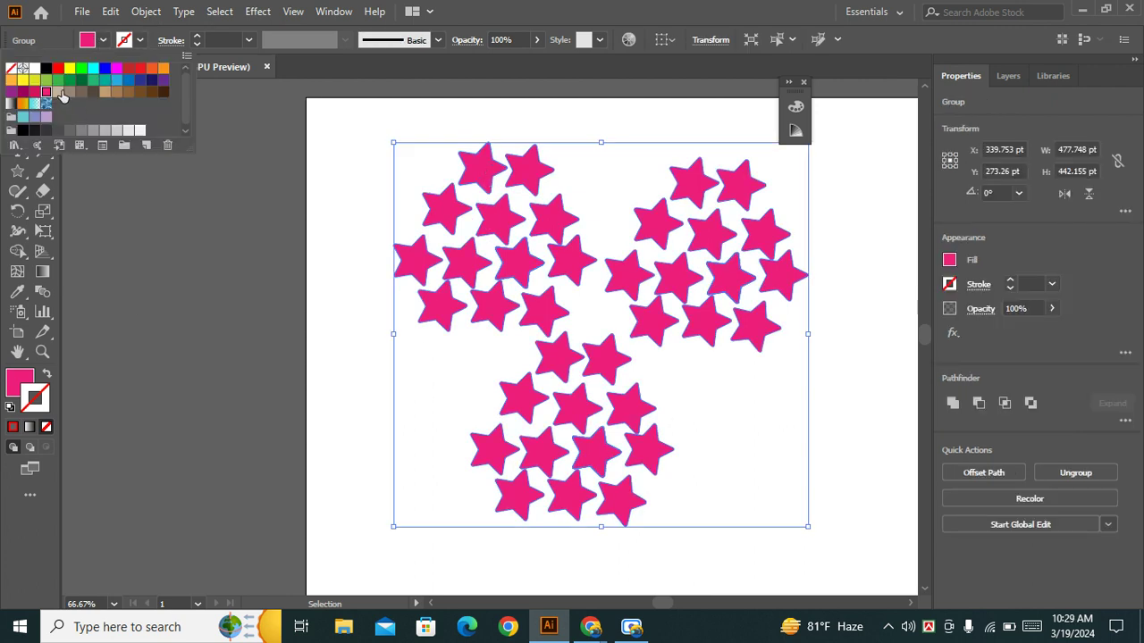
pyautogui.click(70, 92)
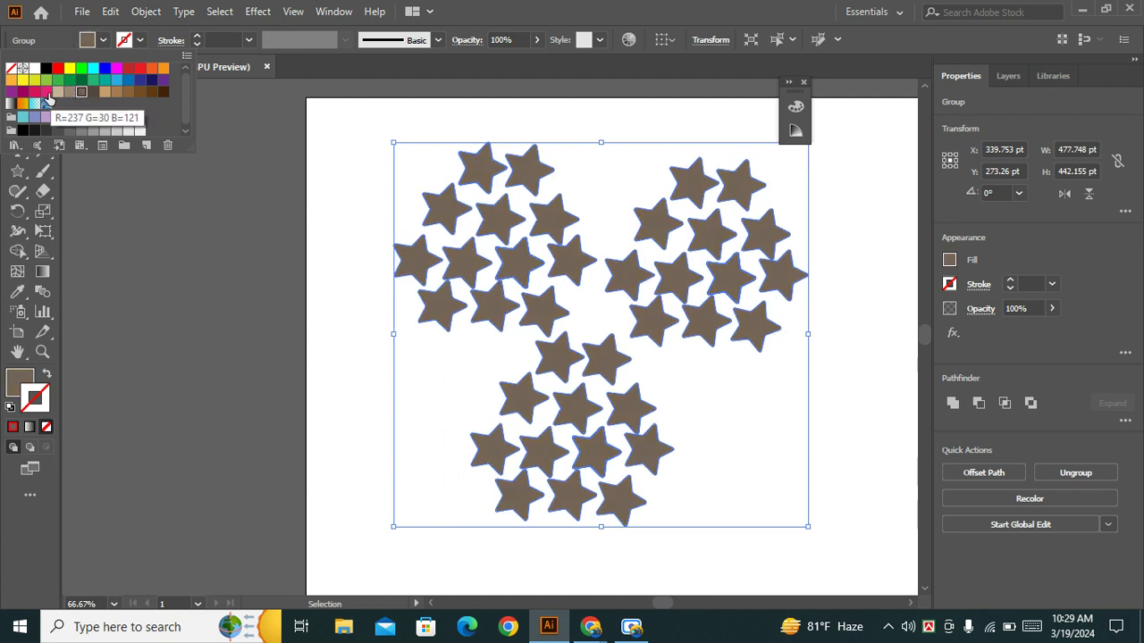
pyautogui.click(48, 95)
pyautogui.click(285, 197)
pyautogui.click(341, 252)
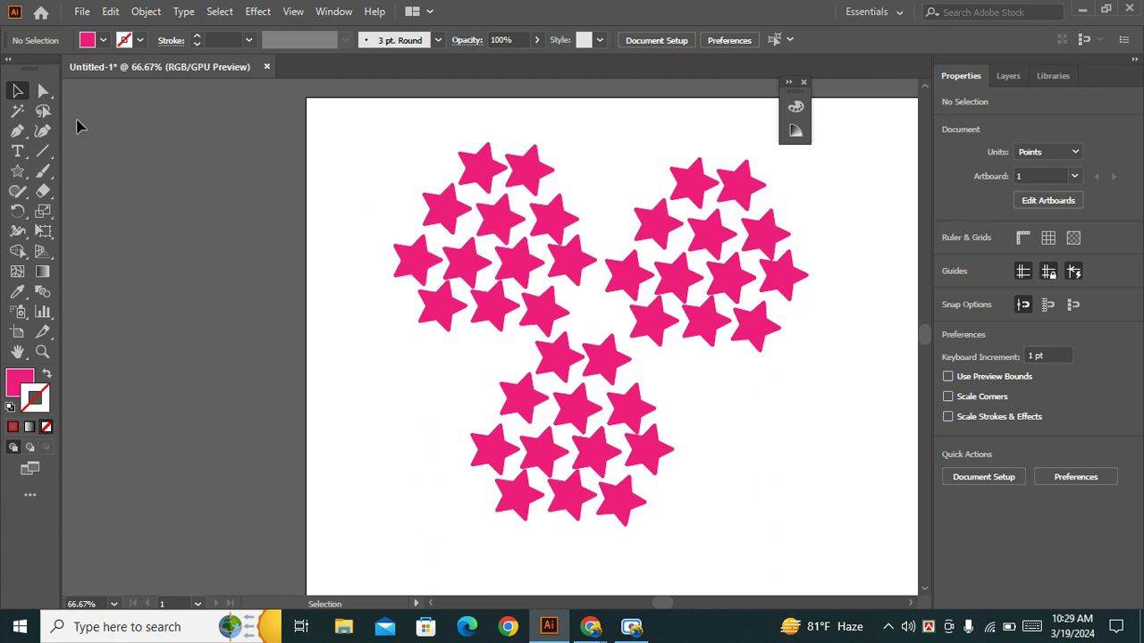
# Step: With Group Selection, fill two stars in the upper-left cluster orange
pyautogui.rightClick(43, 91)
pyautogui.click(132, 111)
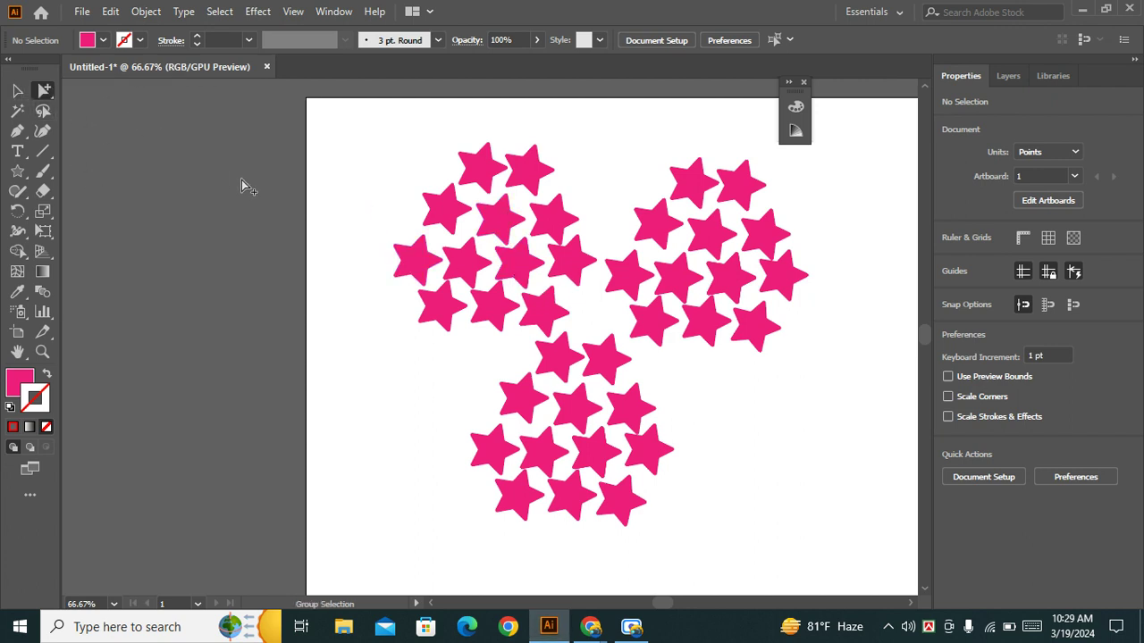
pyautogui.click(518, 260)
pyautogui.click(514, 228)
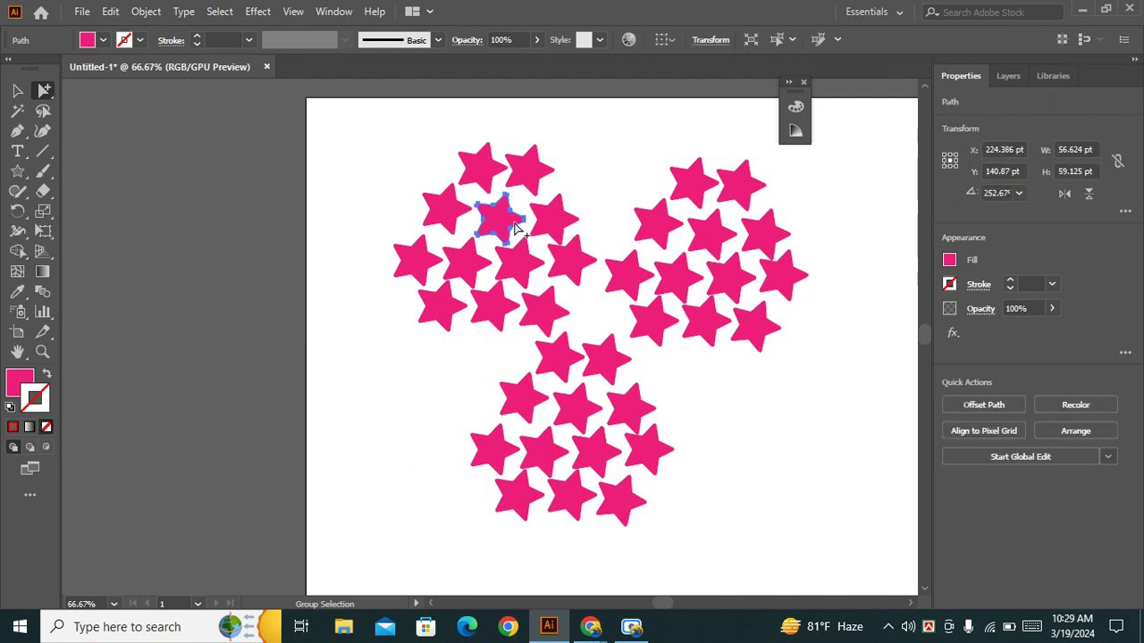
pyautogui.click(100, 41)
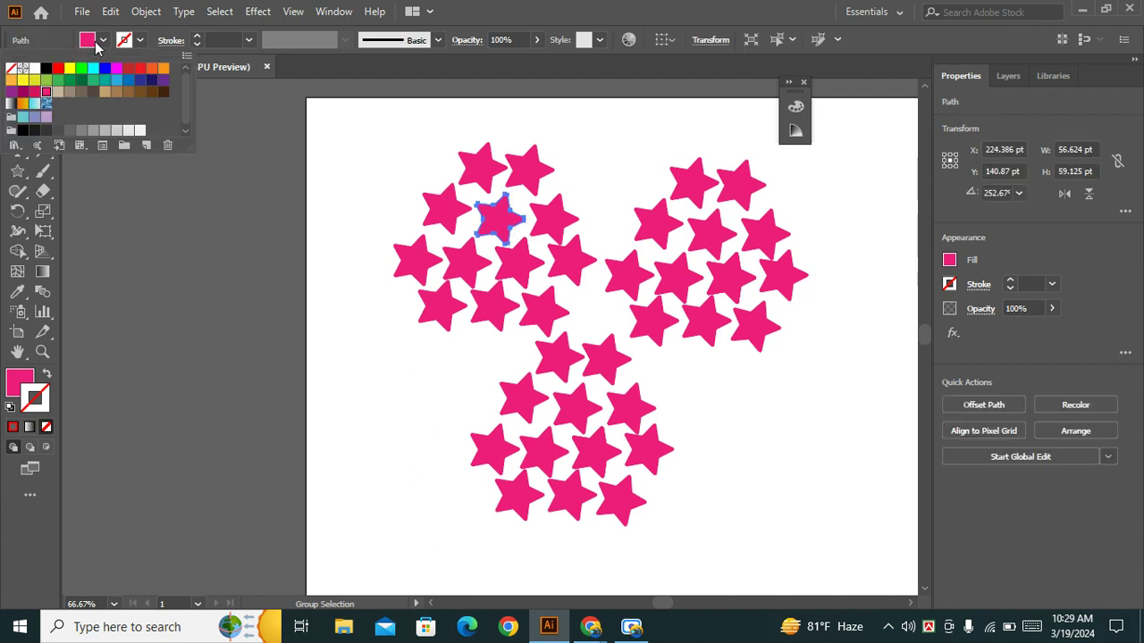
pyautogui.click(163, 68)
pyautogui.click(508, 272)
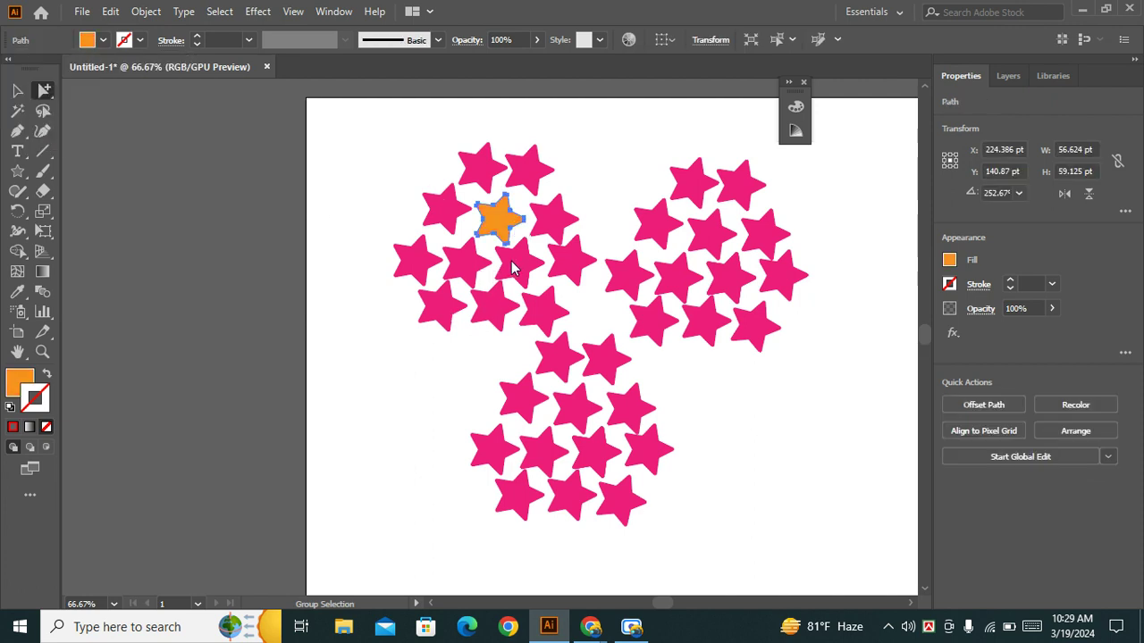
pyautogui.click(100, 45)
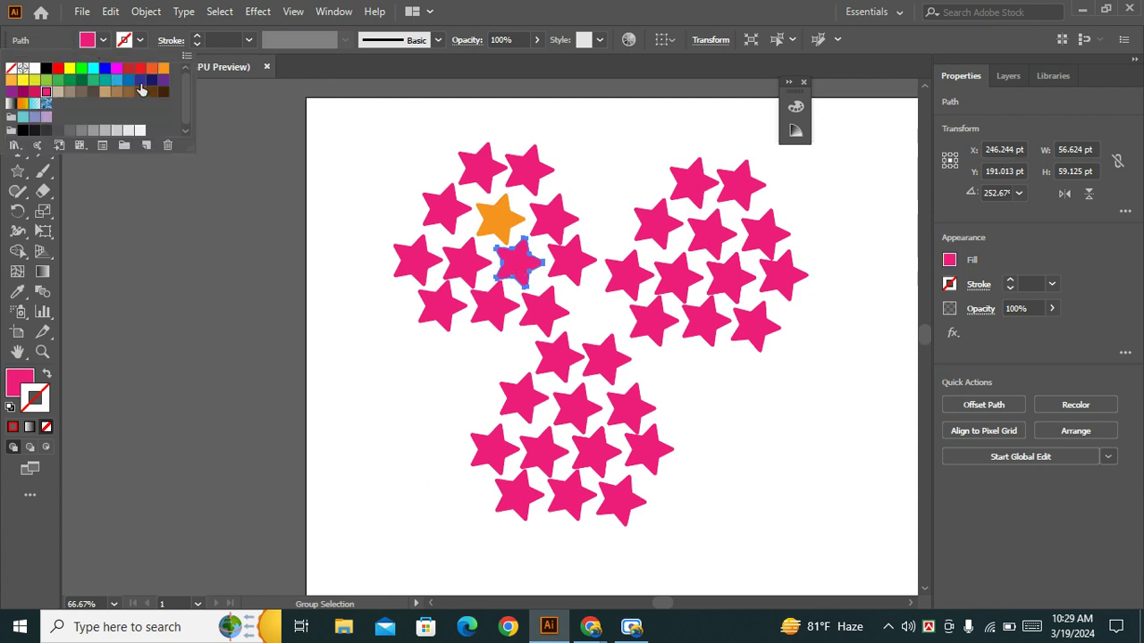
pyautogui.click(163, 68)
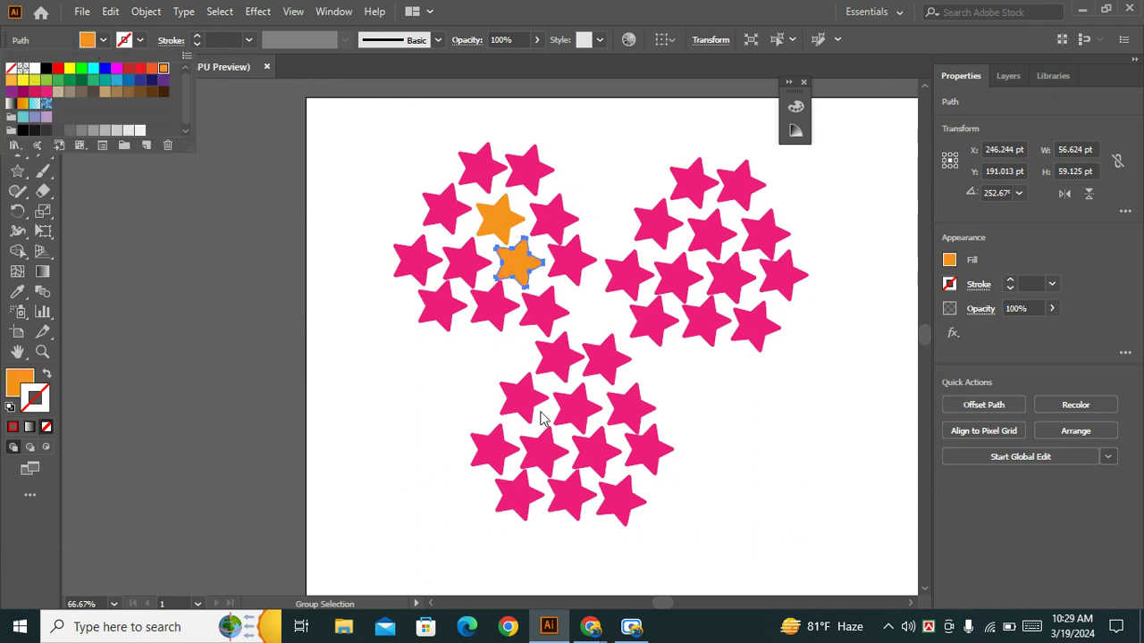
# Step: Fill two stars each in the bottom and right clusters orange
pyautogui.click(570, 409)
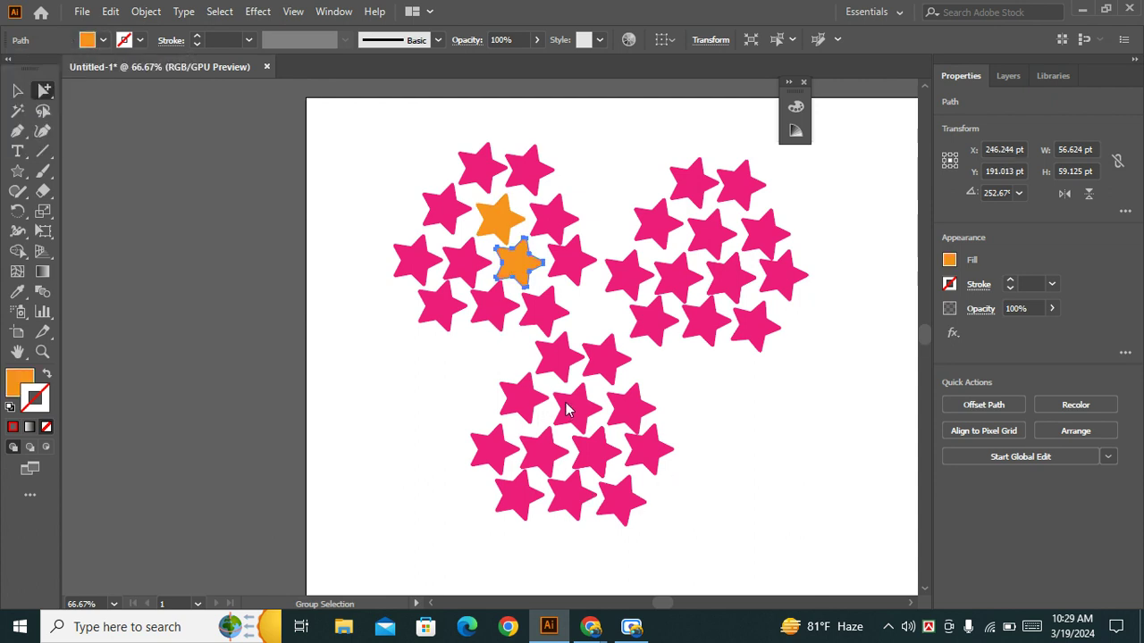
pyautogui.keyDown('shift'); pyautogui.click(593, 461); pyautogui.keyUp('shift')
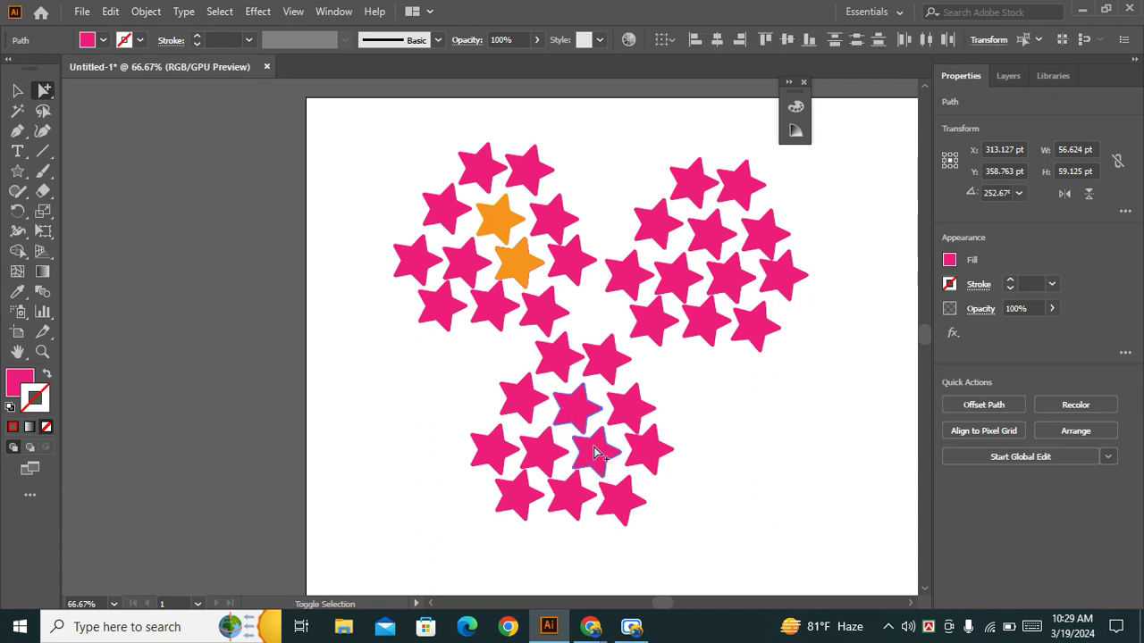
pyautogui.keyDown('shift'); pyautogui.click(710, 236); pyautogui.keyUp('shift')
pyautogui.keyDown('shift'); pyautogui.click(731, 277); pyautogui.keyUp('shift')
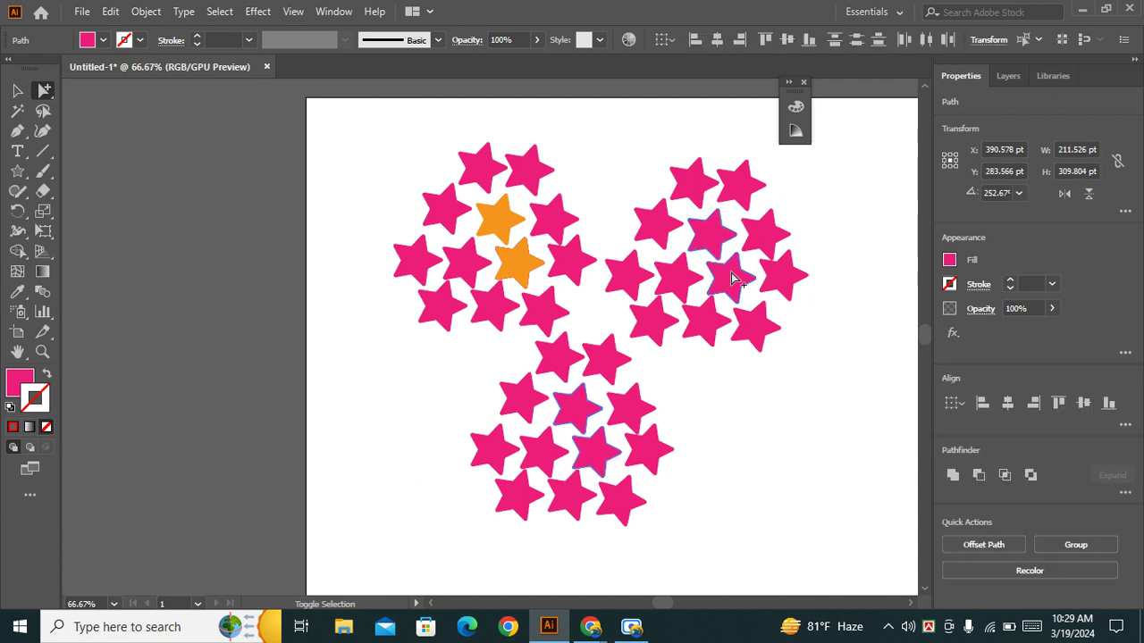
pyautogui.click(103, 41)
pyautogui.click(162, 69)
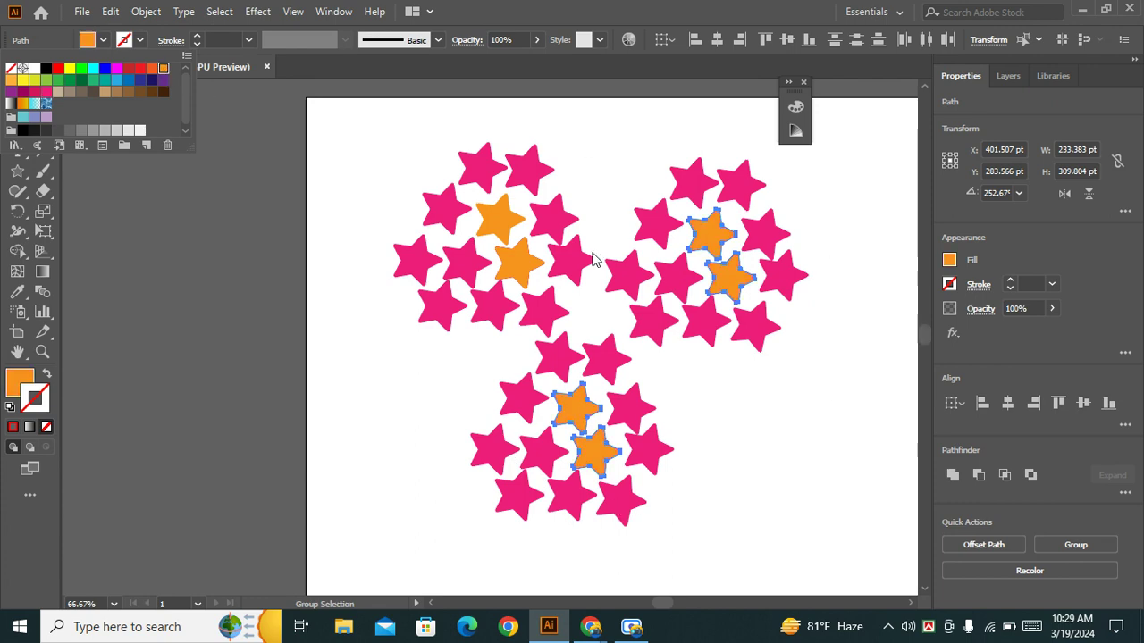
pyautogui.click(373, 381)
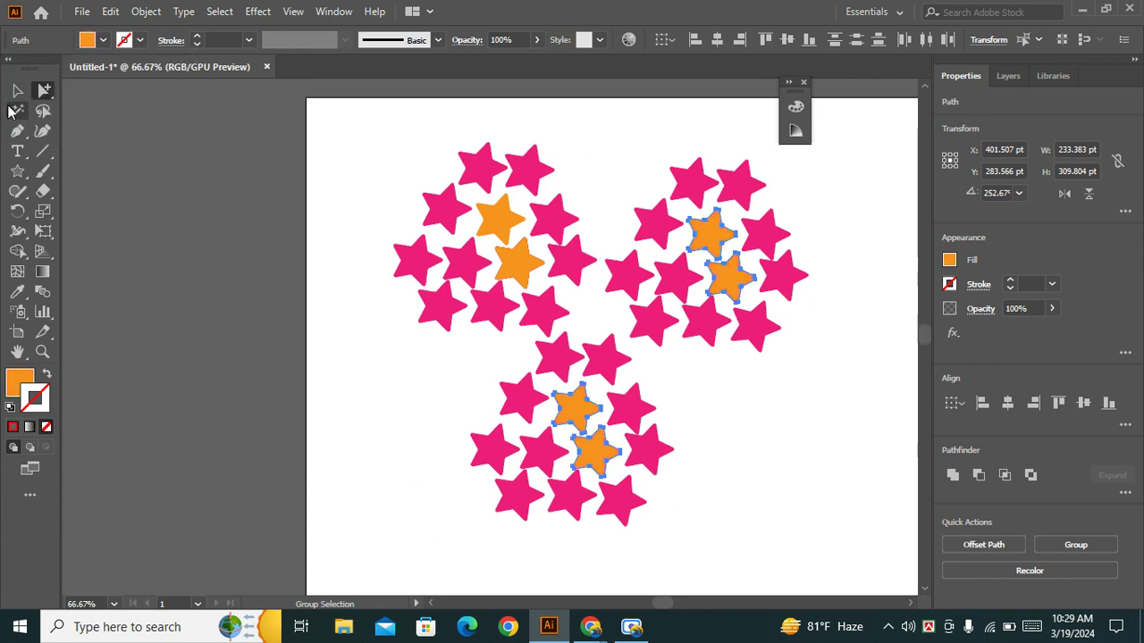
# Step: Move the whole three-cluster arrangement slightly to the right
pyautogui.click(17, 90)
pyautogui.click(355, 436)
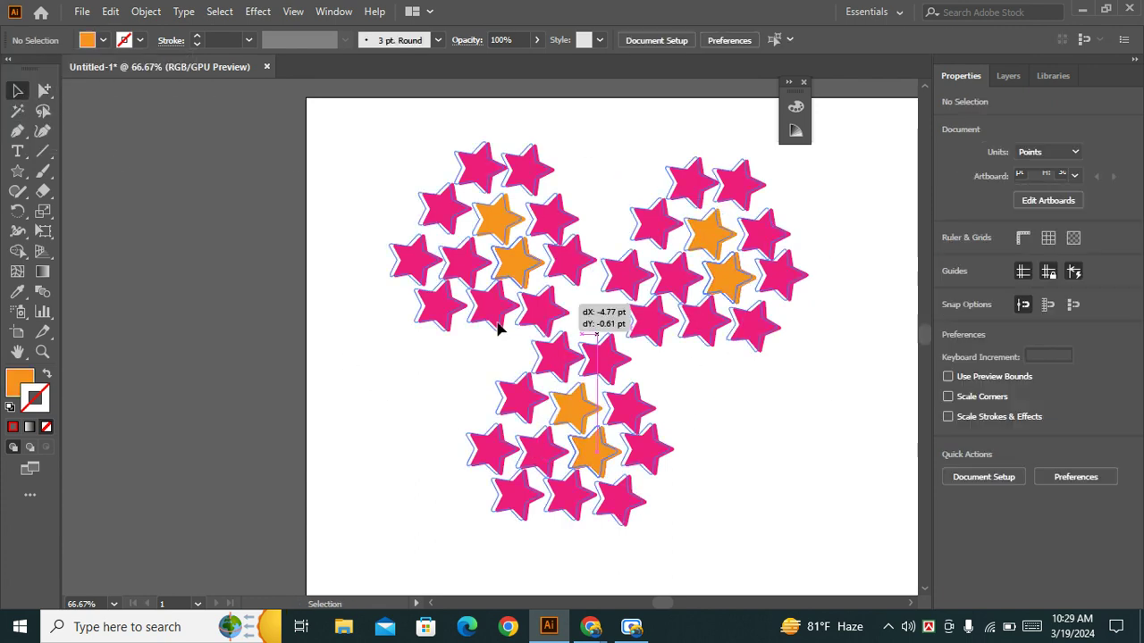
pyautogui.hotkey('ctrl', 'z')
pyautogui.hotkey('ctrl', 'z')
pyautogui.moveTo(525, 329); pyautogui.dragTo(538, 329)
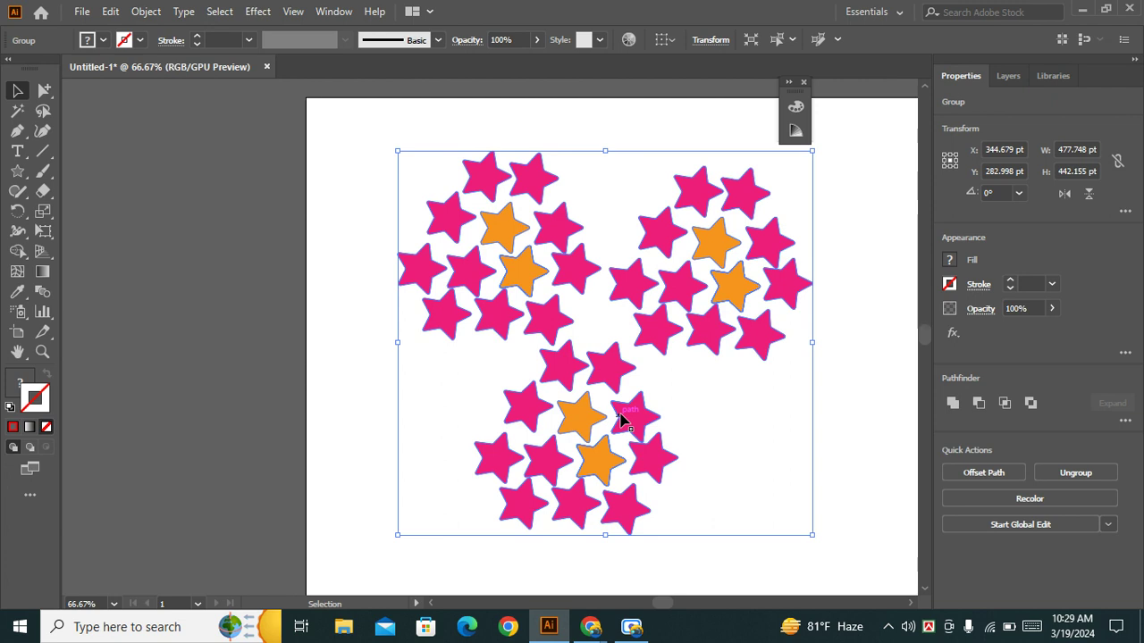
pyautogui.click(757, 438)
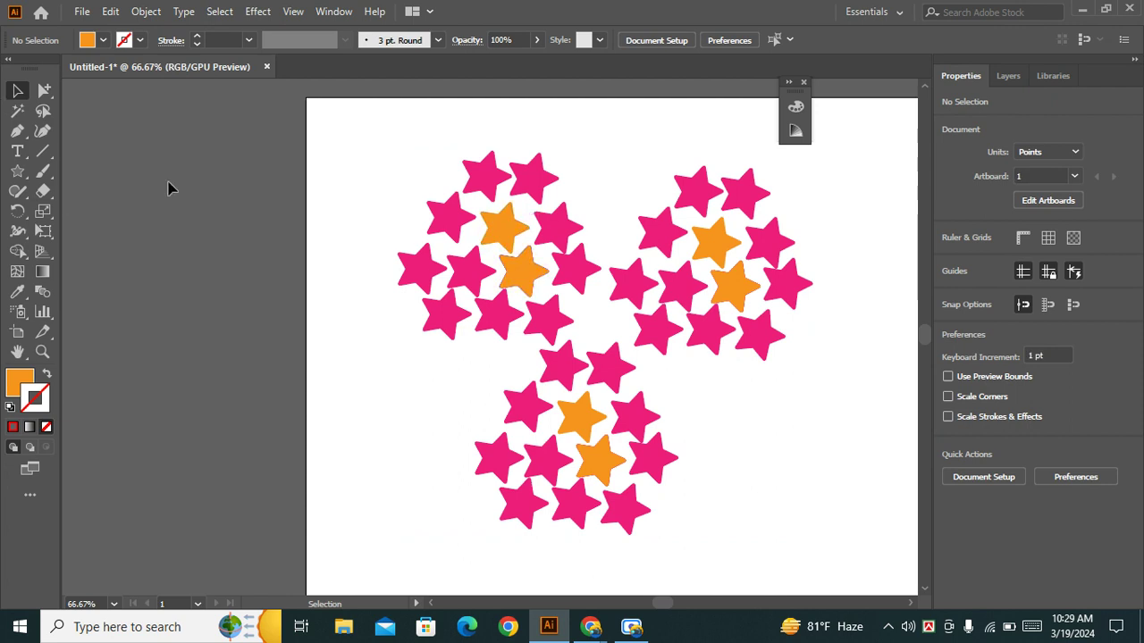
# Step: Delete the top-left cluster's two orange stars, then undo both deletions to restore them
pyautogui.click(514, 230)
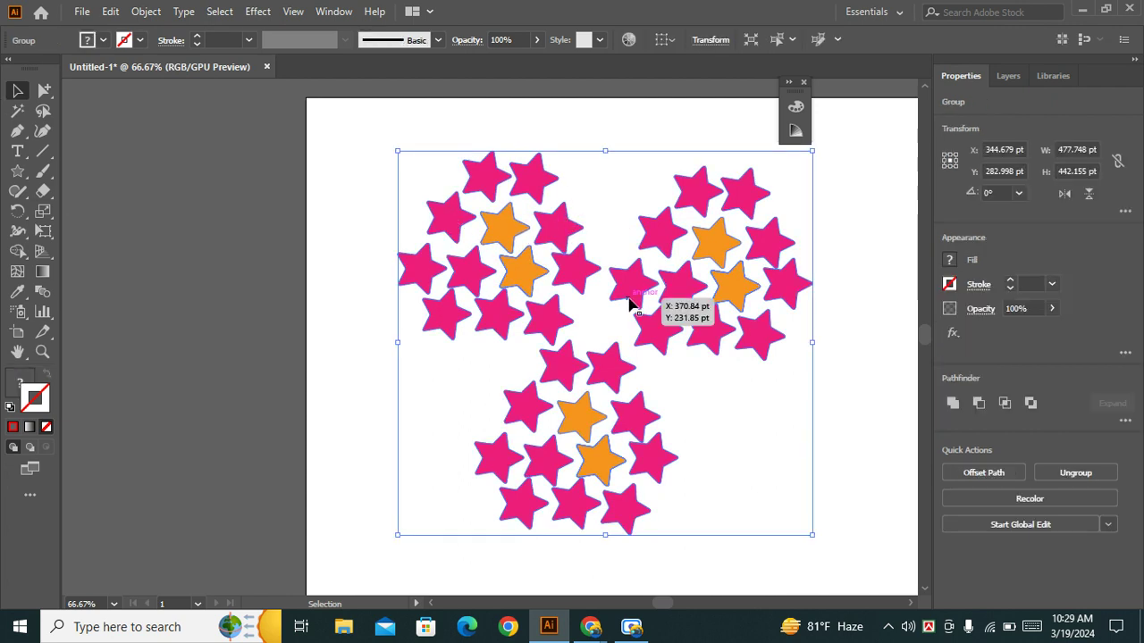
pyautogui.click(44, 90)
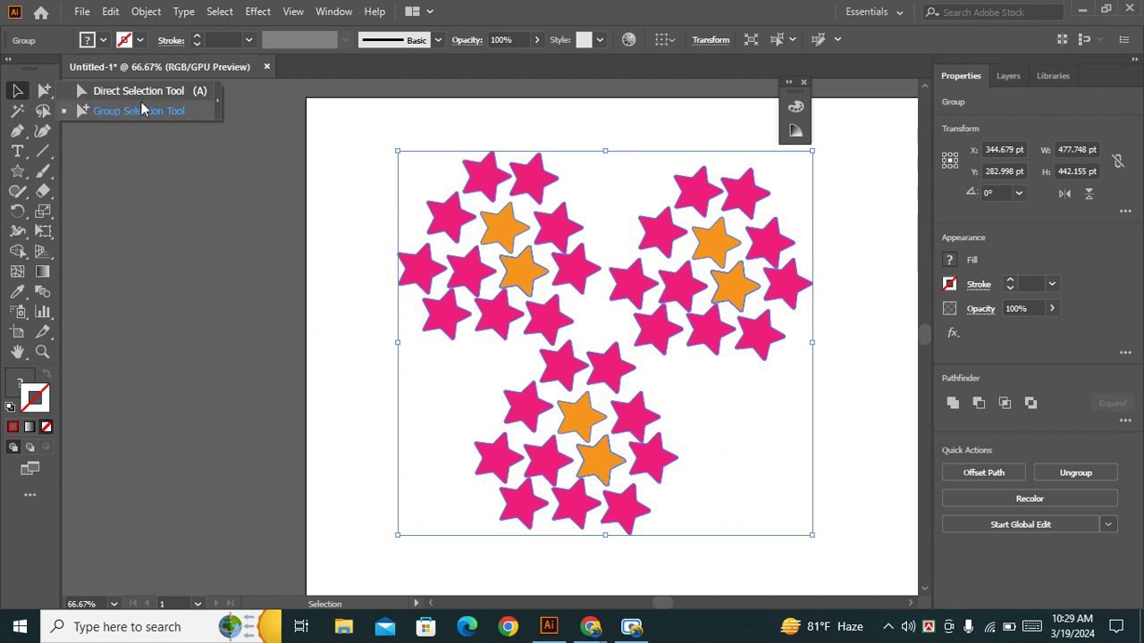
pyautogui.click(112, 108)
pyautogui.click(369, 204)
pyautogui.click(527, 282)
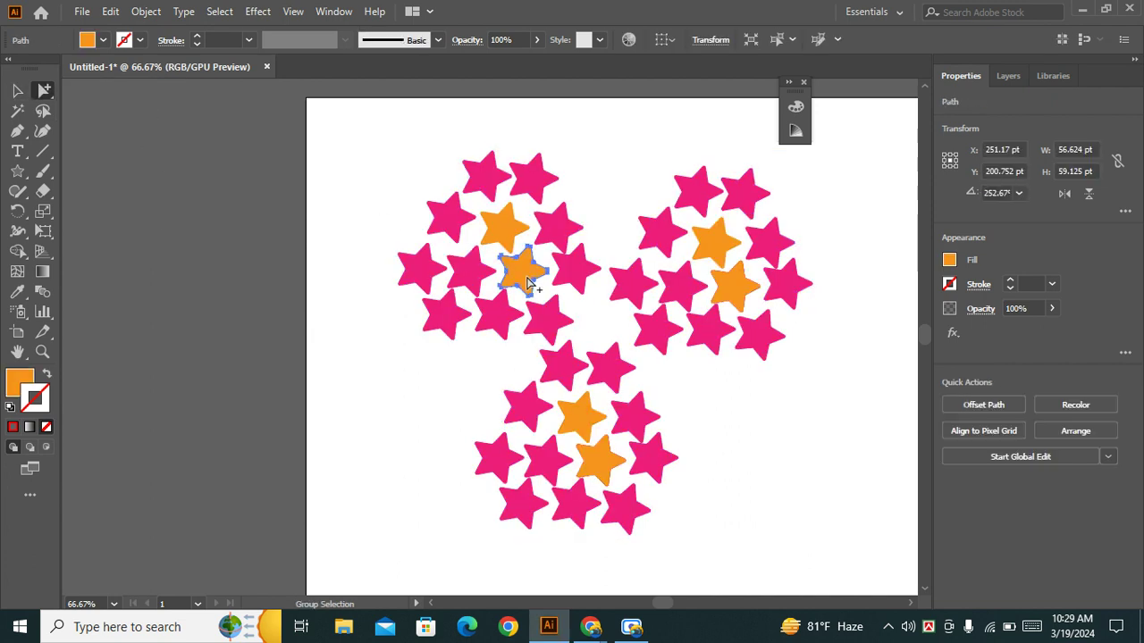
pyautogui.press('Delete')
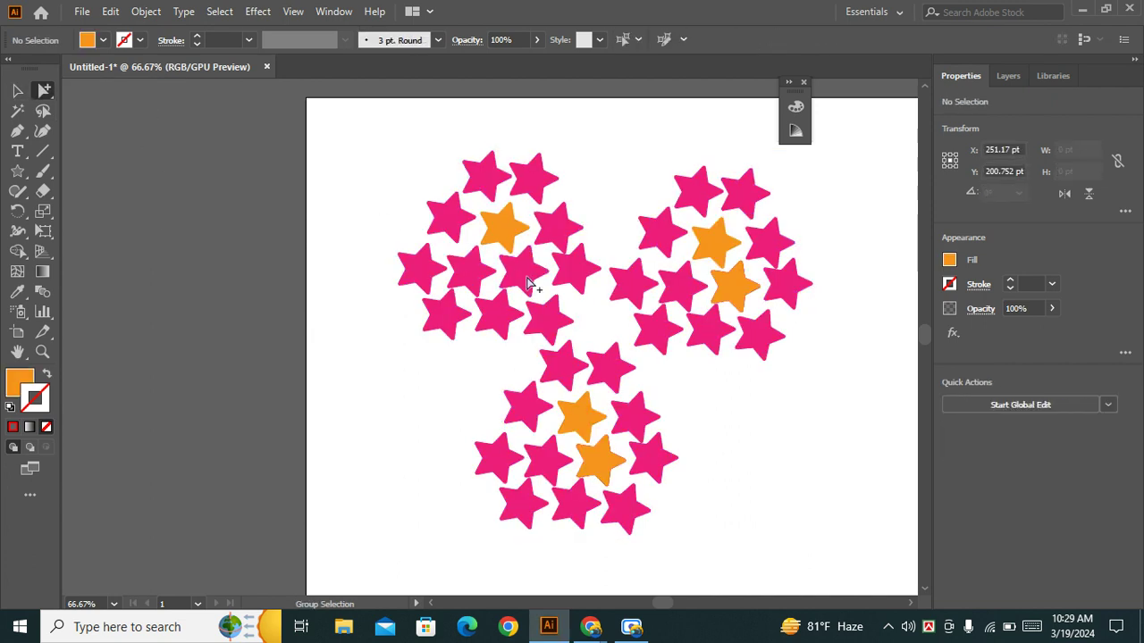
pyautogui.click(504, 238)
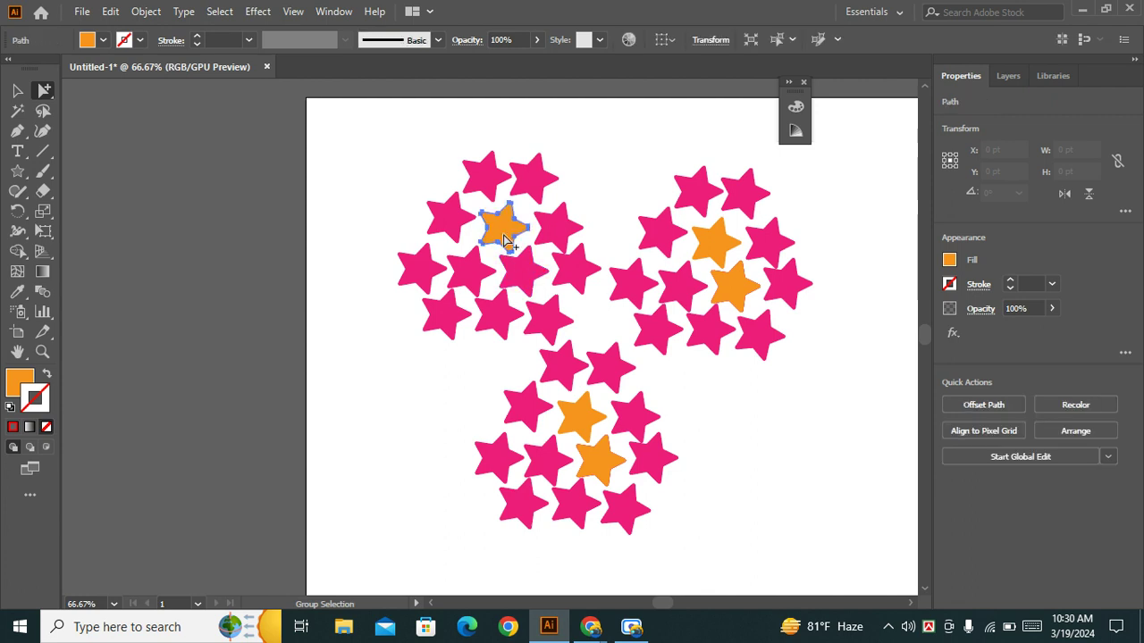
pyautogui.press('Delete')
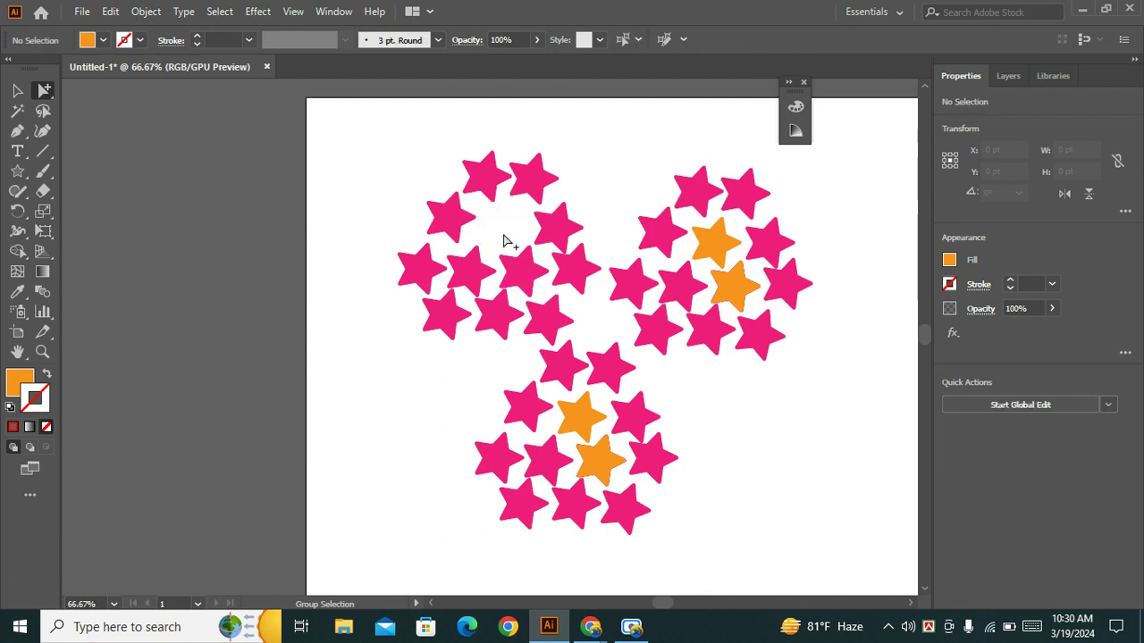
pyautogui.hotkey('ctrl', 'z')
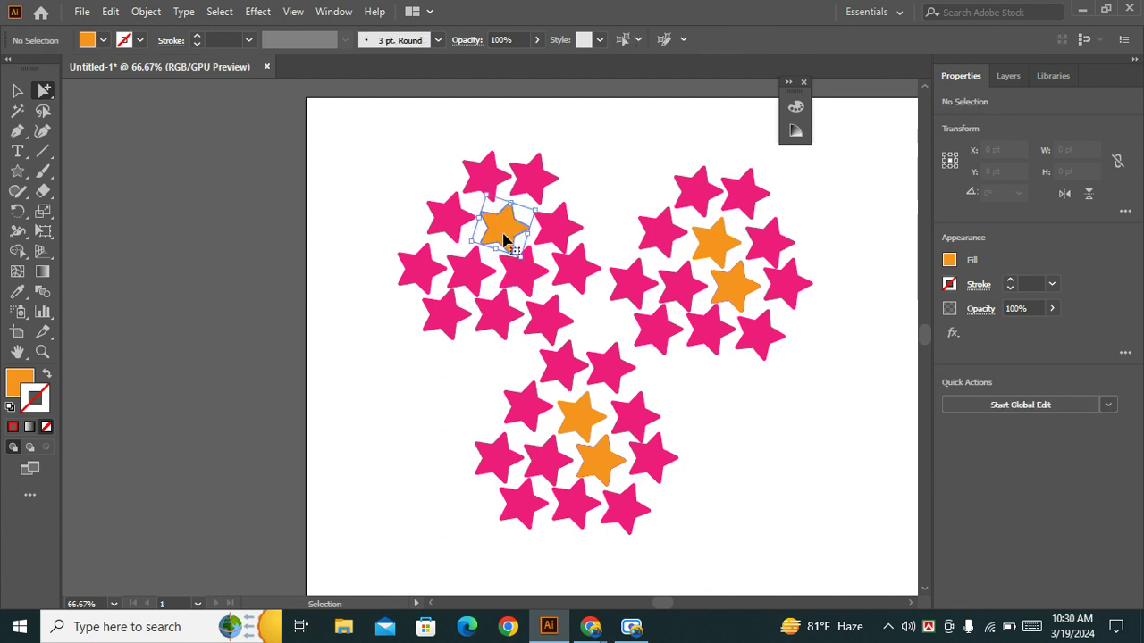
pyautogui.hotkey('ctrl', 'z')
pyautogui.click(17, 90)
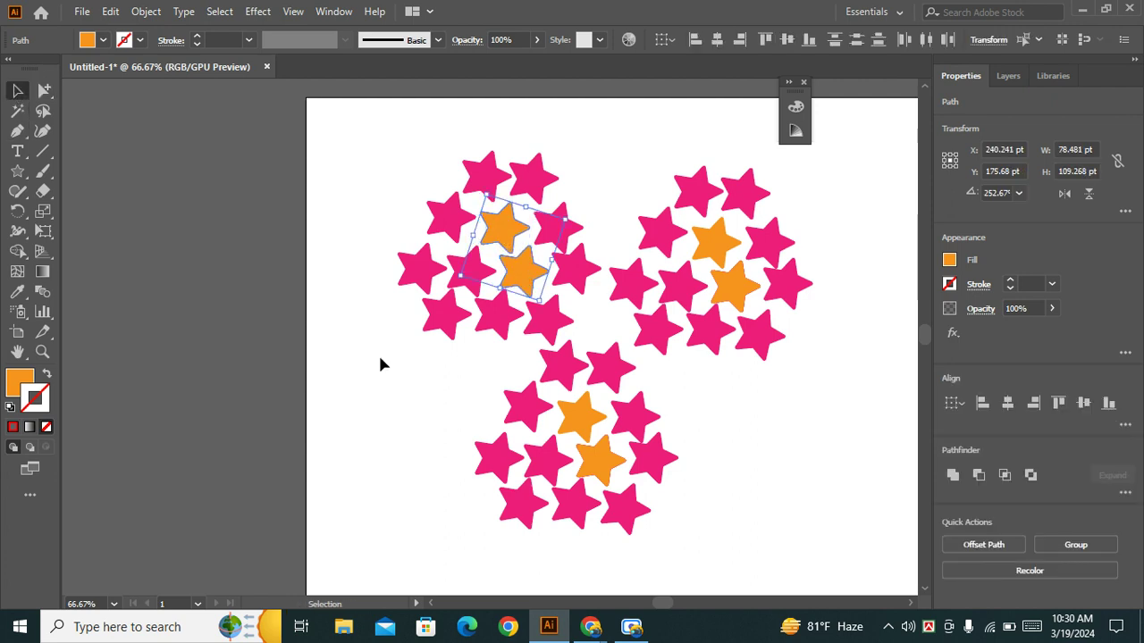
pyautogui.click(421, 455)
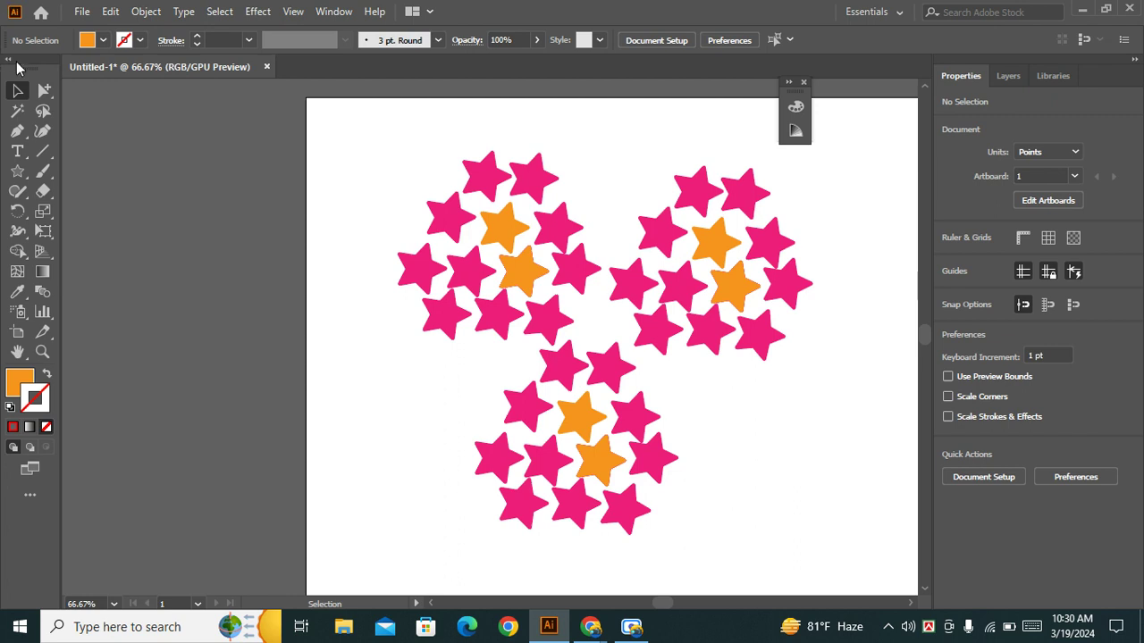
# Step: Drag orange stars from the clusters into the left, right and top gaps between them
pyautogui.click(44, 90)
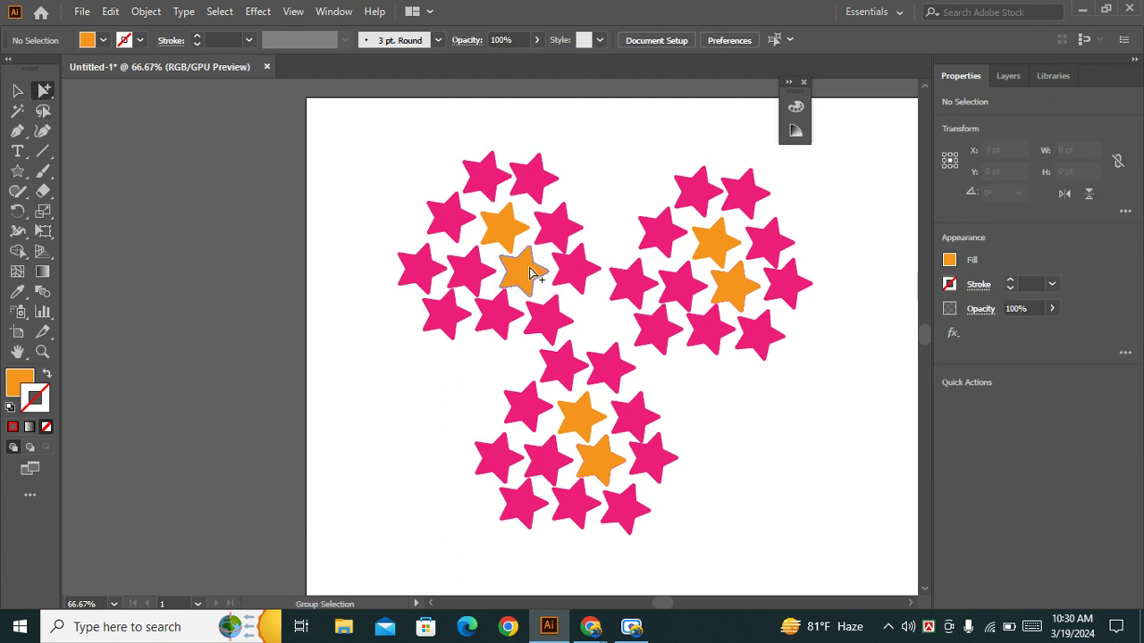
pyautogui.moveTo(520, 271); pyautogui.dragTo(713, 445)
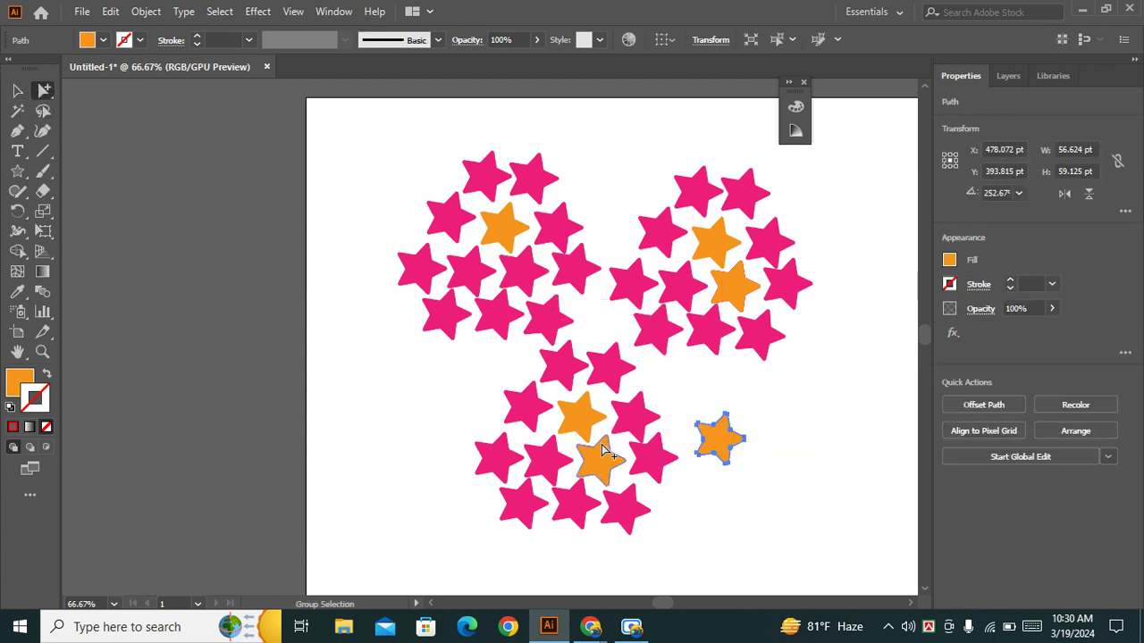
pyautogui.moveTo(591, 459)
pyautogui.mouseDown()
pyautogui.moveTo(474, 352)
pyautogui.moveTo(472, 363)
pyautogui.mouseUp()
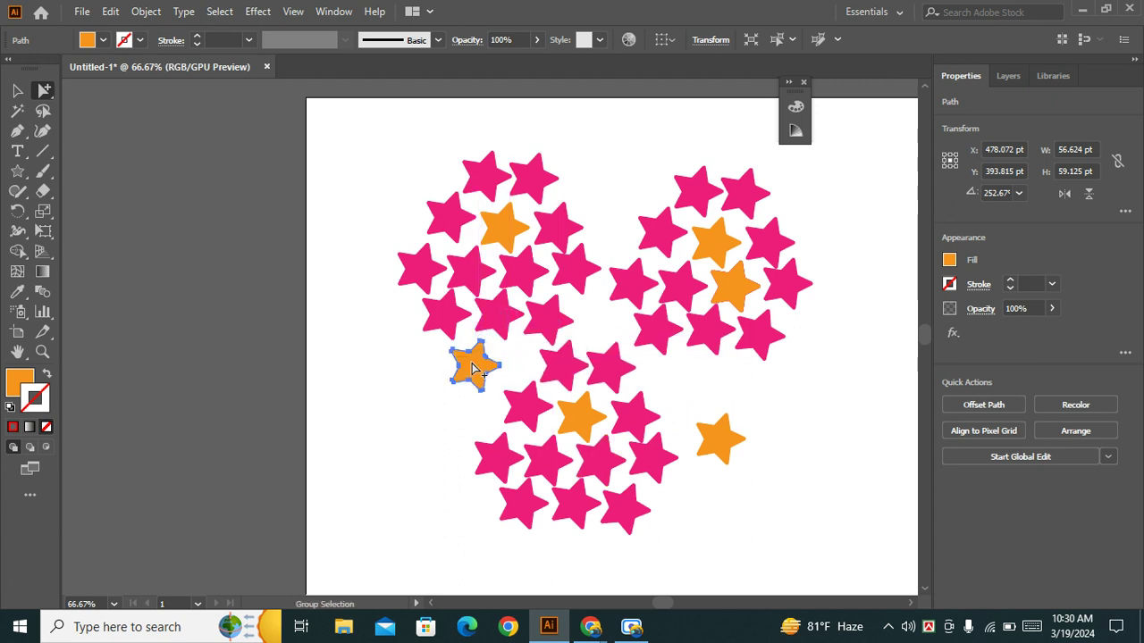
pyautogui.moveTo(721, 440); pyautogui.dragTo(687, 379)
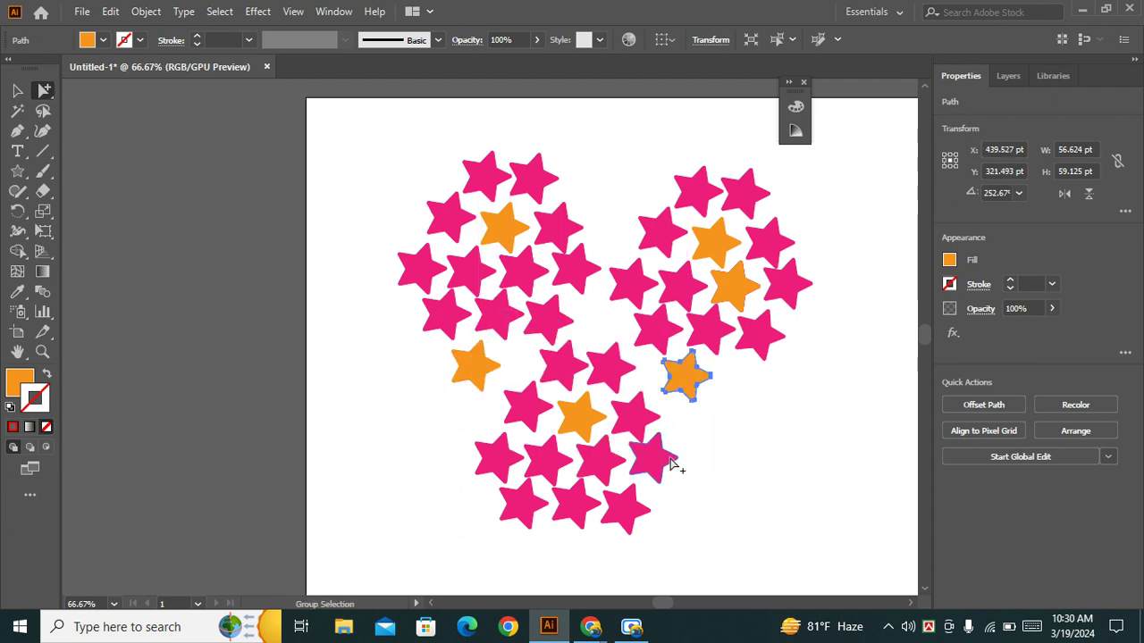
pyautogui.click(738, 465)
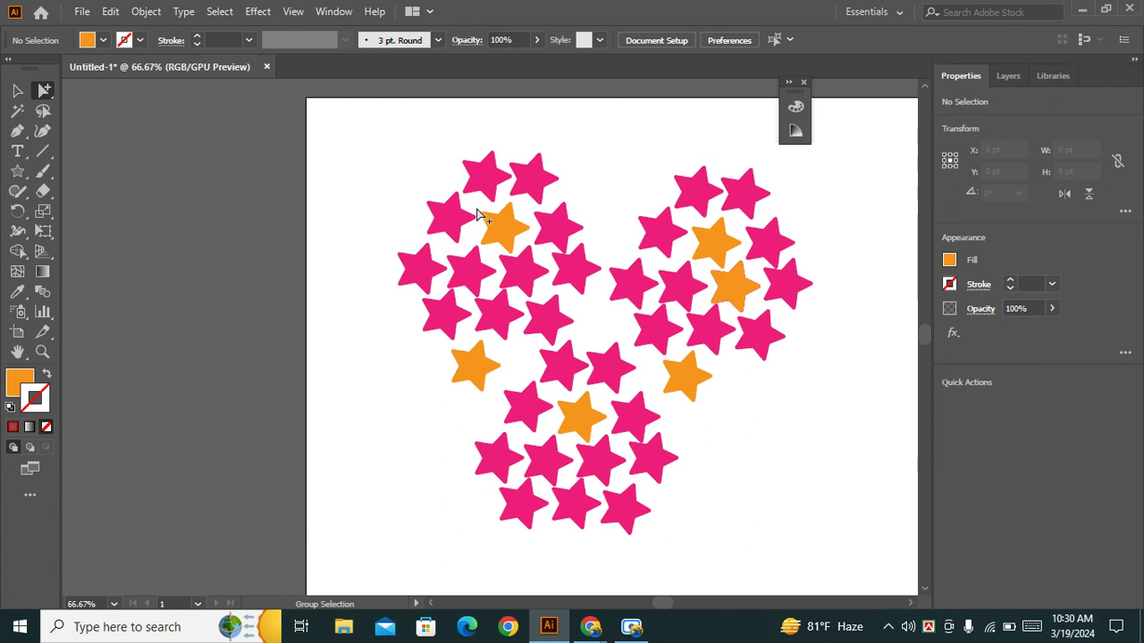
pyautogui.moveTo(727, 286)
pyautogui.mouseDown()
pyautogui.moveTo(607, 207)
pyautogui.moveTo(618, 208)
pyautogui.mouseUp()
pyautogui.click(786, 473)
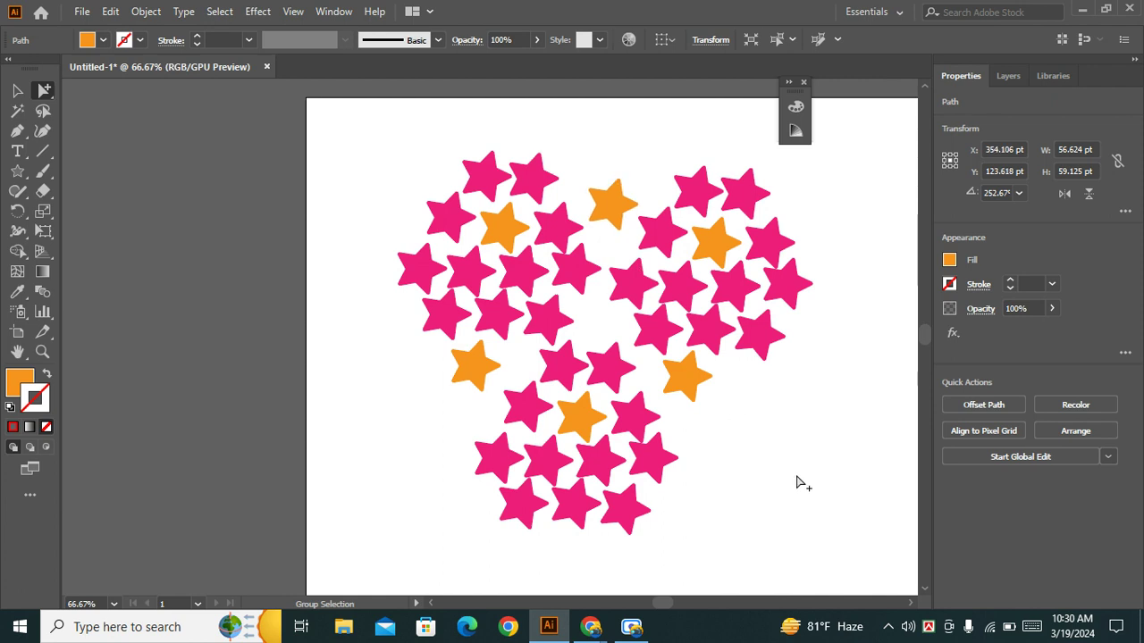
pyautogui.click(19, 92)
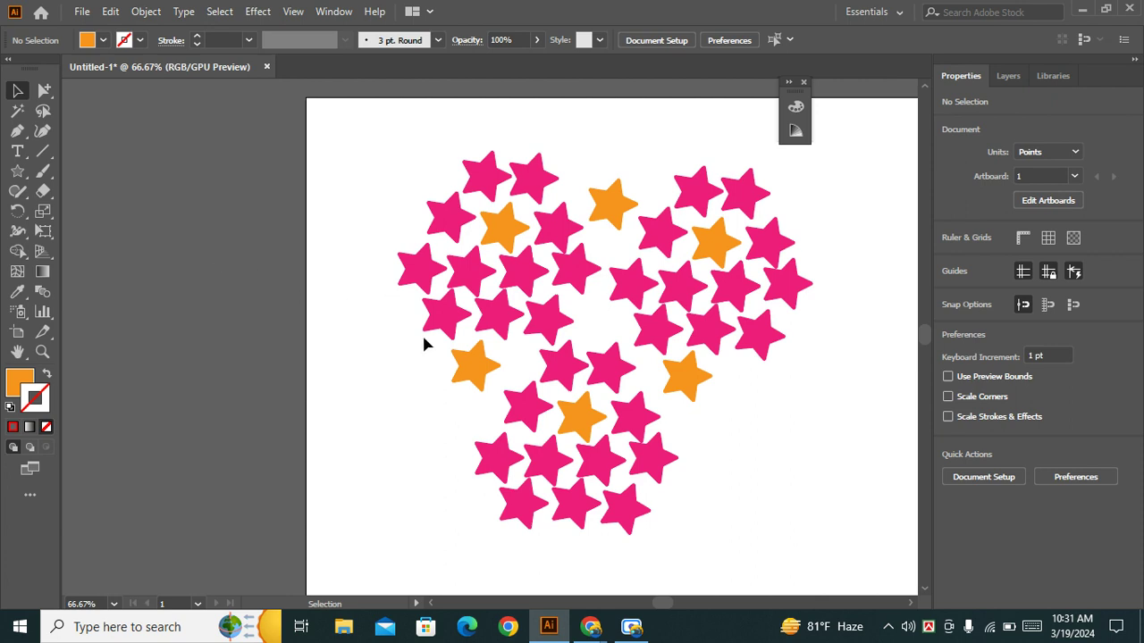
# Step: Make two copies of the star arrangement off the artboard, above and to the right
pyautogui.keyDown('alt'); pyautogui.scroll(-2, 590, 407); pyautogui.keyUp('alt')
pyautogui.moveTo(739, 527); pyautogui.dragTo(494, 285)
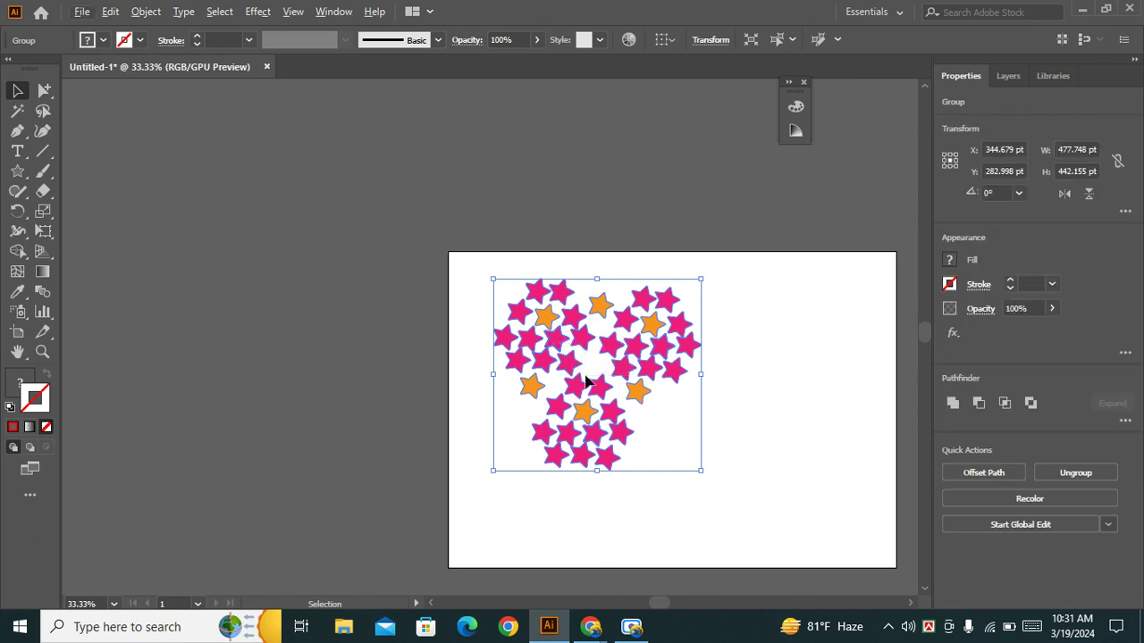
pyautogui.moveTo(585, 382)
pyautogui.mouseDown()
pyautogui.moveTo(668, 419)
pyautogui.moveTo(331, 383)
pyautogui.moveTo(679, 134)
pyautogui.mouseUp()
pyautogui.hscroll(3, 613, 401)
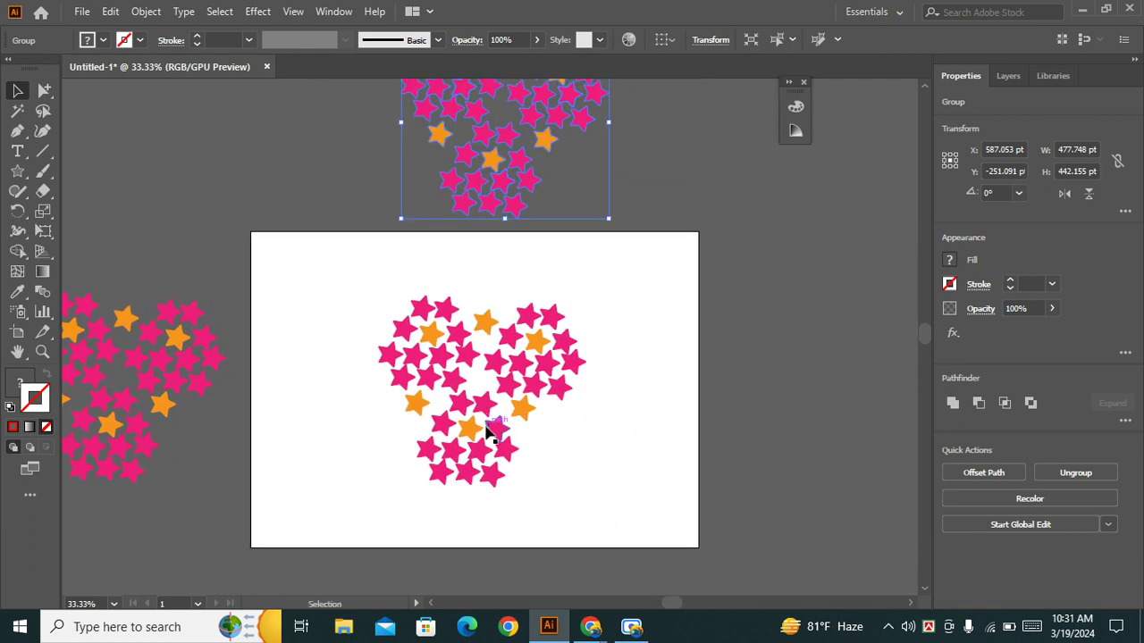
pyautogui.moveTo(487, 433)
pyautogui.mouseDown()
pyautogui.moveTo(473, 404)
pyautogui.moveTo(663, 401)
pyautogui.mouseUp()
pyautogui.scroll(-2, 473, 404)
pyautogui.scroll(1, 492, 384)
pyautogui.scroll(1, 590, 414)
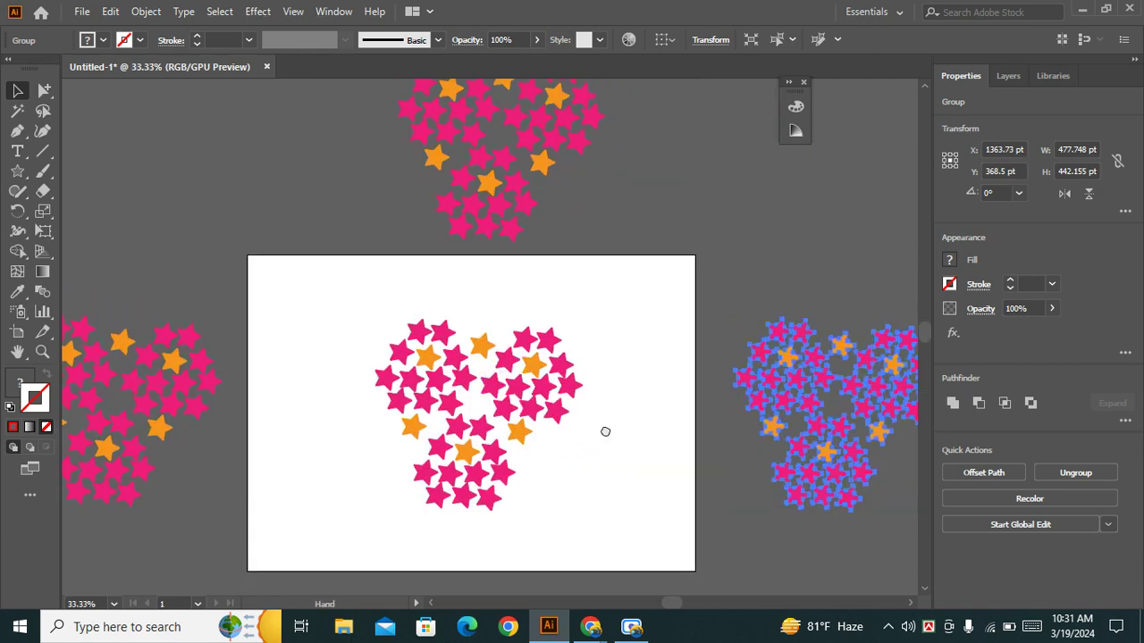
pyautogui.moveTo(605, 432); pyautogui.dragTo(622, 408)
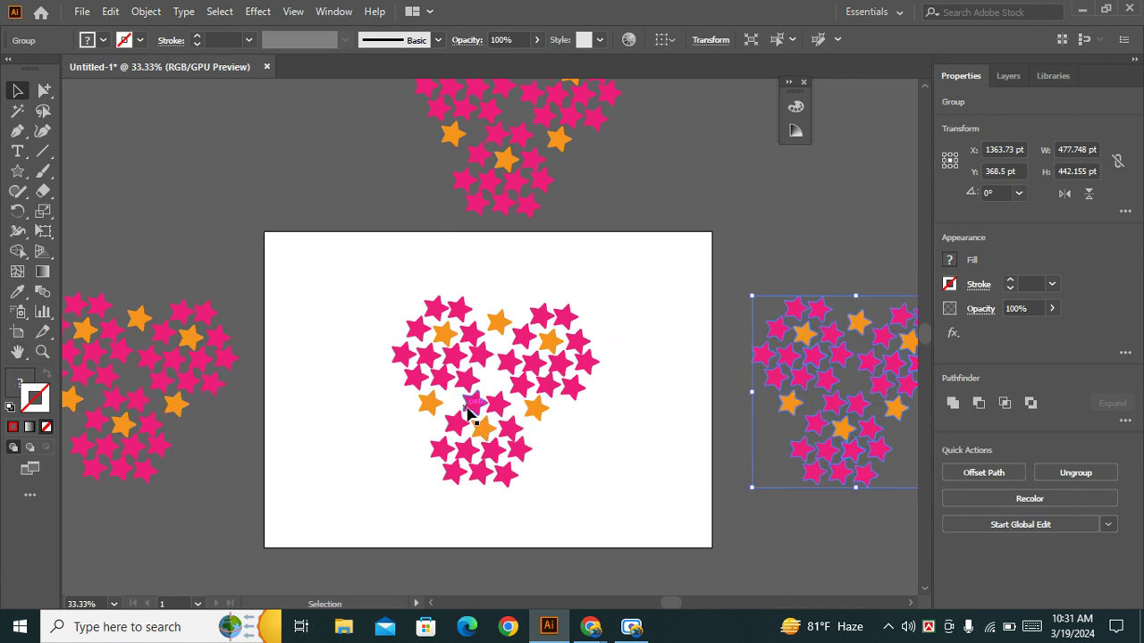
pyautogui.scroll(3, 471, 413)
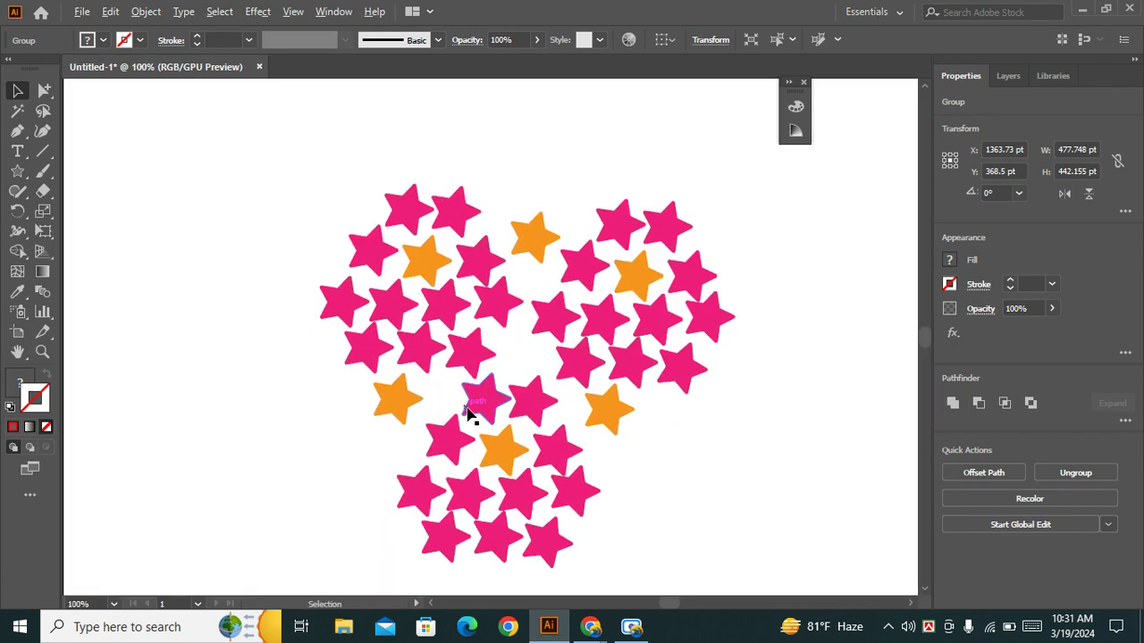
pyautogui.scroll(-2, 468, 409)
# Step: Nudge the orange star into the heart's top notch and shift a nearby pink star
pyautogui.click(665, 457)
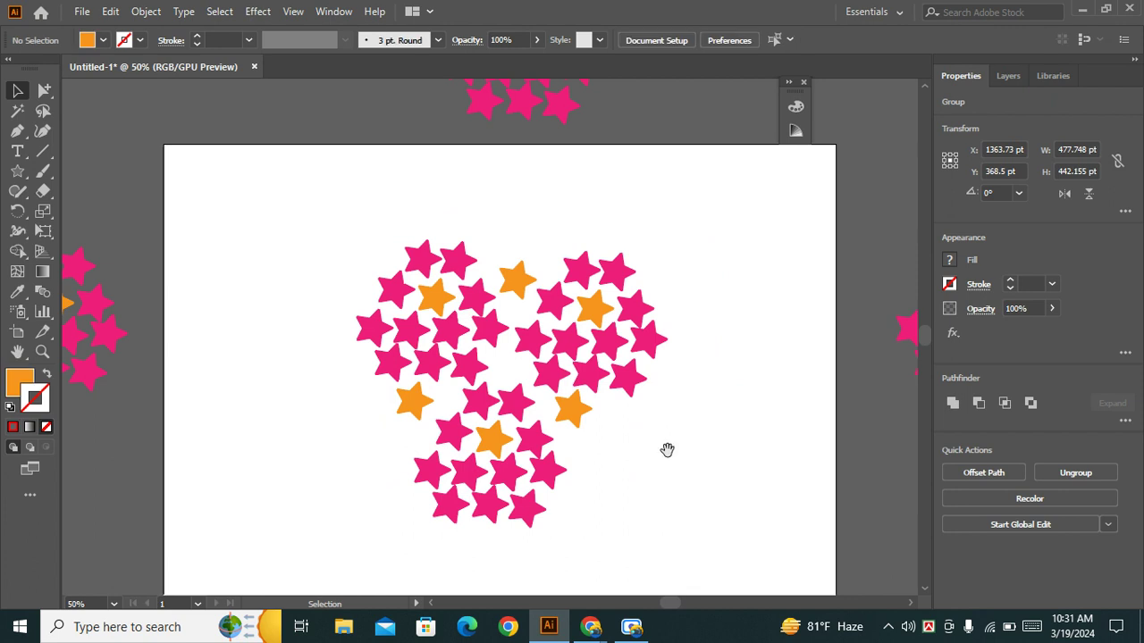
pyautogui.moveTo(667, 452); pyautogui.dragTo(664, 420)
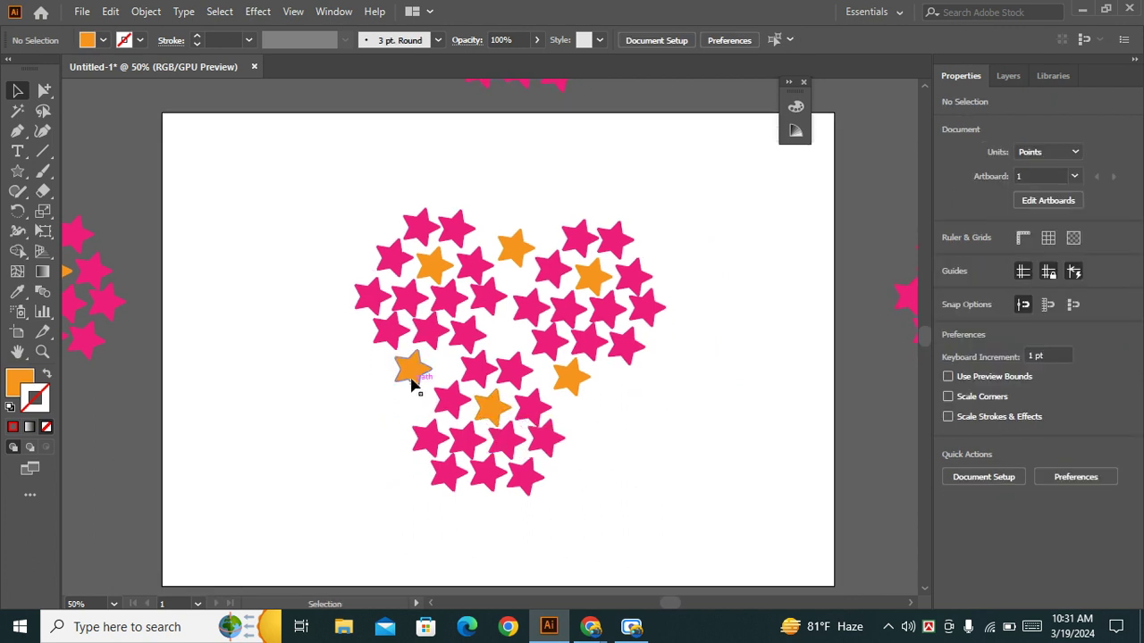
pyautogui.click(410, 377)
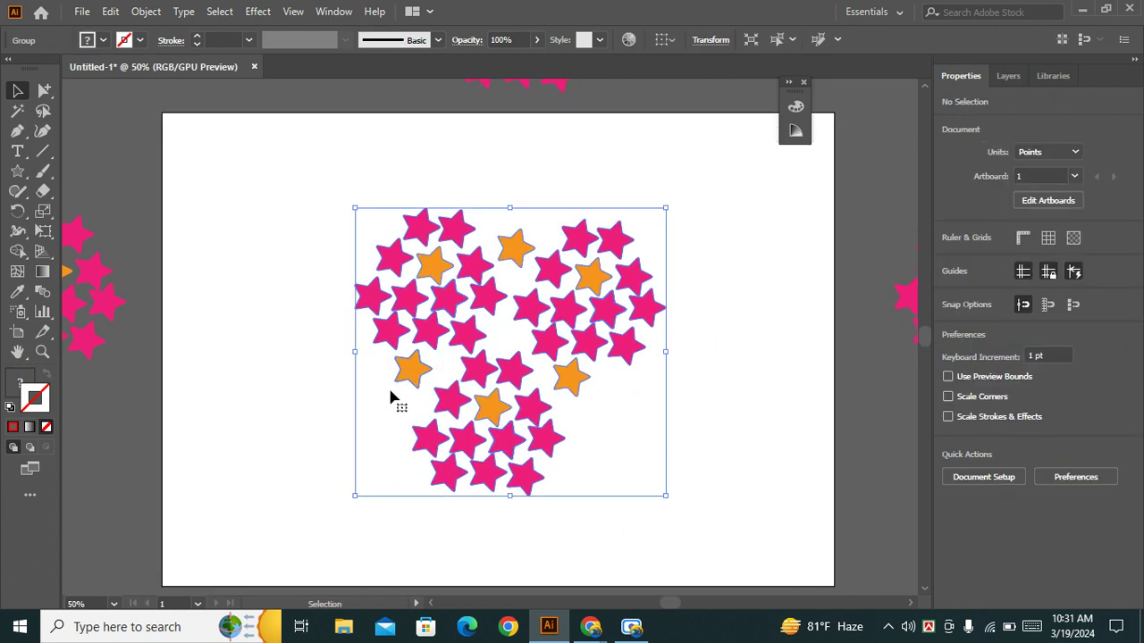
pyautogui.click(397, 395)
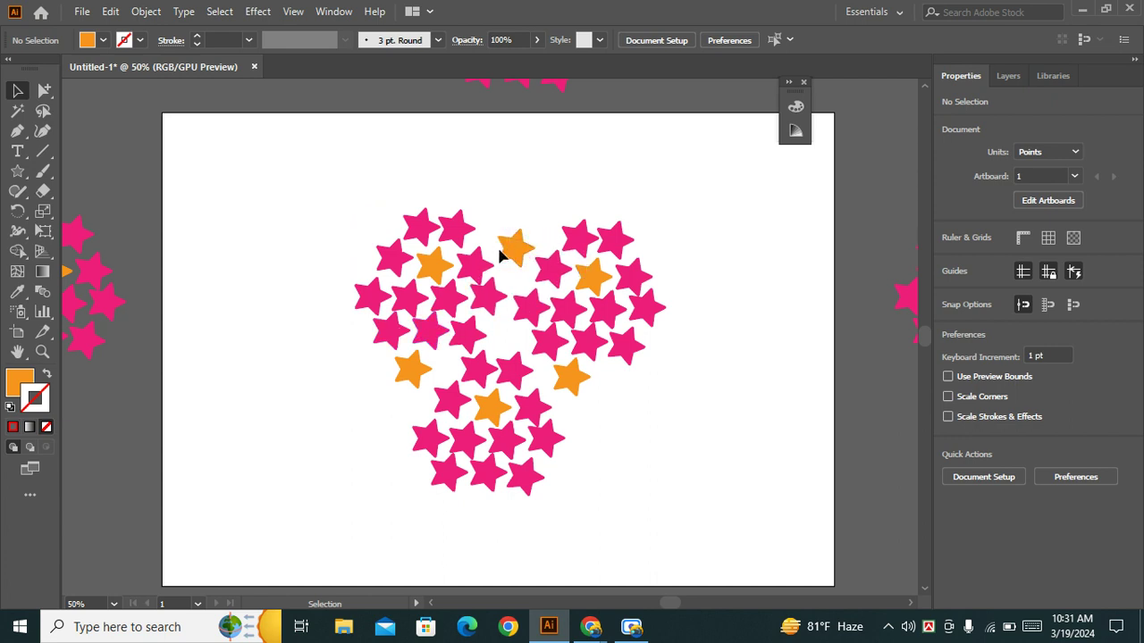
pyautogui.moveTo(518, 253); pyautogui.dragTo(507, 257)
pyautogui.moveTo(547, 271); pyautogui.dragTo(543, 275)
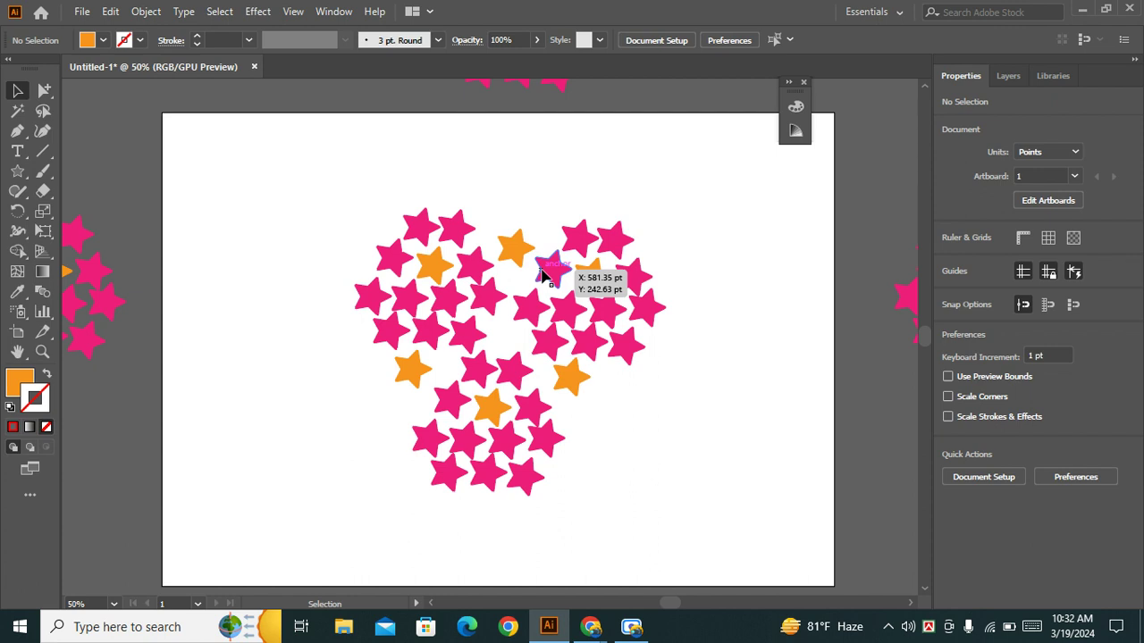
pyautogui.moveTo(543, 274); pyautogui.dragTo(543, 274)
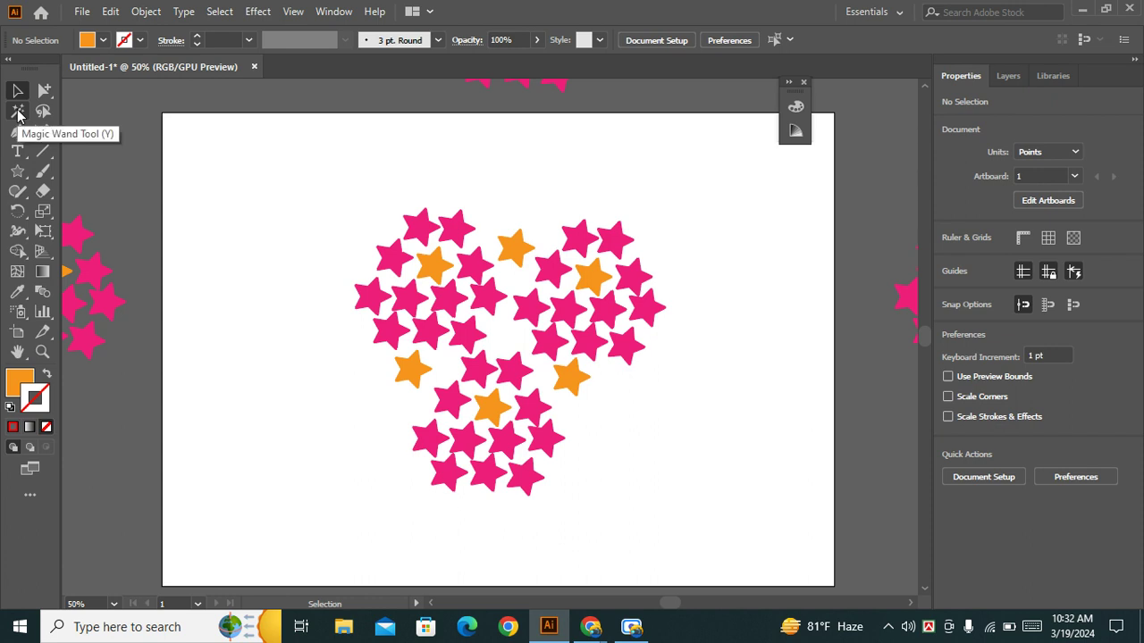
# Step: Magic Wand-select all six orange stars and fill them dark red
pyautogui.click(18, 111)
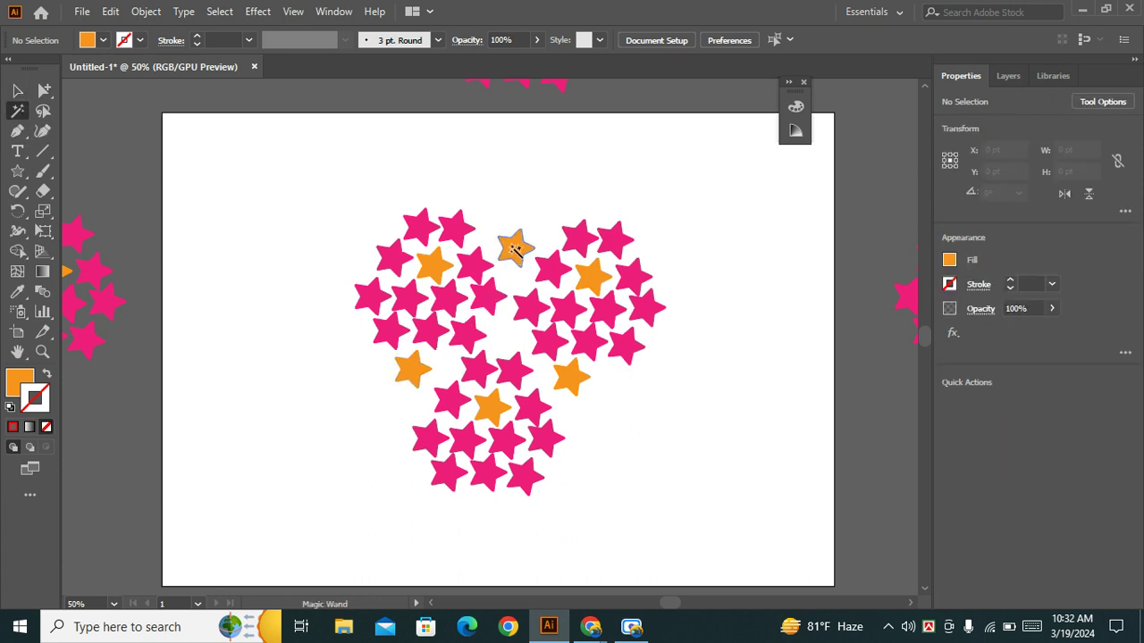
pyautogui.click(514, 250)
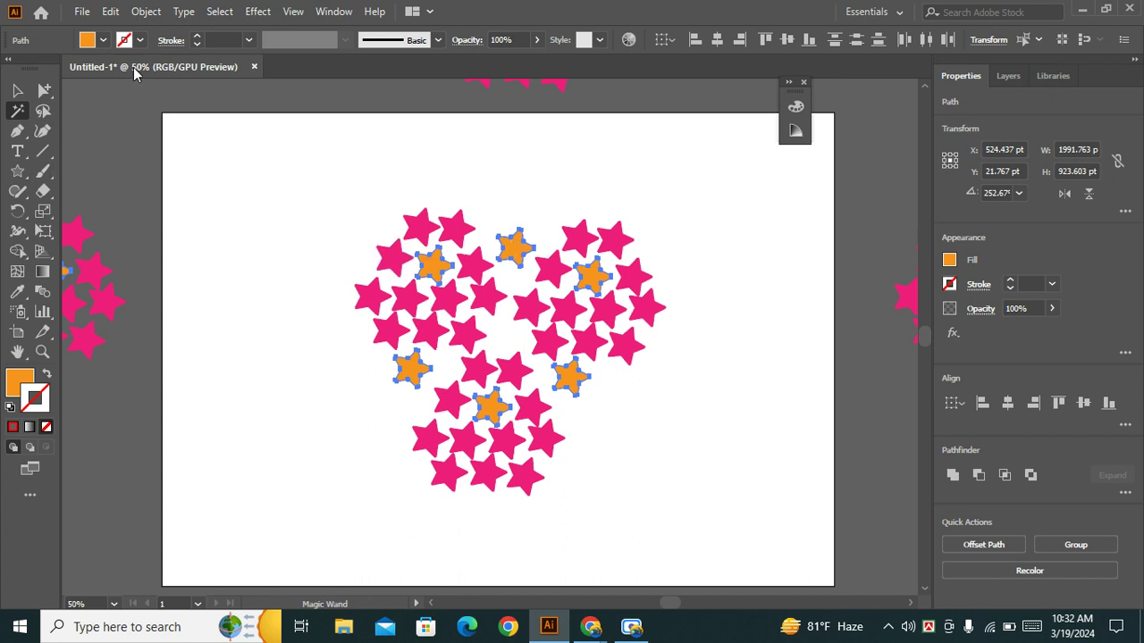
pyautogui.click(104, 41)
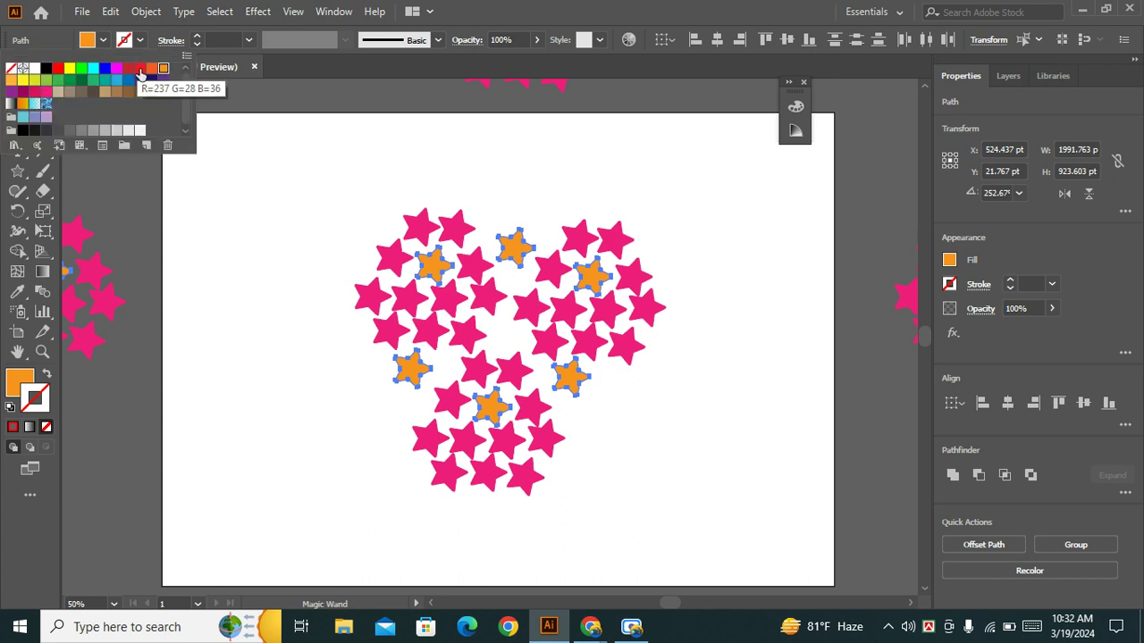
pyautogui.click(128, 69)
pyautogui.click(608, 161)
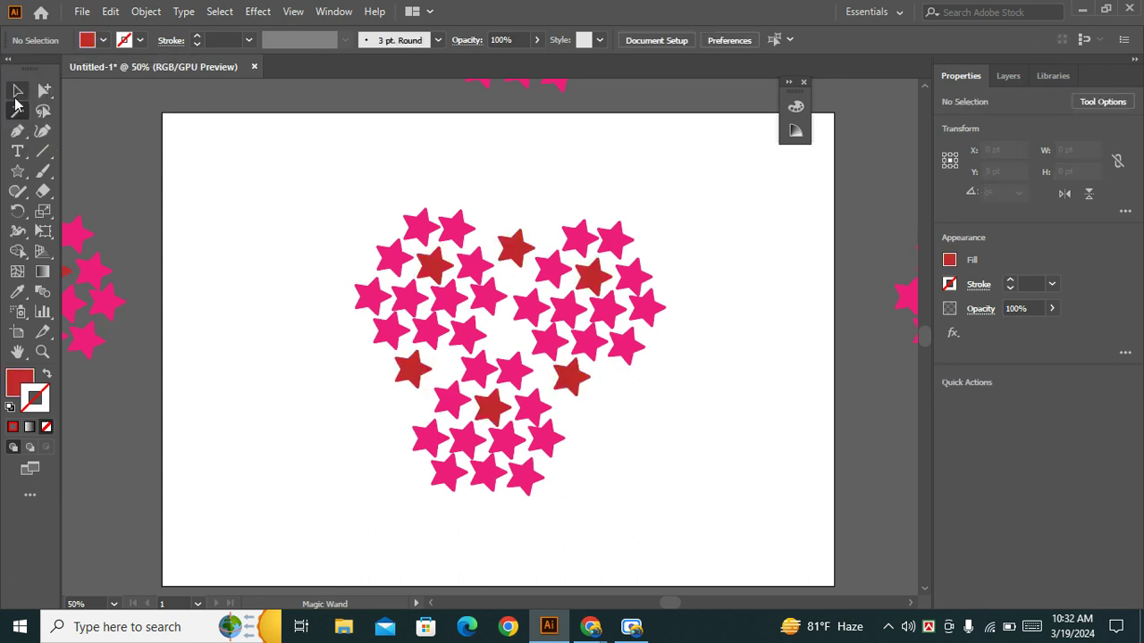
# Step: Magic Wand-select the dark red stars and refill them yellow
pyautogui.press('v')
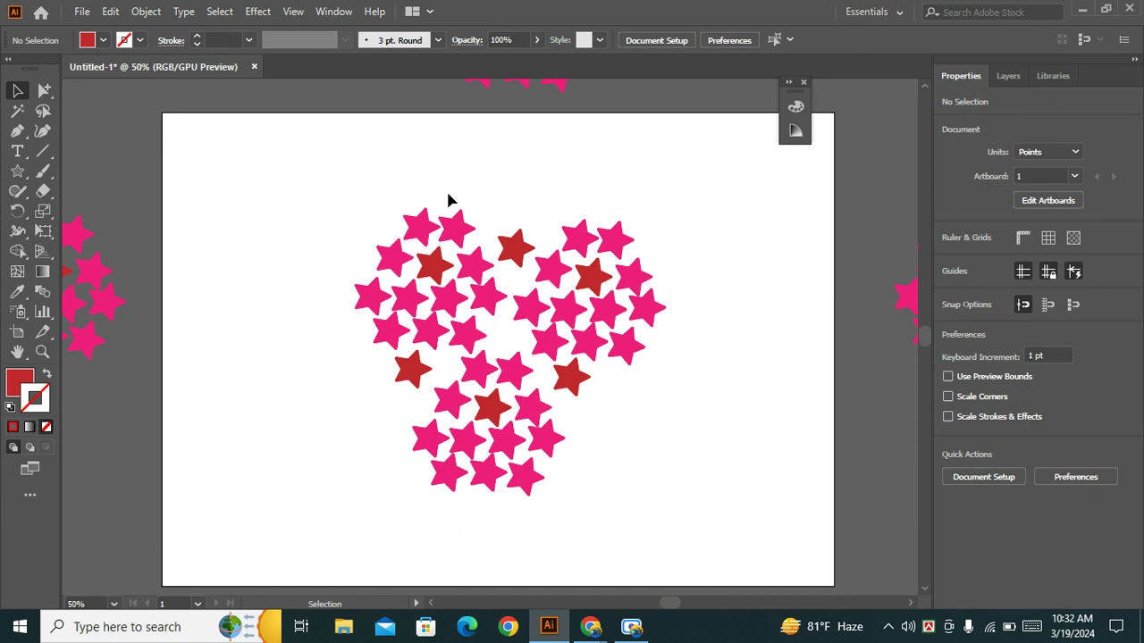
pyautogui.scroll(-2, 639, 254)
pyautogui.moveTo(421, 296); pyautogui.dragTo(341, 453)
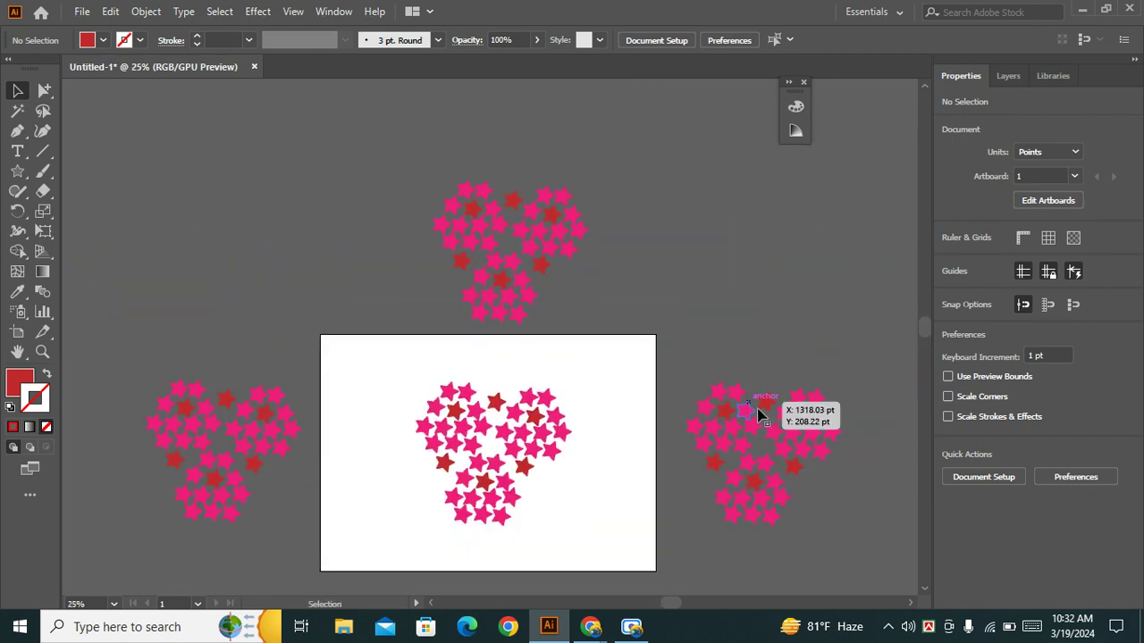
pyautogui.scroll(5, 764, 420)
pyautogui.scroll(-5, 502, 489)
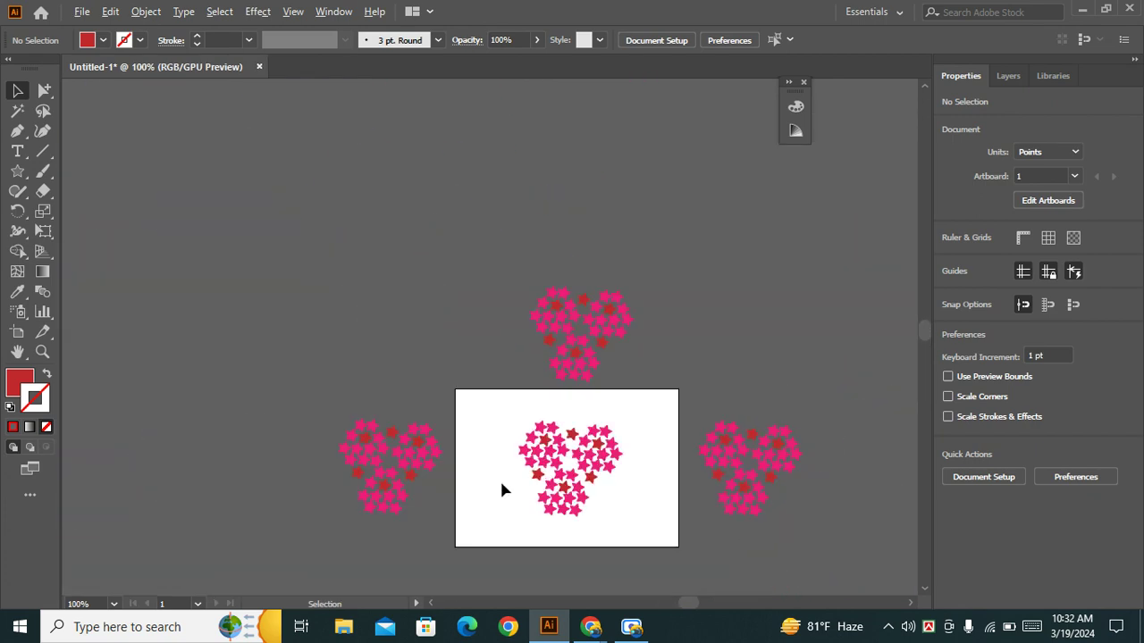
pyautogui.scroll(5, 502, 489)
pyautogui.scroll(-3, 701, 434)
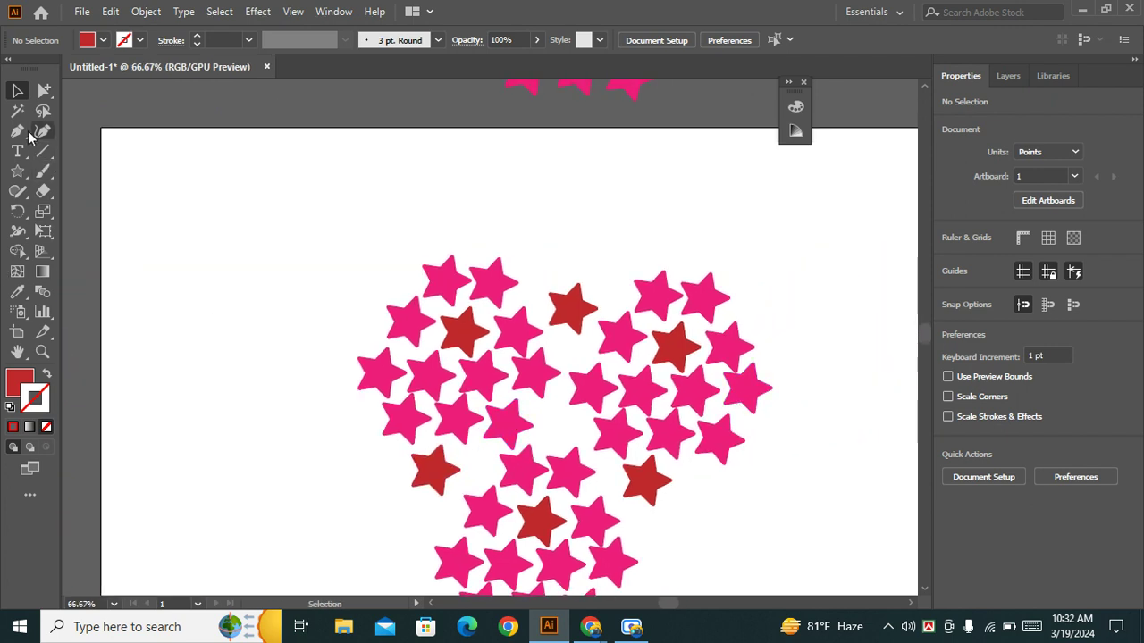
pyautogui.click(17, 110)
pyautogui.click(567, 304)
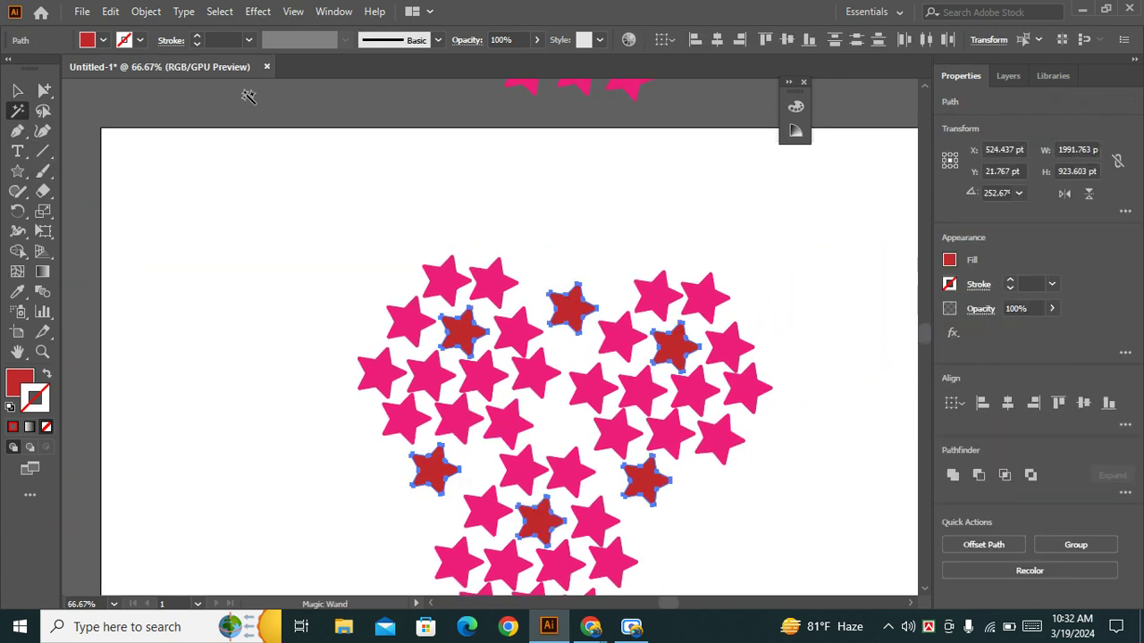
pyautogui.click(103, 41)
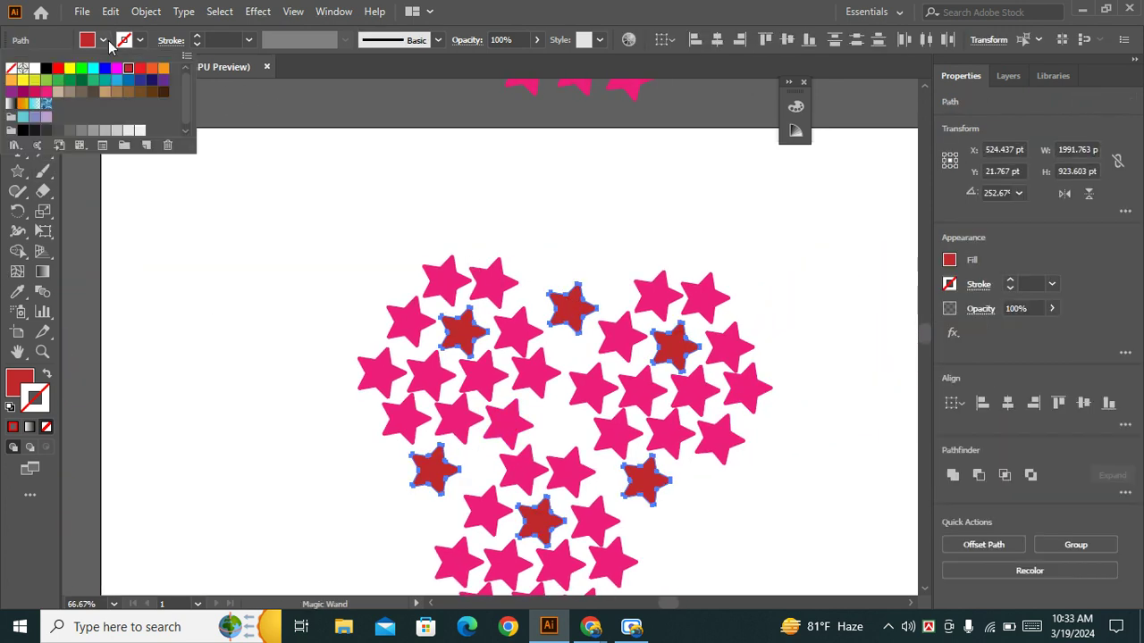
pyautogui.click(70, 75)
pyautogui.click(540, 201)
pyautogui.click(577, 224)
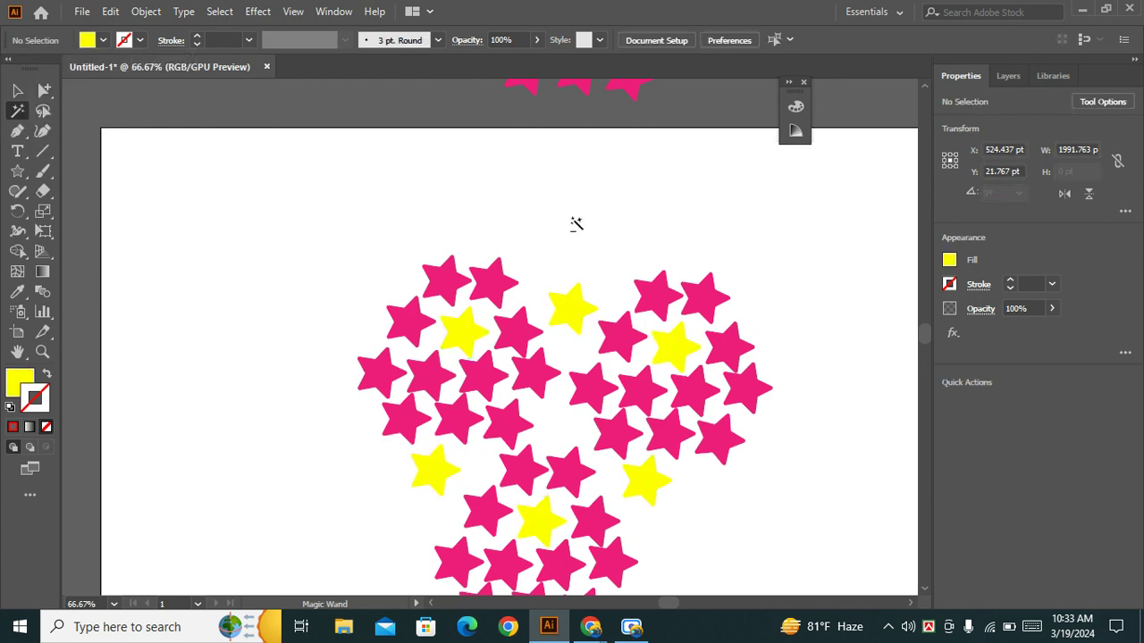
# Step: Magic Wand-select all the yellow stars and delete them
pyautogui.keyDown('alt'); pyautogui.scroll(-3, 576, 224); pyautogui.keyUp('alt')
pyautogui.scroll(3, 396, 390)
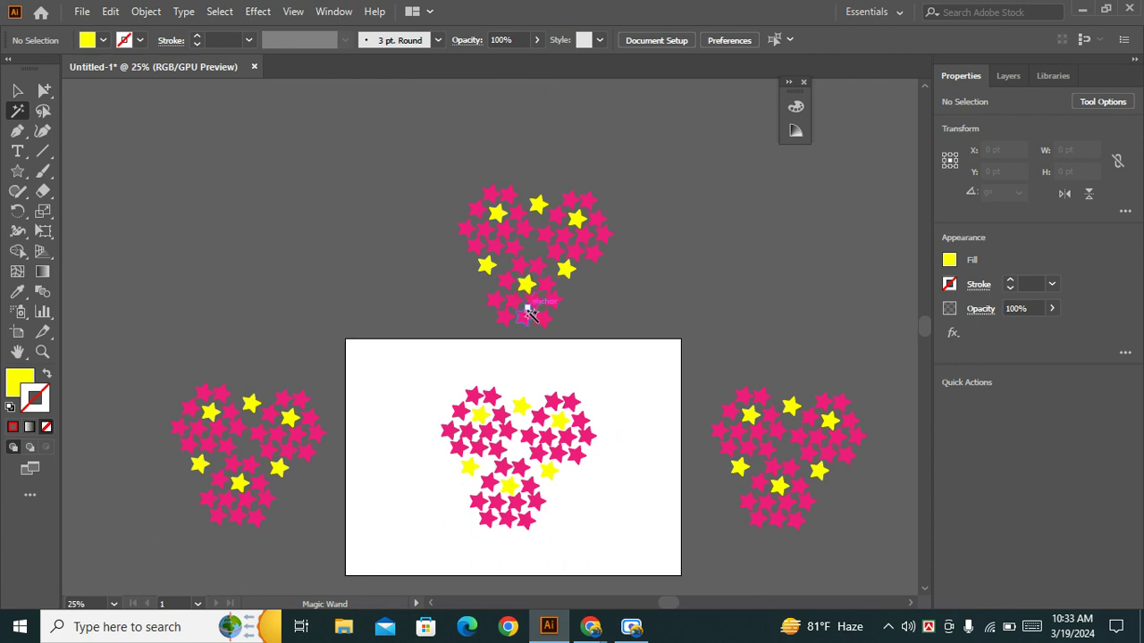
pyautogui.keyDown('alt'); pyautogui.scroll(1, 527, 331); pyautogui.keyUp('alt')
pyautogui.keyDown('alt'); pyautogui.scroll(1, 509, 447); pyautogui.keyUp('alt')
pyautogui.keyDown('alt'); pyautogui.scroll(1, 483, 393); pyautogui.keyUp('alt')
pyautogui.click(469, 362)
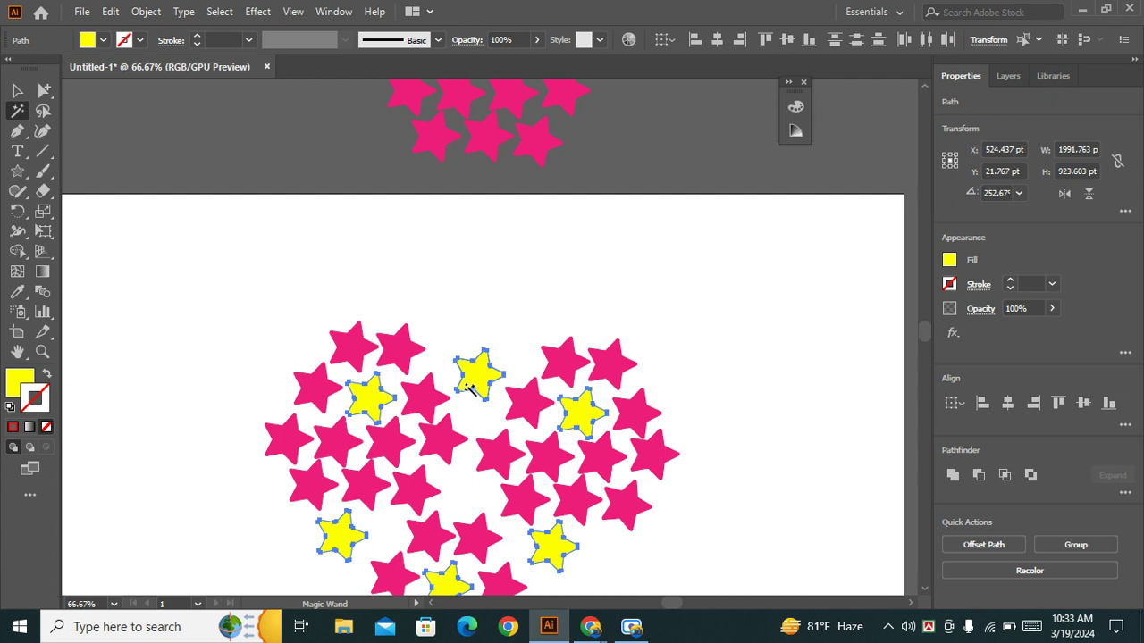
pyautogui.press('Delete')
pyautogui.scroll(-2, 470, 390)
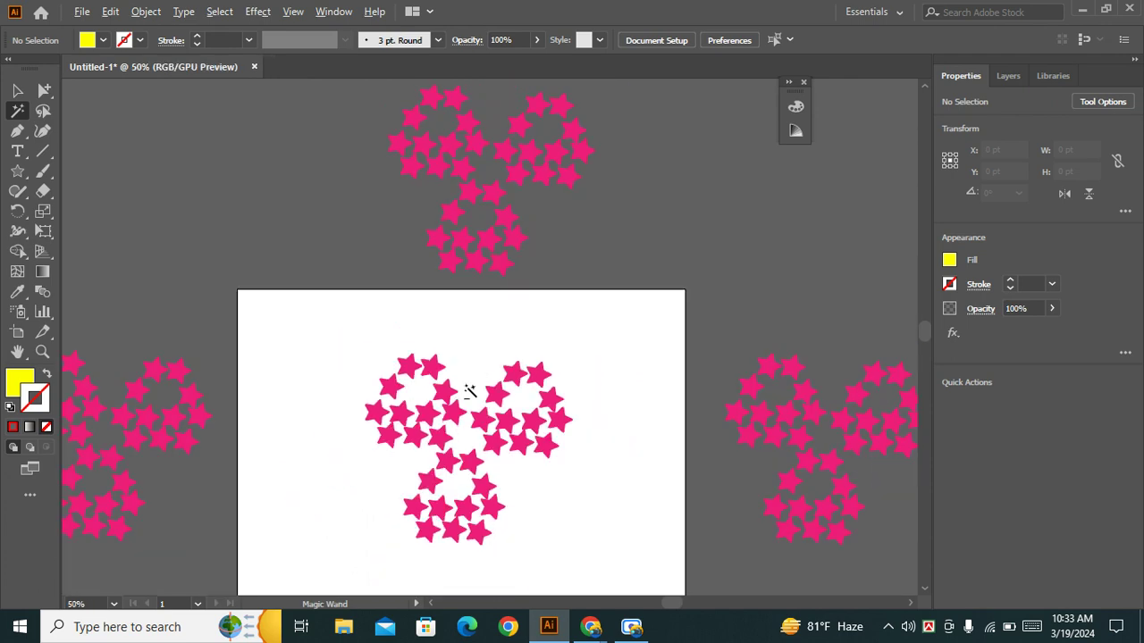
pyautogui.scroll(-2, 470, 390)
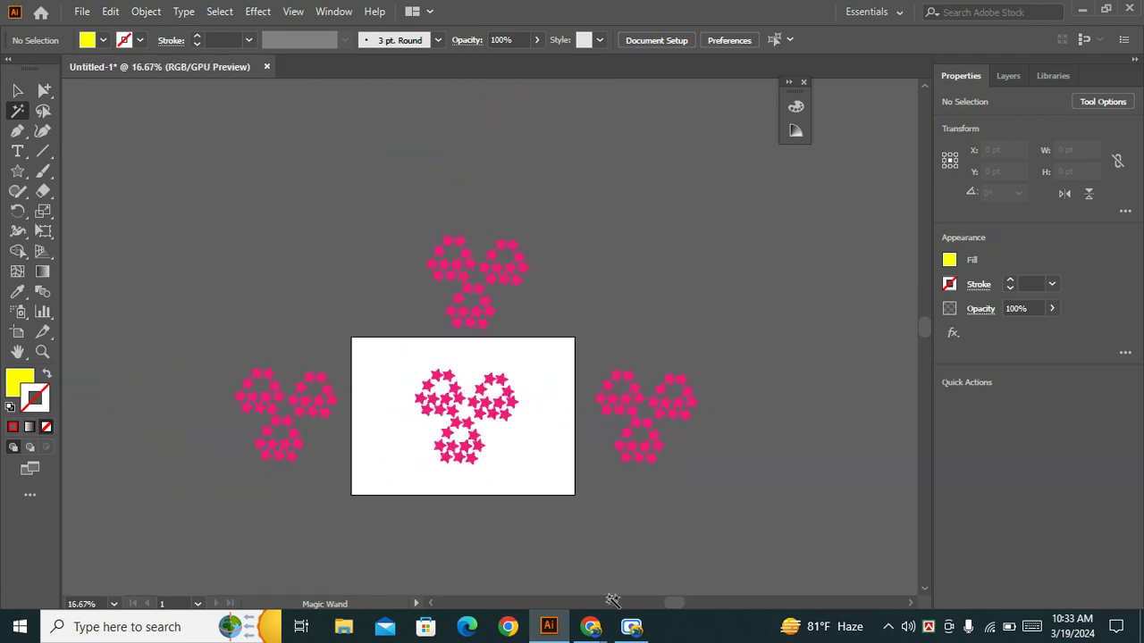
pyautogui.click(630, 626)
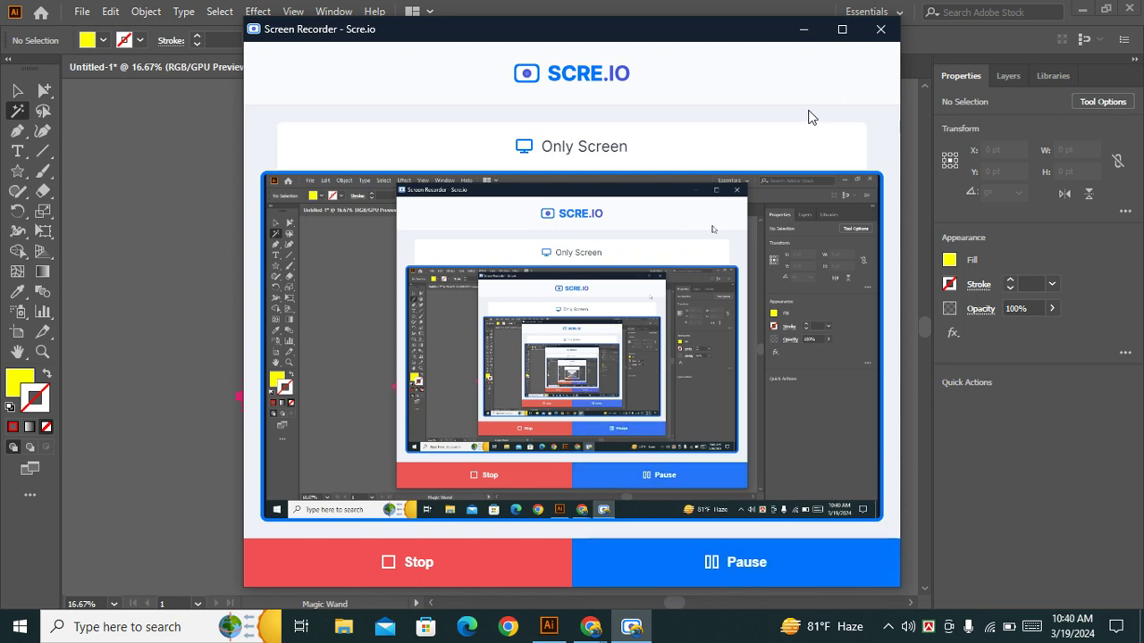
pyautogui.click(800, 33)
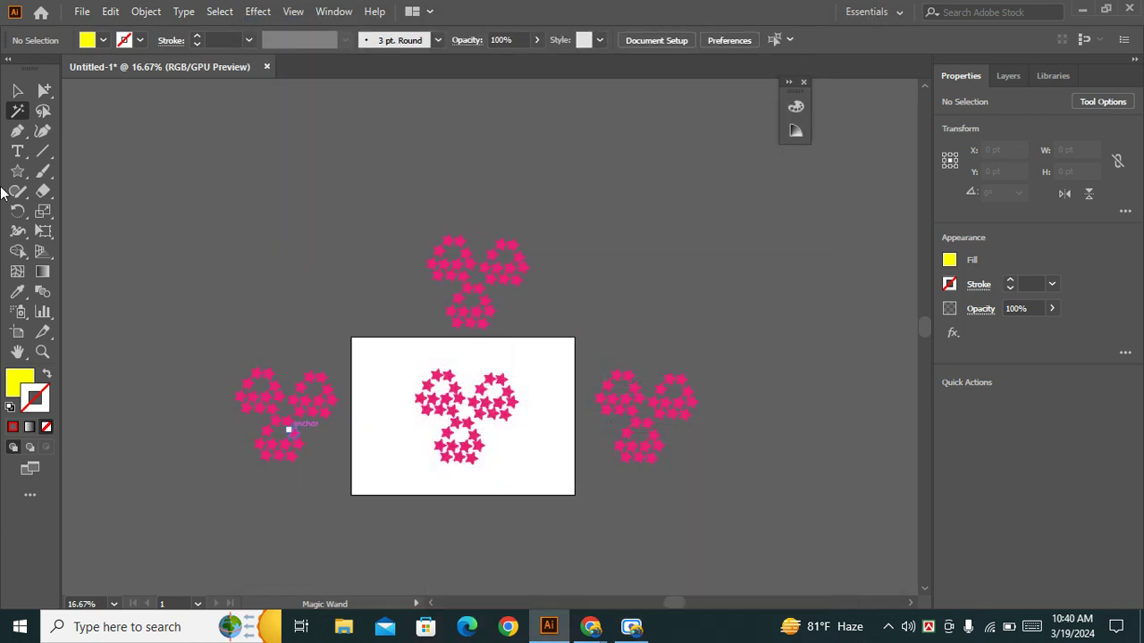
pyautogui.hotkey('ctrl', '=')
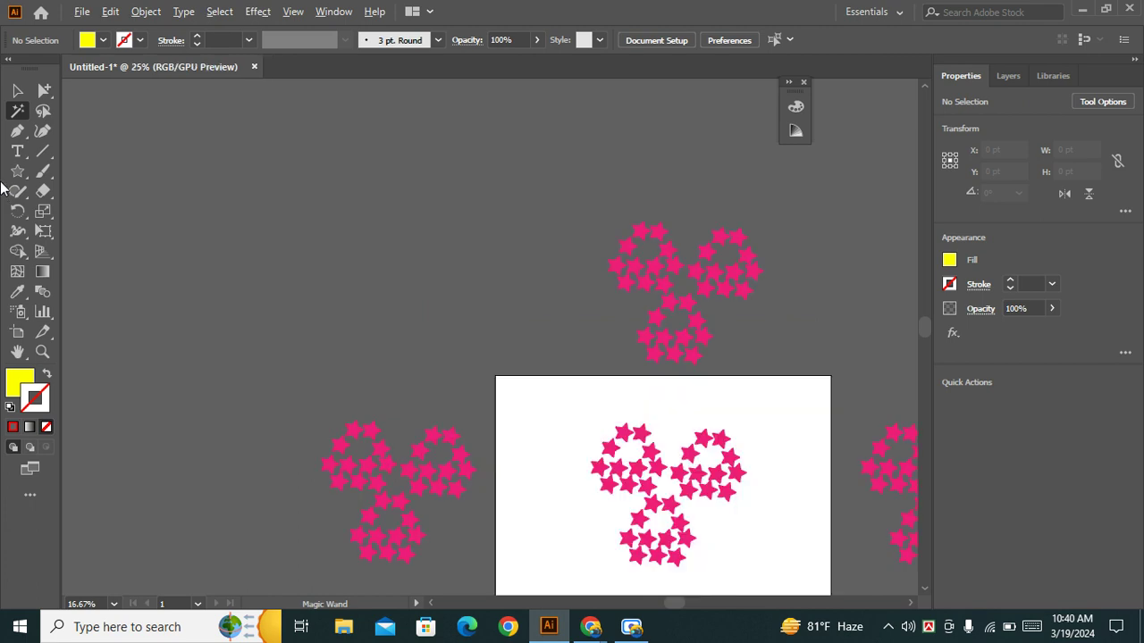
pyautogui.hotkey('ctrl', '=')
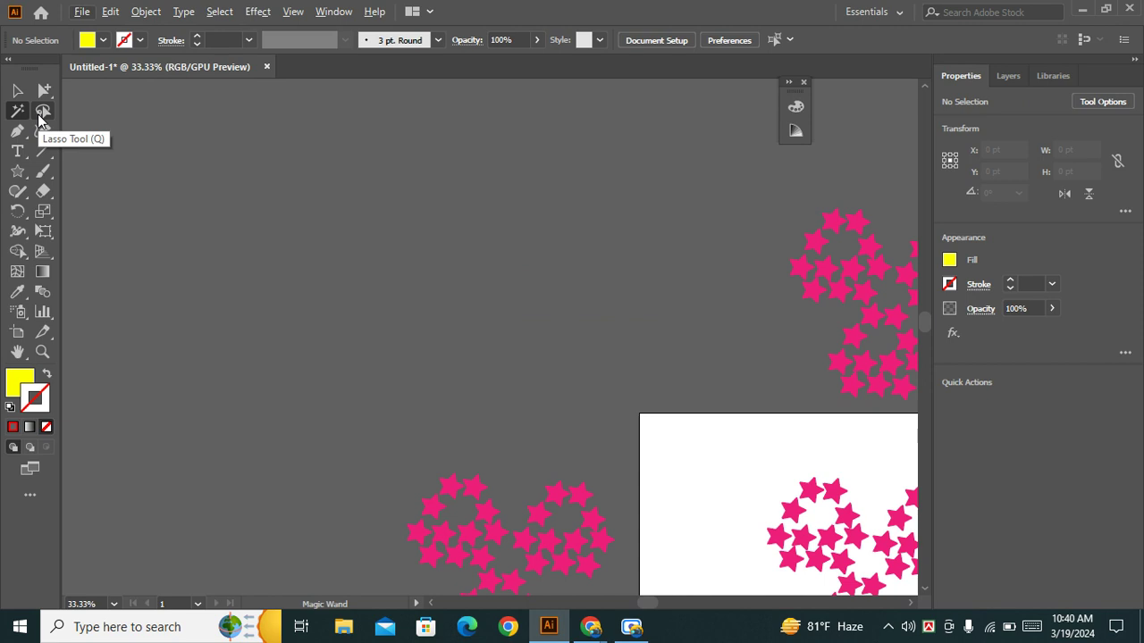
# Step: Lasso the artboard's three star clusters and fill them green
pyautogui.click(42, 111)
pyautogui.moveTo(661, 443); pyautogui.dragTo(295, 189)
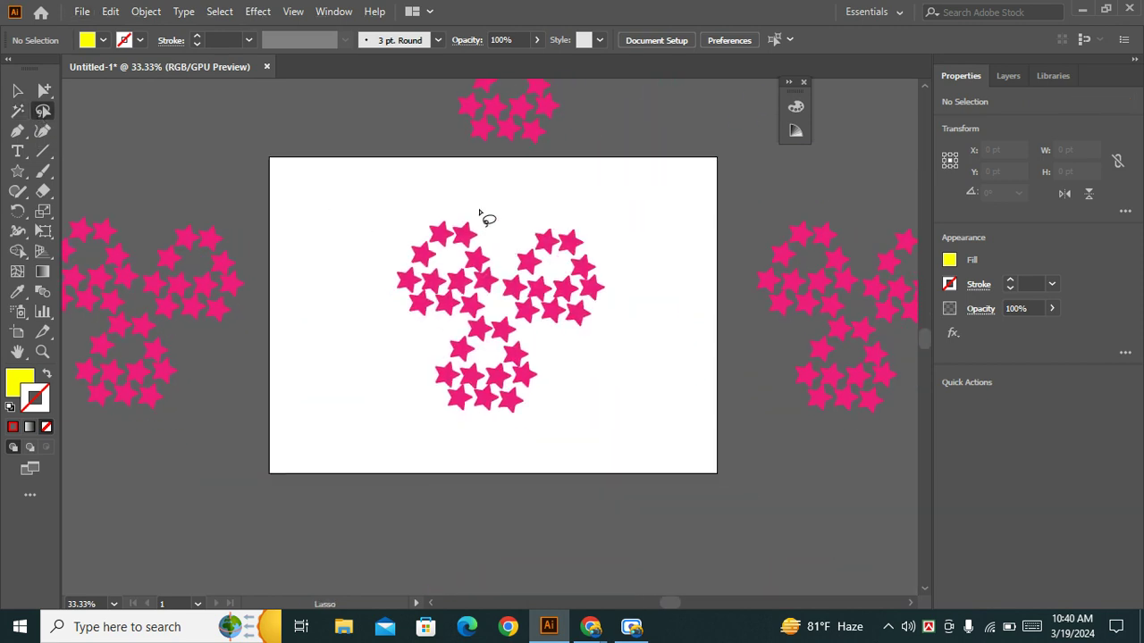
pyautogui.moveTo(402, 181)
pyautogui.mouseDown()
pyautogui.moveTo(632, 427)
pyautogui.moveTo(674, 248)
pyautogui.moveTo(541, 176)
pyautogui.moveTo(394, 186)
pyautogui.mouseUp()
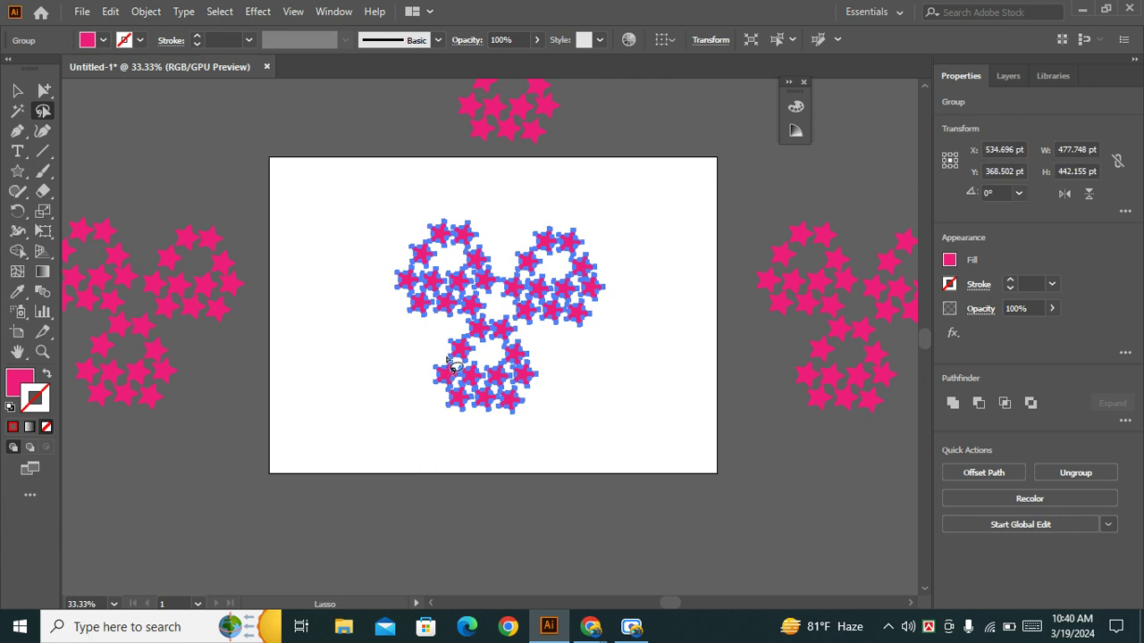
pyautogui.click(125, 41)
pyautogui.click(152, 69)
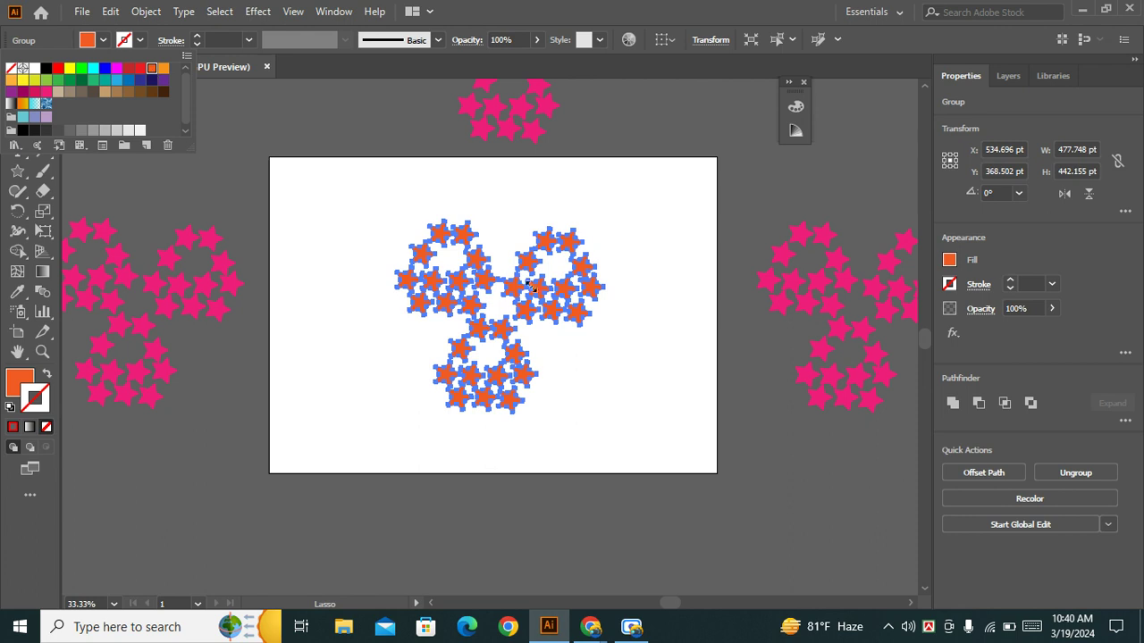
pyautogui.click(58, 79)
pyautogui.press('Escape')
pyautogui.press('v')
pyautogui.click(695, 402)
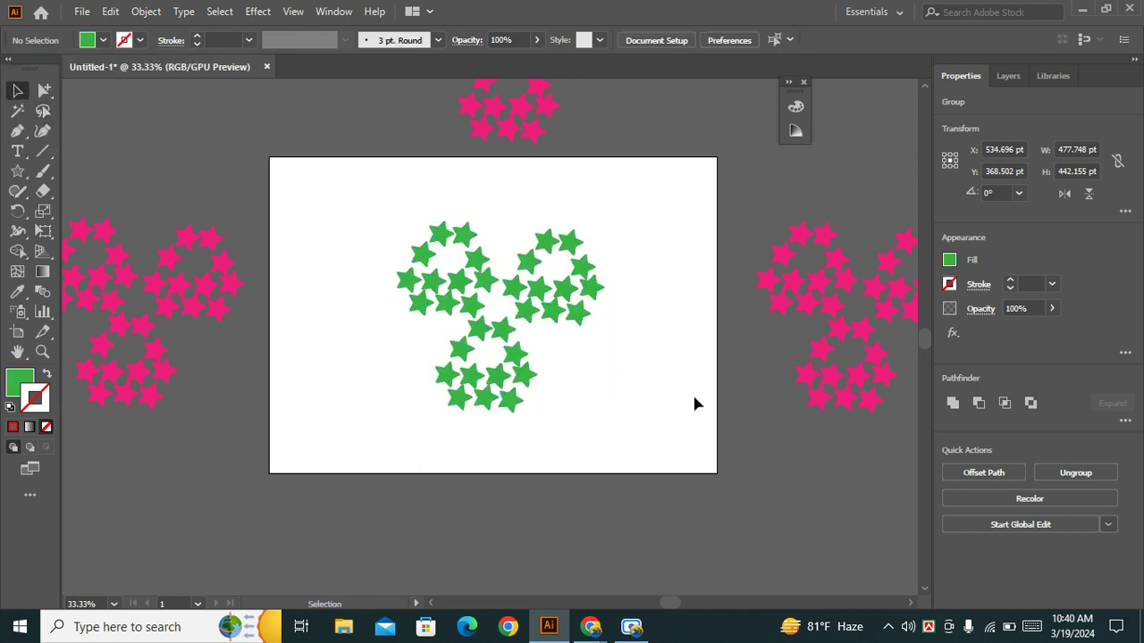
pyautogui.scroll(1, 494, 299)
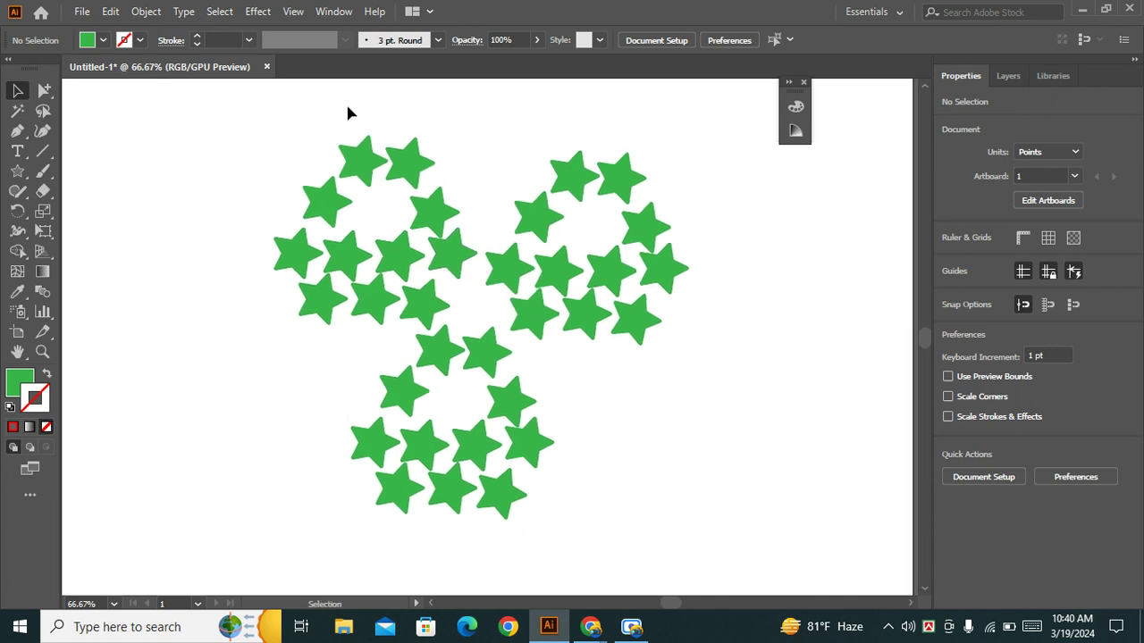
# Step: Lasso the right and bottom clusters and set their fill to 38ED0C in the Color Picker
pyautogui.click(49, 112)
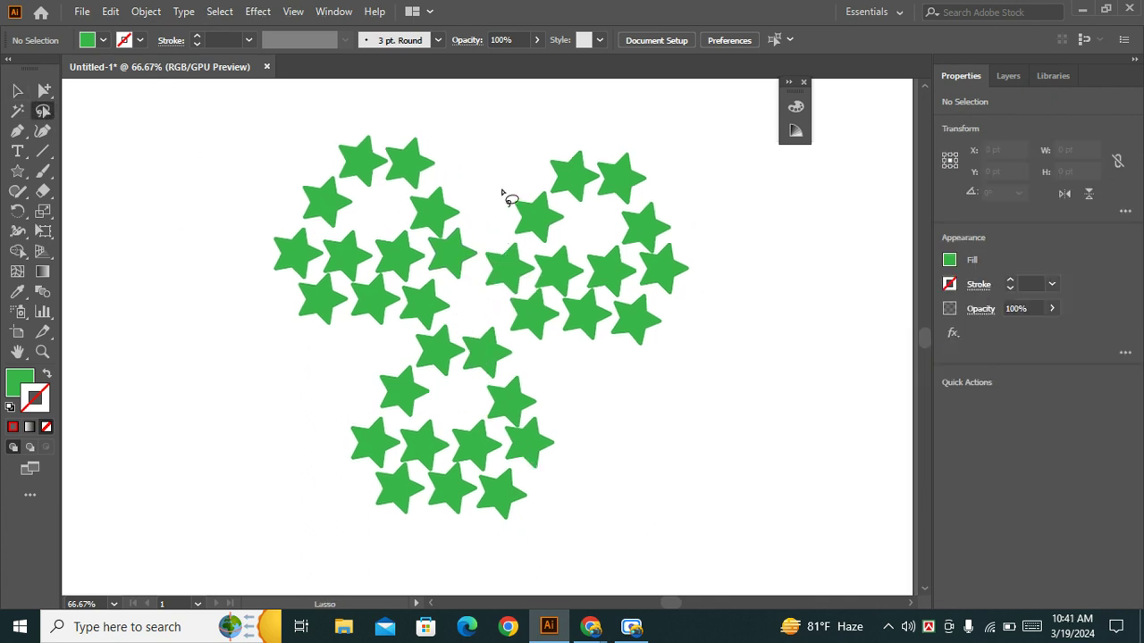
pyautogui.moveTo(483, 240)
pyautogui.mouseDown()
pyautogui.moveTo(726, 295)
pyautogui.moveTo(600, 363)
pyautogui.moveTo(474, 314)
pyautogui.moveTo(465, 368)
pyautogui.moveTo(501, 435)
pyautogui.moveTo(516, 510)
pyautogui.moveTo(403, 519)
pyautogui.moveTo(365, 401)
pyautogui.moveTo(457, 300)
pyautogui.moveTo(431, 255)
pyautogui.moveTo(455, 224)
pyautogui.moveTo(473, 158)
pyautogui.moveTo(508, 120)
pyautogui.moveTo(541, 148)
pyautogui.mouseUp()
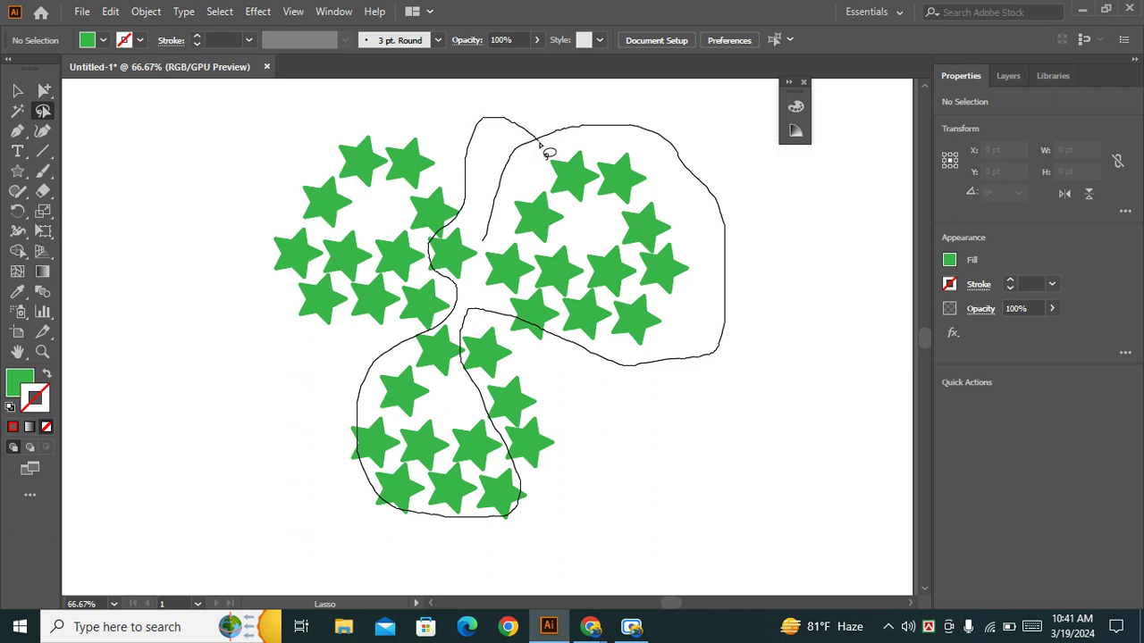
pyautogui.moveTo(541, 146); pyautogui.dragTo(541, 148)
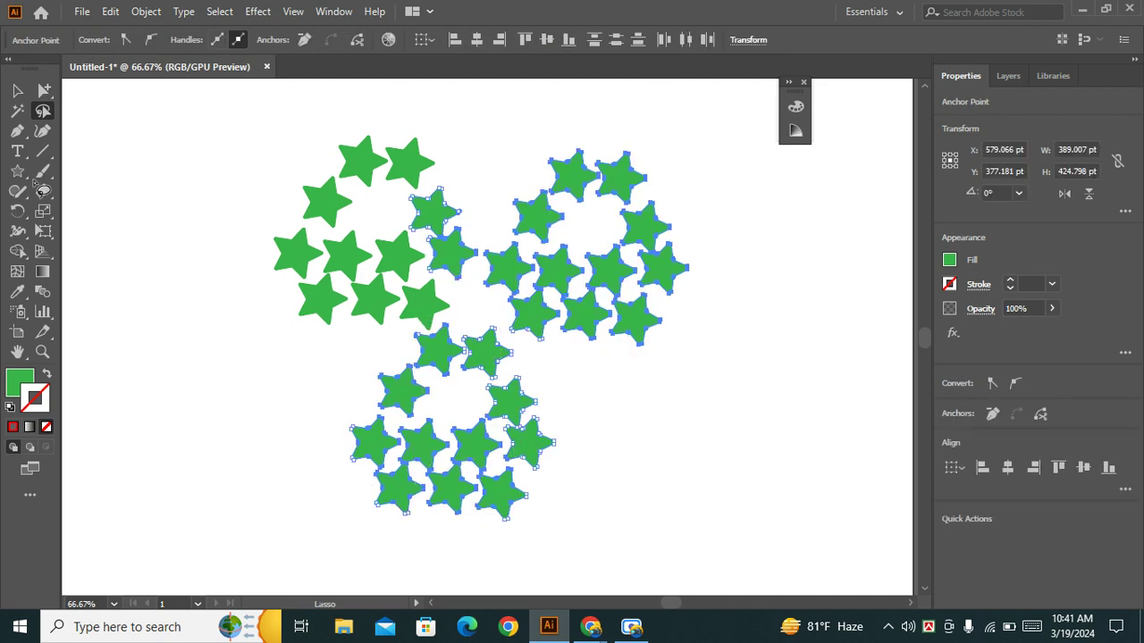
pyautogui.doubleClick(20, 383)
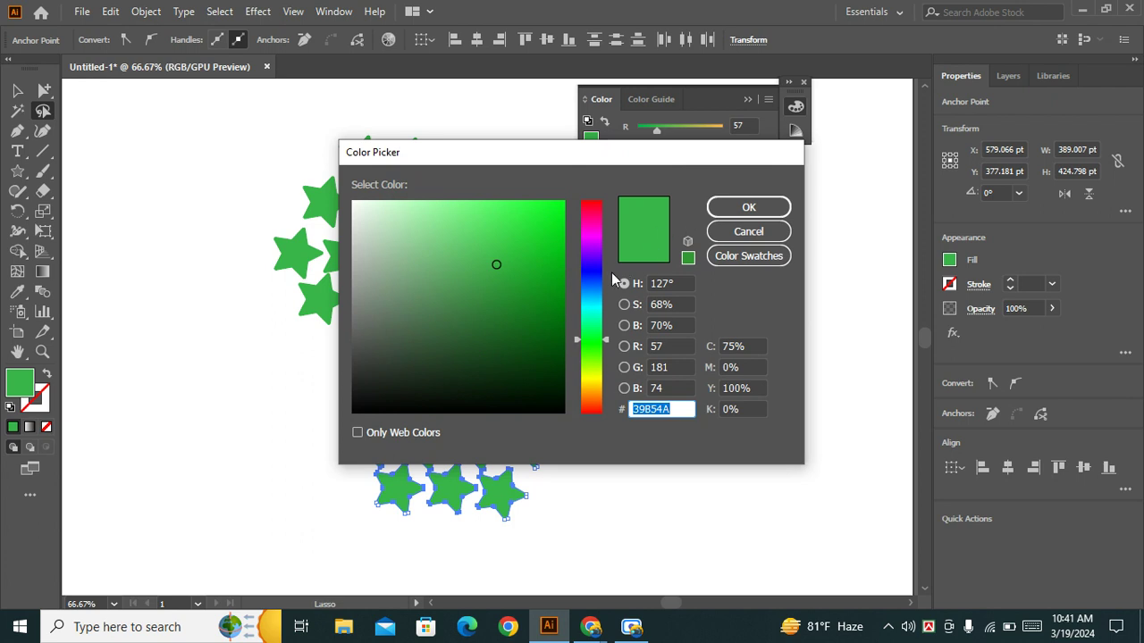
pyautogui.click(597, 297)
pyautogui.click(606, 349)
pyautogui.click(555, 215)
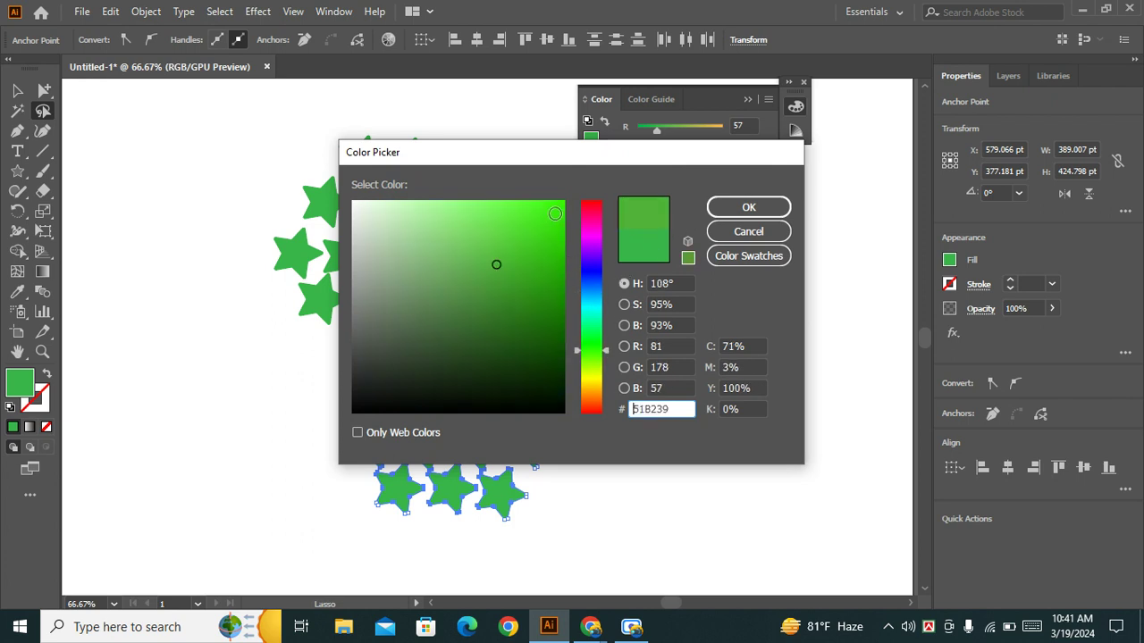
pyautogui.click(771, 206)
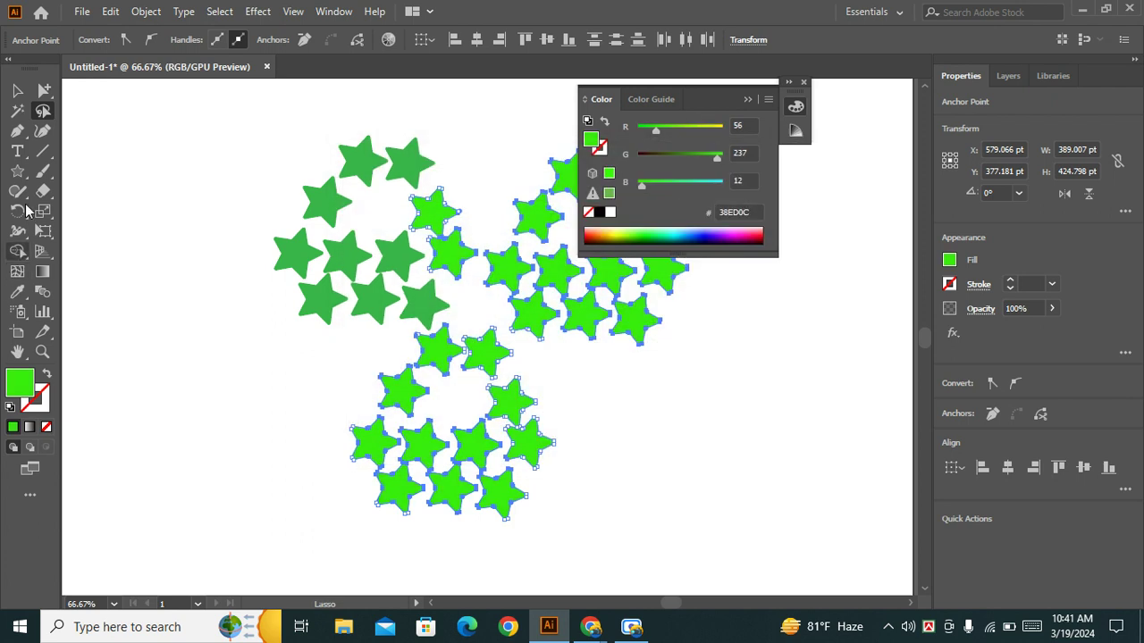
pyautogui.click(17, 90)
pyautogui.click(213, 392)
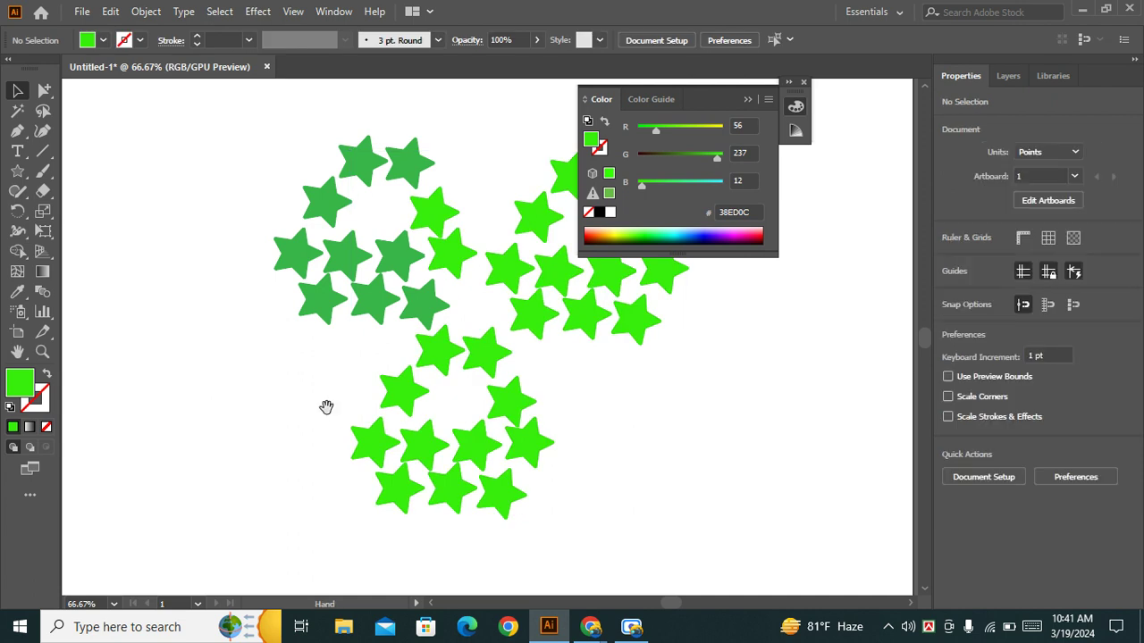
pyautogui.moveTo(327, 407); pyautogui.dragTo(199, 347)
pyautogui.scroll(1, 478, 402)
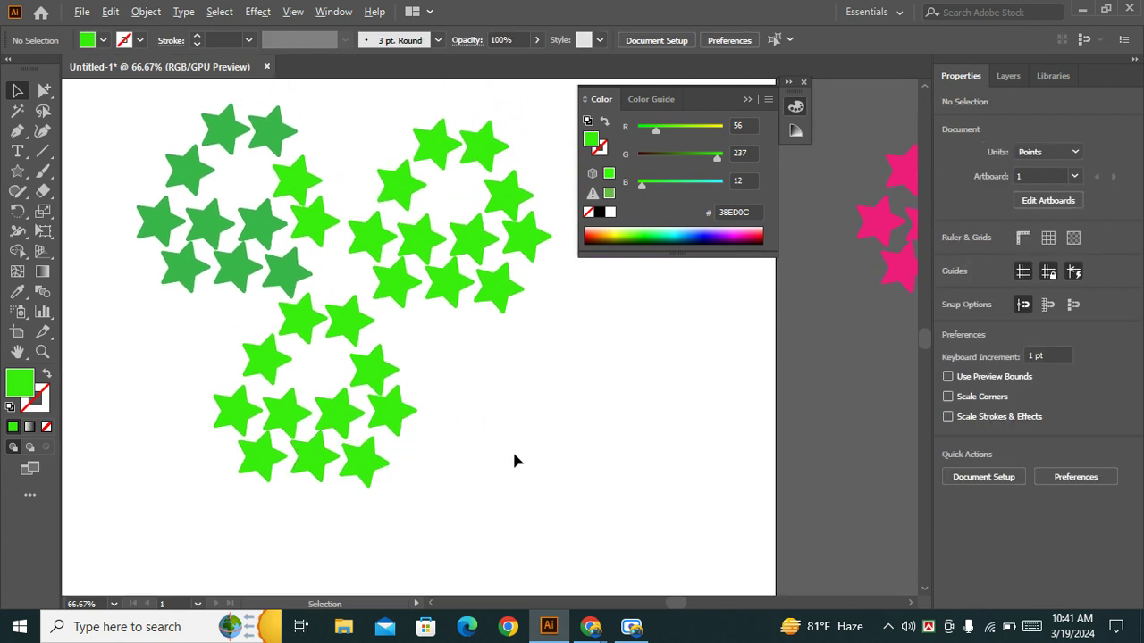
pyautogui.scroll(2, 396, 388)
pyautogui.scroll(1, 391, 370)
pyautogui.scroll(1, 390, 370)
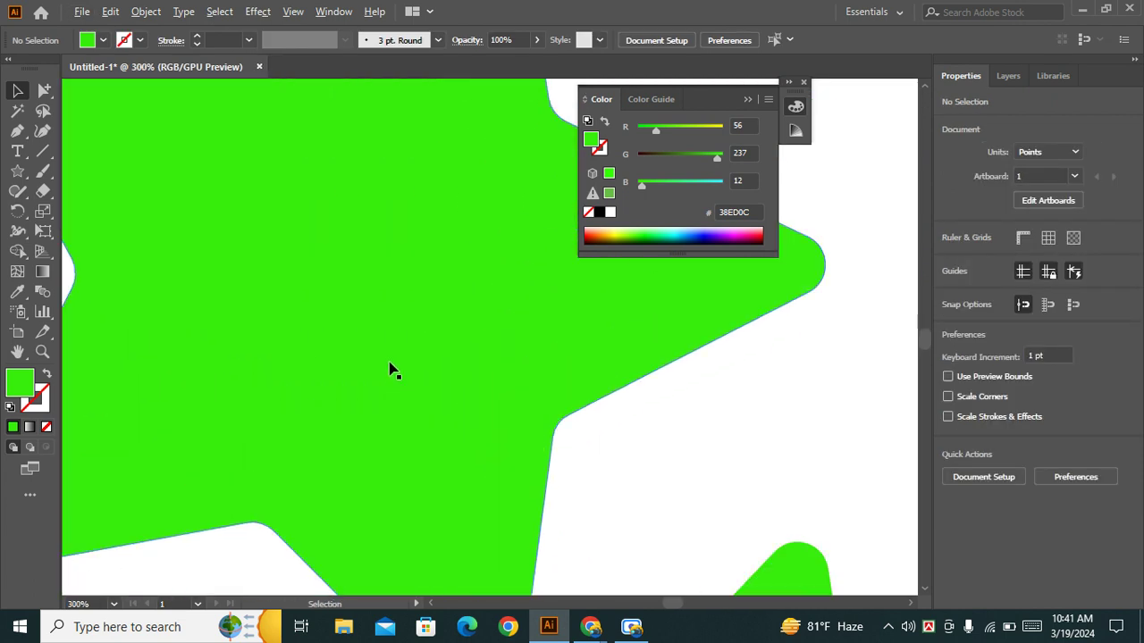
pyautogui.scroll(-1, 390, 370)
pyautogui.scroll(-1, 398, 336)
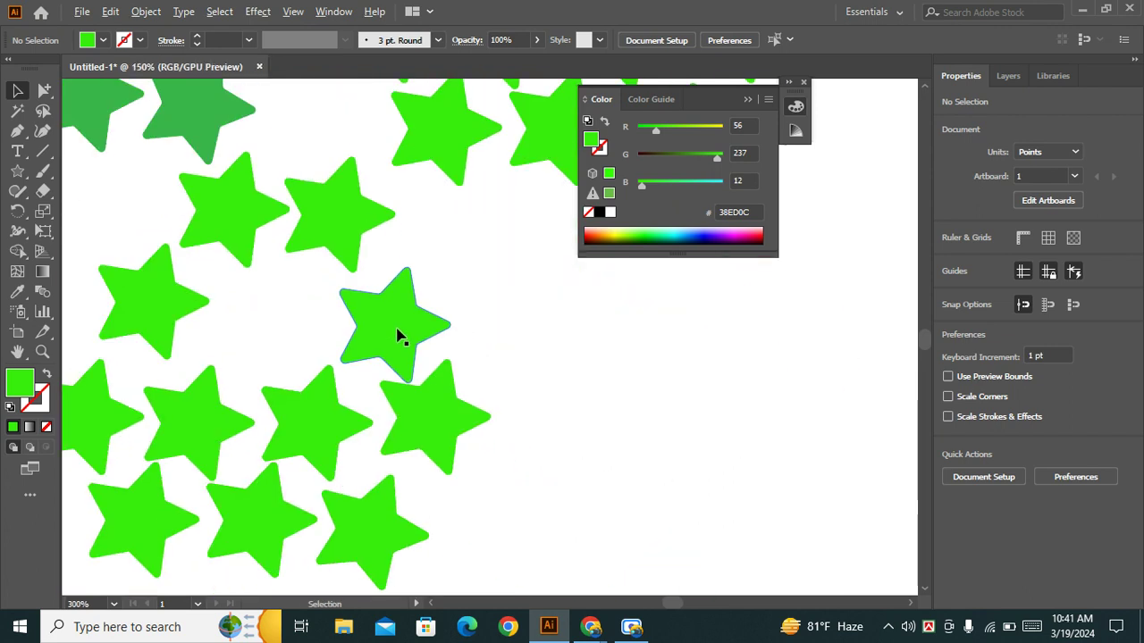
pyautogui.scroll(-1, 397, 336)
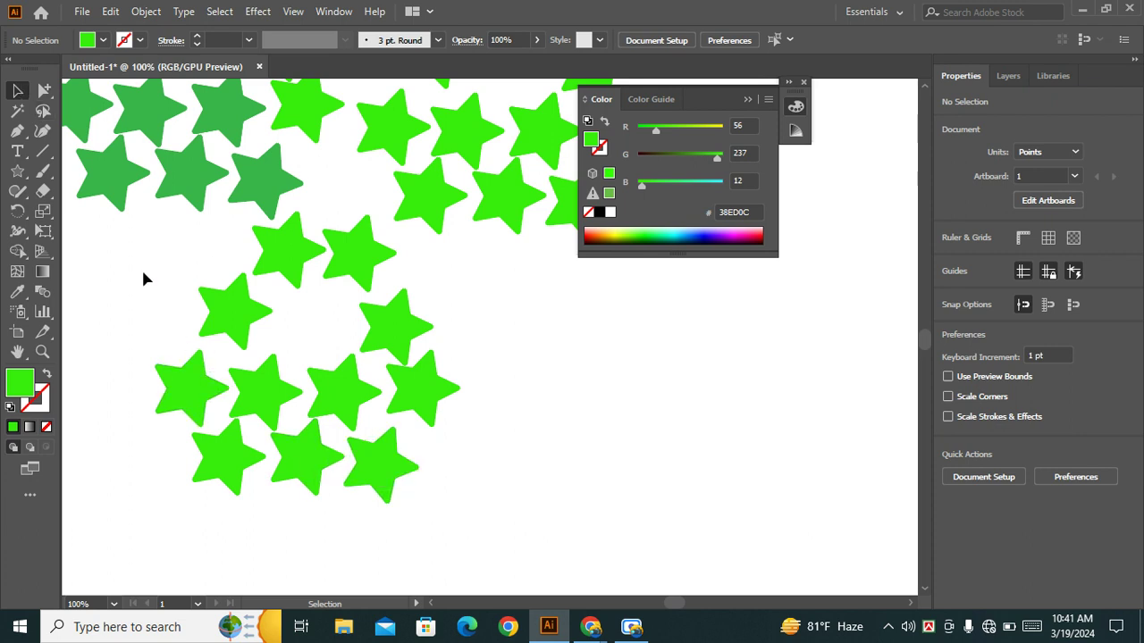
pyautogui.moveTo(142, 272); pyautogui.dragTo(516, 535)
pyautogui.click(545, 420)
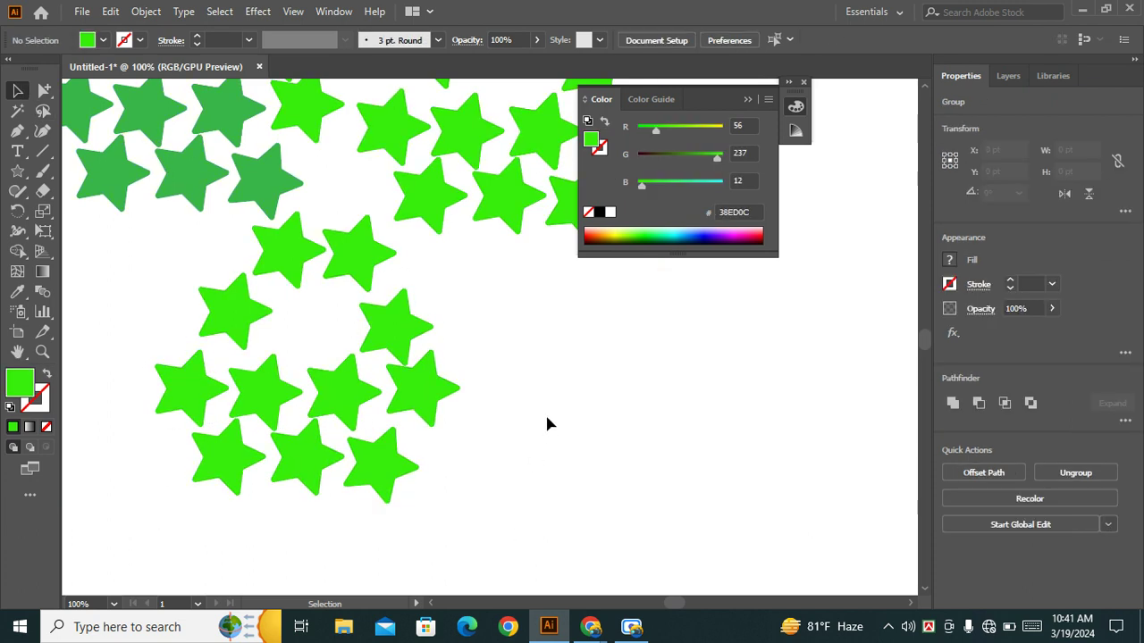
pyautogui.scroll(3, 521, 510)
pyautogui.scroll(-1, 521, 510)
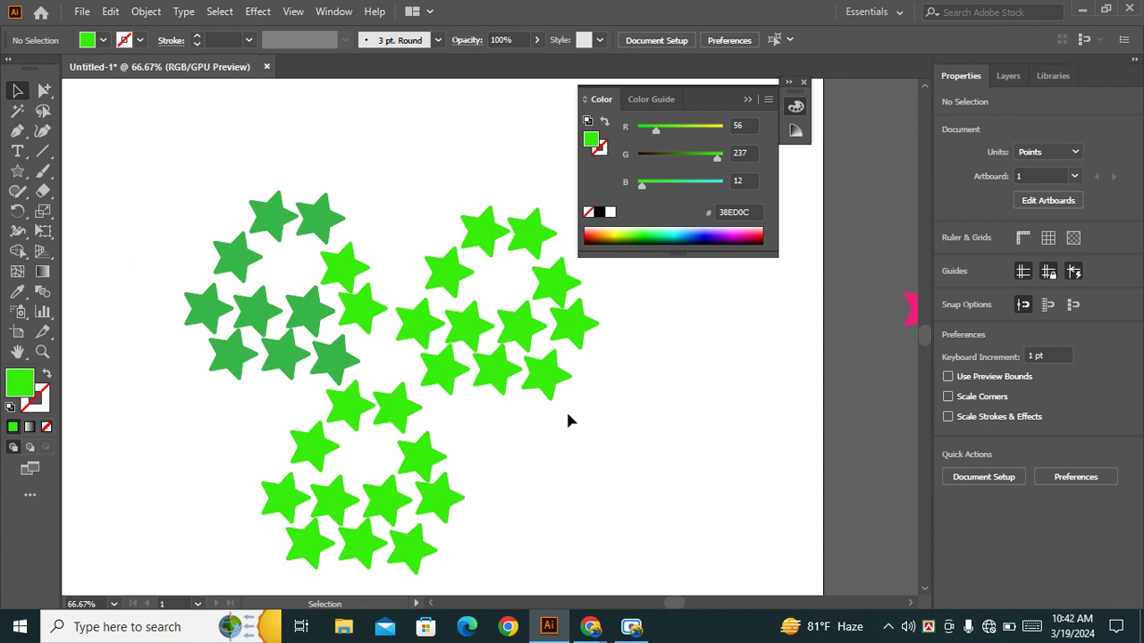
pyautogui.click(42, 110)
pyautogui.scroll(-2, 375, 340)
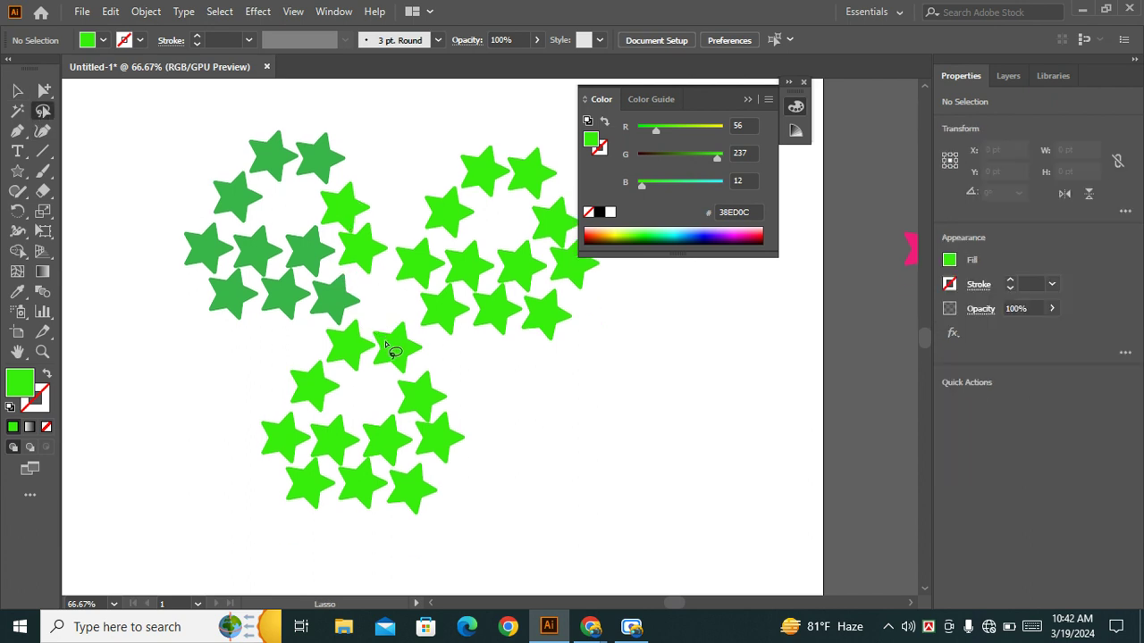
# Step: Lasso the bottom cluster's three right-edge stars and fill them D1185B
pyautogui.moveTo(386, 343)
pyautogui.mouseDown()
pyautogui.moveTo(403, 328)
pyautogui.moveTo(400, 356)
pyautogui.moveTo(393, 348)
pyautogui.mouseUp()
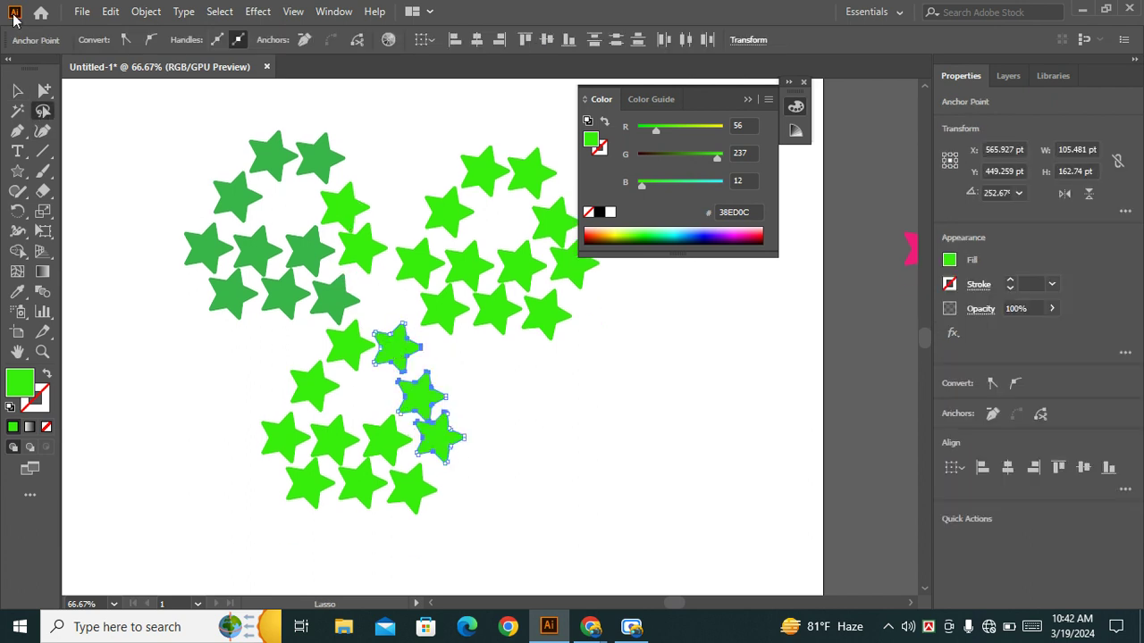
pyautogui.doubleClick(27, 386)
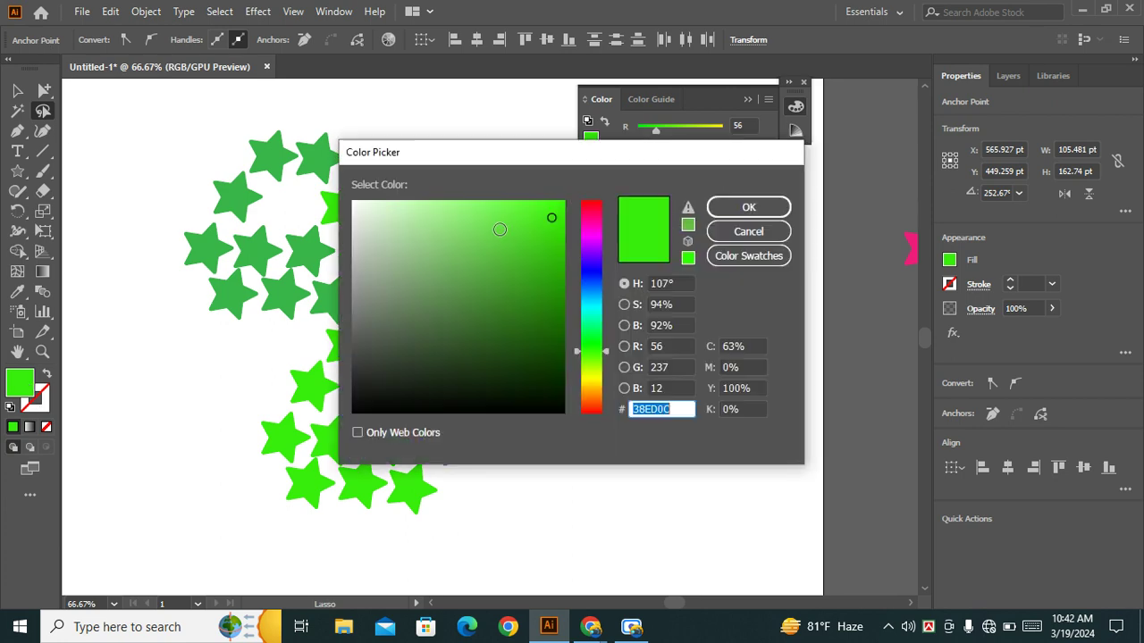
pyautogui.write('EA0F5E')
pyautogui.click(539, 235)
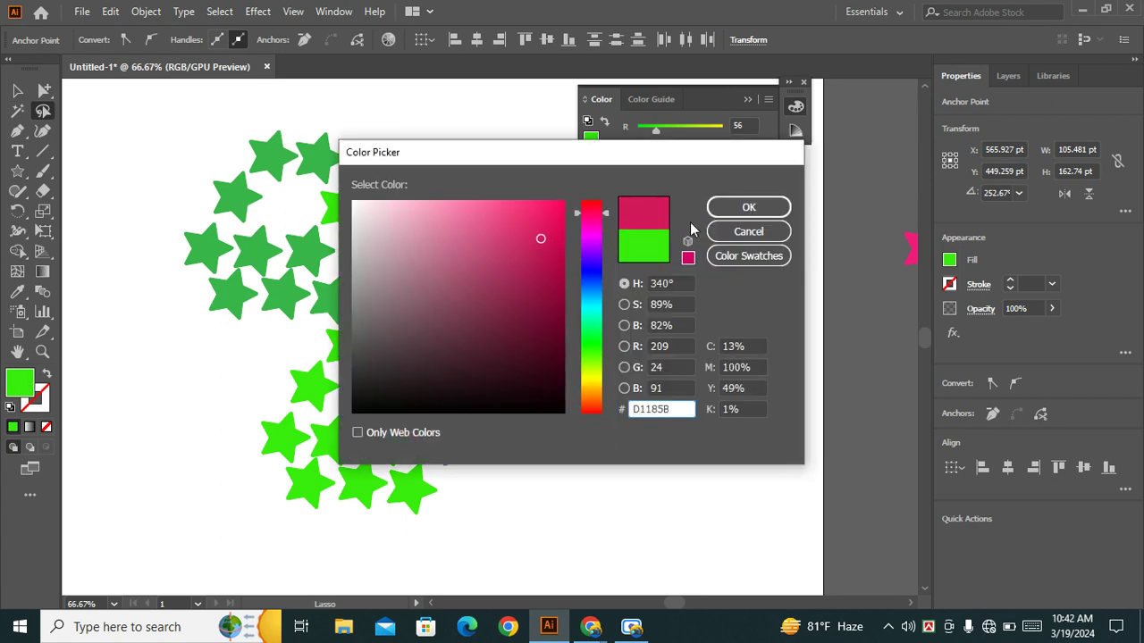
pyautogui.click(749, 207)
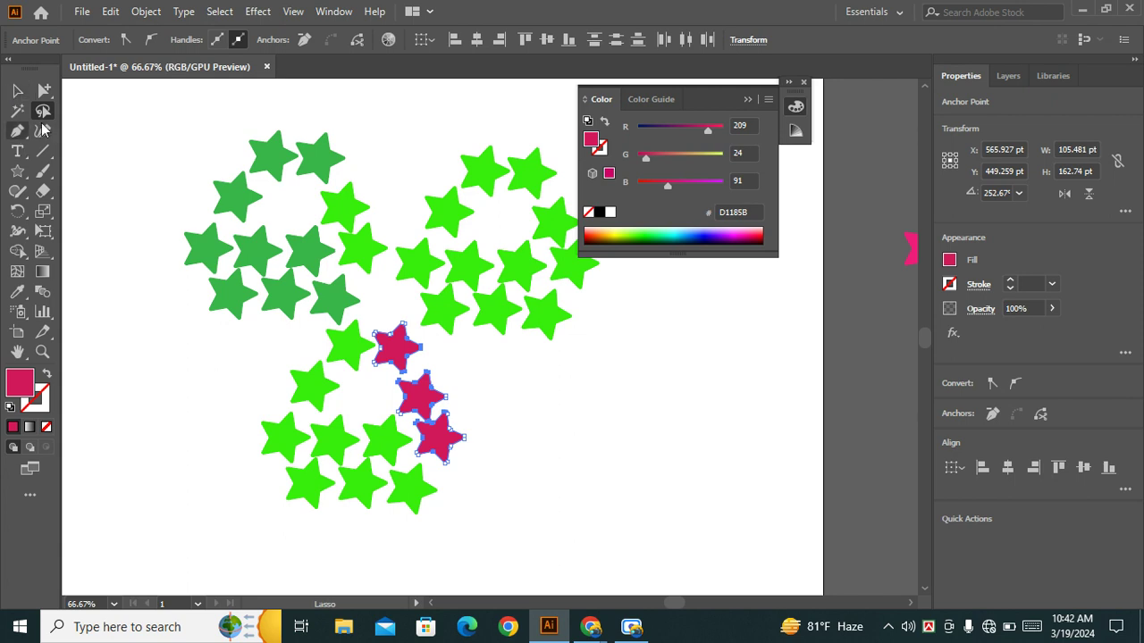
pyautogui.moveTo(326, 162)
pyautogui.mouseDown()
pyautogui.moveTo(335, 306)
pyautogui.moveTo(234, 302)
pyautogui.moveTo(207, 230)
pyautogui.moveTo(237, 167)
pyautogui.moveTo(338, 168)
pyautogui.mouseUp()
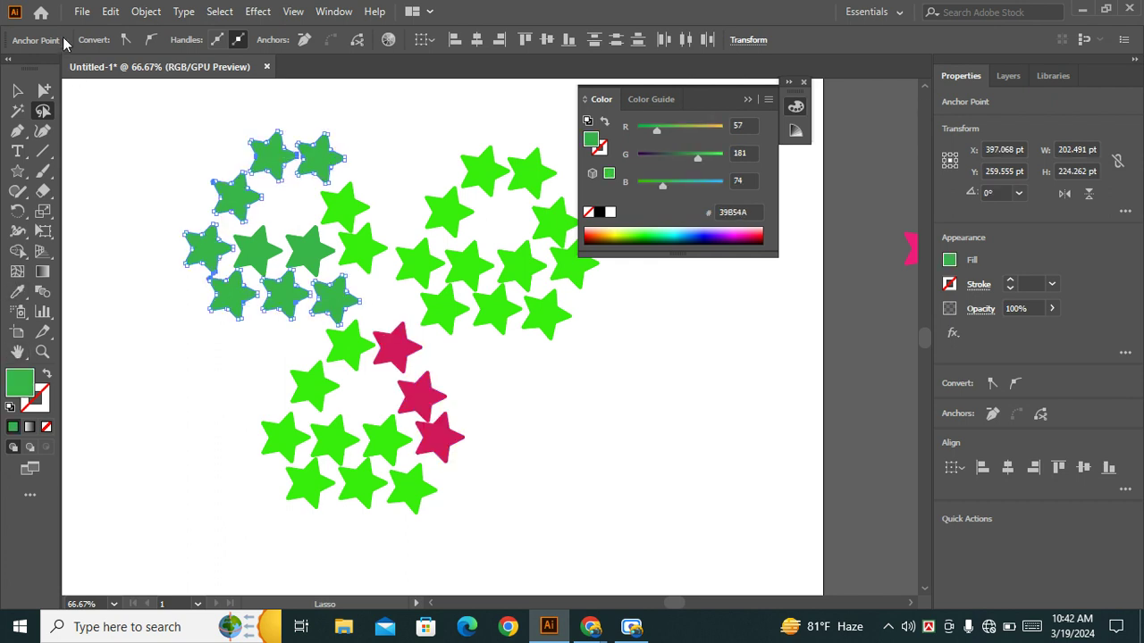
# Step: Fill the selected outer stars of the left cluster with magenta D3187F
pyautogui.doubleClick(18, 386)
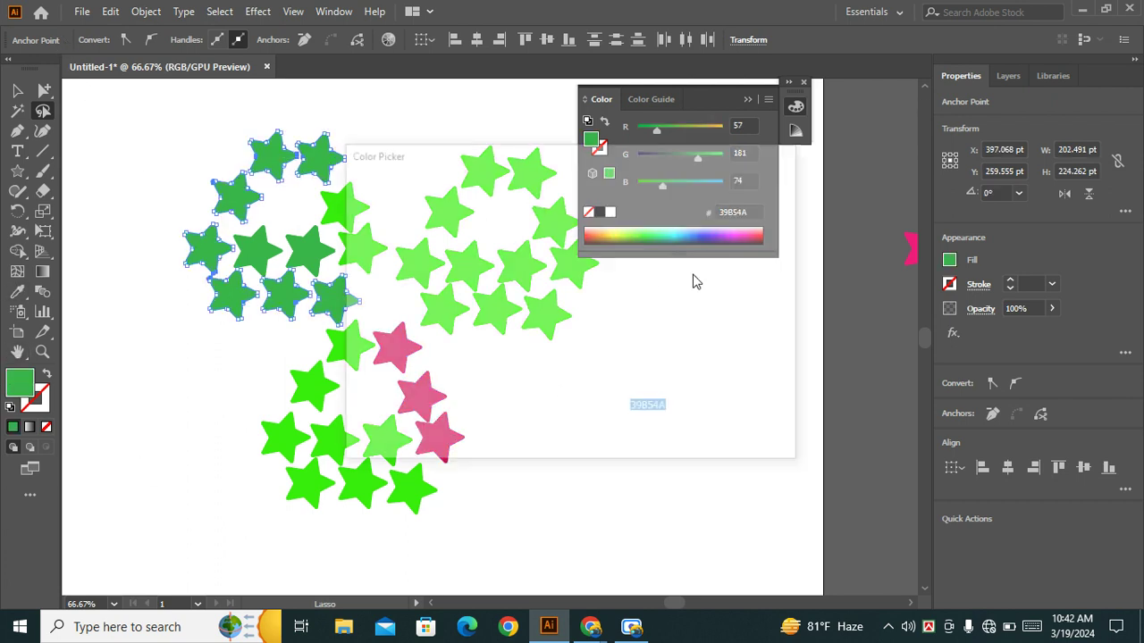
pyautogui.click(593, 219)
pyautogui.click(551, 238)
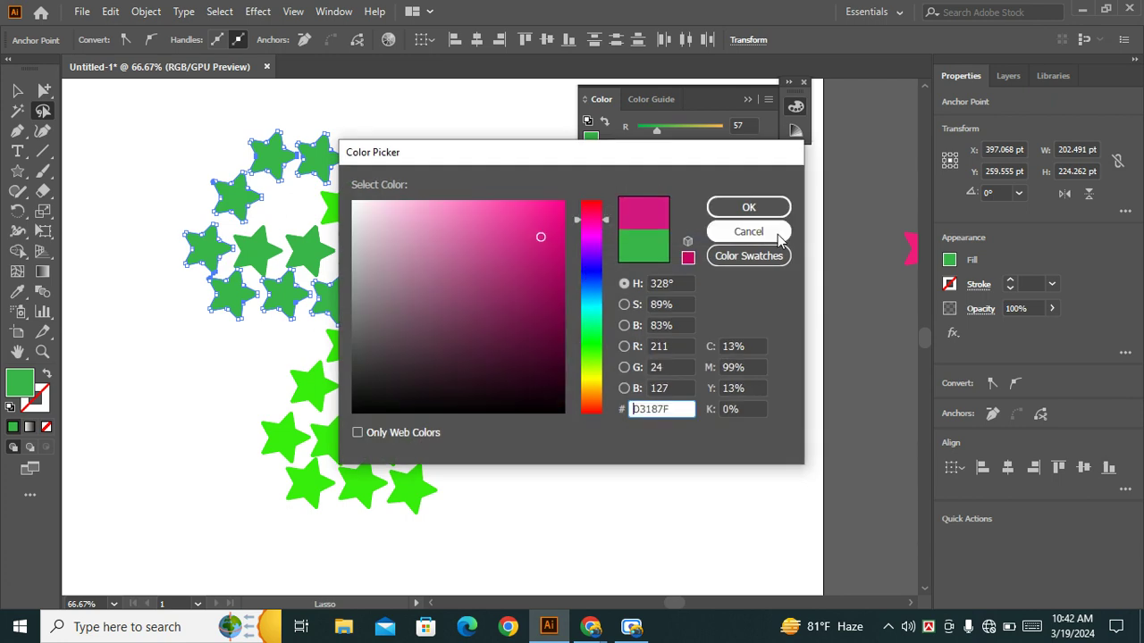
pyautogui.click(749, 207)
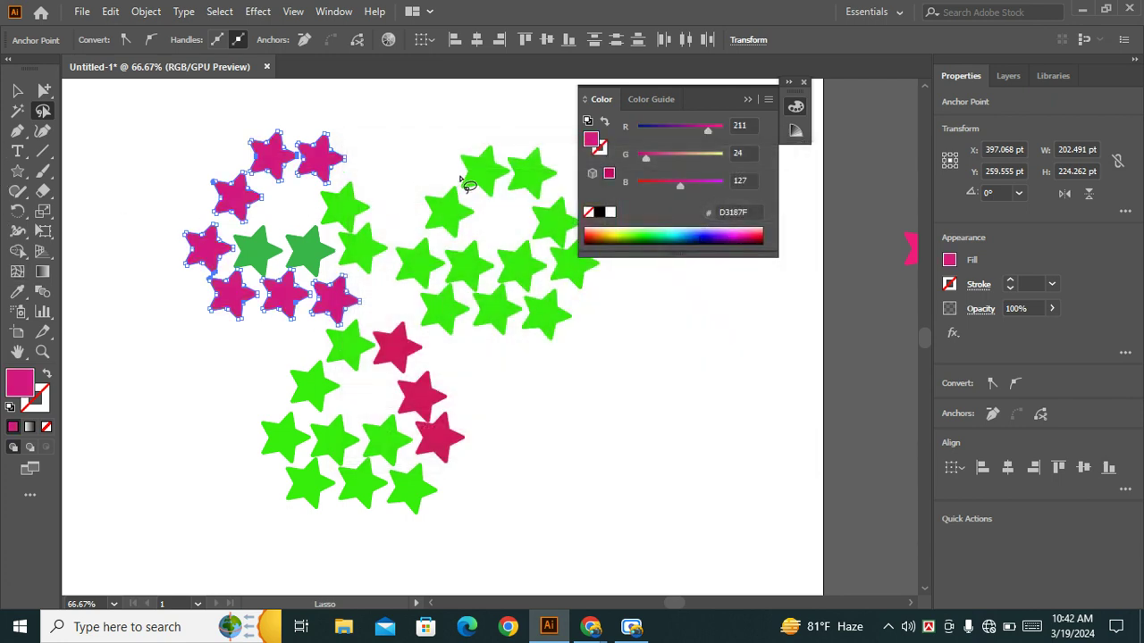
# Step: Recolour the right cluster's upper stars to magenta D81E84, then return to the Selection tool
pyautogui.moveTo(339, 193)
pyautogui.mouseDown()
pyautogui.moveTo(525, 271)
pyautogui.moveTo(571, 240)
pyautogui.moveTo(549, 179)
pyautogui.moveTo(476, 175)
pyautogui.moveTo(450, 216)
pyautogui.moveTo(487, 170)
pyautogui.moveTo(568, 214)
pyautogui.moveTo(558, 273)
pyautogui.moveTo(376, 249)
pyautogui.moveTo(340, 194)
pyautogui.mouseUp()
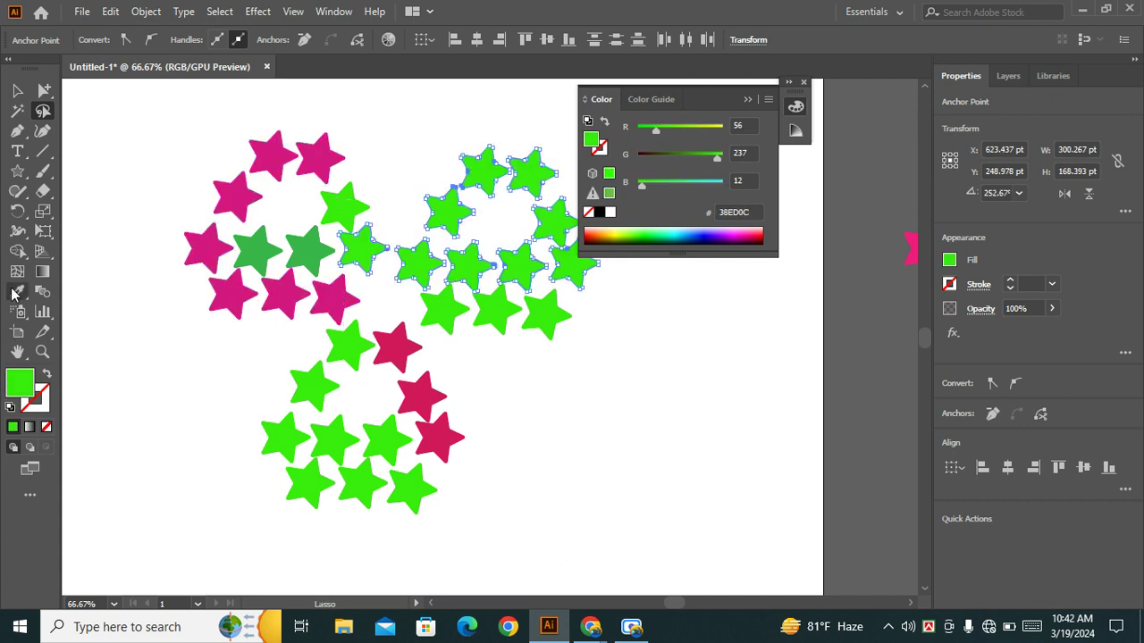
pyautogui.doubleClick(19, 382)
pyautogui.click(587, 226)
pyautogui.click(533, 229)
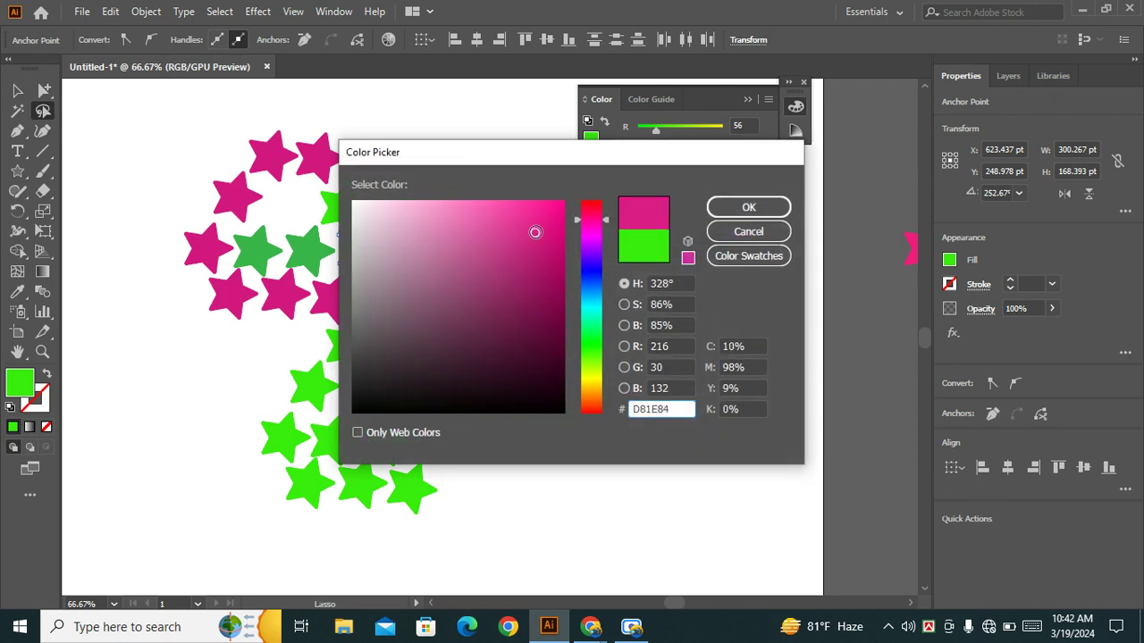
pyautogui.click(748, 231)
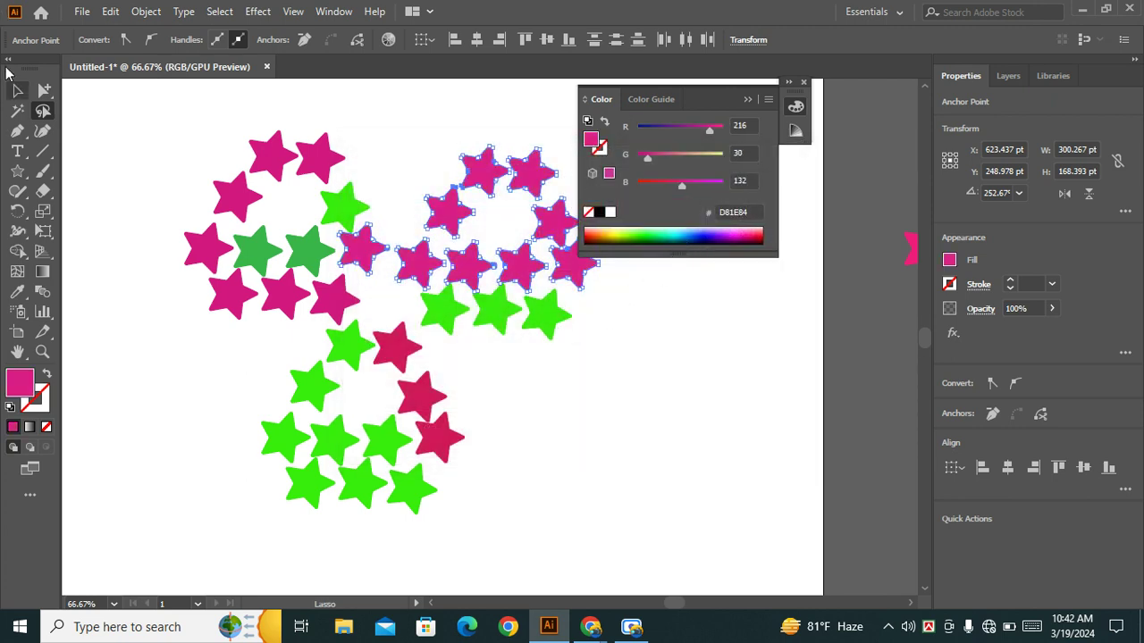
pyautogui.click(17, 90)
# Step: Deselect, zoom out to 33.33% to show the pink cluster copies, and bring up the Scre.io recorder
pyautogui.click(893, 449)
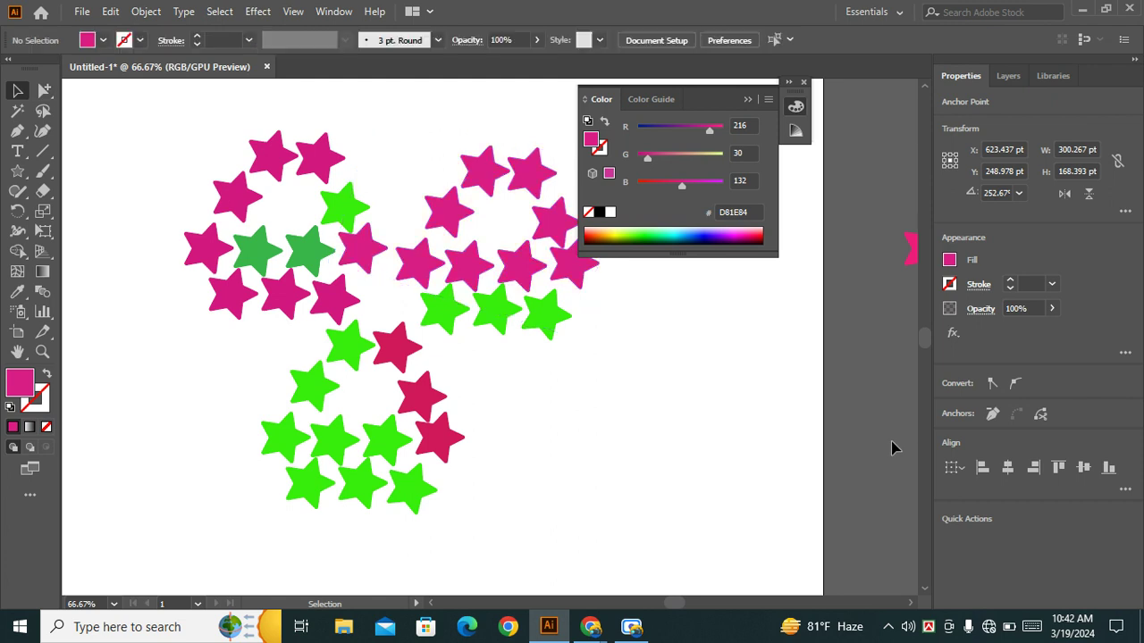
pyautogui.scroll(-1, 555, 420)
pyautogui.scroll(-2, 556, 422)
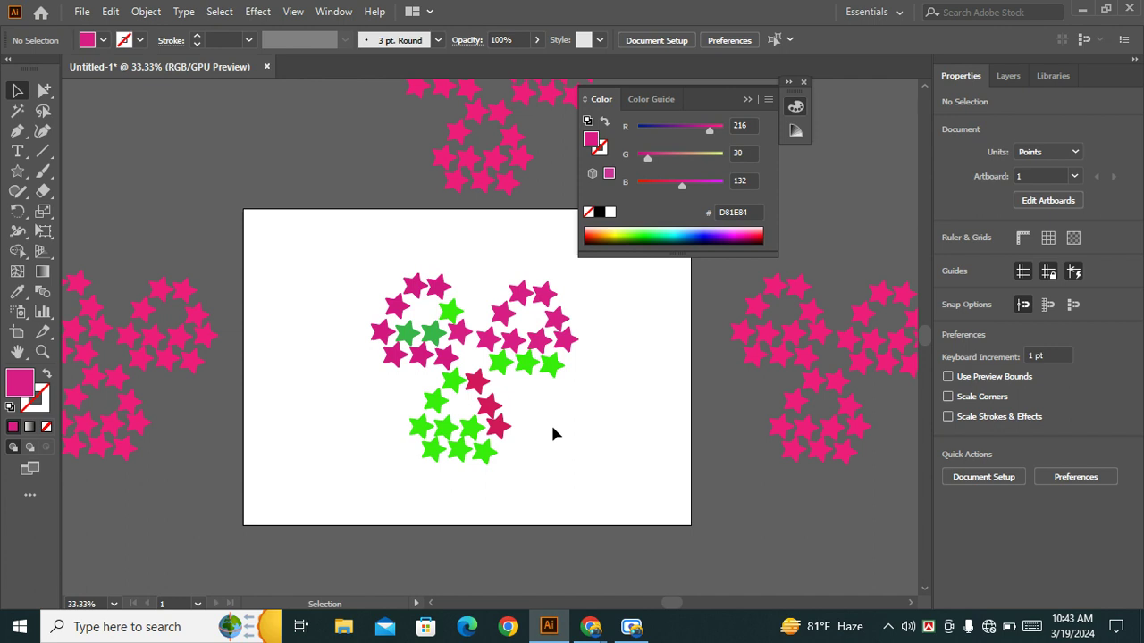
pyautogui.click(44, 90)
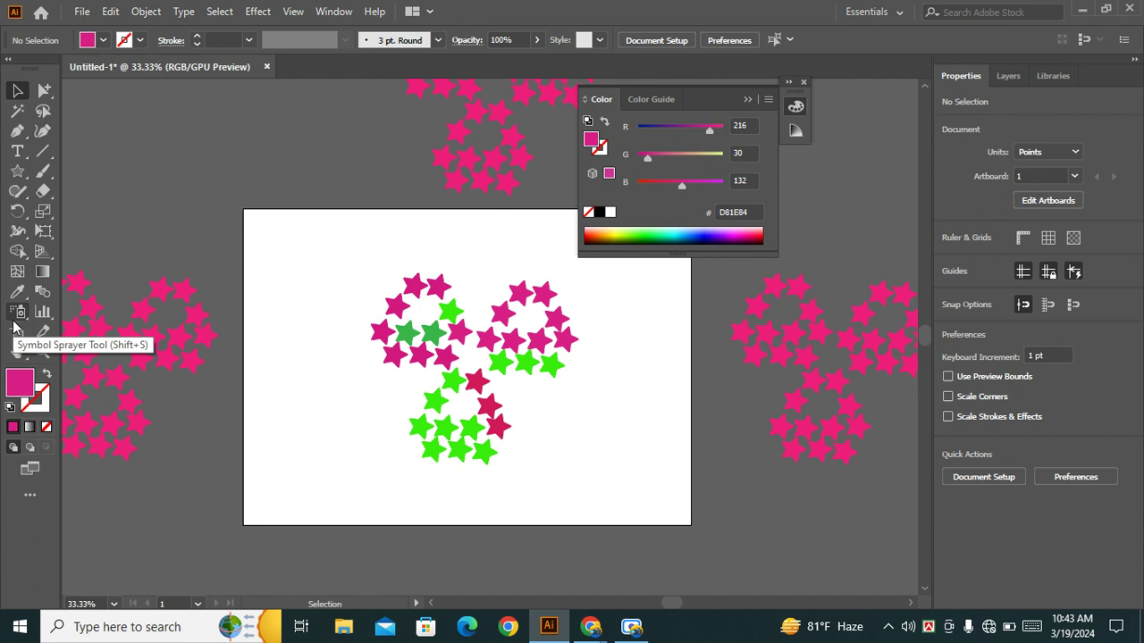
pyautogui.scroll(2, 57, 429)
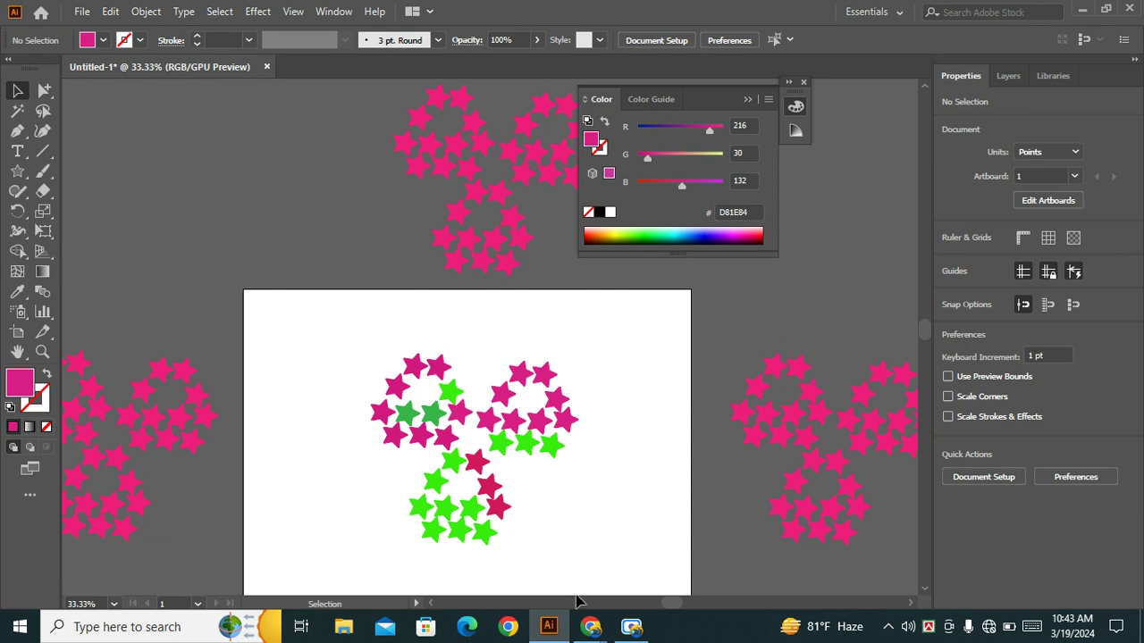
pyautogui.click(631, 627)
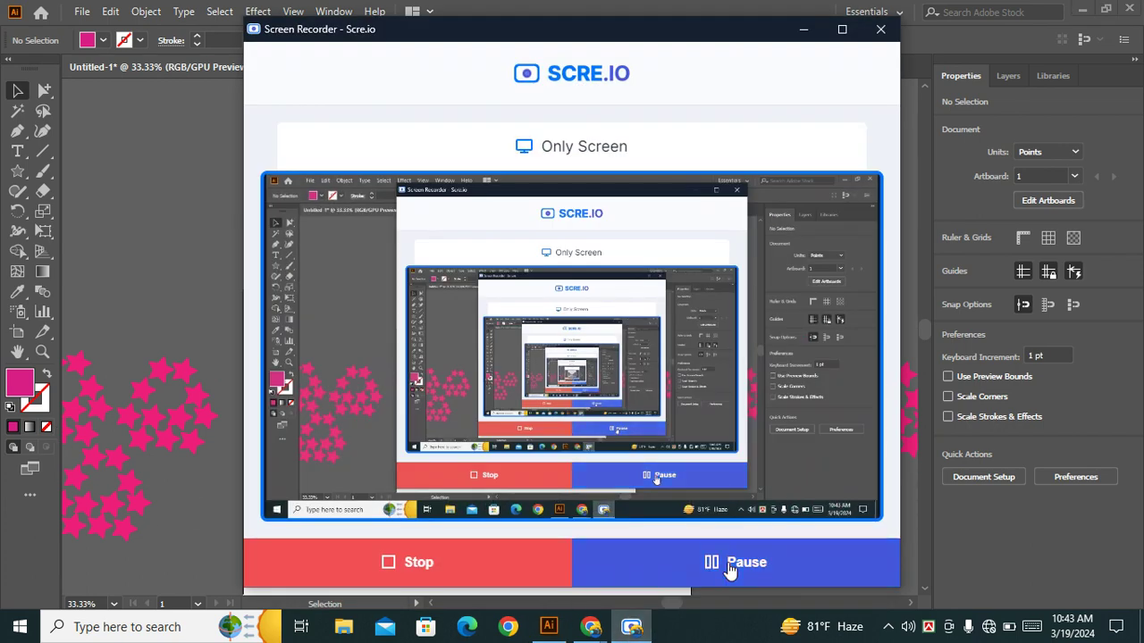